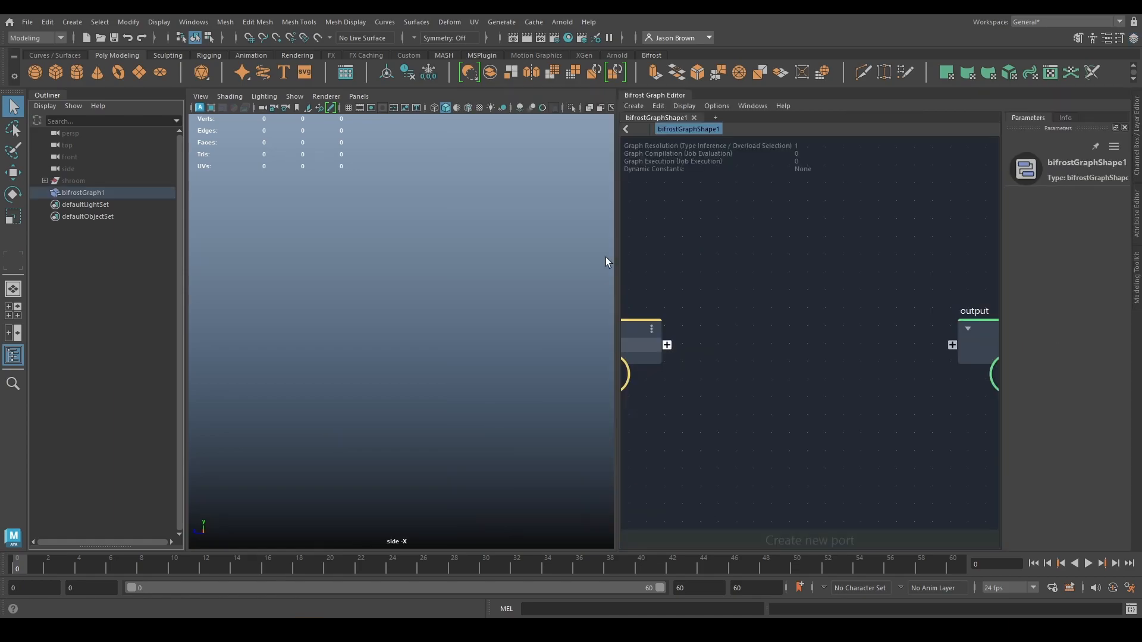
Delete the default input and output nodes from the Bifrost graph.
scroll(730, 334, down, 5)
alt+middle_drag(752, 420, 806, 425)
drag(636, 287, 937, 393)
key(Delete)
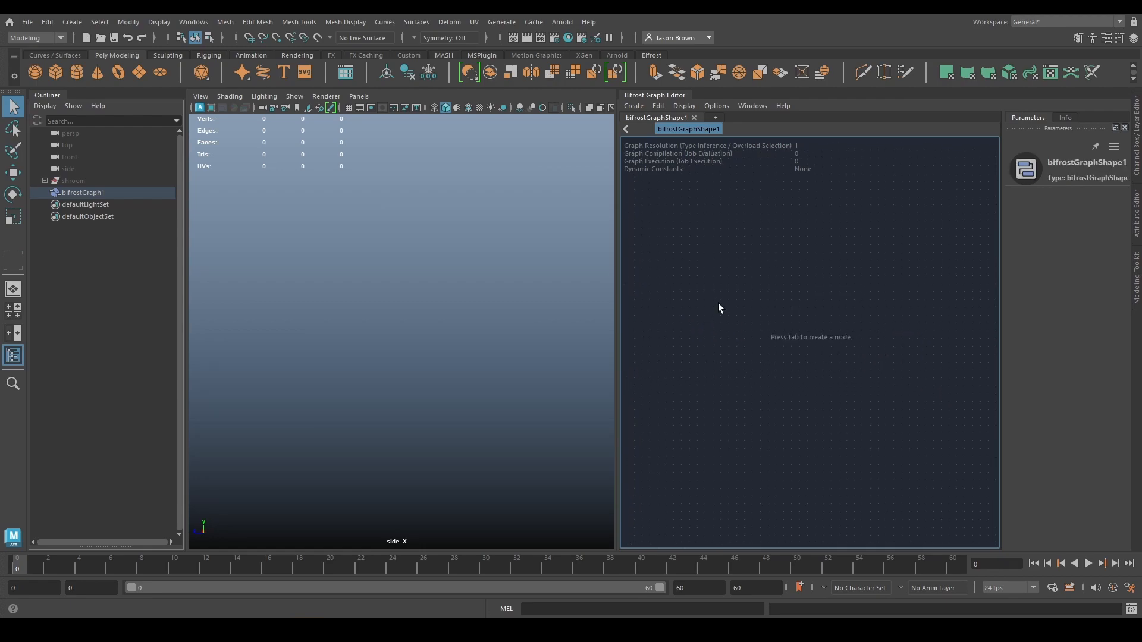
Add a create_mesh_sphere node to the empty graph.
key(Tab)
text(create_mesh)
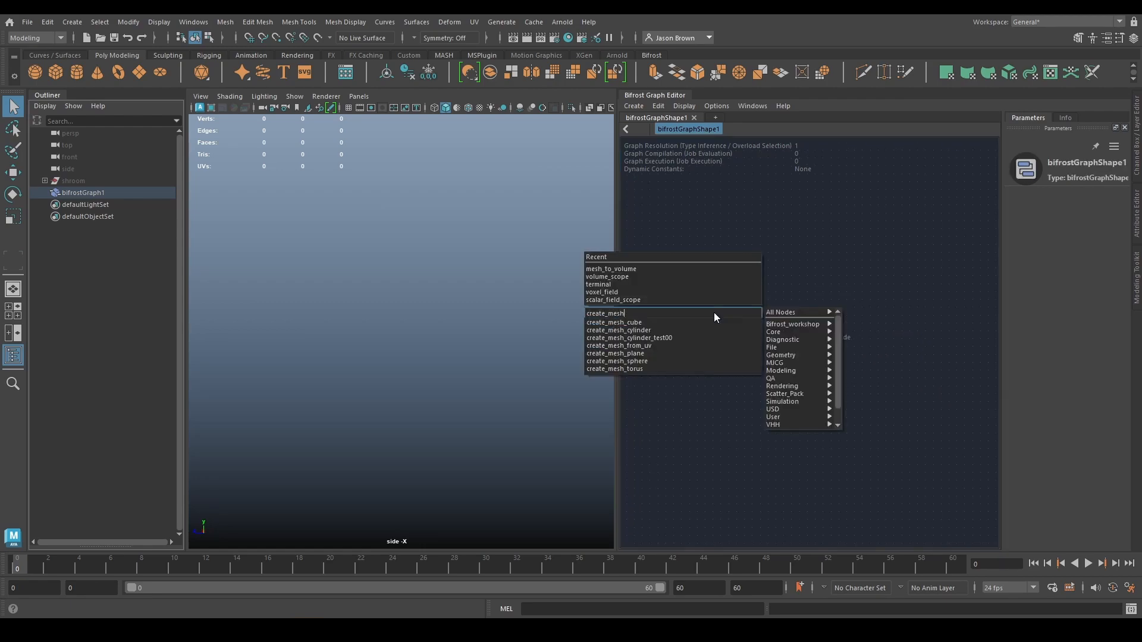
click(713, 361)
double_click(1098, 222)
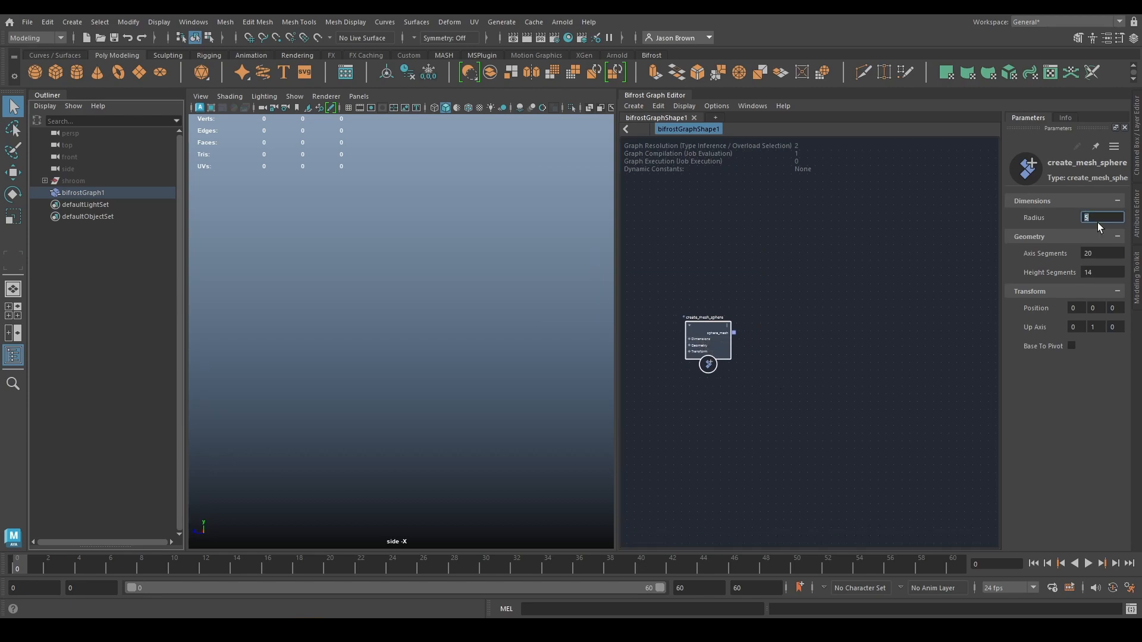
scroll(796, 293, up, 2)
alt+middle_drag(797, 297, 810, 266)
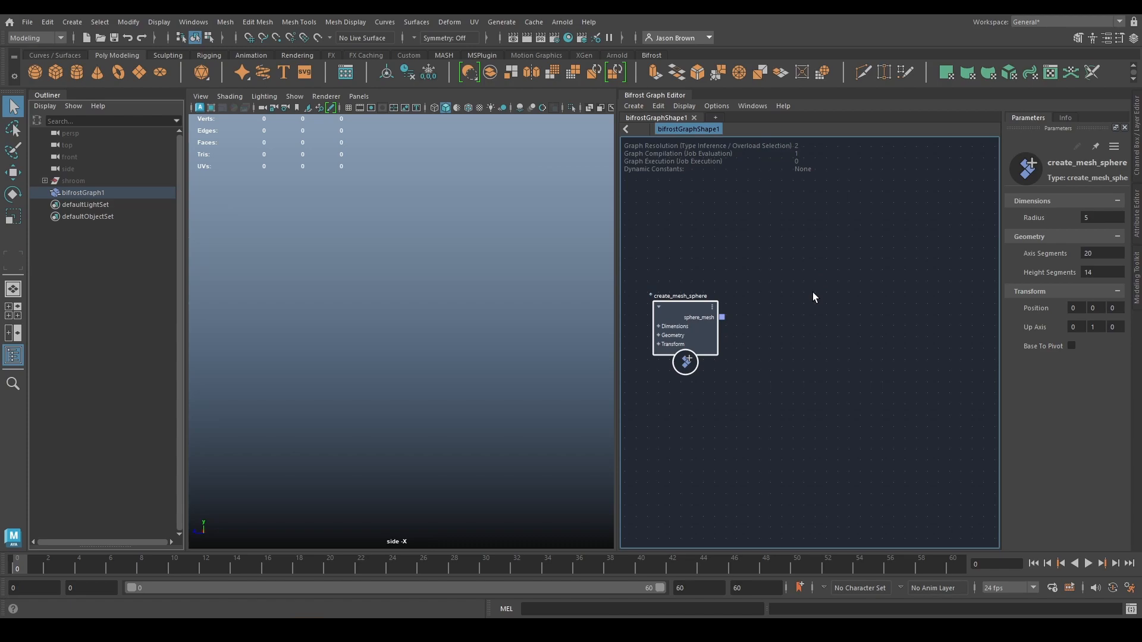
click(801, 345)
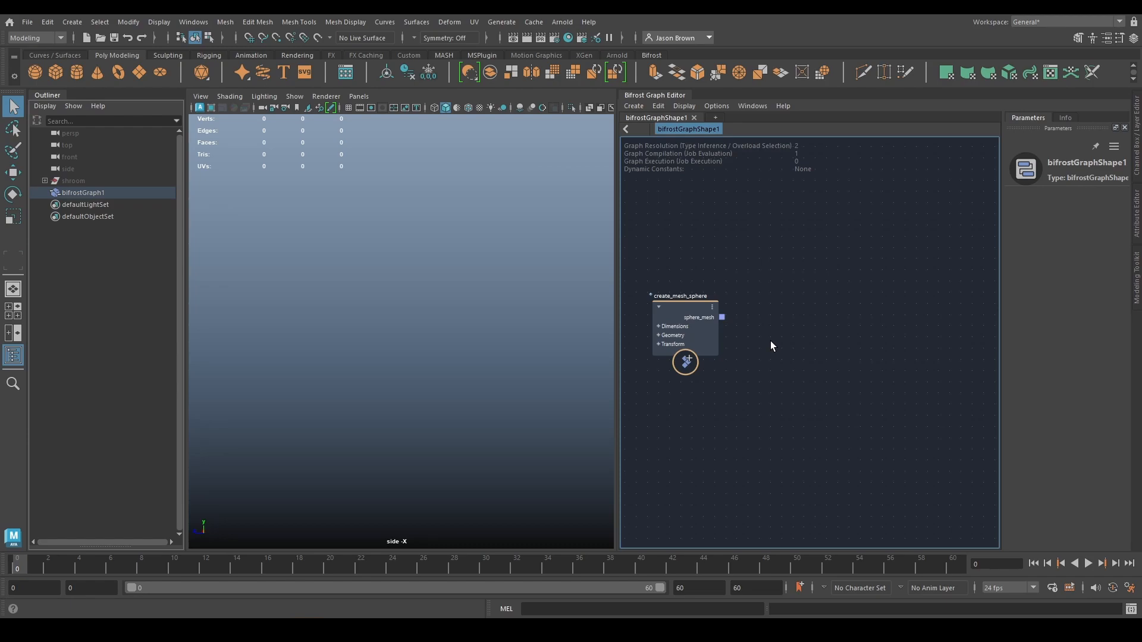
Add a mesh_to_volume node beside the sphere node and connect sphere_mesh to its mesh input.
key(Tab)
text(mesh_to)
key(Return)
drag(770, 341, 775, 280)
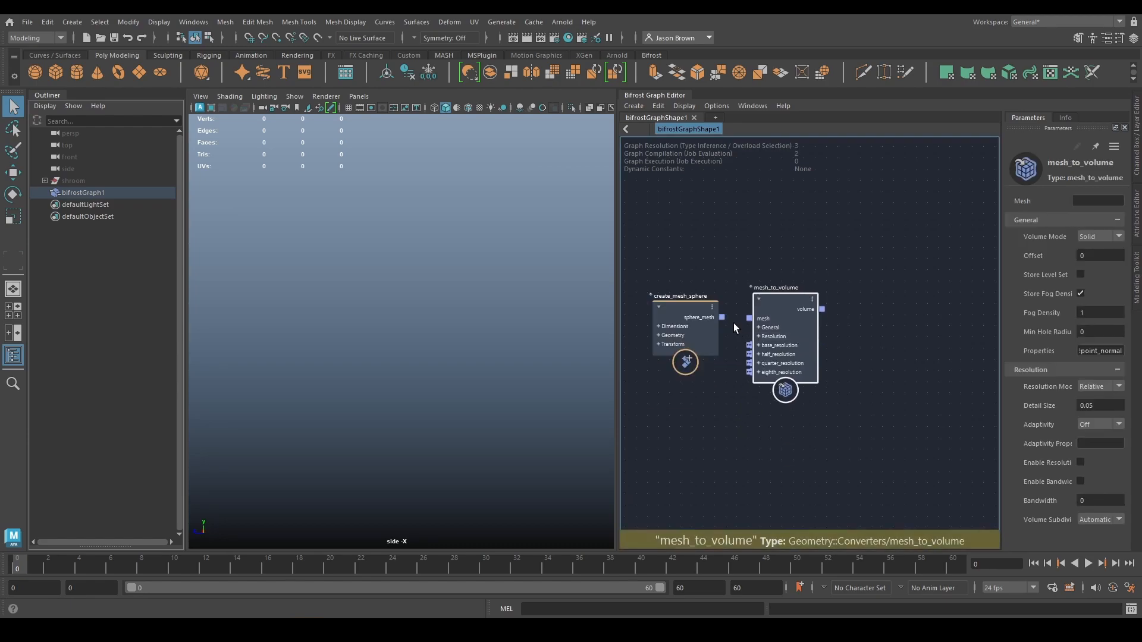
drag(723, 317, 765, 314)
drag(676, 317, 672, 321)
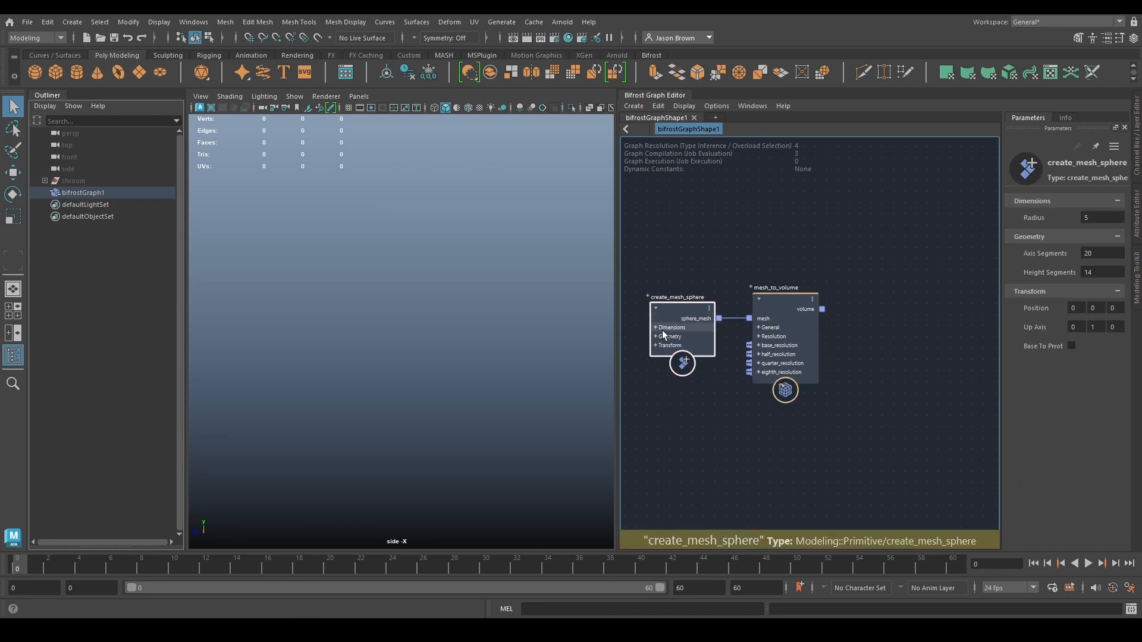
middle_drag(715, 414, 699, 393)
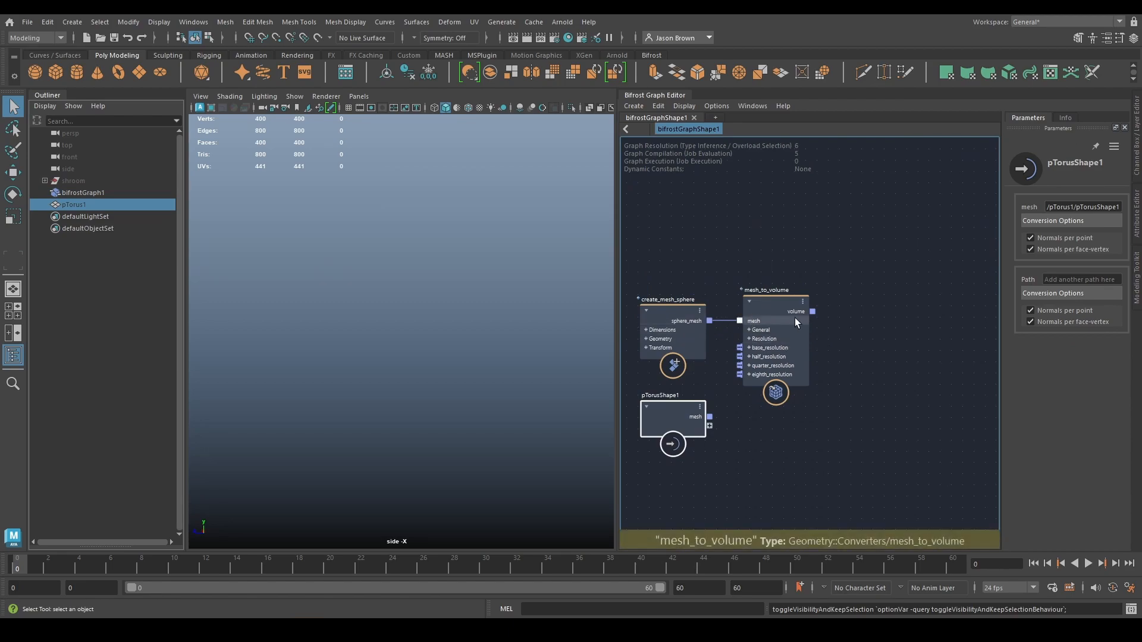
Add a terminal node, connect the mesh_to_volume output to its diagnostic port, and frame the volume in the viewport.
middle_drag(860, 340, 869, 356)
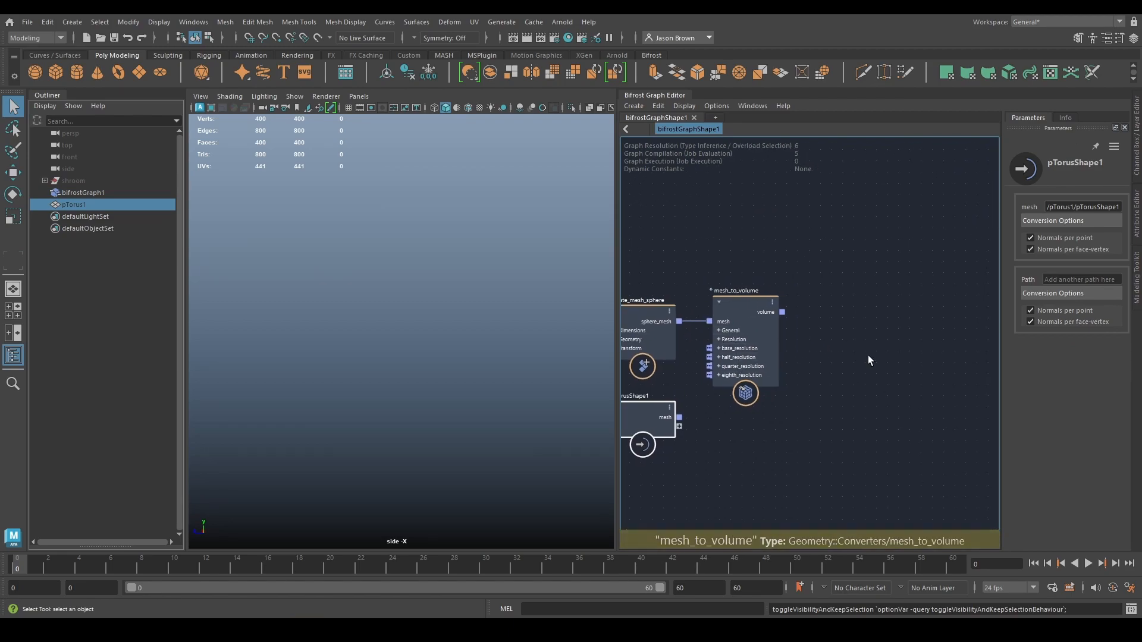
key(Tab)
click(867, 339)
drag(872, 342, 943, 283)
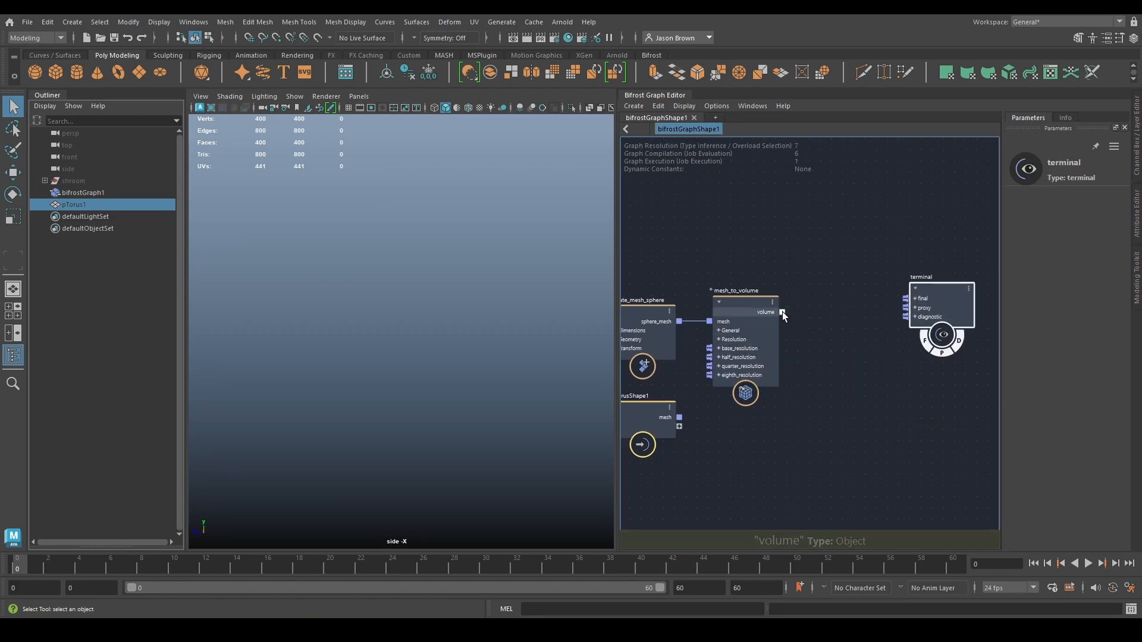
drag(783, 312, 905, 320)
alt+right_drag(490, 305, 357, 348)
alt+middle_drag(357, 348, 380, 333)
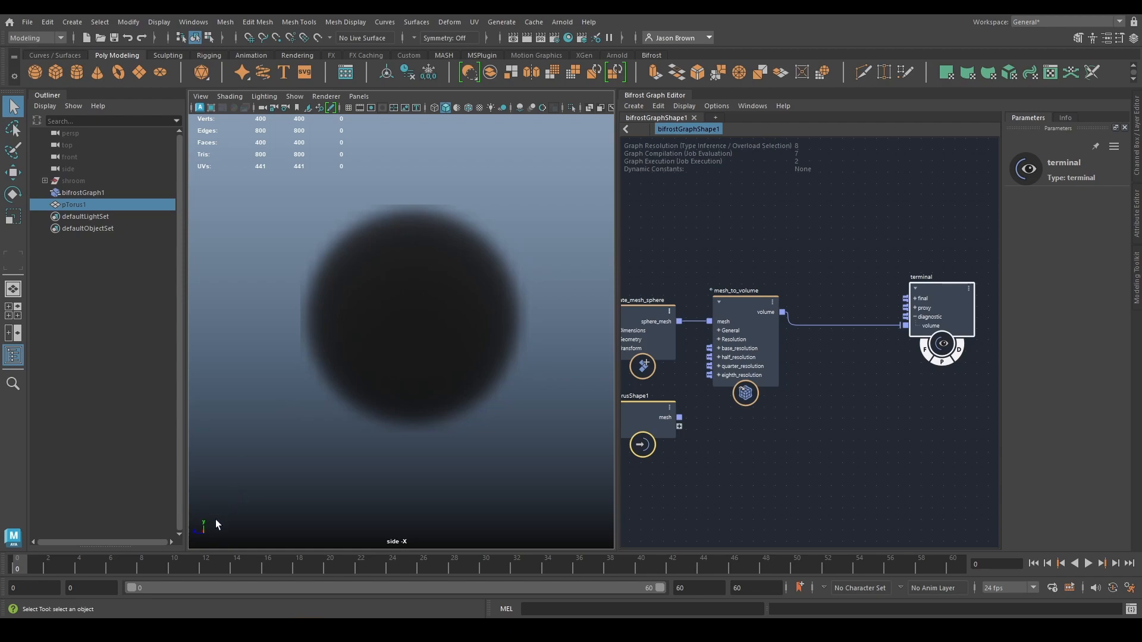
Preview the sphere mesh in wireframe through the terminal's diagnostic port, and restore the mesh_to_volume connection and shaded display.
click(746, 348)
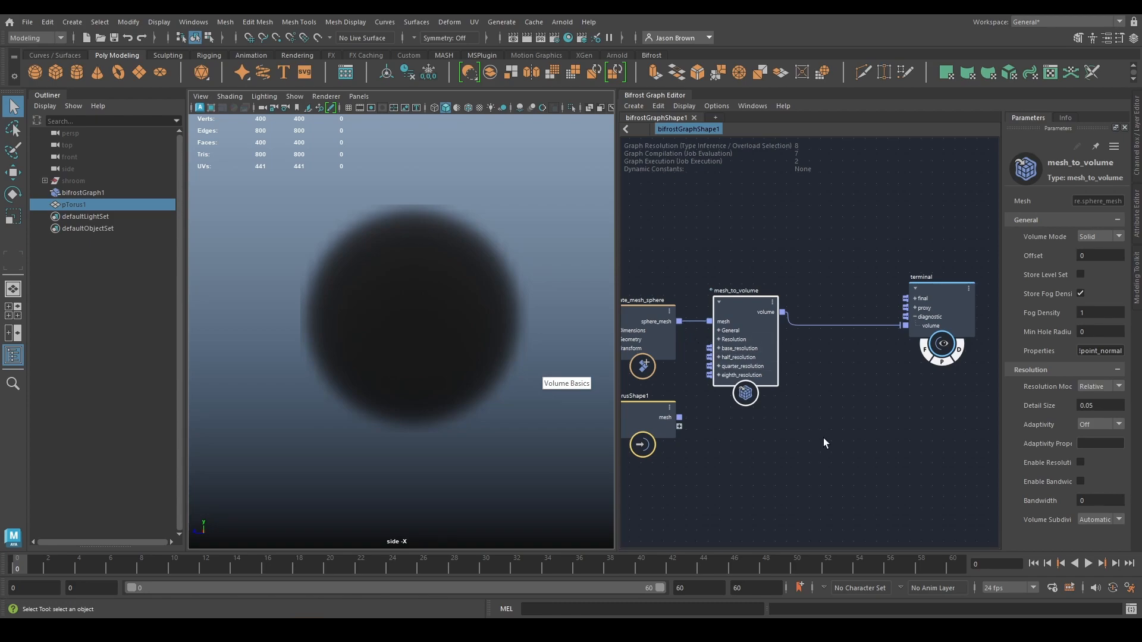
click(781, 432)
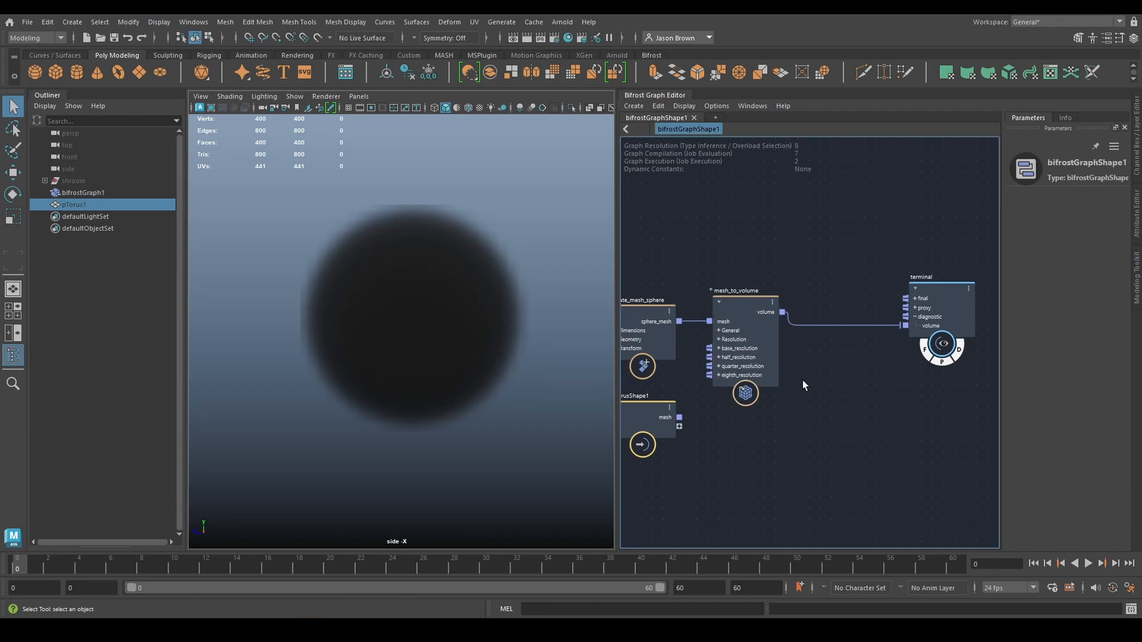
scroll(802, 380, down, 2)
alt+middle_drag(753, 426, 809, 416)
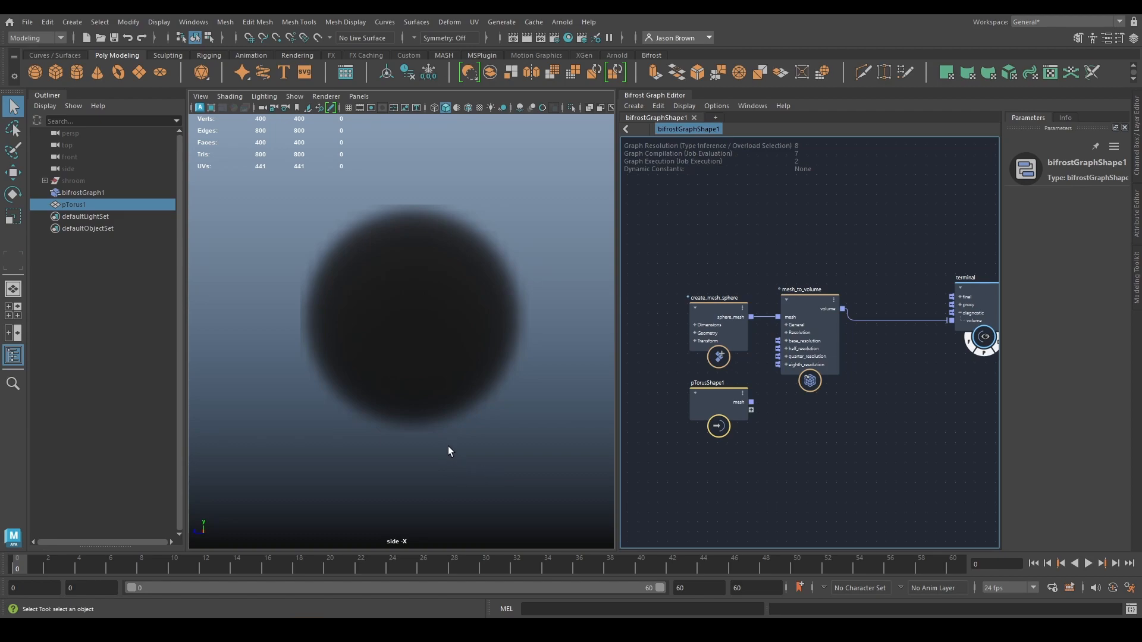
middle_drag(887, 385, 835, 403)
drag(701, 335, 901, 338)
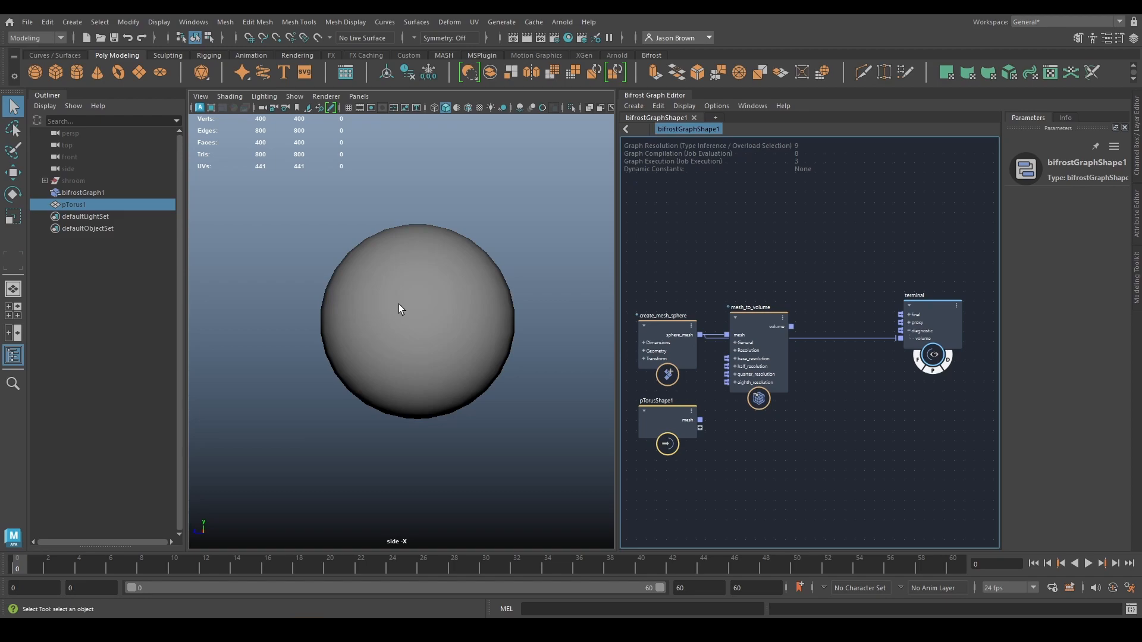
key(4)
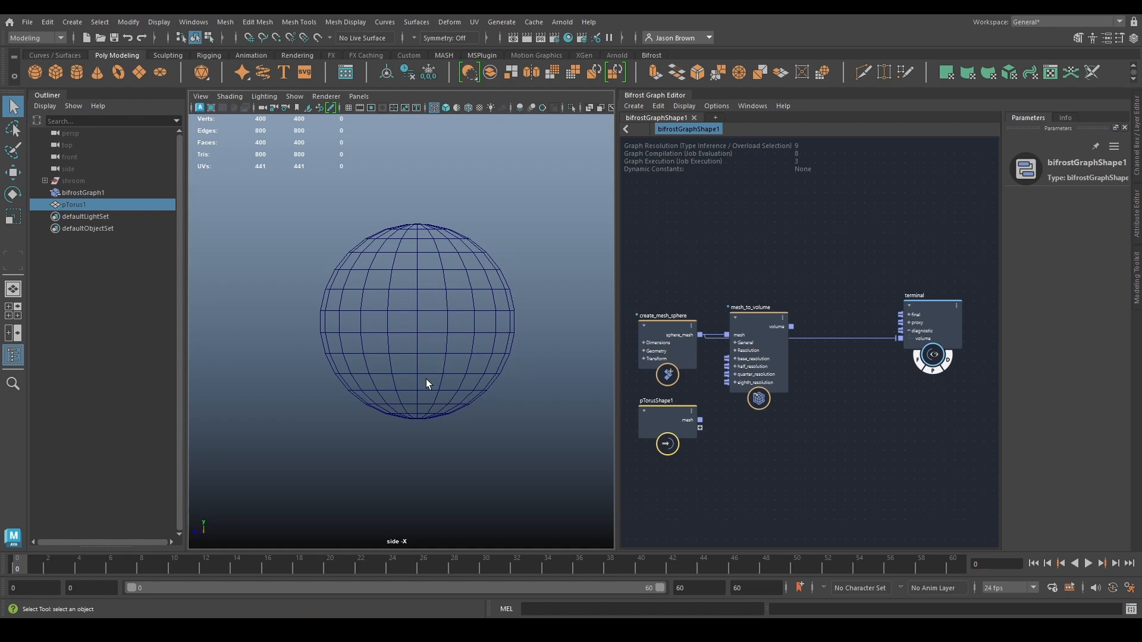
drag(791, 326, 919, 338)
key(5)
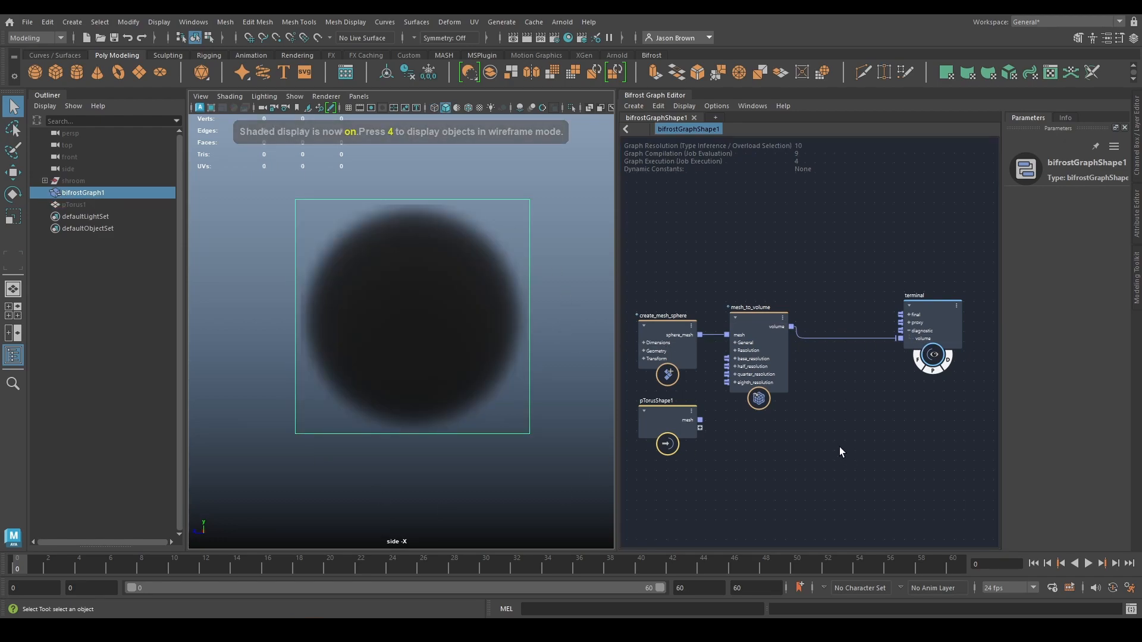
Add a volume_scope node and wire it between the mesh_to_volume output and the terminal's diagnostic volume port.
middle_drag(840, 448, 805, 464)
drag(900, 340, 944, 328)
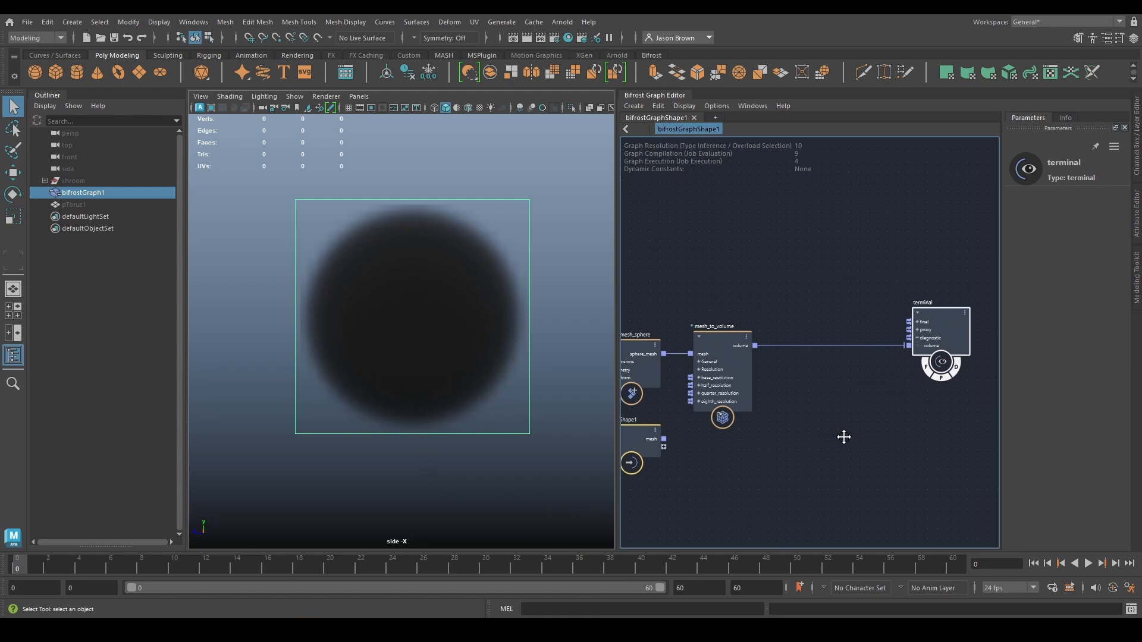
middle_drag(837, 431, 829, 434)
key(Tab)
text(volume)
key(Return)
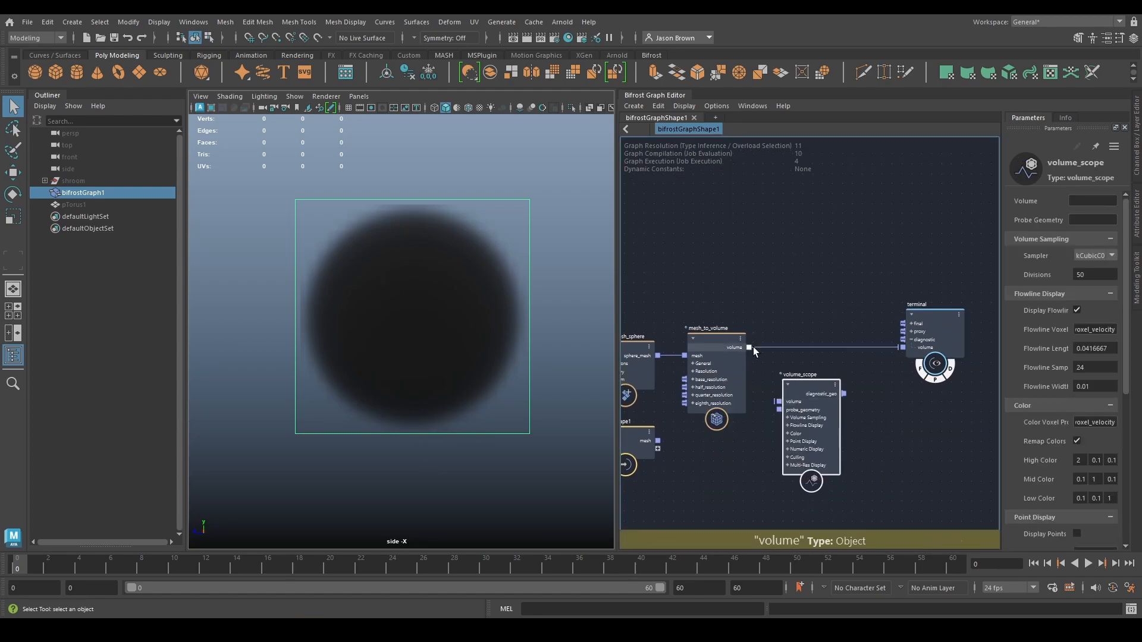
drag(749, 347, 779, 401)
middle_drag(874, 415, 843, 420)
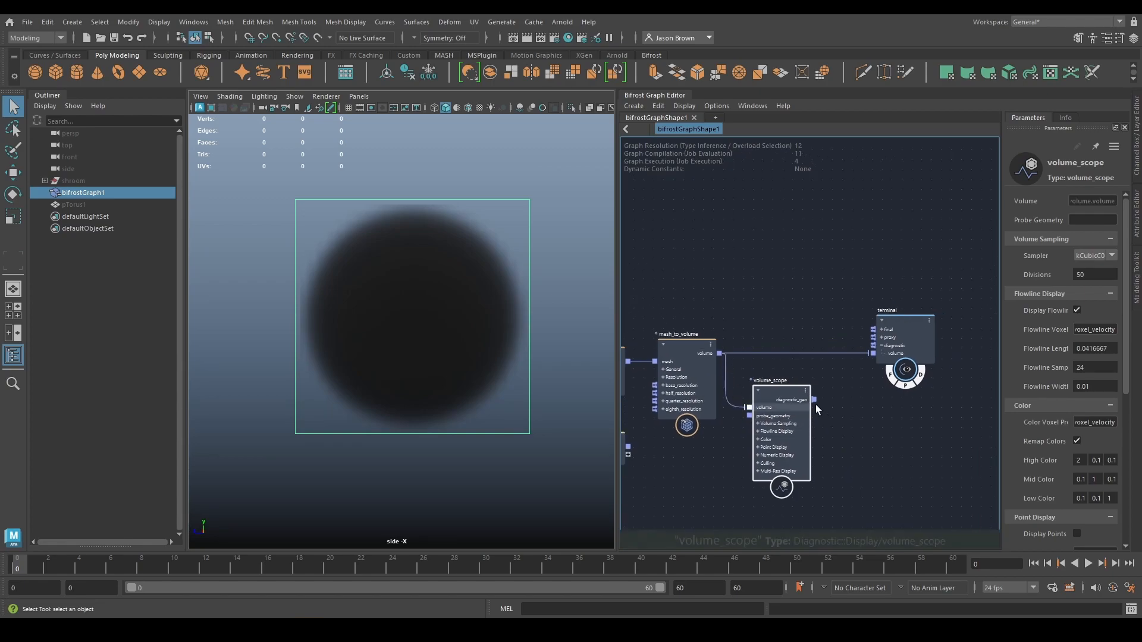
drag(814, 400, 880, 357)
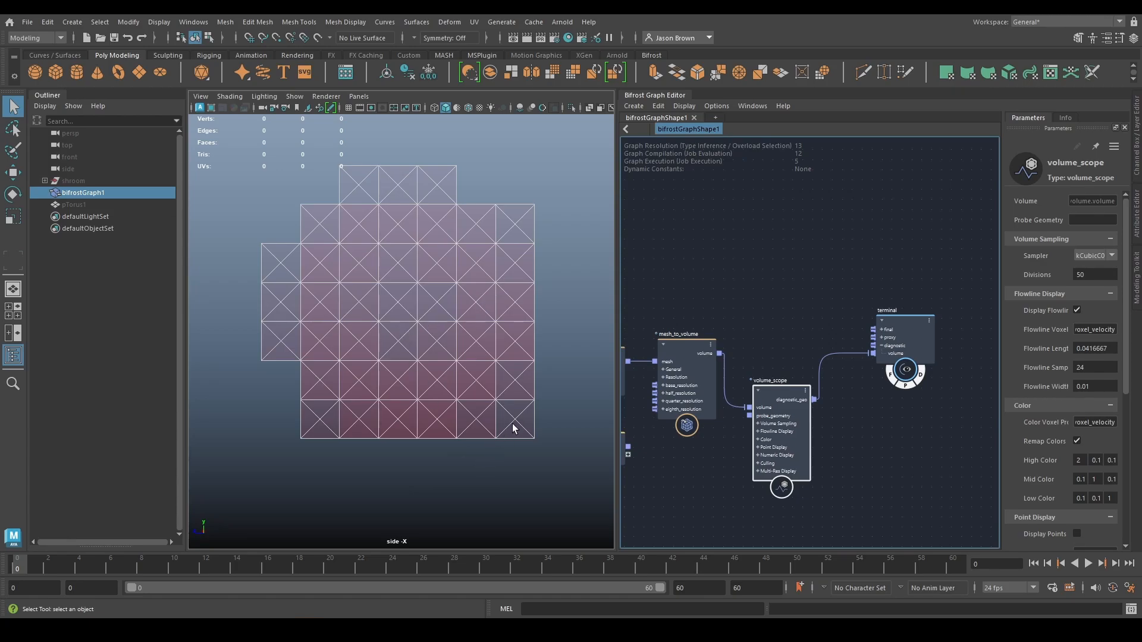
Switch the viewport to the perspective view and examine the volume's tile structure from several angles.
key(space)
drag(429, 313, 530, 357)
alt+right_drag(530, 357, 511, 314)
alt+drag(511, 315, 268, 281)
alt+drag(403, 305, 360, 320)
alt+right_drag(359, 321, 436, 339)
alt+drag(436, 339, 445, 344)
alt+right_drag(429, 376, 452, 372)
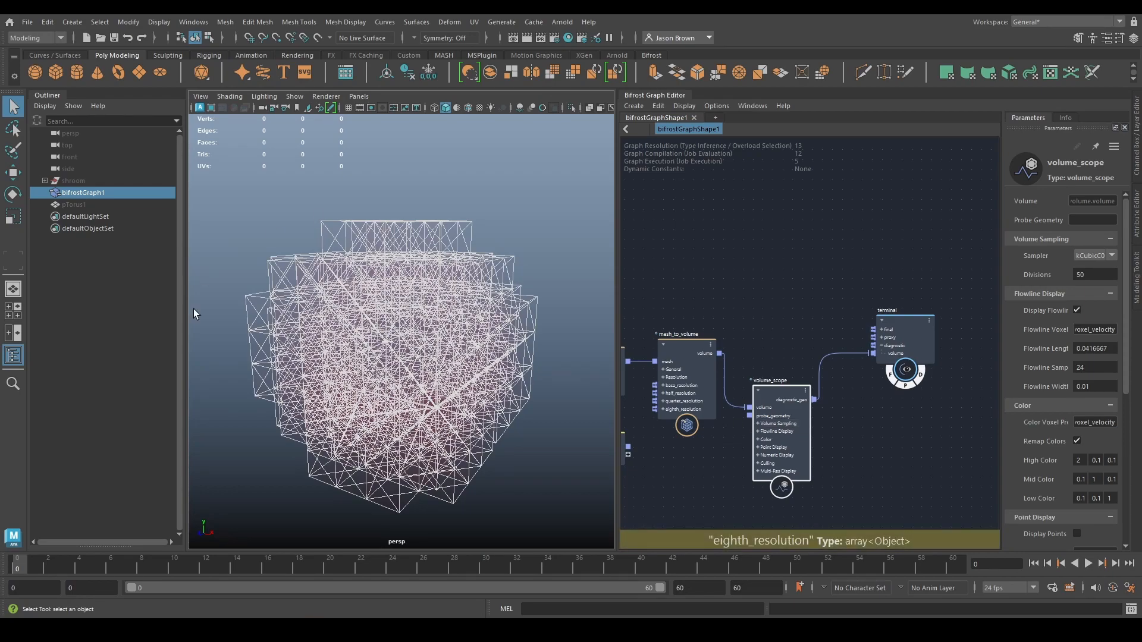
alt+drag(402, 406, 414, 395)
Connect the mesh_to_volume output to the terminal's proxy port as well, and toggle the diagnostic display to compare volume and tiles.
drag(719, 354, 874, 338)
click(921, 384)
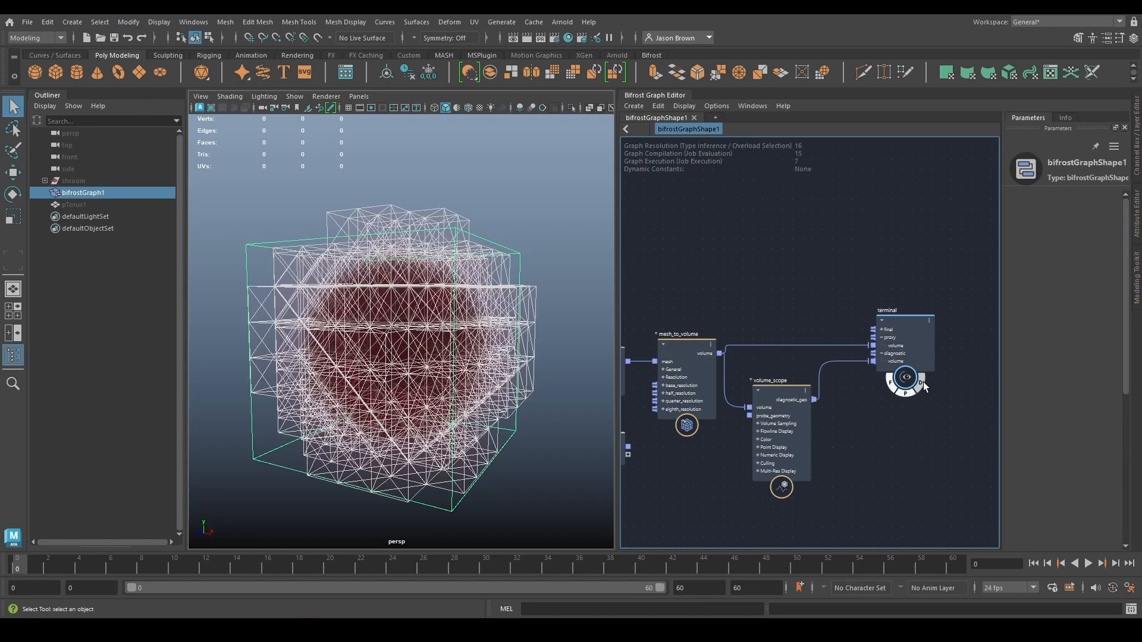
click(924, 382)
click(923, 381)
click(923, 382)
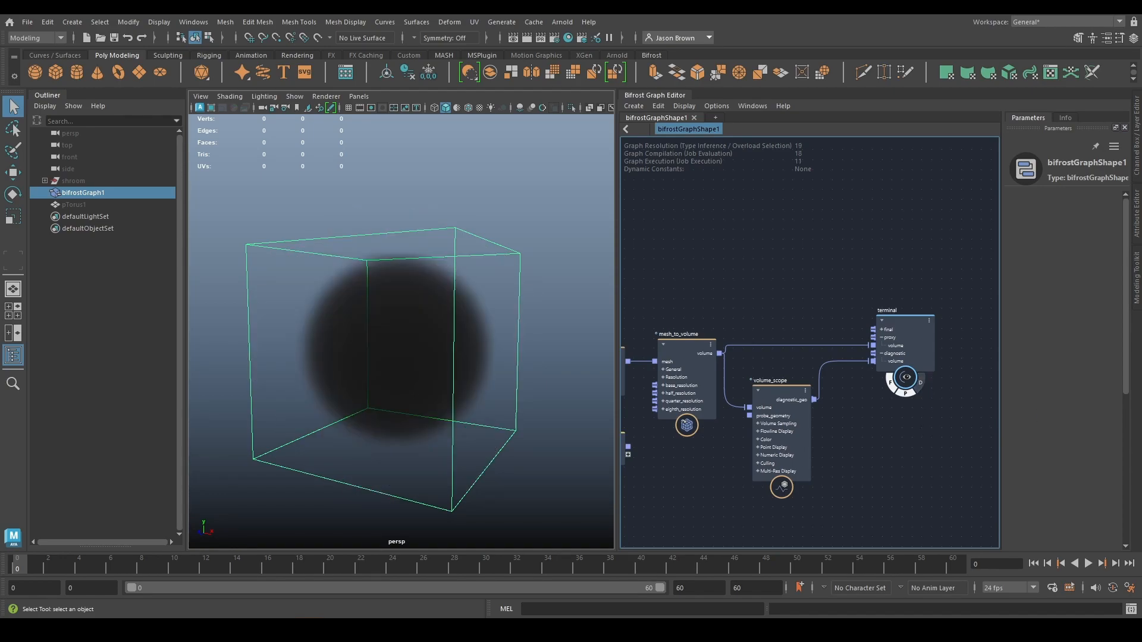
click(916, 386)
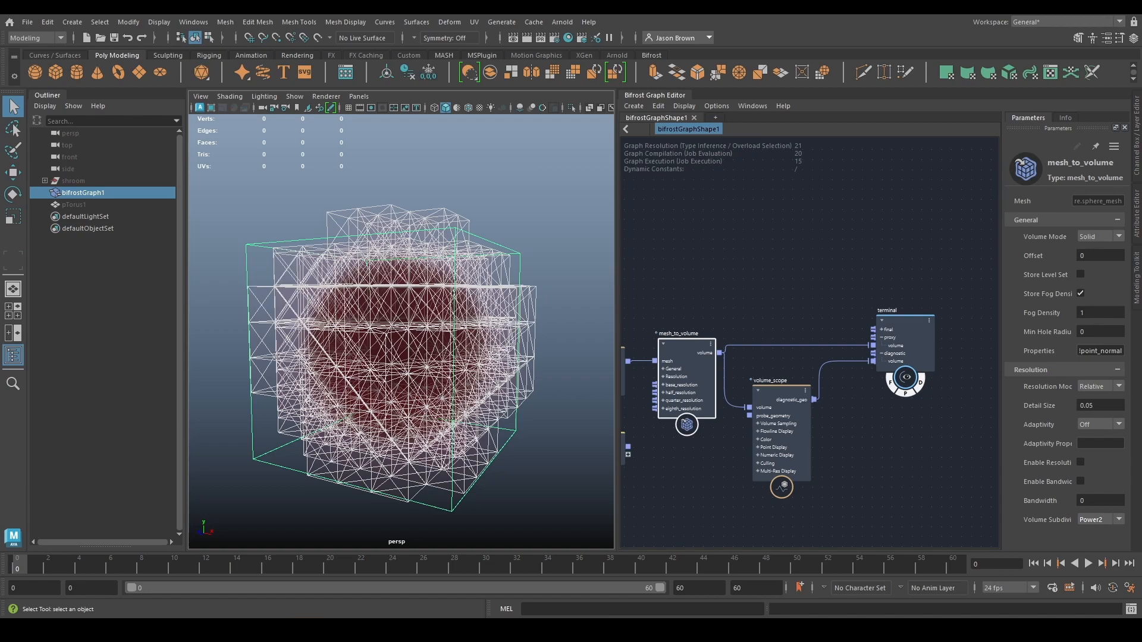
Hide the terminal's diagnostic display and examine the fog volume inside its bounding box.
alt+drag(470, 253, 417, 290)
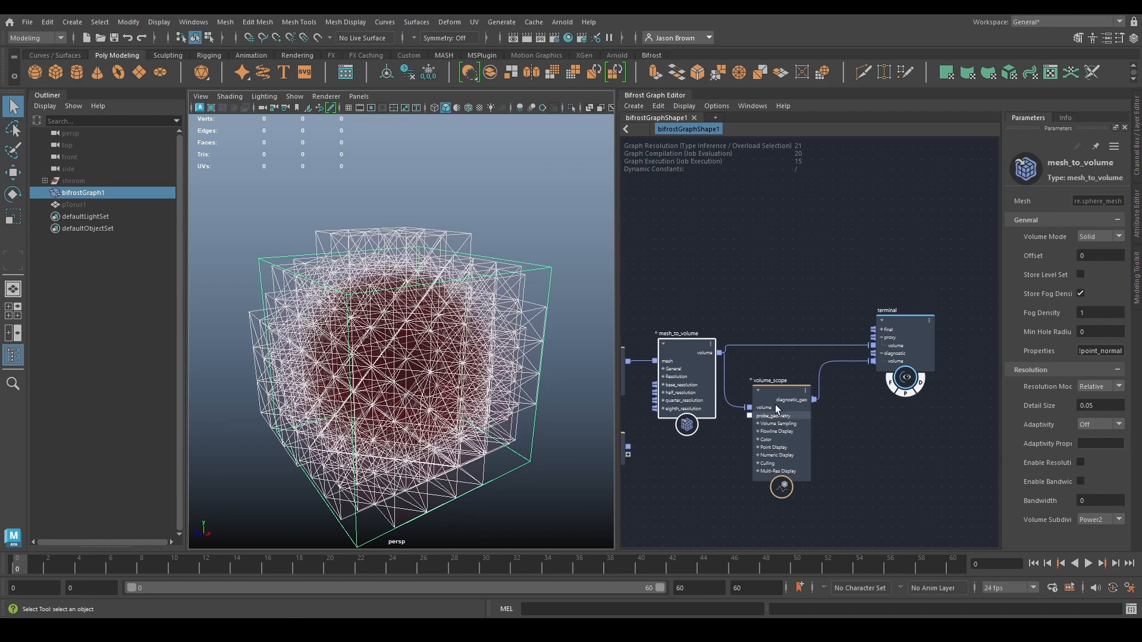
click(855, 422)
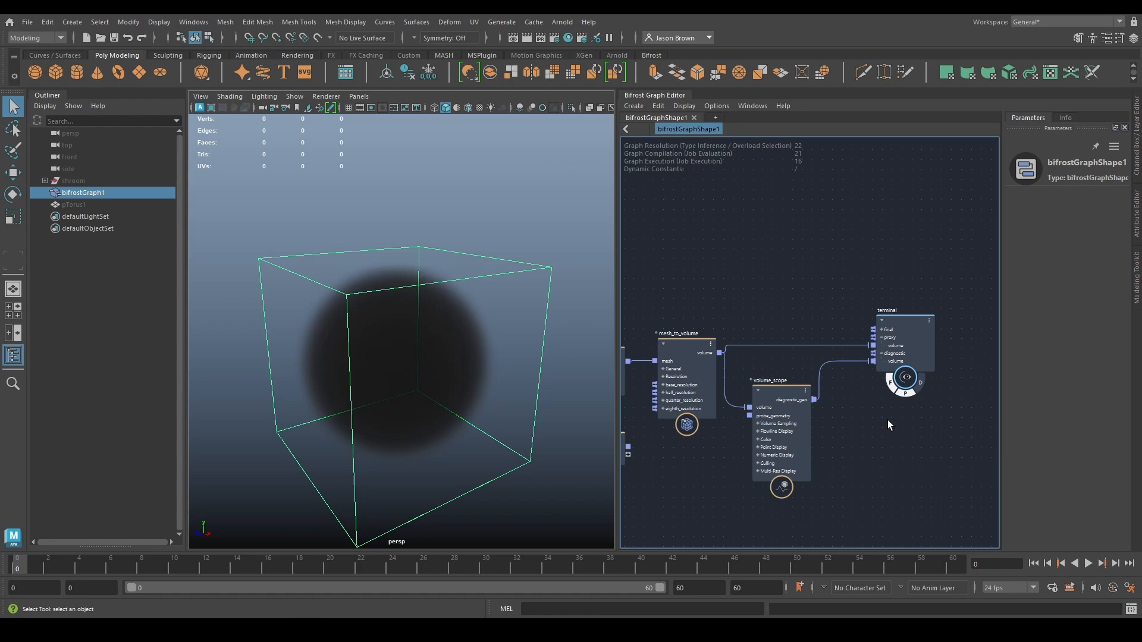
alt+drag(447, 354, 393, 345)
alt+right_drag(392, 345, 455, 337)
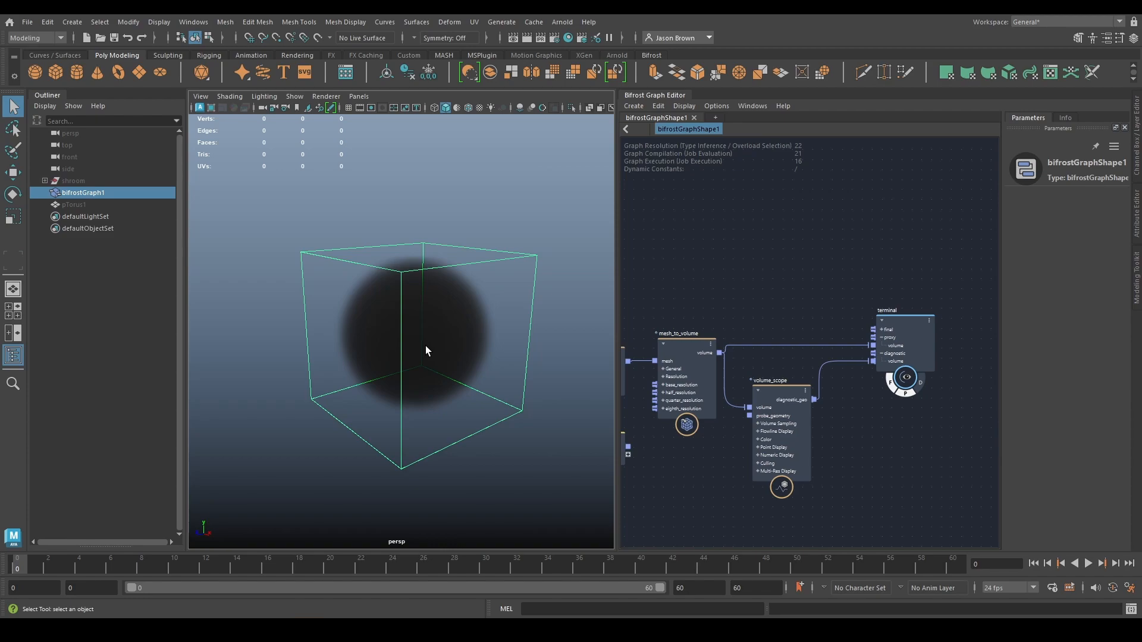
Switch mesh_to_volume from storing fog density to storing a level set, and frame the resulting sphere.
alt+middle_drag(747, 372, 808, 355)
click(762, 335)
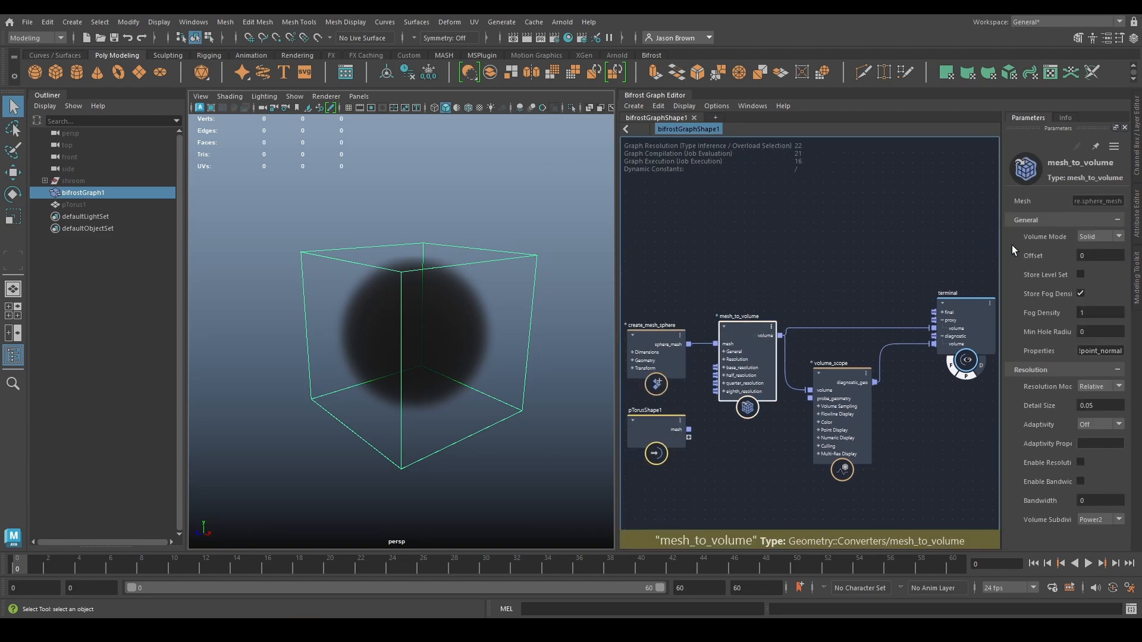
click(1080, 293)
click(1081, 275)
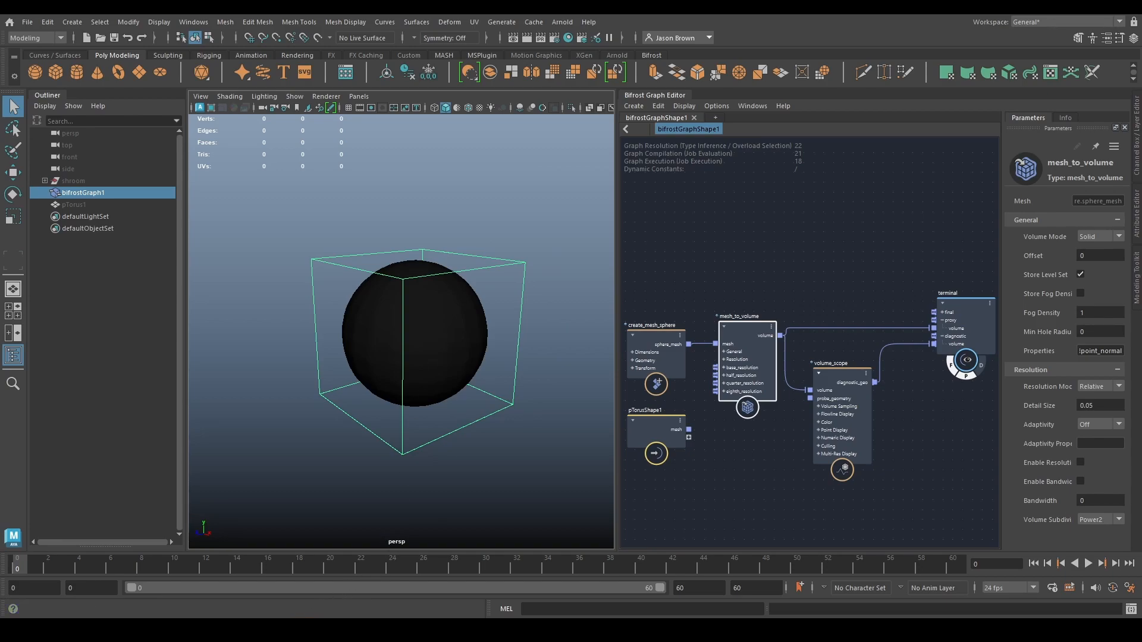
mouse_move(433, 389)
alt+mouse_down()
mouse_move(421, 395)
mouse_move(423, 377)
alt+mouse_up()
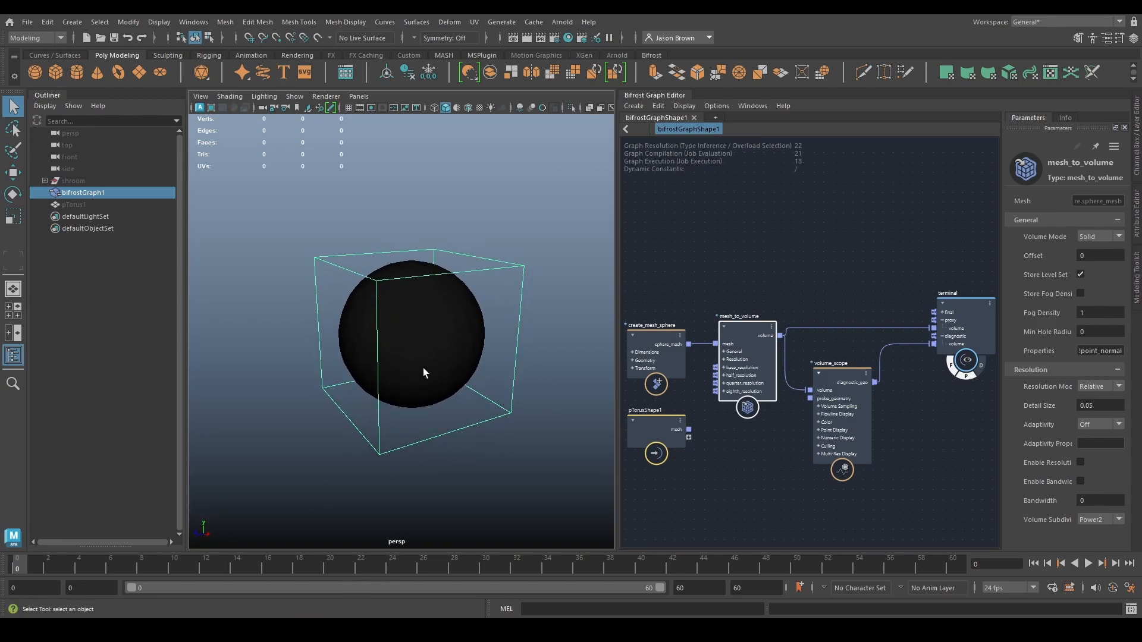
alt+right_drag(423, 377, 786, 436)
alt+drag(481, 393, 381, 362)
key(f)
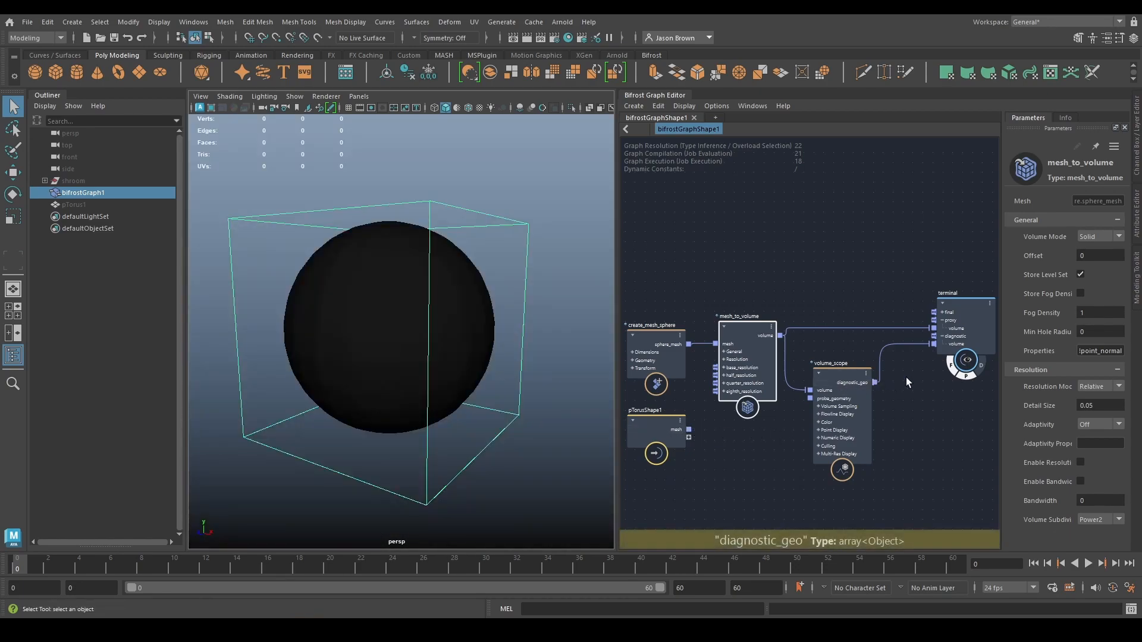
Show the terminal's diagnostic display and examine the tiles around the level set sphere in the perspective and side views.
click(982, 364)
alt+drag(476, 369, 466, 412)
alt+drag(485, 424, 486, 435)
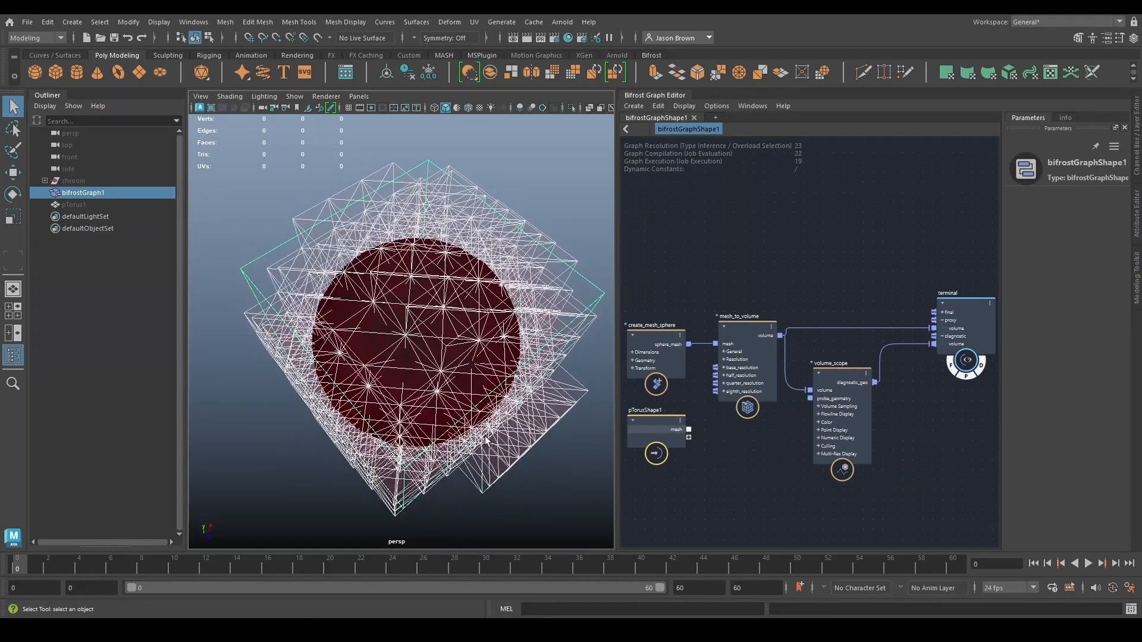
alt+drag(537, 492, 467, 402)
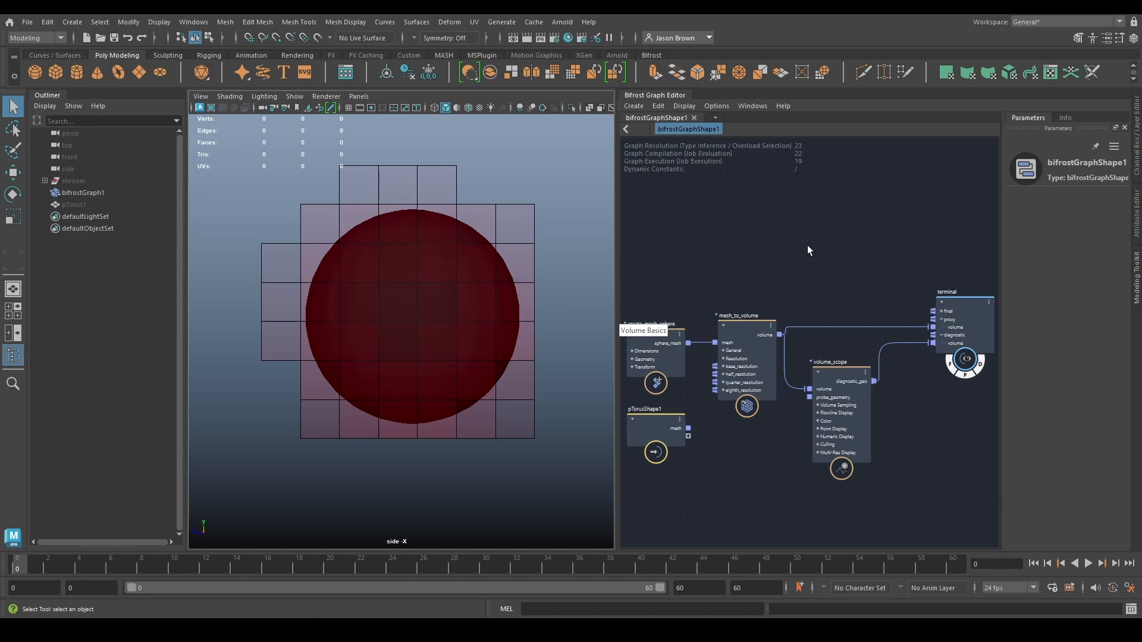
Hide the terminal's diagnostic display and enable fog density storage on mesh_to_volume.
click(980, 364)
click(726, 333)
click(1079, 293)
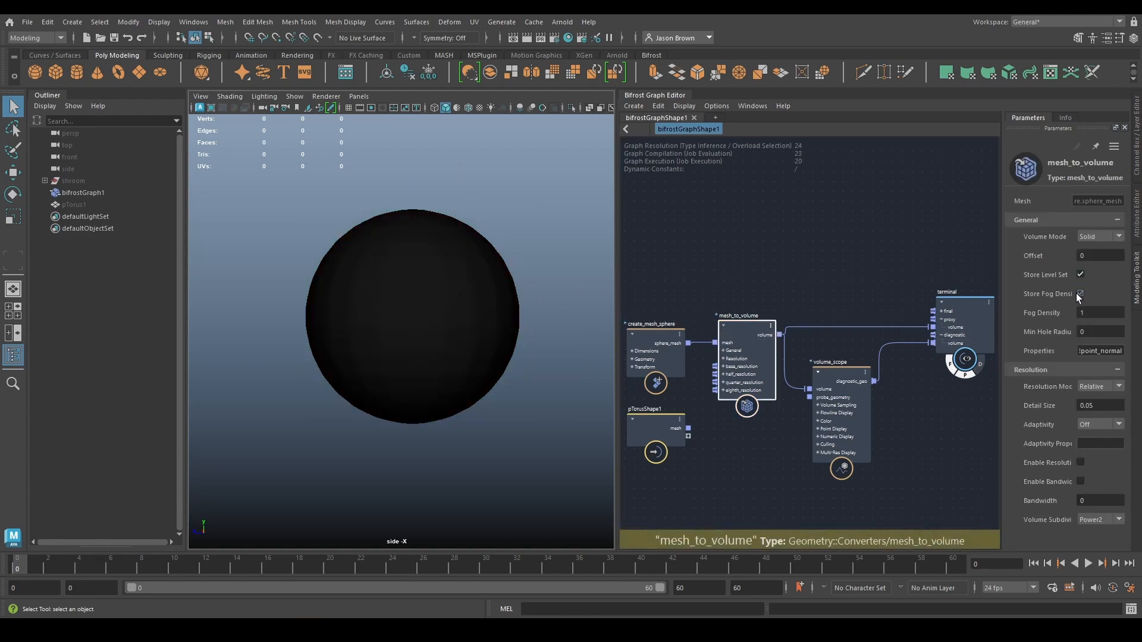
Disable level set storage on mesh_to_volume, try different Fog Density values, and undo the density change.
click(1080, 275)
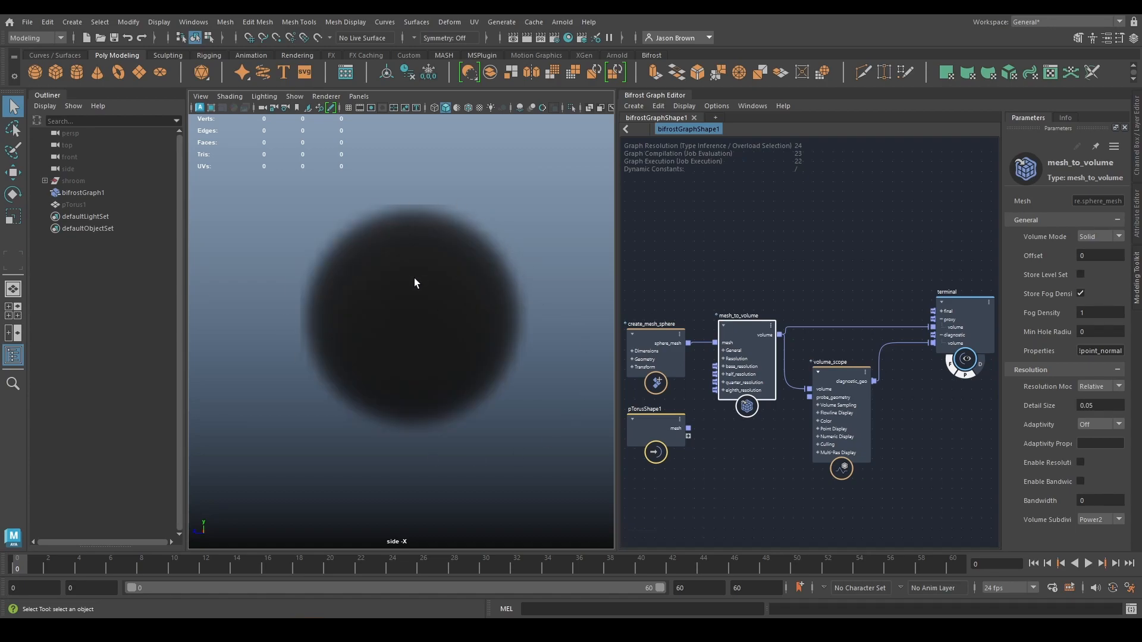
drag(1041, 313, 1105, 316)
key(ctrl+z)
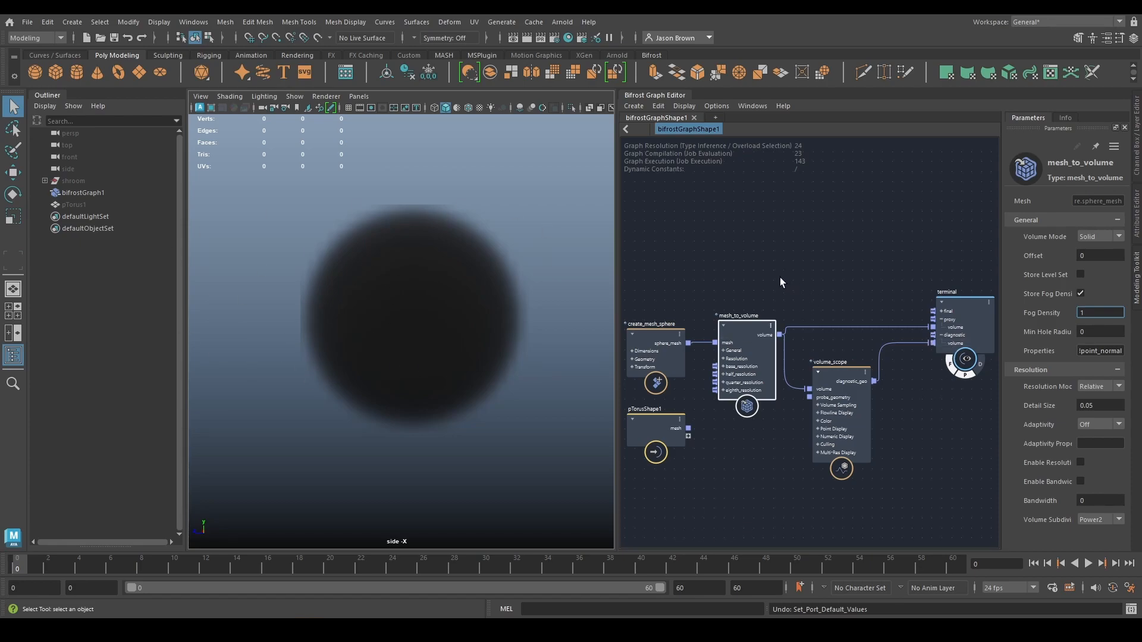
Switch mesh_to_volume from fog density to level set storage and show the terminal's diagnostic display.
click(1081, 294)
click(1081, 274)
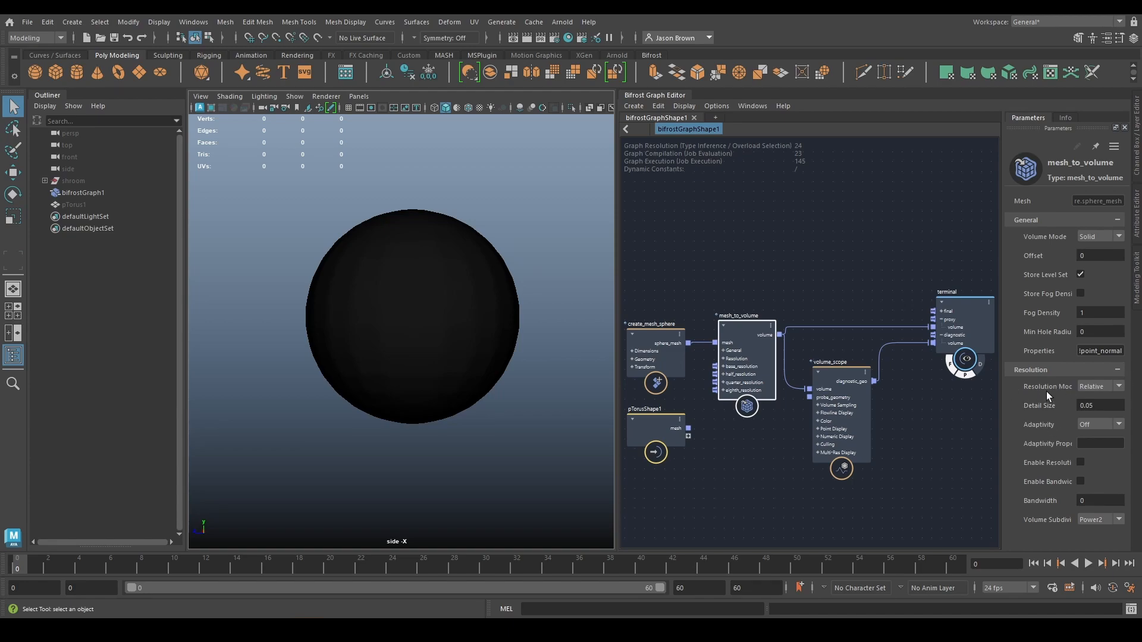
drag(1003, 389, 979, 390)
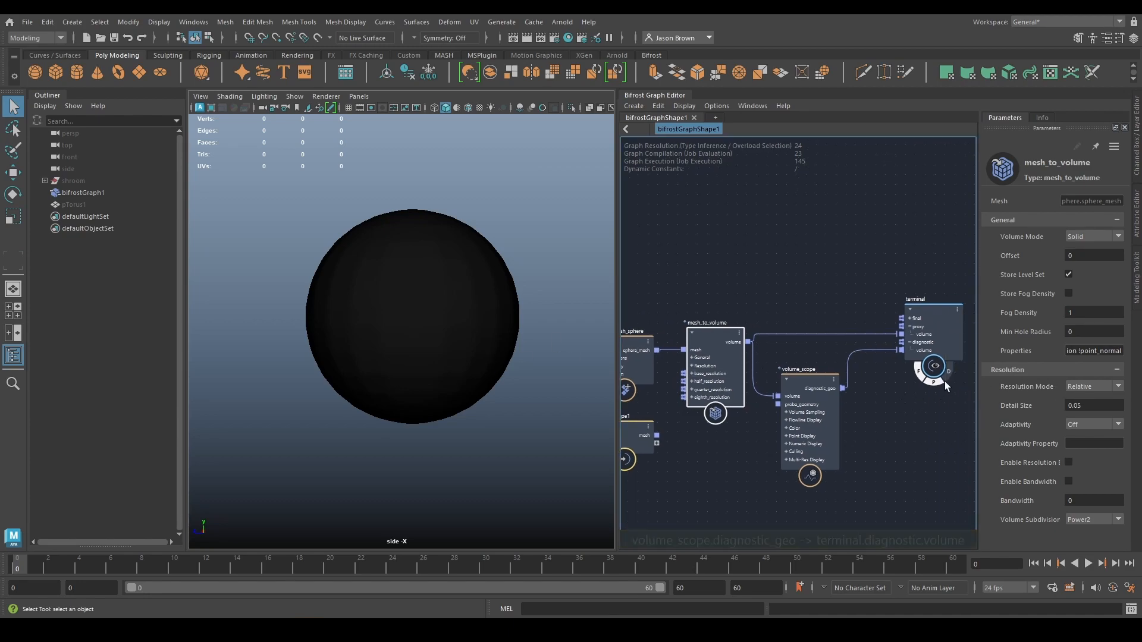
click(944, 376)
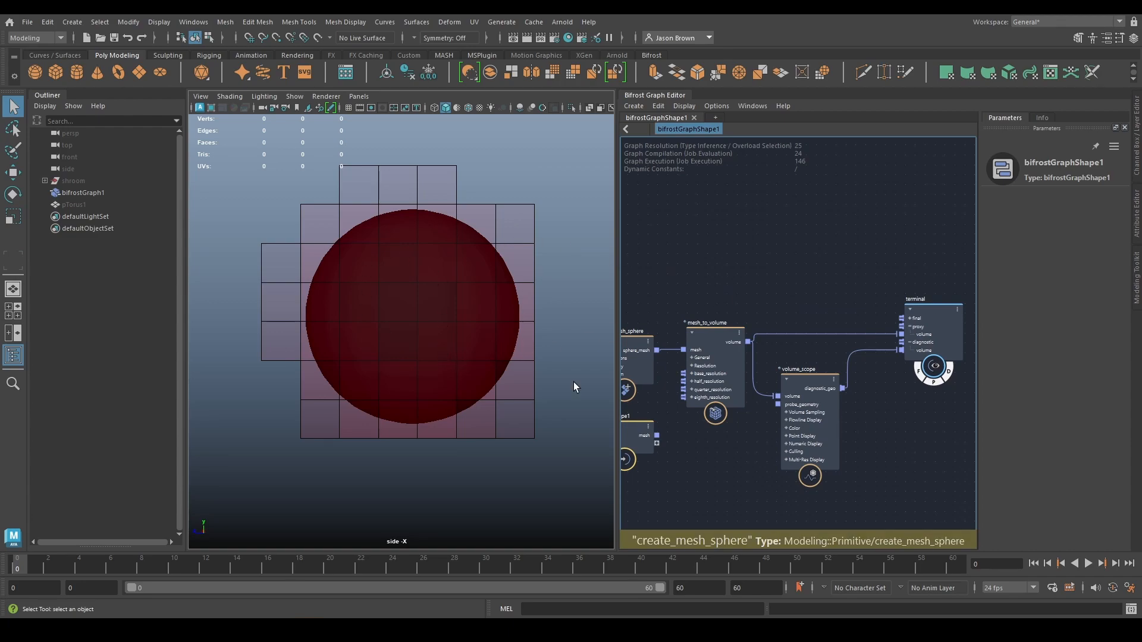
Try a radius of 10 on create_mesh_sphere to compare the tiles, and restore the radius to 5.
alt+middle_drag(747, 273, 849, 268)
click(734, 366)
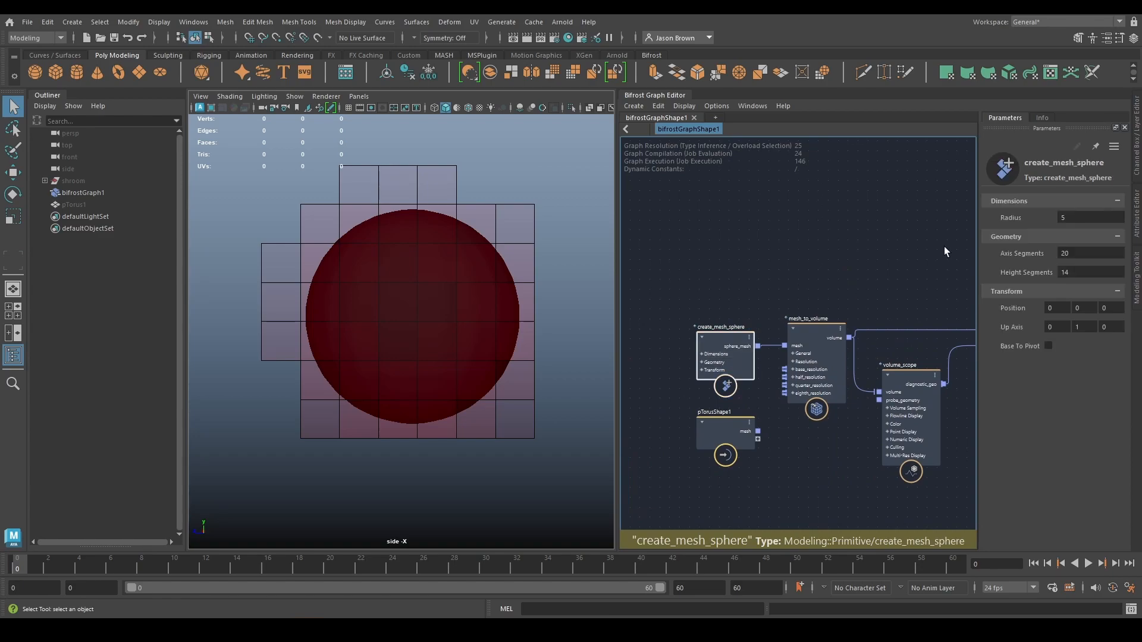
click(1069, 220)
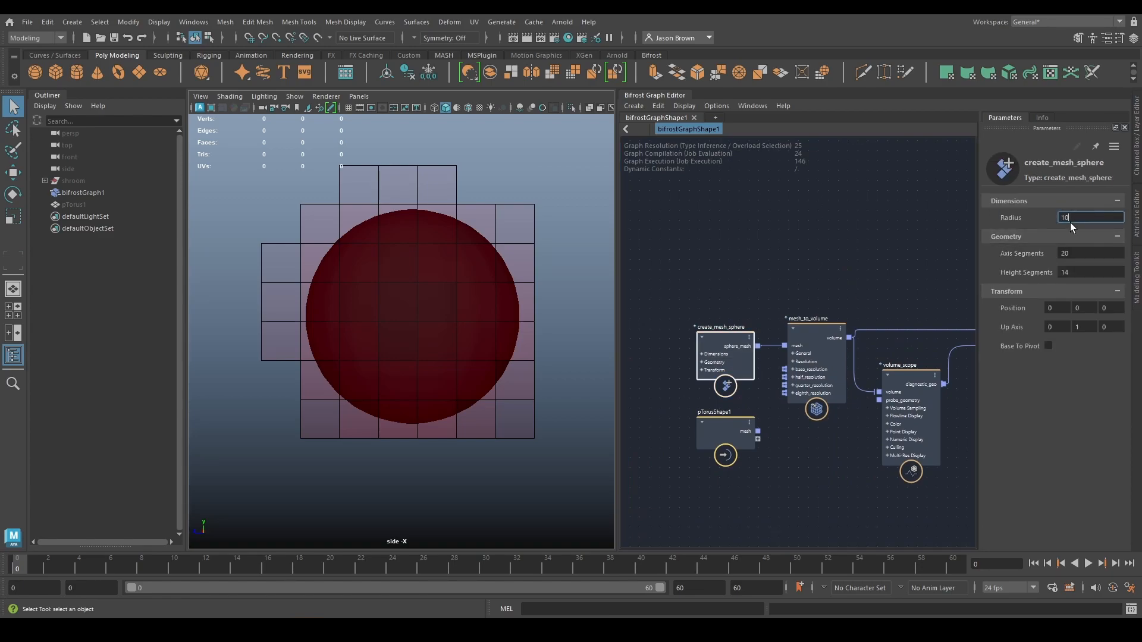
key(Return)
scroll(426, 252, down, 3)
scroll(431, 278, up, 1)
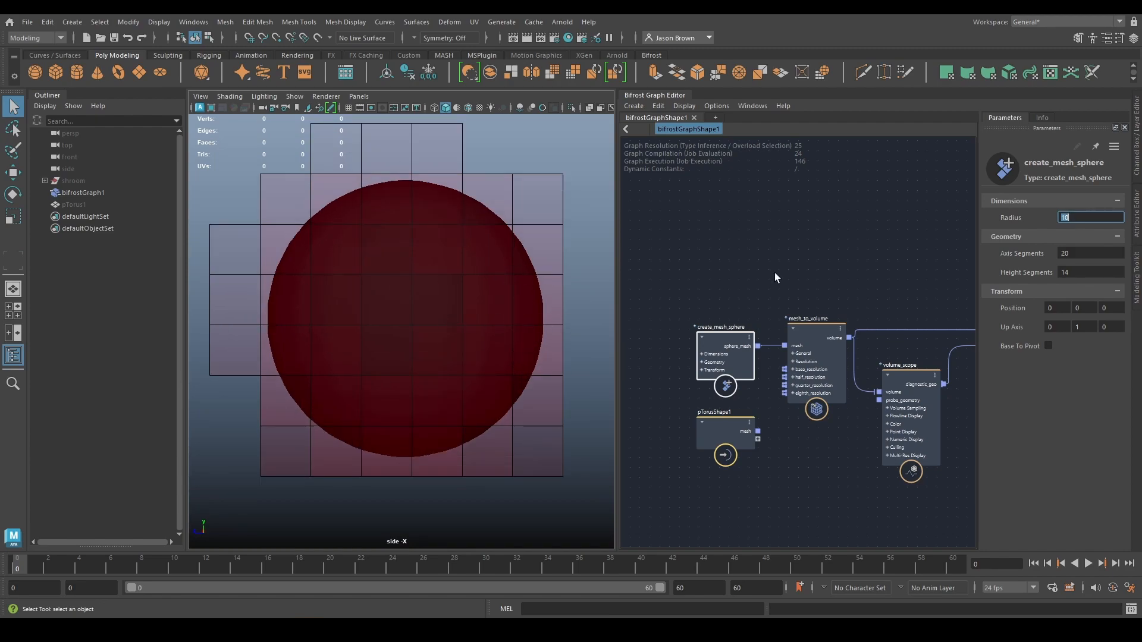
text(5)
key(Return)
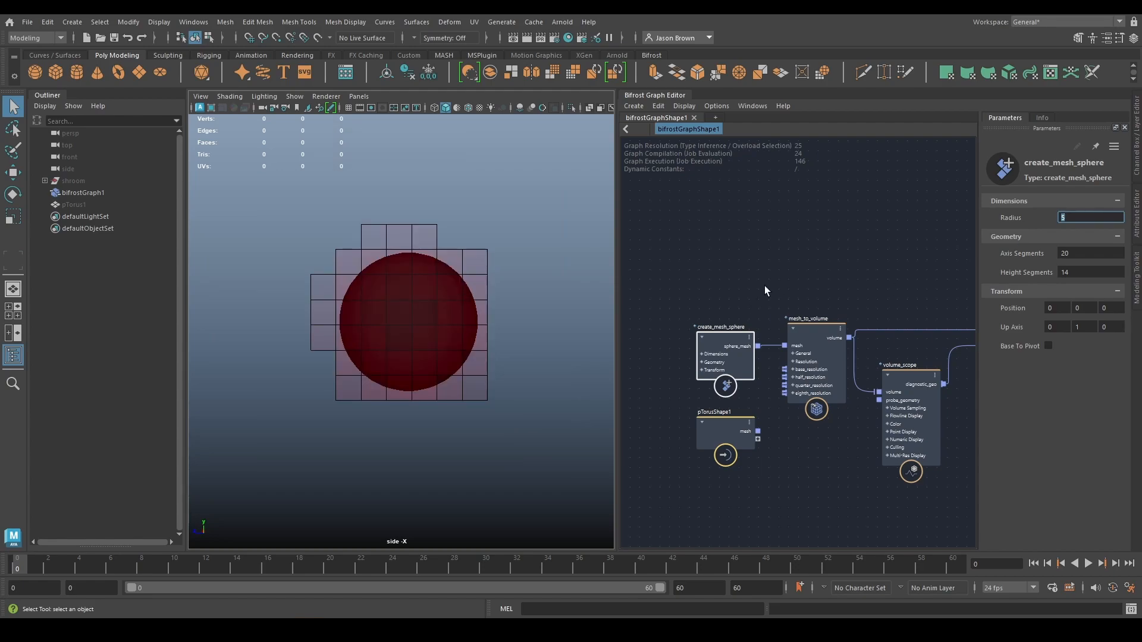
Set the Resolution Mode of mesh_to_volume to Absolute.
middle_drag(908, 286, 860, 294)
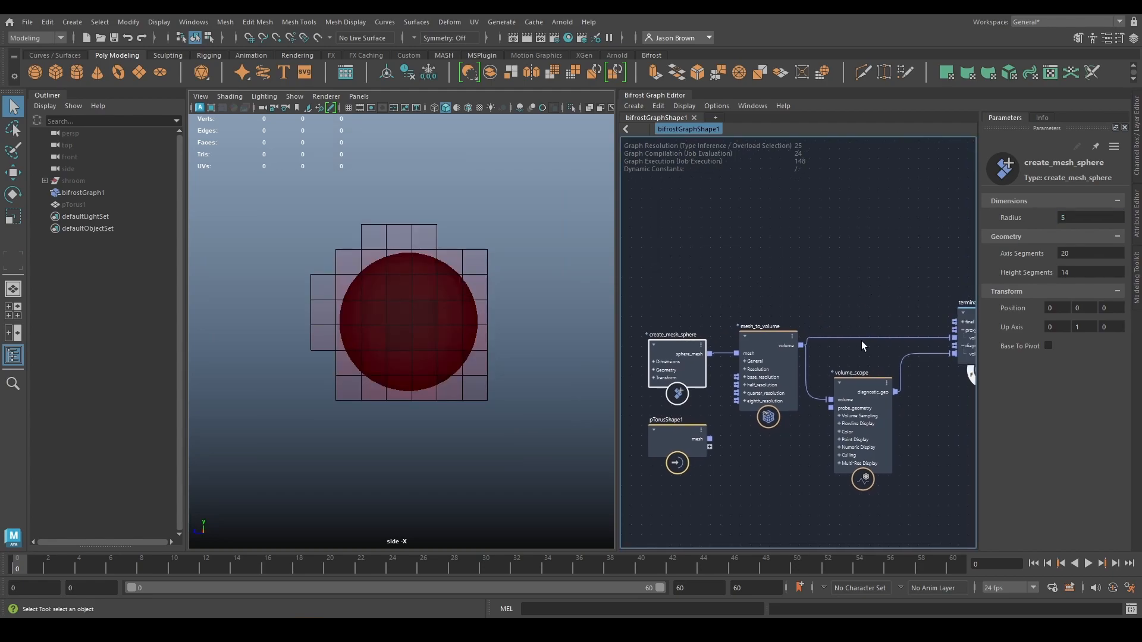
click(769, 341)
click(1083, 388)
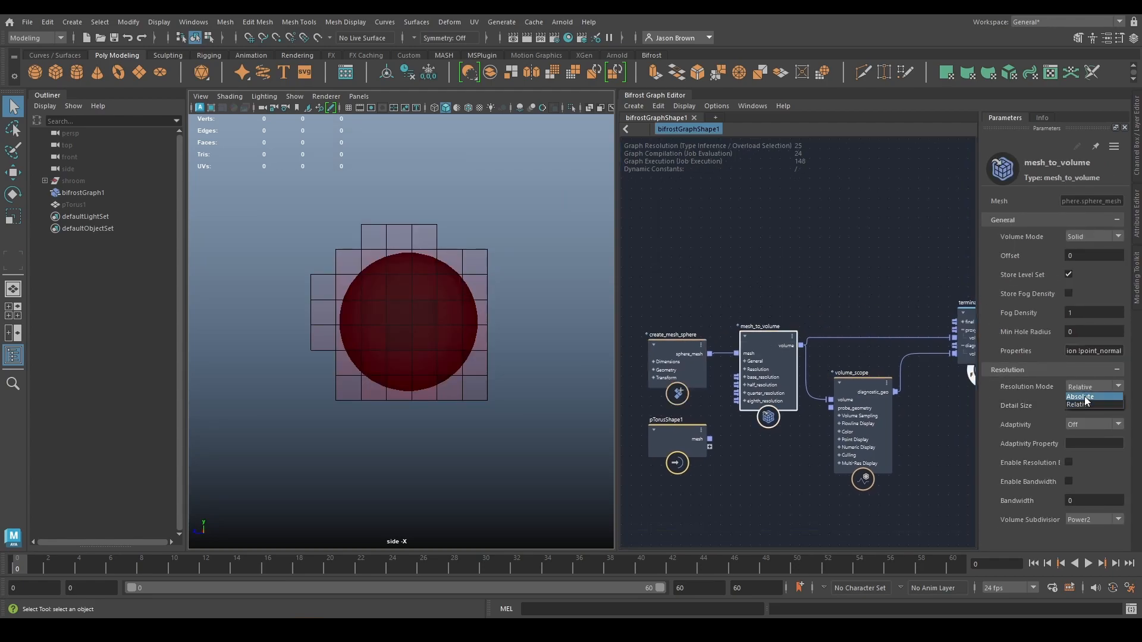
click(1084, 398)
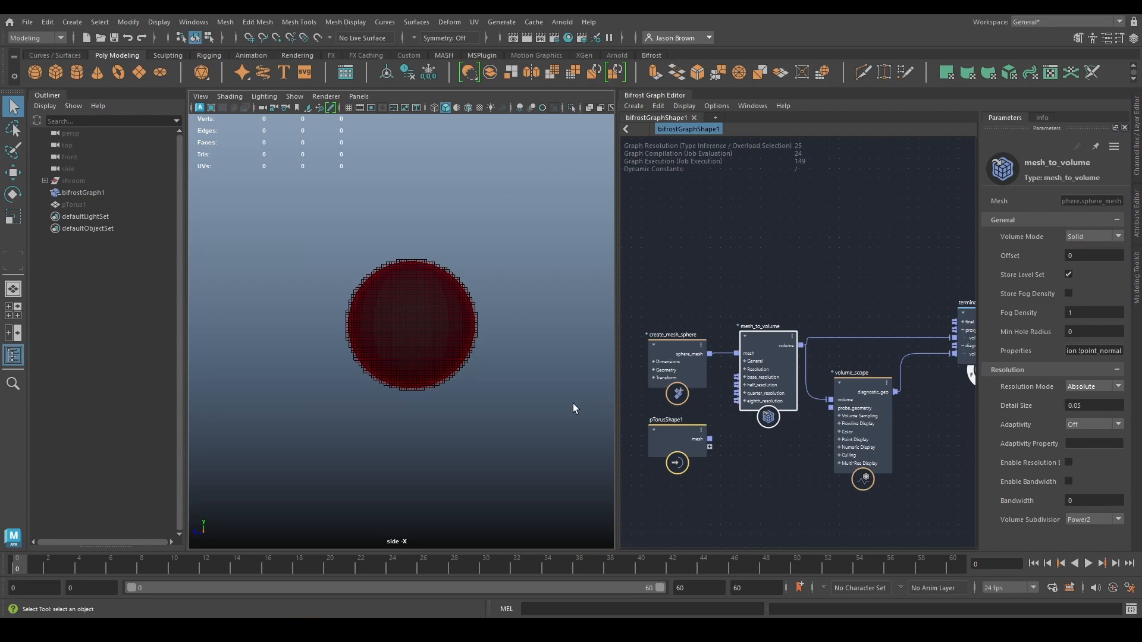
Try a create_mesh_sphere radius of 10 with absolute resolution, and undo the radius change.
click(677, 357)
click(1090, 218)
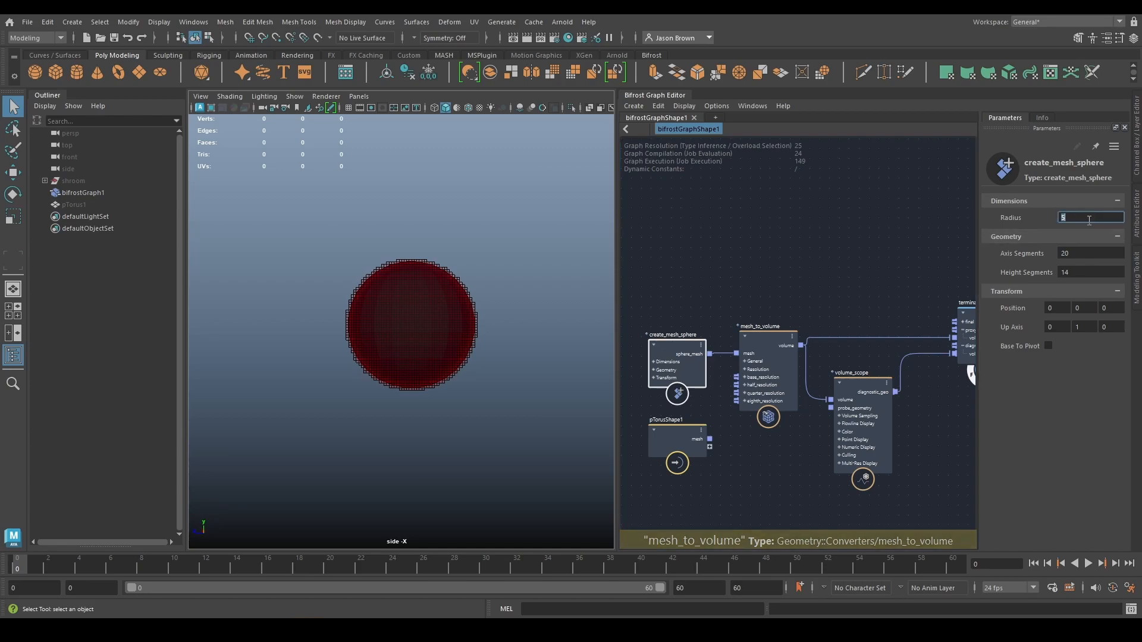
text(10)
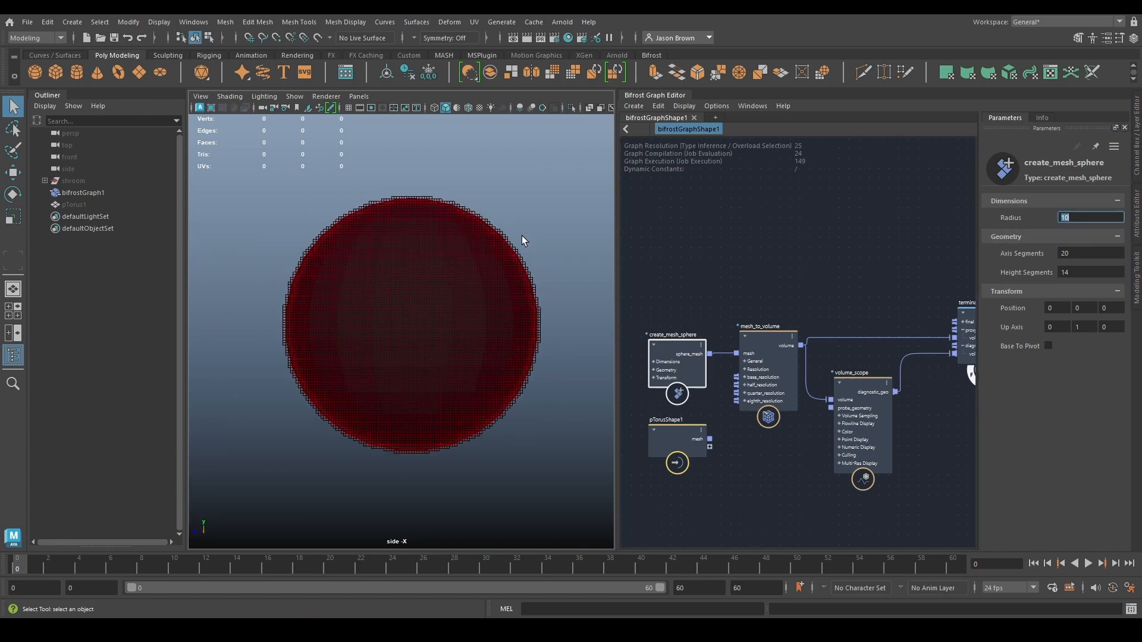
key(ctrl+z)
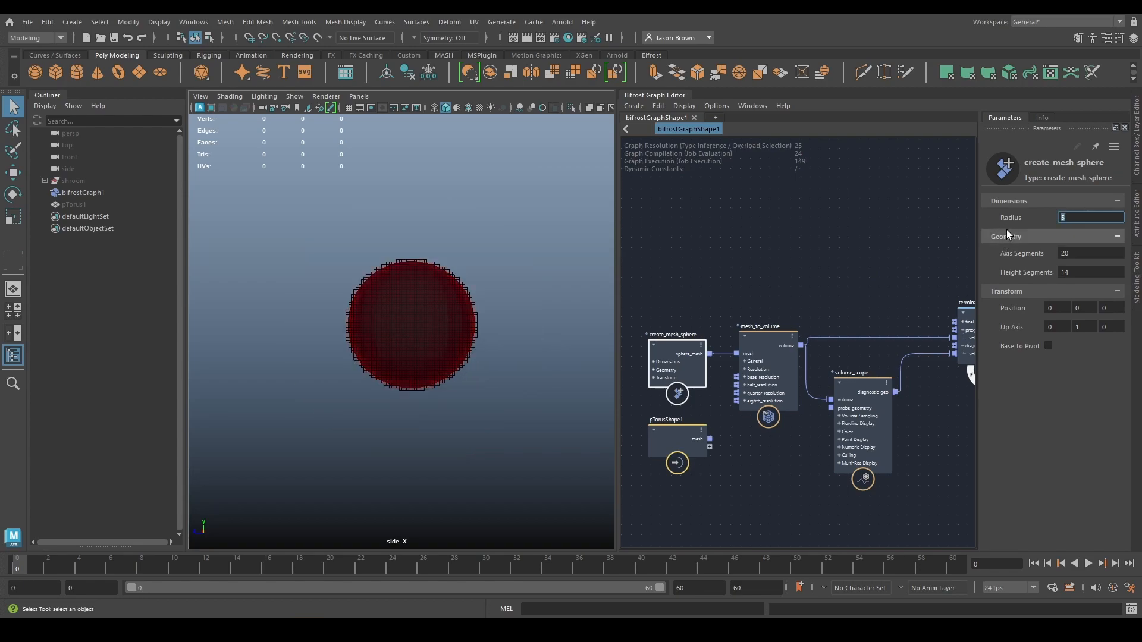
Set the Resolution Mode of mesh_to_volume to Relative for the fog volume.
click(794, 280)
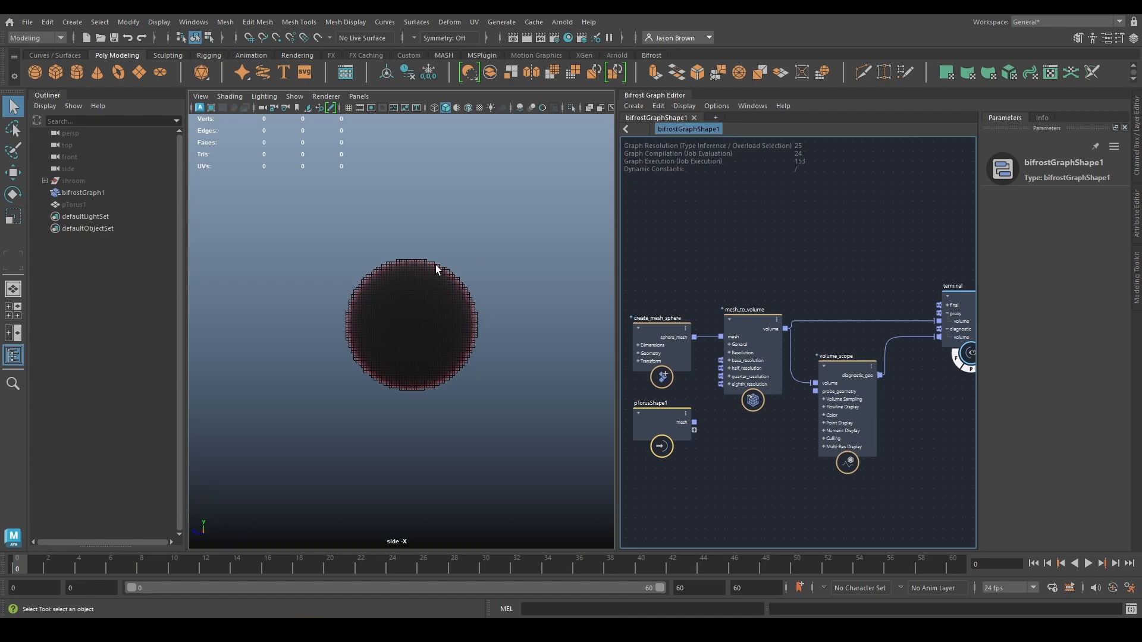
click(765, 321)
click(1095, 387)
click(1086, 399)
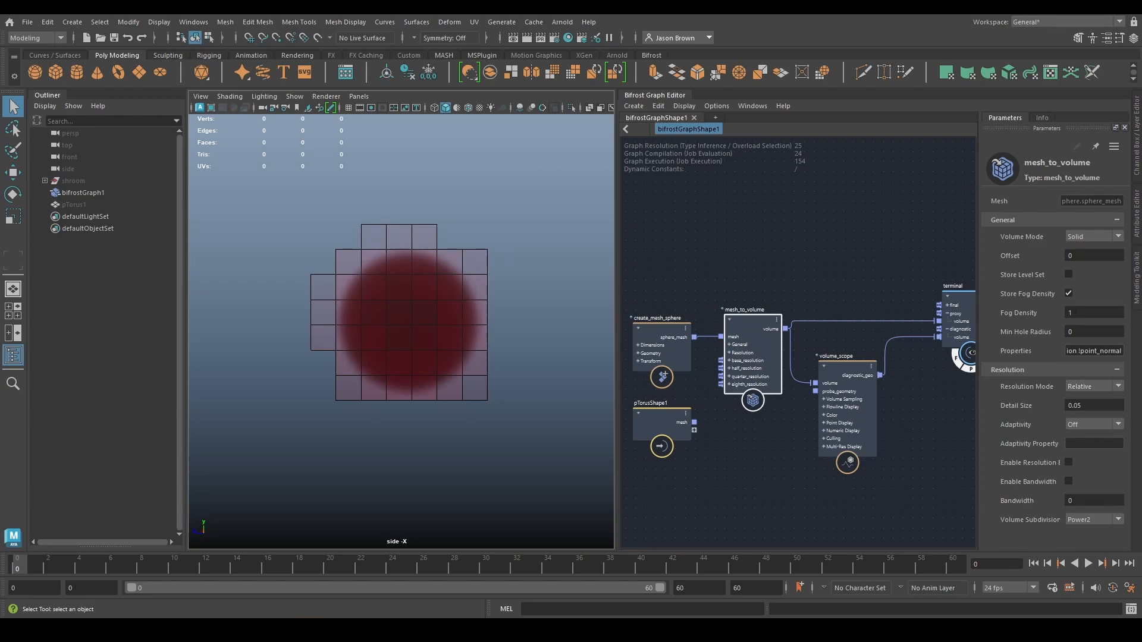
Set mesh_to_volume's Resolution Mode to Absolute and switch its storage from fog density to level set.
click(1092, 388)
click(1083, 397)
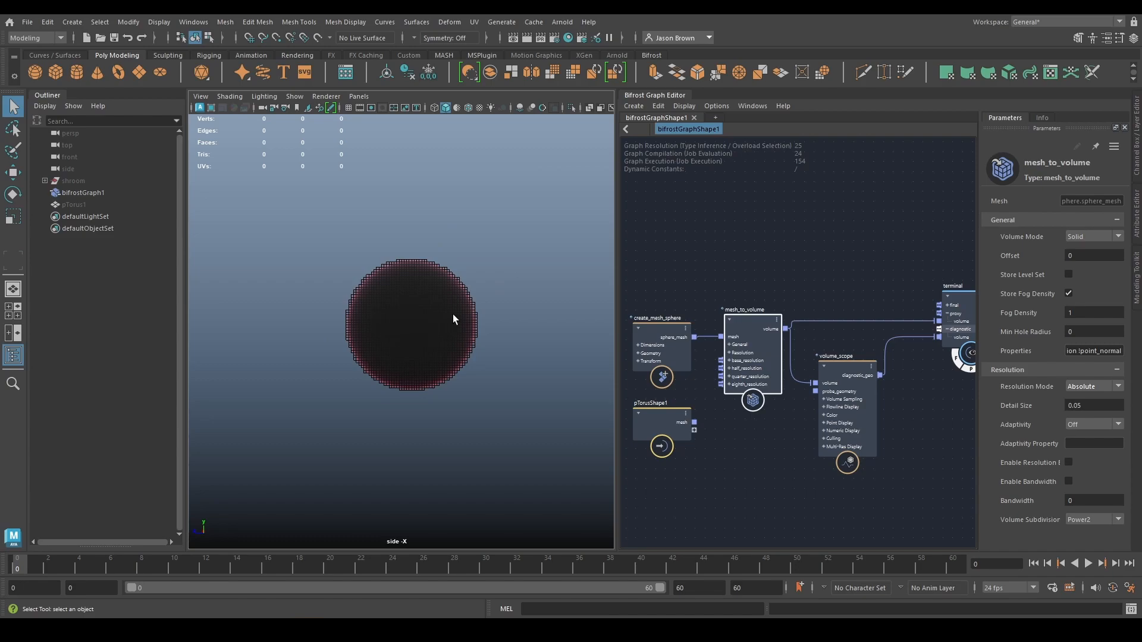
click(1069, 293)
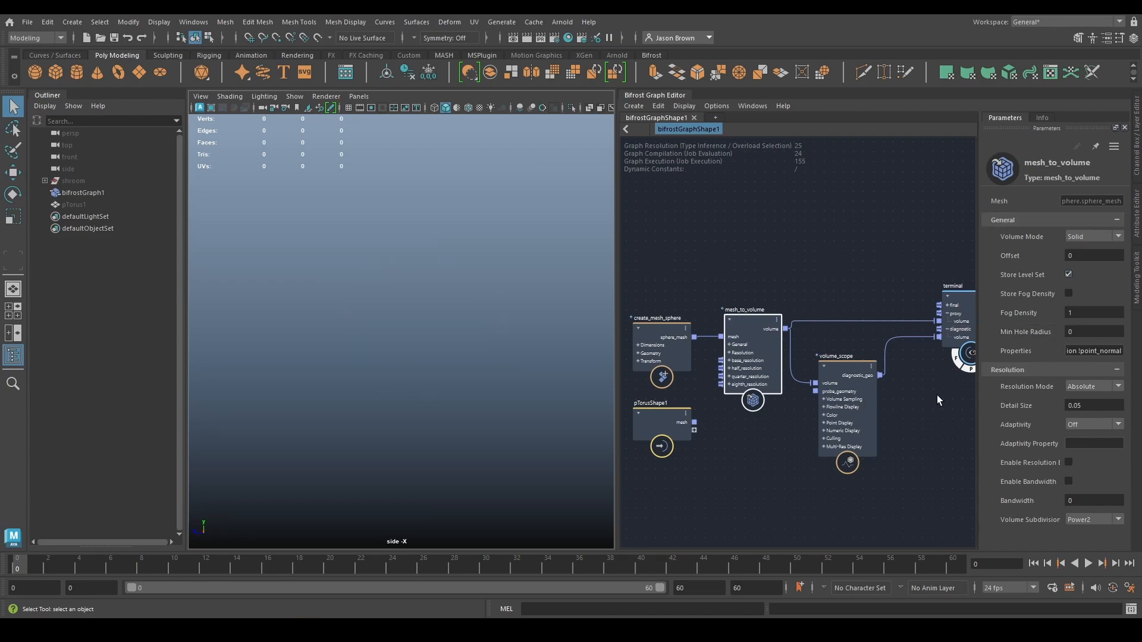
click(1068, 293)
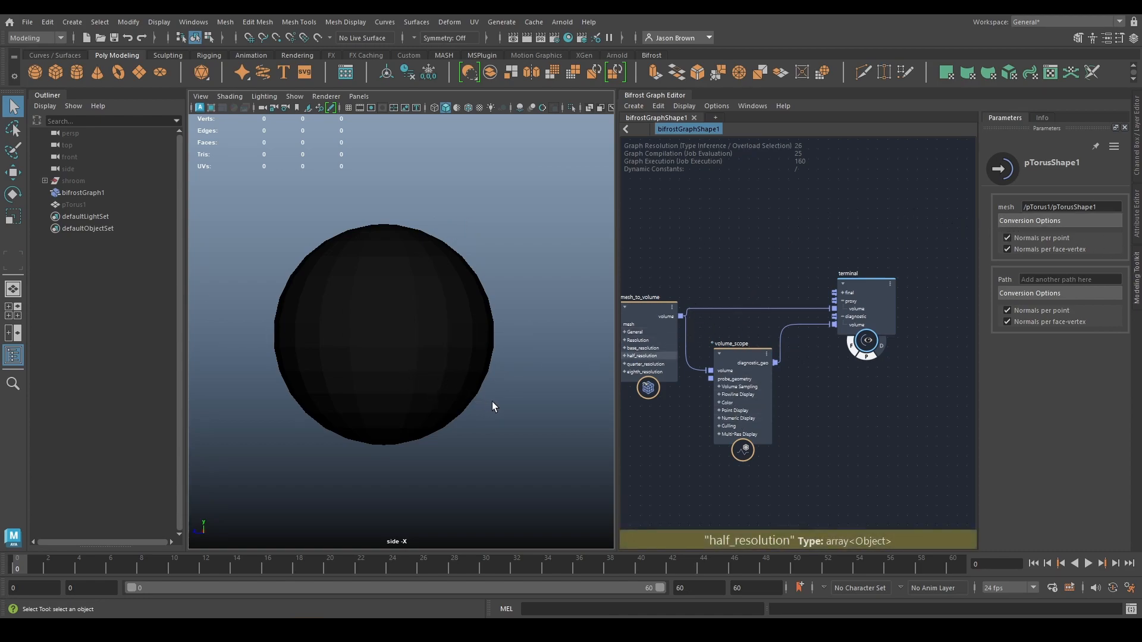
Add a voxel_field node fed by mesh_to_volume's volume output and check its Property name.
middle_drag(819, 407, 724, 375)
drag(763, 280, 794, 281)
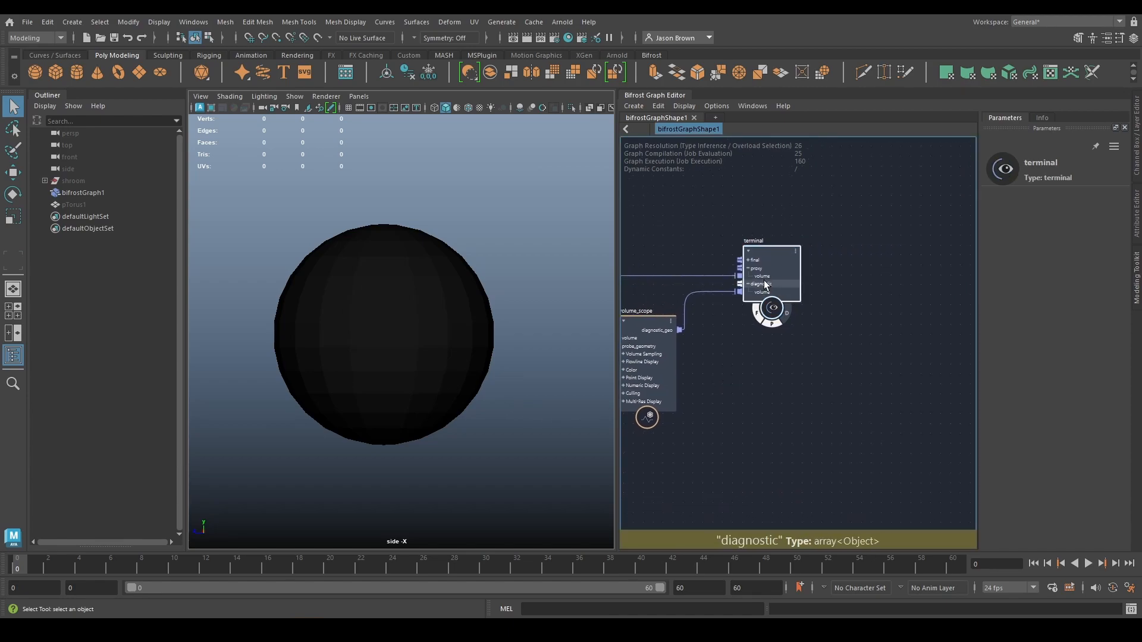
middle_drag(734, 337, 875, 331)
drag(727, 279, 765, 471)
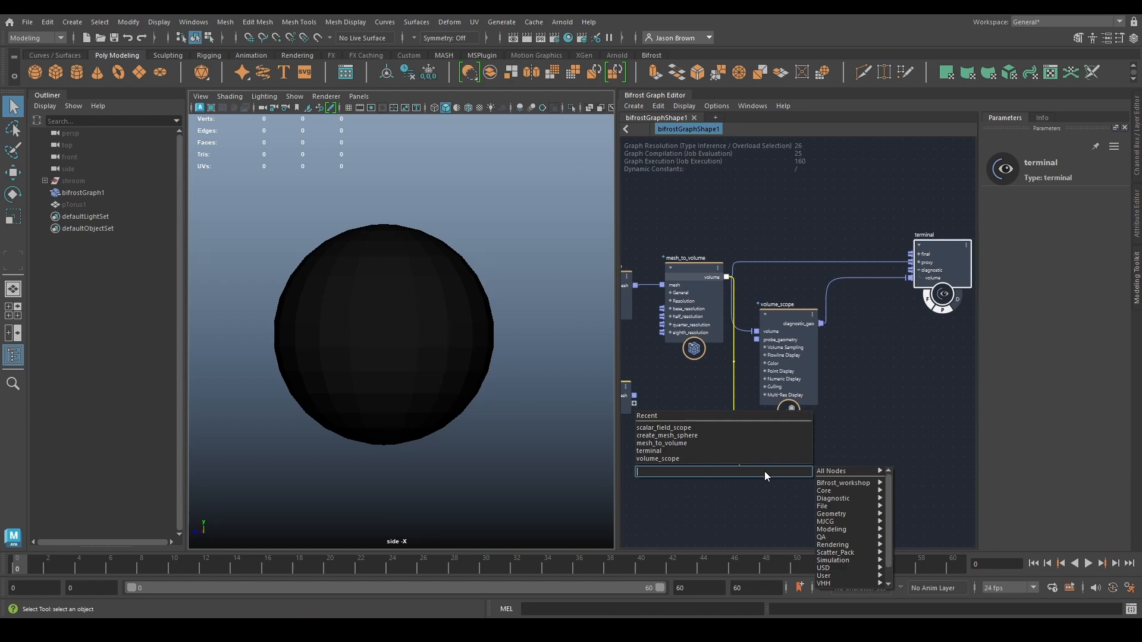
text(voxel)
key(Down)
key(Down)
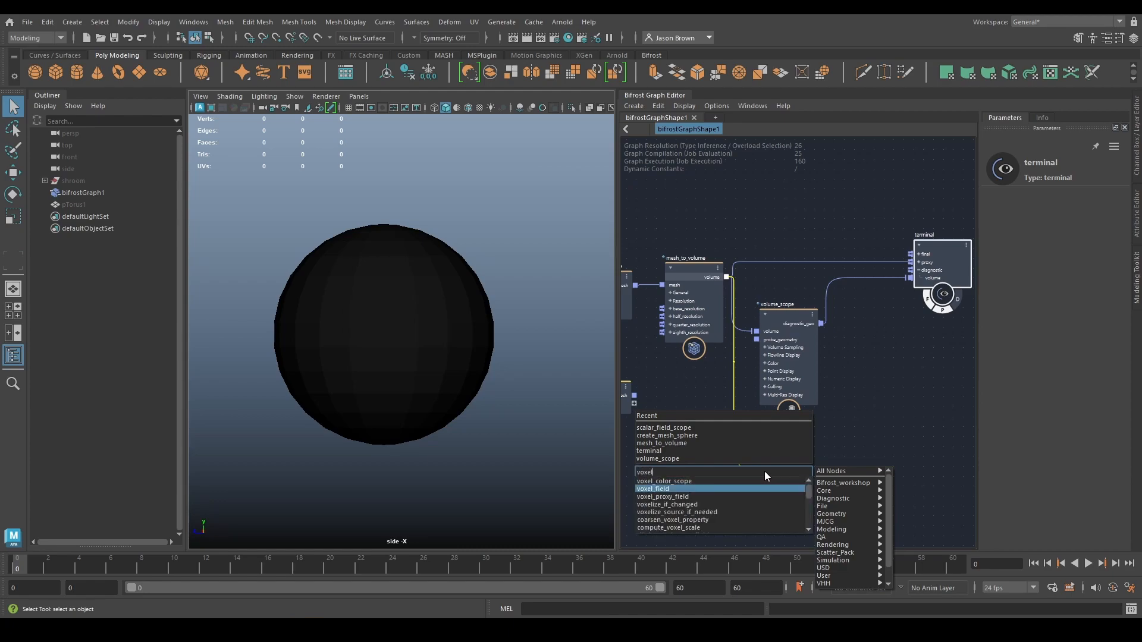
key(Return)
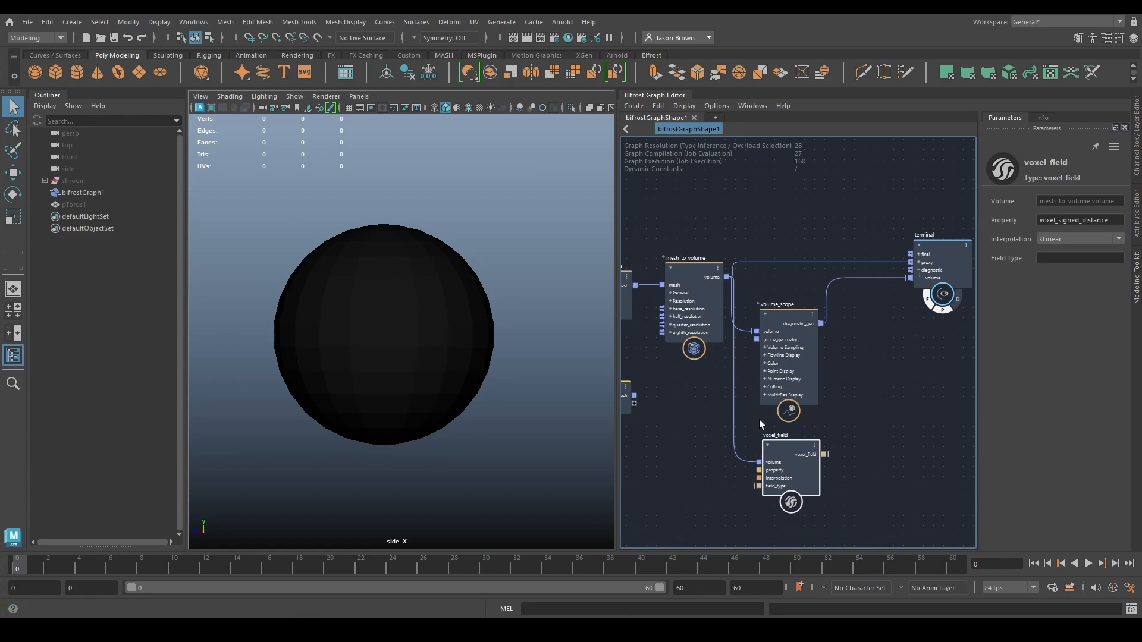
alt+middle_drag(850, 413, 815, 426)
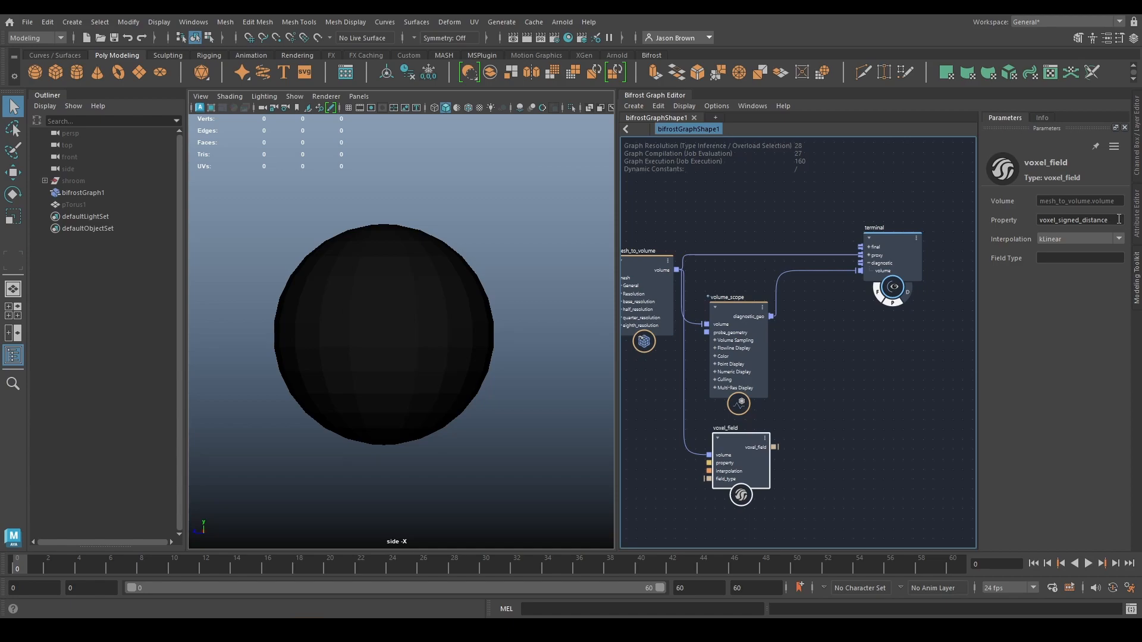
drag(1121, 220, 996, 211)
click(800, 450)
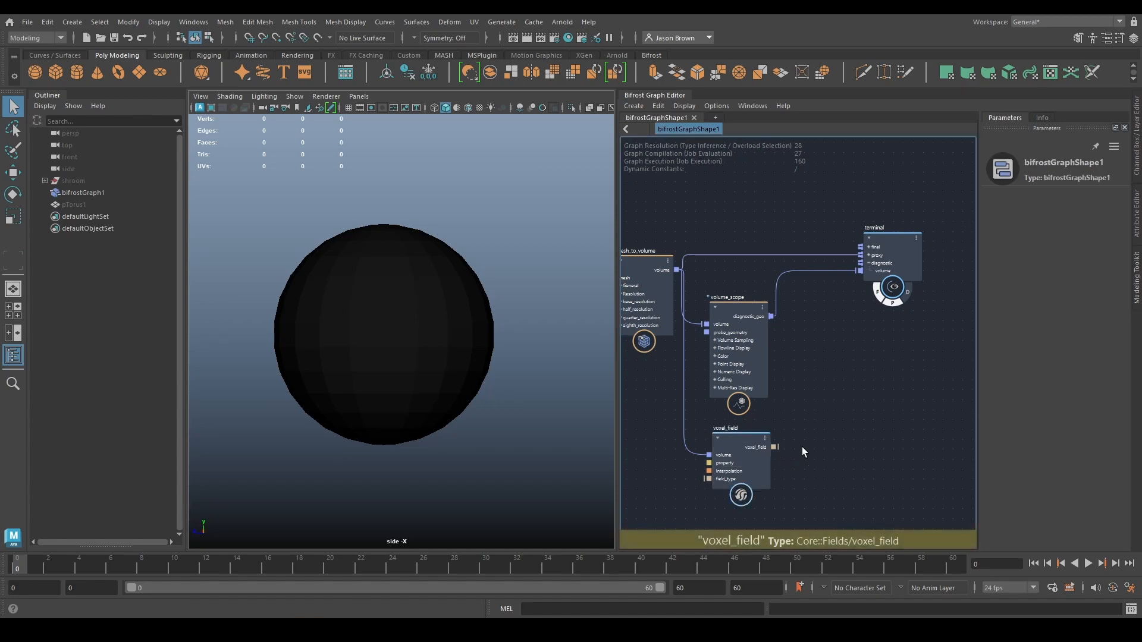
Add a scalar_field_scope node and connect voxel_field's output to its scalar_field input.
alt+middle_drag(820, 460, 844, 452)
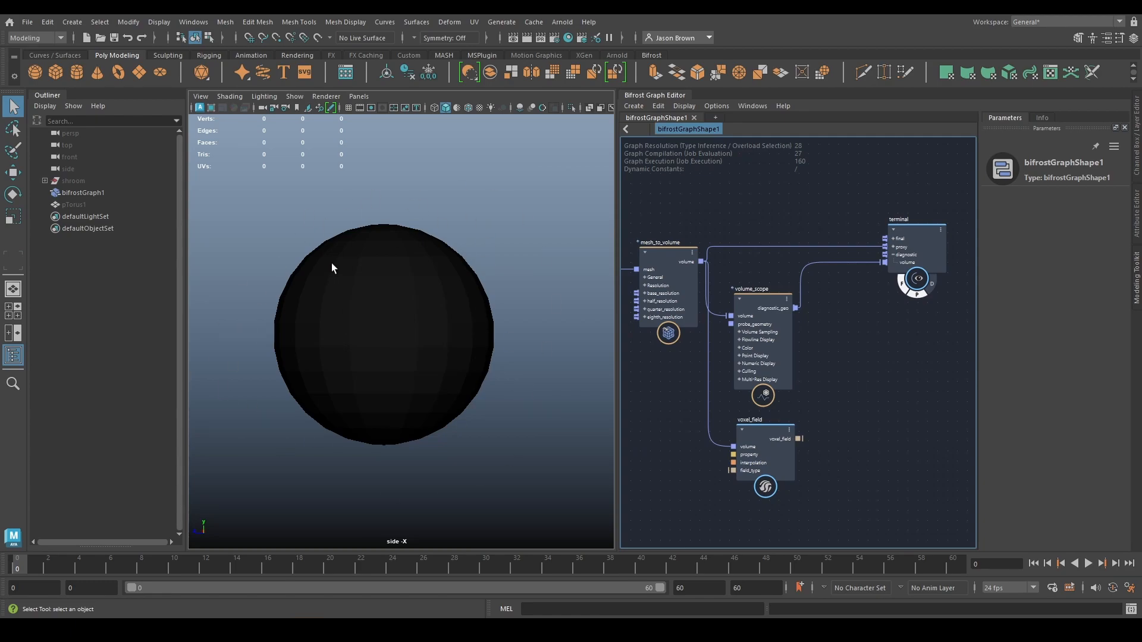
alt+middle_drag(927, 465, 849, 459)
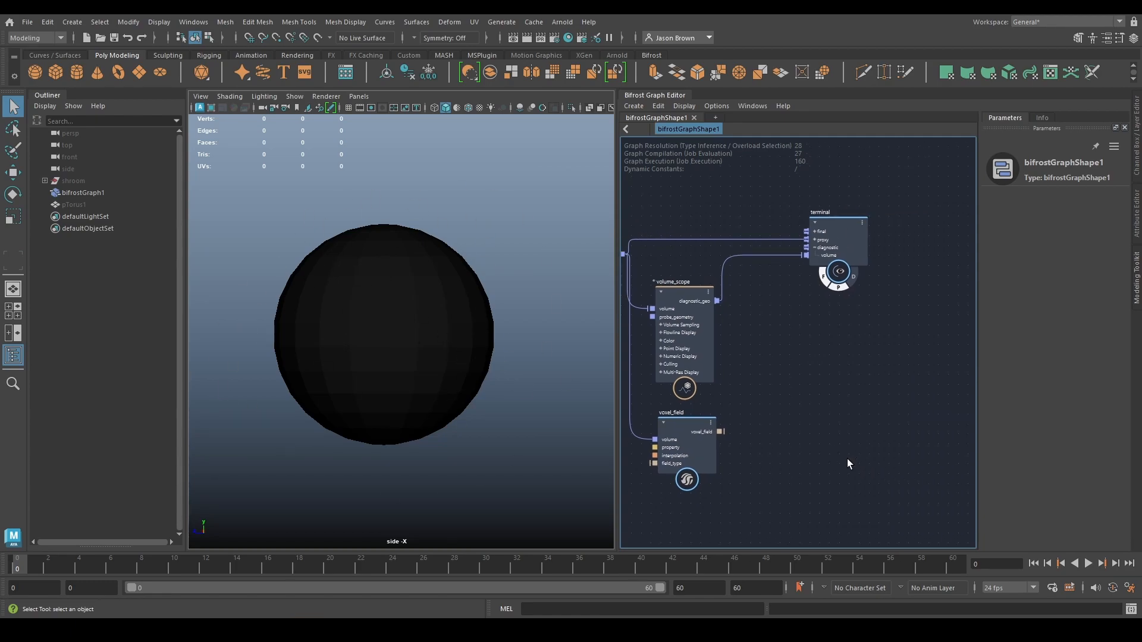
key(Tab)
text(sfs)
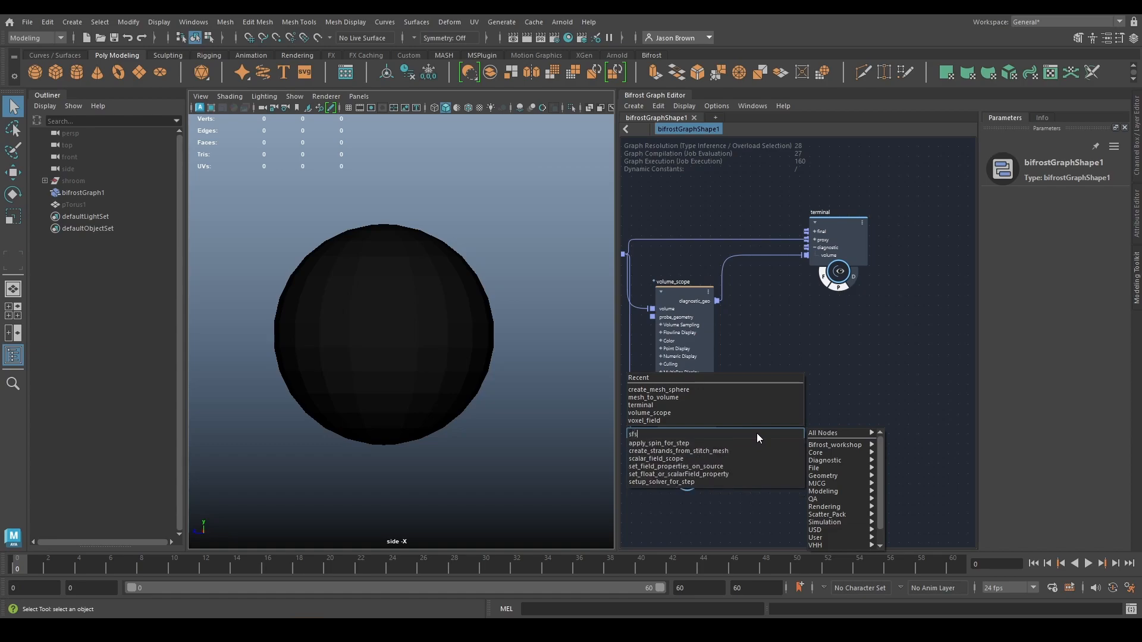
key(Down)
key(Down)
key(Down)
key(Return)
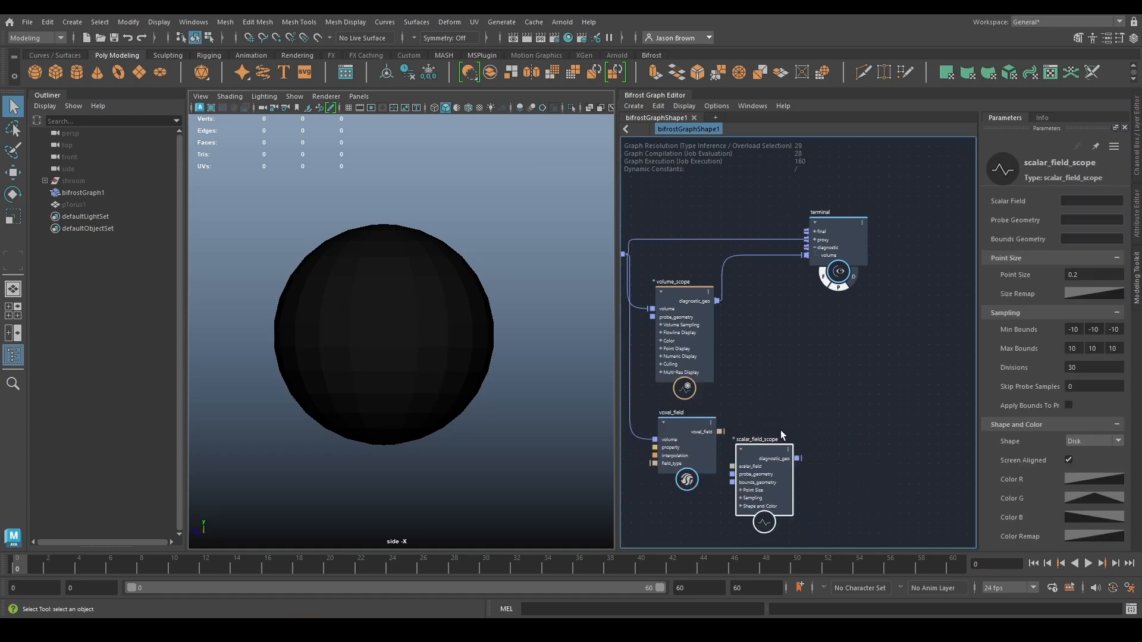
drag(720, 432, 746, 439)
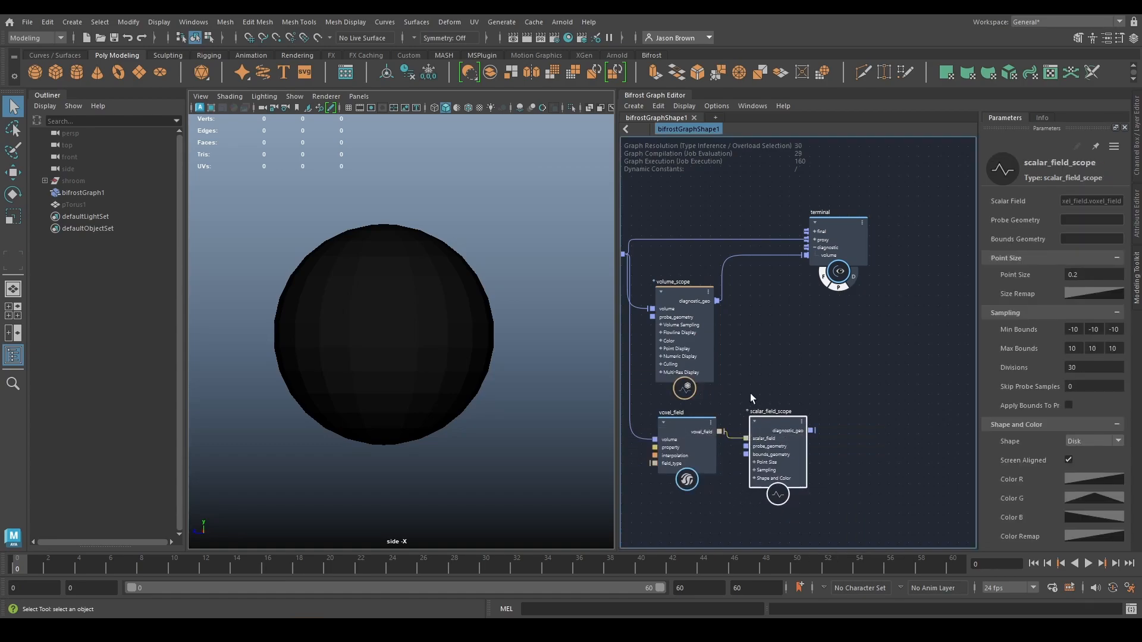
Connect create_mesh_sphere's sphere_mesh output to the bounds_geometry input of scalar_field_scope.
alt+middle_drag(740, 383, 811, 393)
alt+middle_drag(655, 308, 709, 294)
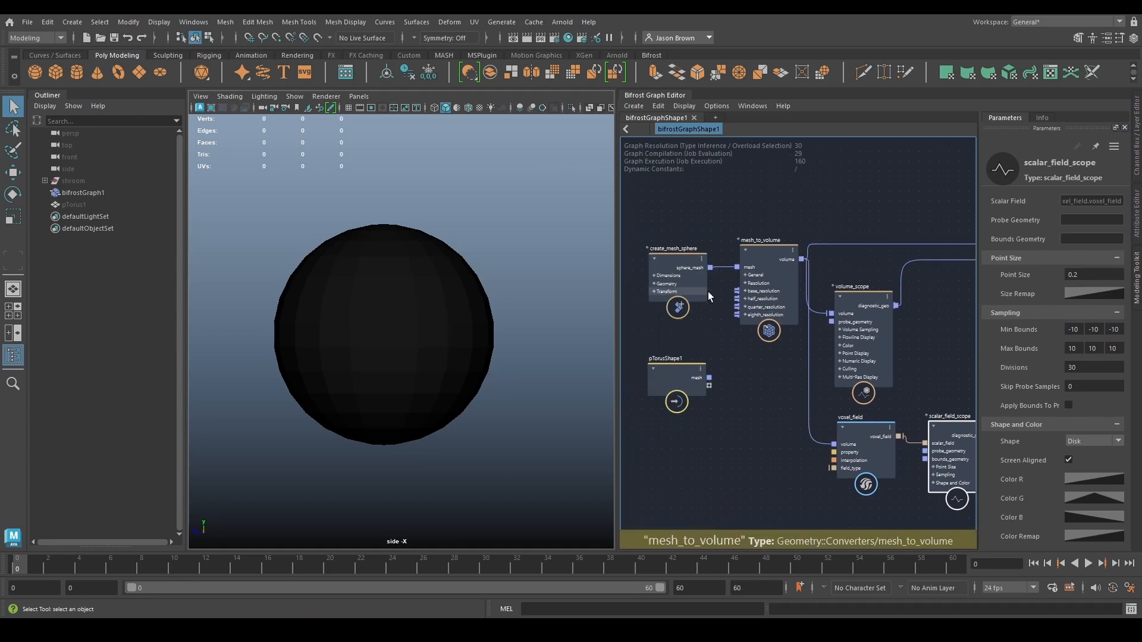
drag(710, 269, 781, 462)
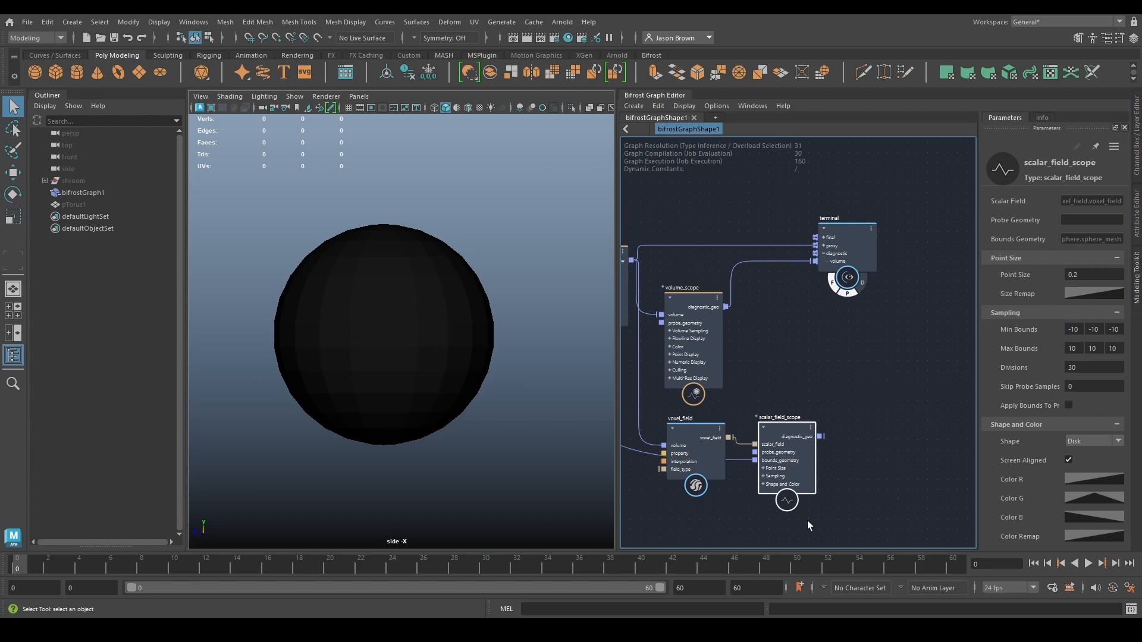
Replace volume_scope with scalar_field_scope's diagnostic_geo on the terminal's diagnostic volume port, show the diagnostic display, and select the new scope.
drag(872, 268, 916, 255)
drag(821, 436, 874, 260)
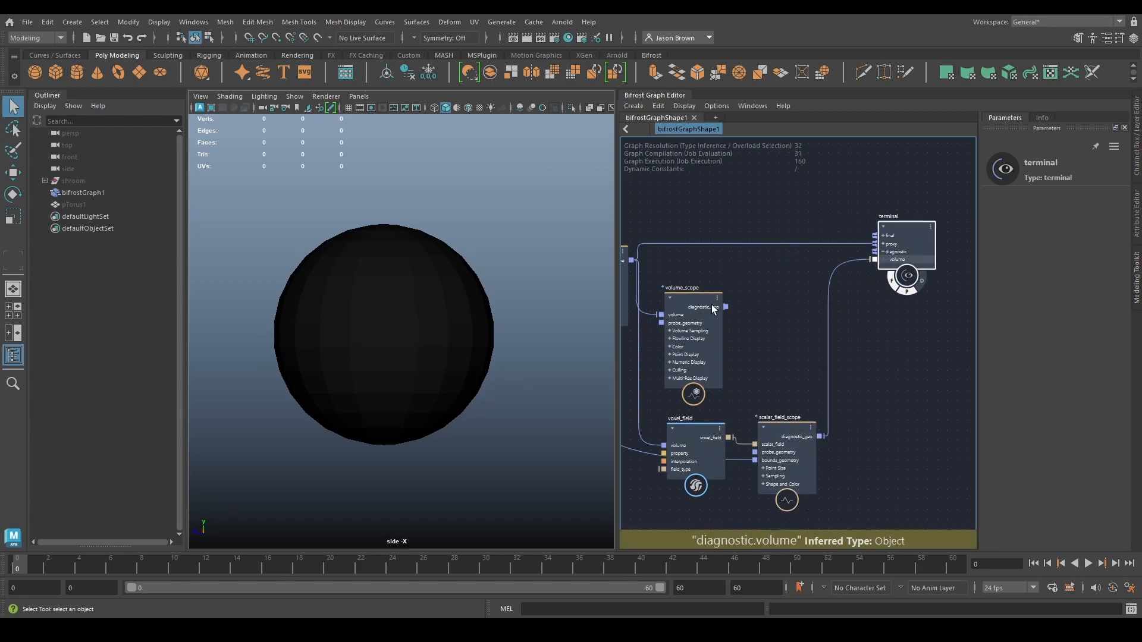
click(919, 282)
click(779, 443)
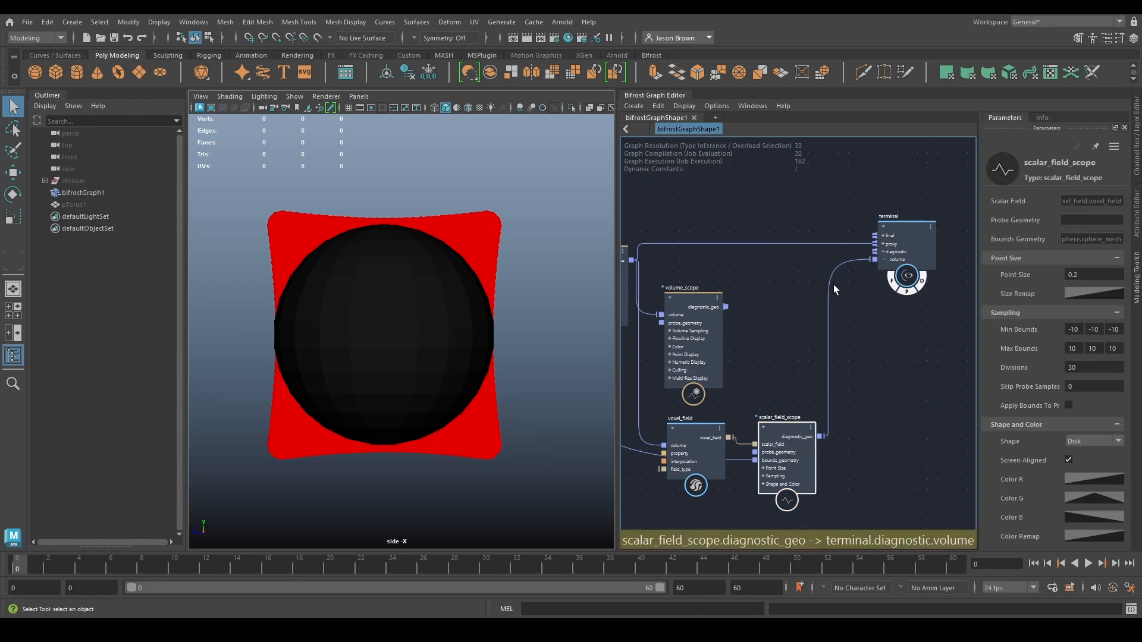
Turn off the terminal's proxy display and set scalar_field_scope's Point Size to 0.05.
click(908, 292)
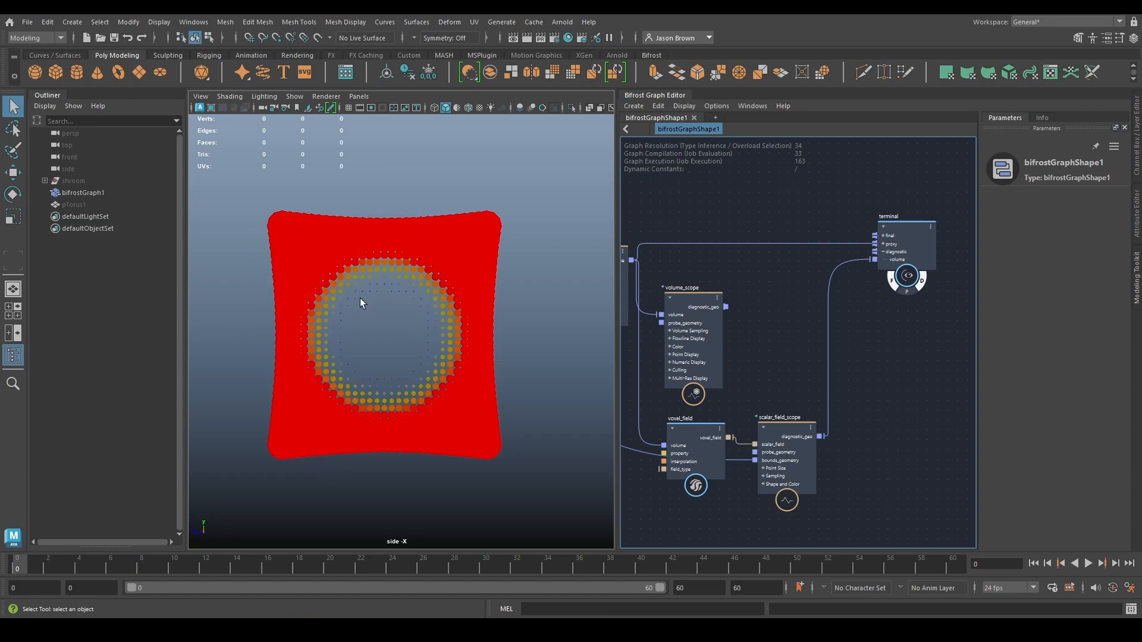
alt+middle_drag(837, 434, 840, 431)
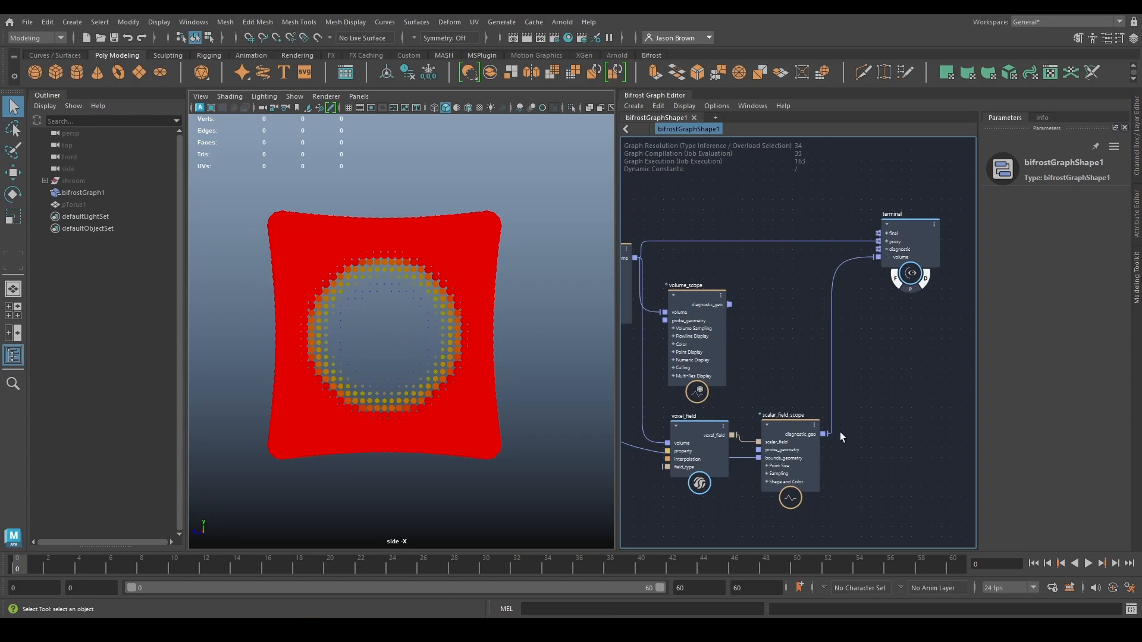
click(801, 428)
click(1103, 274)
text(0.05)
key(Return)
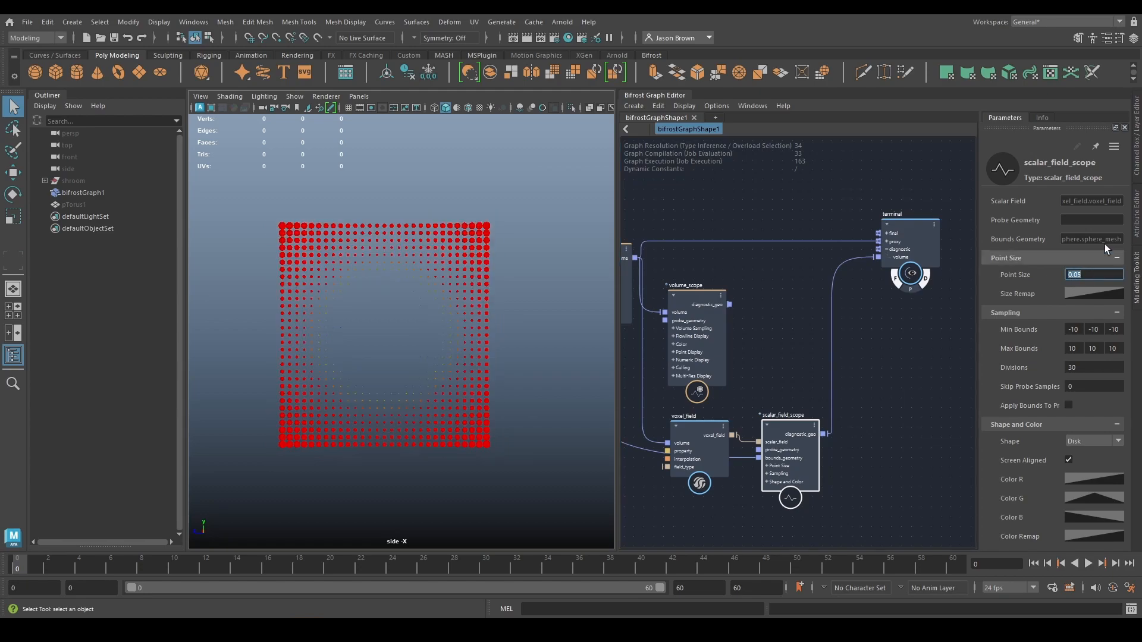
Set the position of the first point on scalar_field_scope's Size Remap curve to -1.
click(1087, 295)
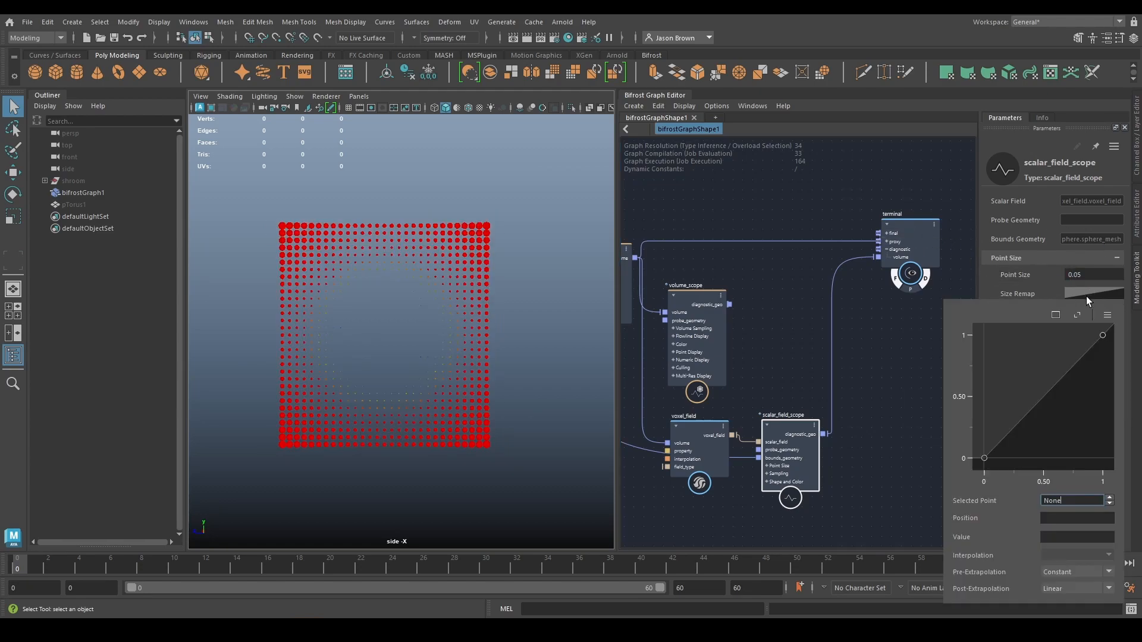
click(984, 458)
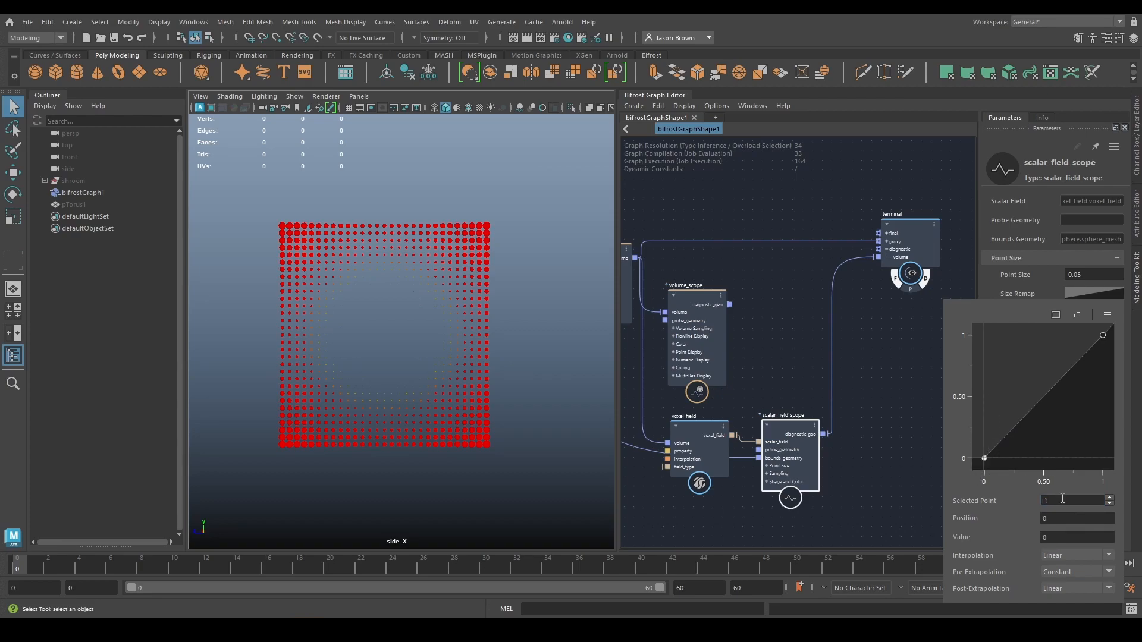
click(1060, 516)
text(-1)
key(Return)
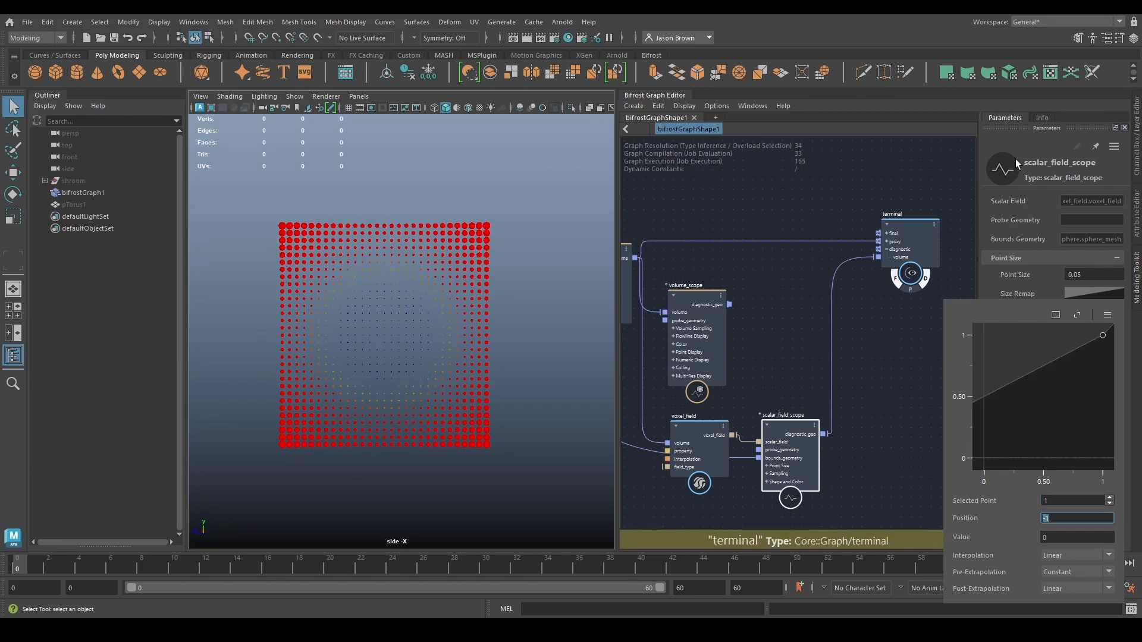
click(1051, 240)
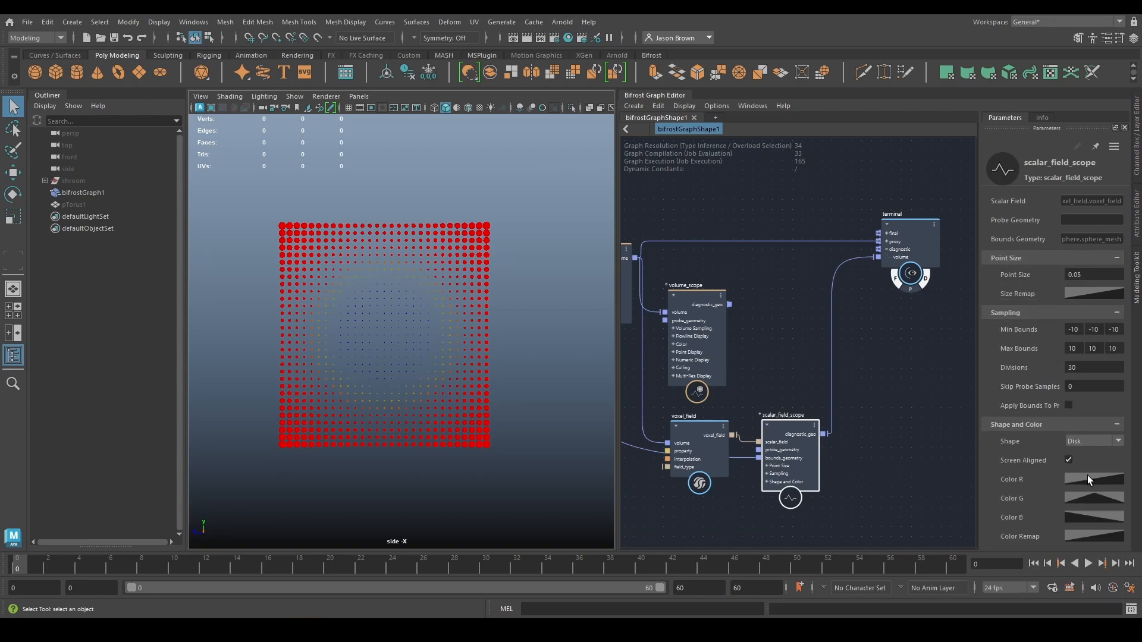
Delete the middle point of scalar_field_scope's Color G ramp and set its end point's value to 1.
click(1089, 498)
click(1044, 225)
key(Delete)
click(1103, 347)
double_click(1065, 423)
text(1)
key(Return)
Reverse scalar_field_scope's Color B ramp by setting the second point's value to 1 and the first point's value to 0.
click(1082, 521)
click(1103, 365)
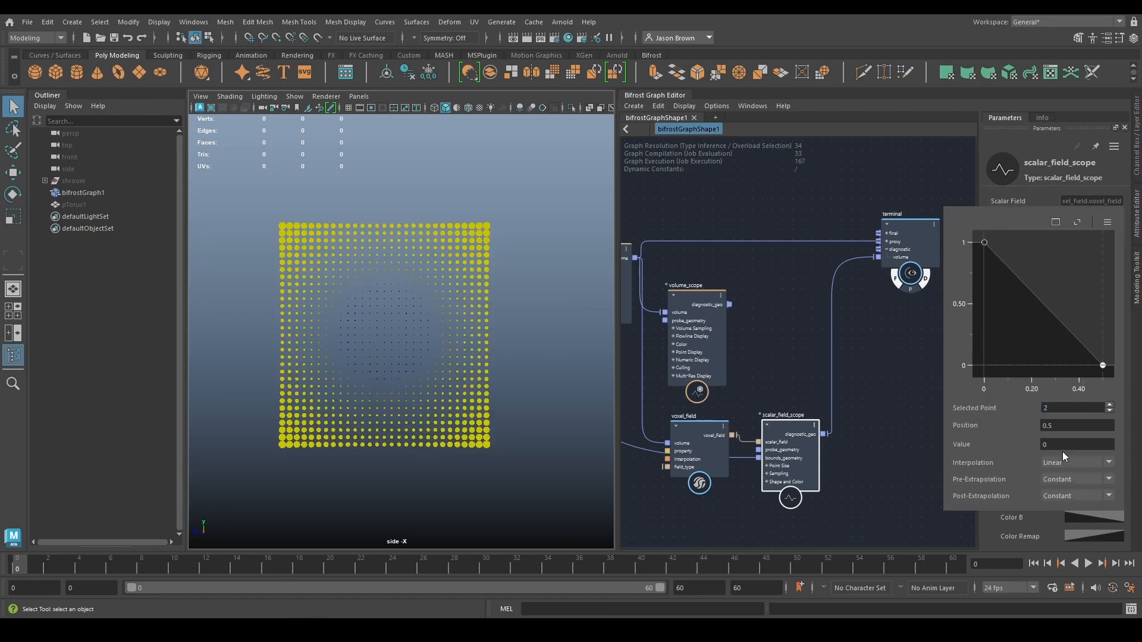
double_click(1062, 445)
text(1)
key(Return)
click(1012, 272)
click(985, 243)
double_click(1058, 445)
text(0)
key(Return)
click(926, 381)
Set scalar_field_scope's Point Size to 0.0495 and examine the sampled points up close in the side view.
mouse_move(1076, 273)
ctrl+mouse_down()
mouse_move(1106, 271)
mouse_move(1078, 272)
ctrl+mouse_up()
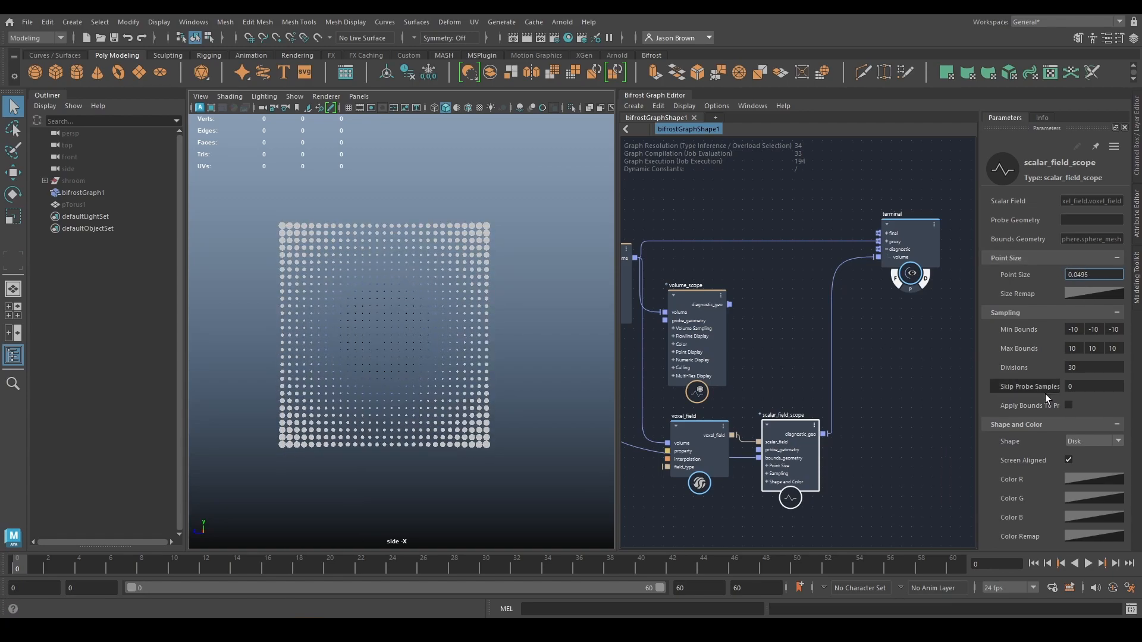
alt+right_drag(499, 333, 467, 340)
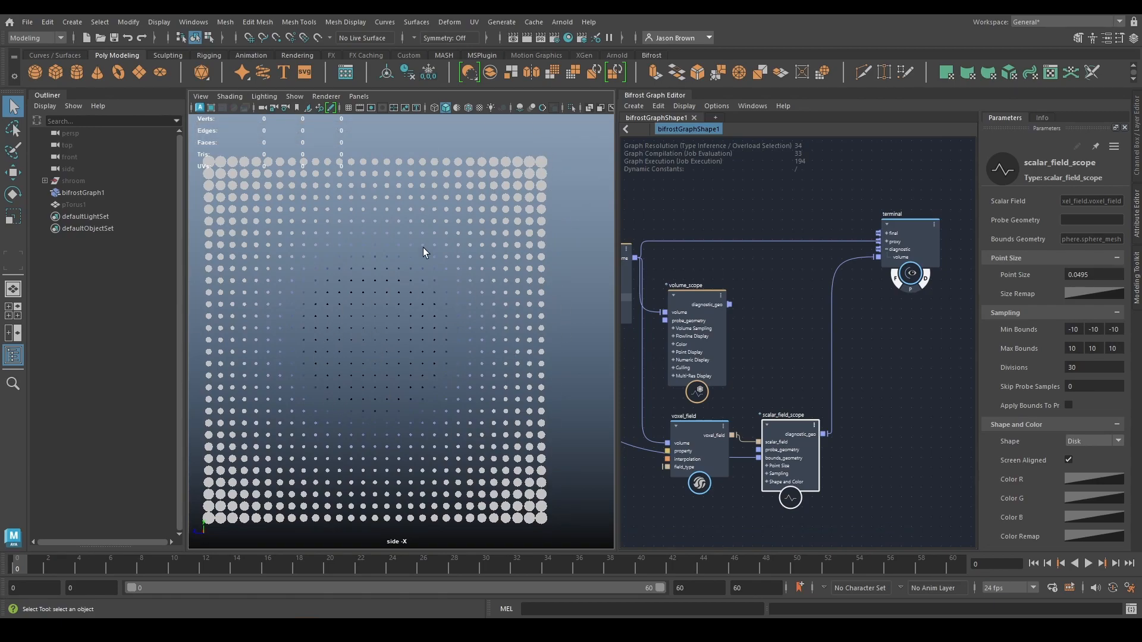
alt+middle_drag(484, 239, 537, 223)
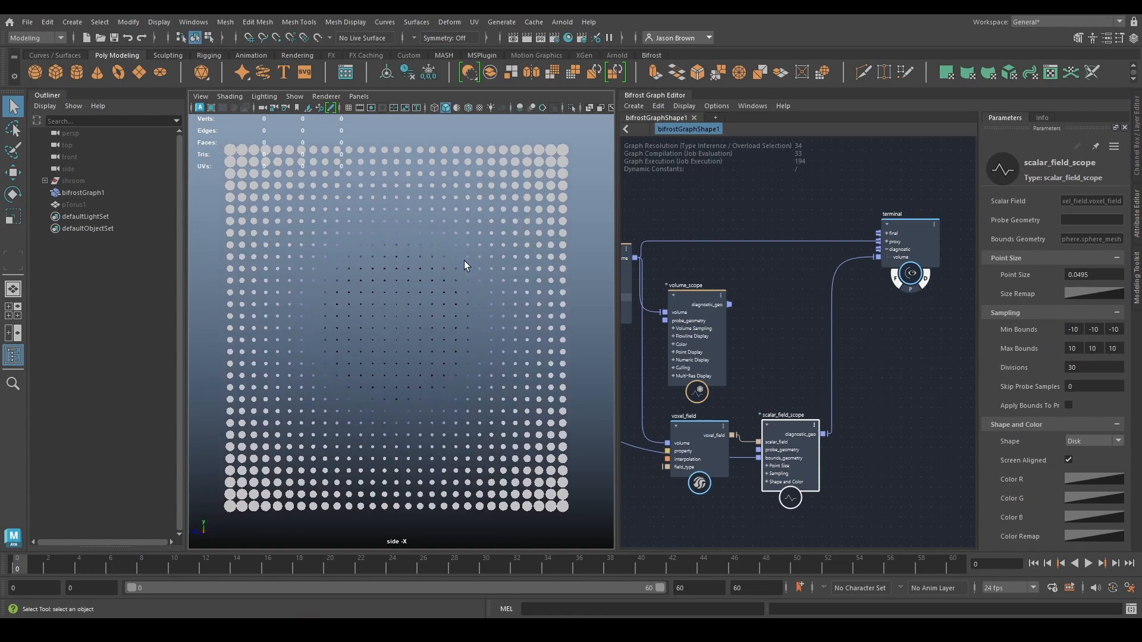
Connect create_mesh_sphere's sphere_mesh output to the terminal's diagnostic port.
alt+middle_drag(686, 237, 724, 298)
click(725, 299)
alt+middle_drag(760, 218, 590, 217)
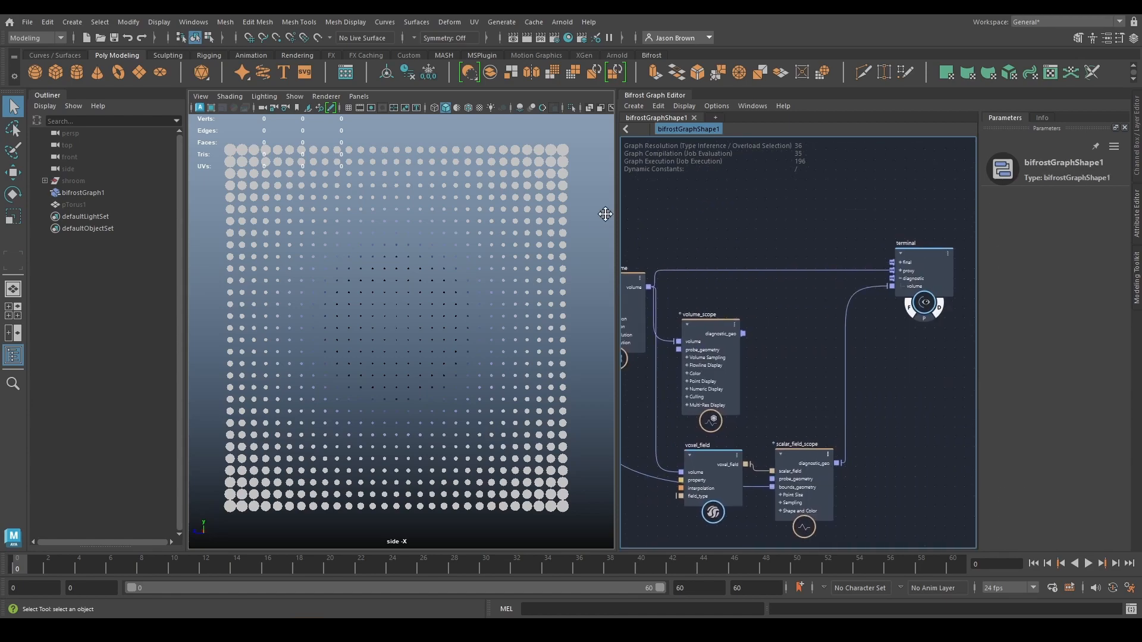
drag(899, 284, 900, 290)
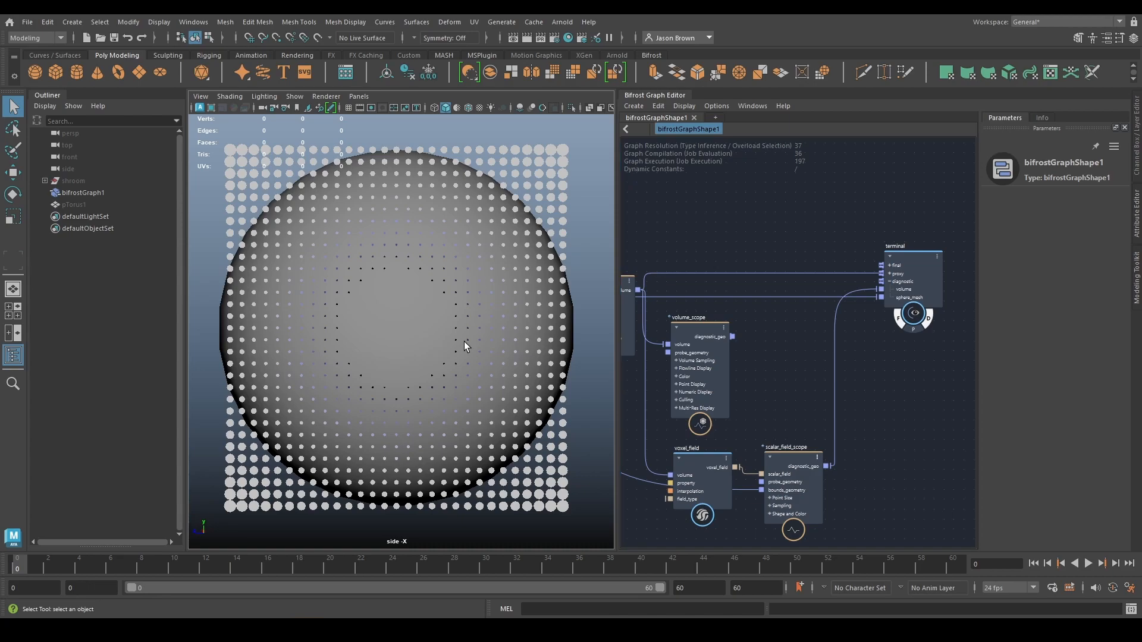
Switch to the perspective view in wireframe and examine the sampled point field around the sphere mesh.
key(space)
drag(427, 238, 424, 200)
alt+drag(411, 247, 523, 285)
alt+right_drag(523, 286, 416, 280)
alt+drag(416, 280, 431, 279)
key(4)
alt+right_drag(431, 284, 791, 381)
alt+right_drag(381, 315, 222, 301)
alt+drag(222, 301, 370, 297)
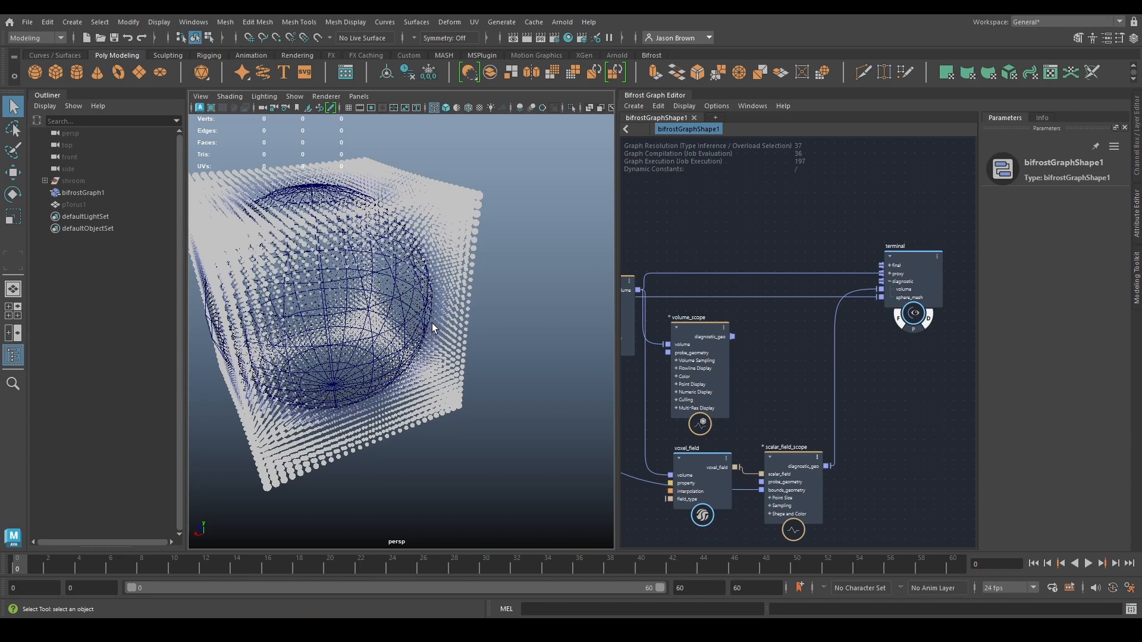
alt+drag(433, 326, 479, 332)
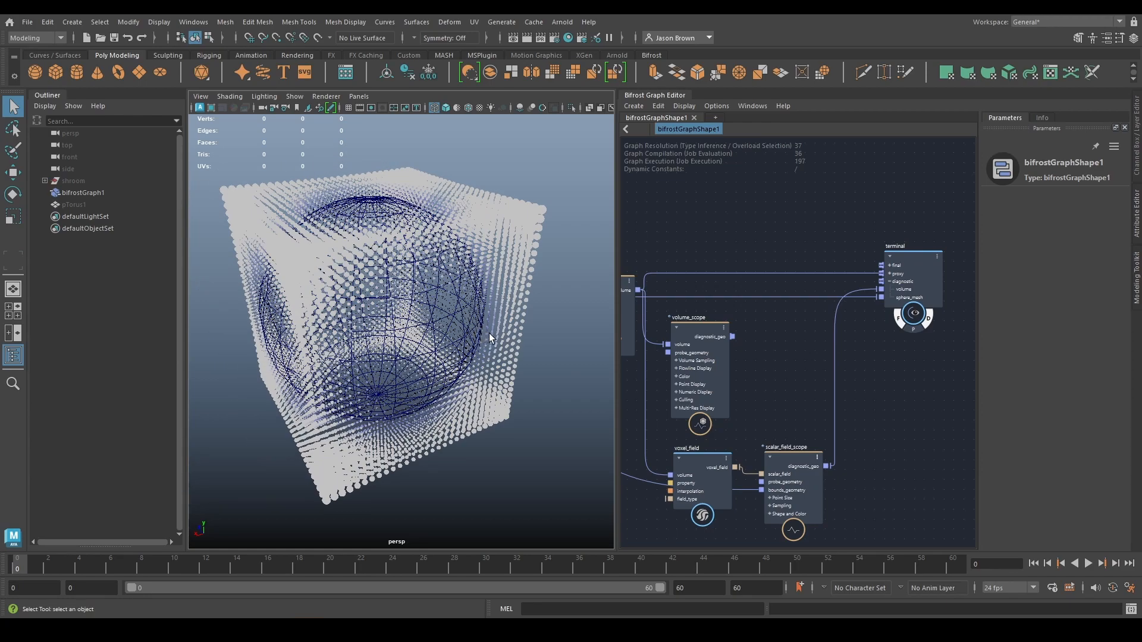
Disconnect scalar_field_scope from the terminal and connect volume_scope's diagnostic_geo to the terminal's proxy port.
click(835, 370)
key(Delete)
drag(733, 337, 881, 282)
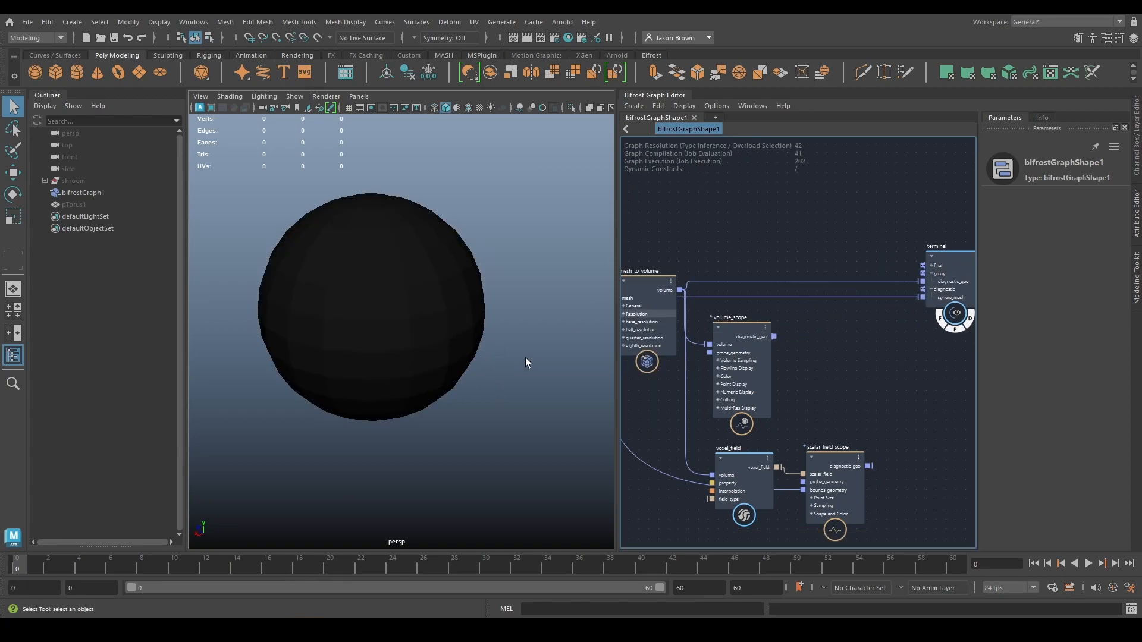
alt+drag(460, 351, 372, 410)
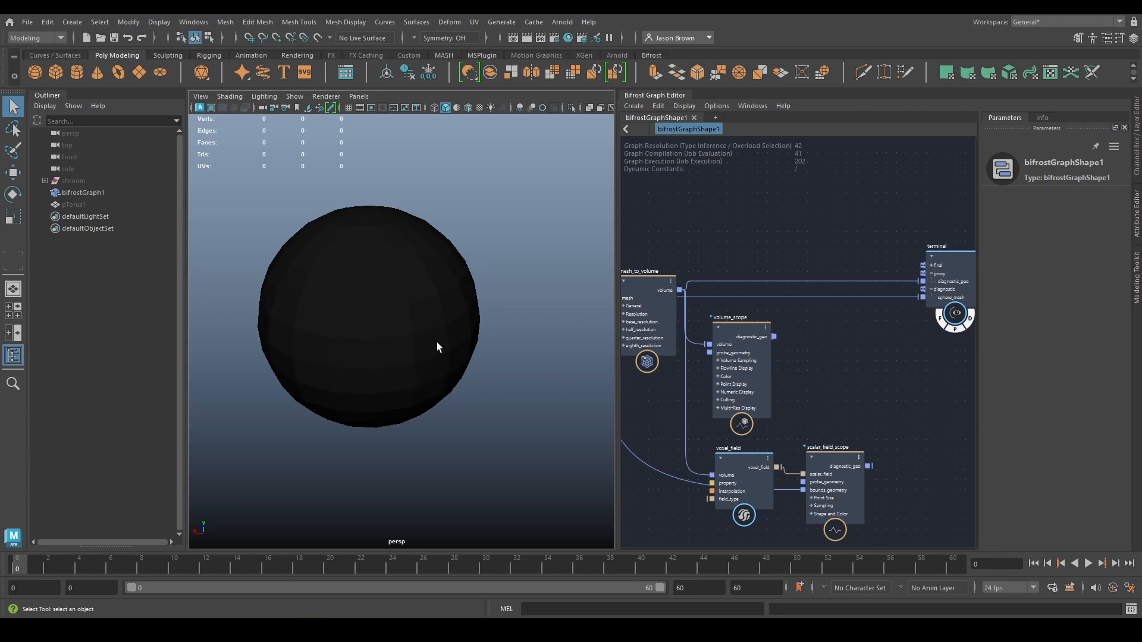
scroll(788, 287, down, 2)
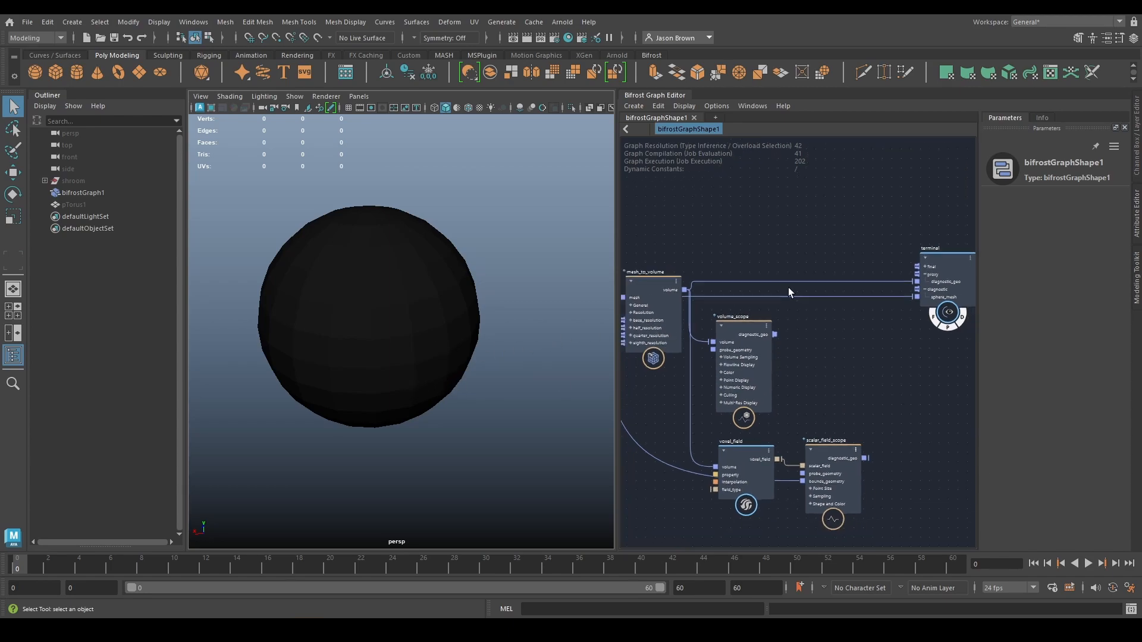
Move the pTorusShape1 input node farther away from create_mesh_sphere in the graph.
drag(908, 375, 689, 489)
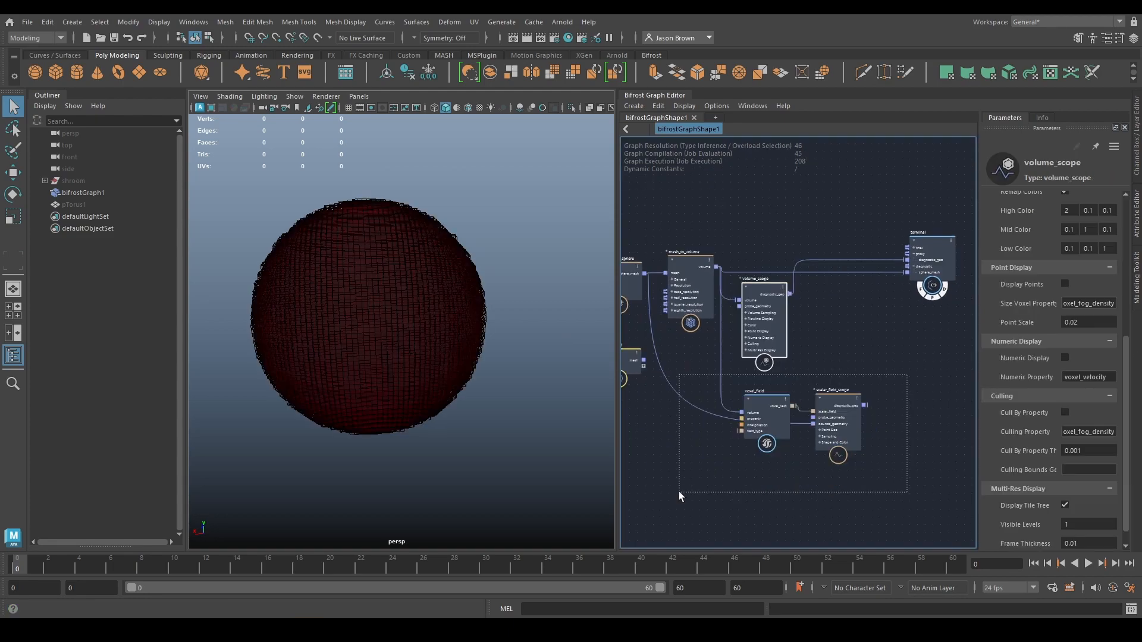
middle_drag(854, 288, 924, 327)
middle_drag(729, 390, 748, 375)
drag(709, 385, 662, 389)
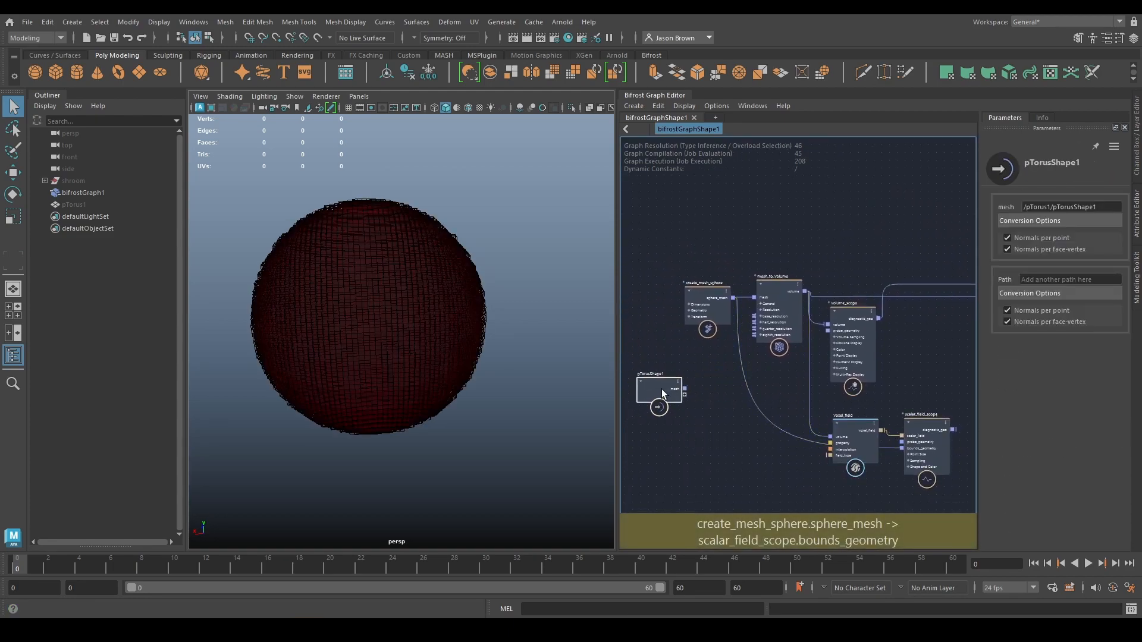
Toggle Store Level Set and Store Fog Density on mesh_to_volume, and turn off the terminal's proxy display.
click(758, 305)
click(1068, 275)
click(1068, 293)
middle_drag(799, 384, 638, 391)
click(862, 329)
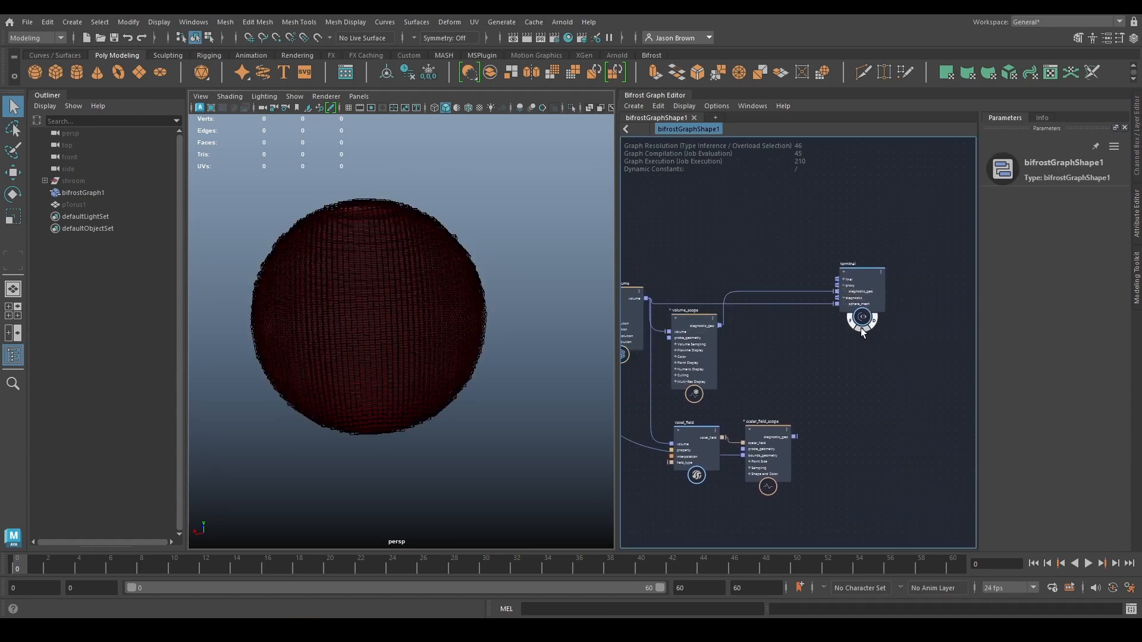
alt+drag(359, 331, 398, 296)
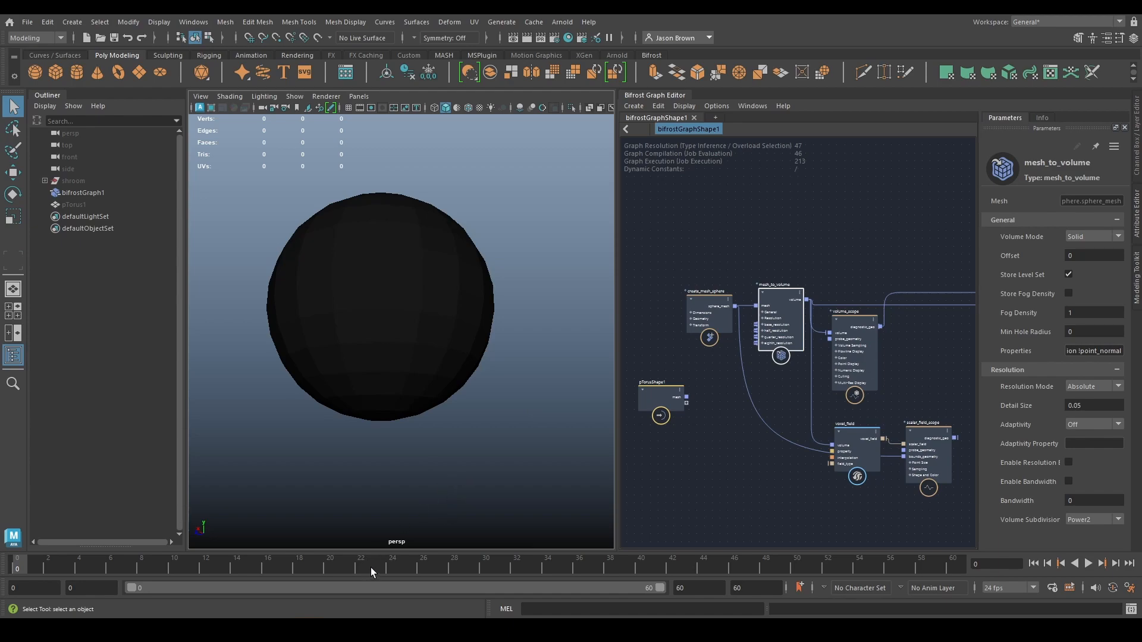
Expand the shroom group, add shroom_stalk and shroom_cap to the new graph as one input node, and check its mesh path.
mouse_move(378, 619)
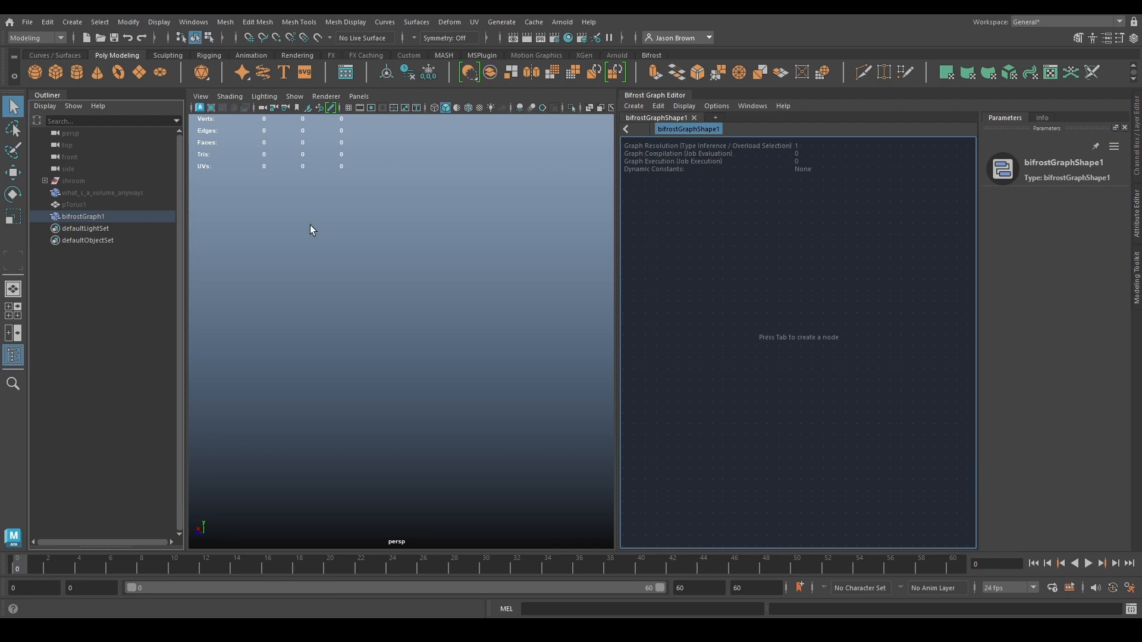
click(37, 180)
click(44, 181)
drag(53, 193, 714, 284)
drag(720, 324, 689, 323)
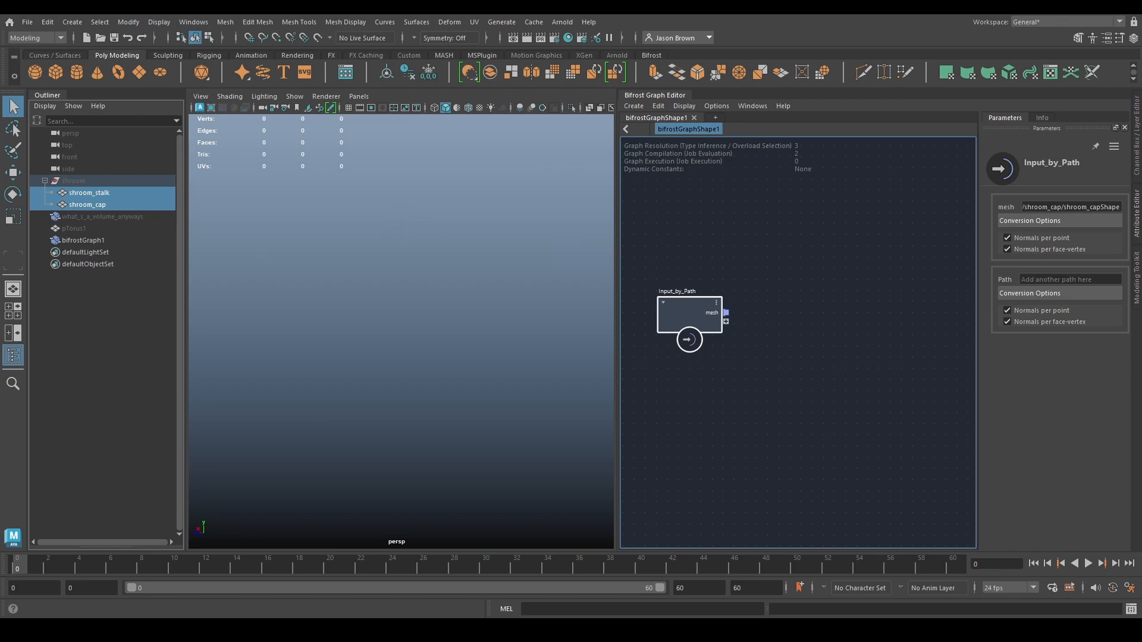
click(1080, 209)
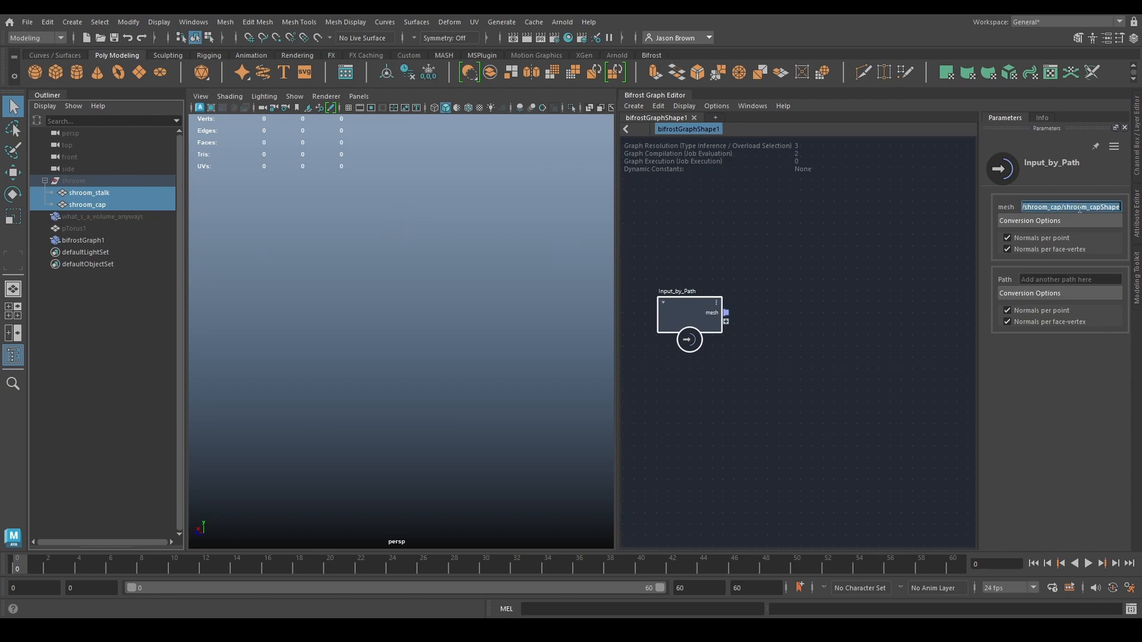
click(781, 308)
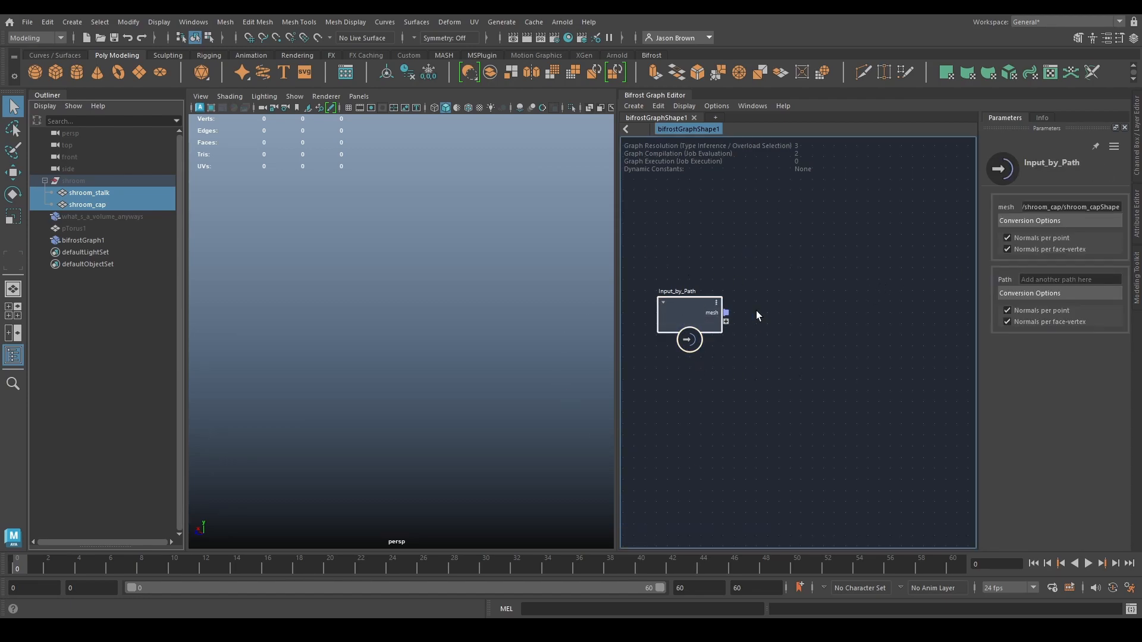
Add a merge_geometry node and connect the Input_by_Path mesh output to its geometry input.
key(Tab)
text(merge)
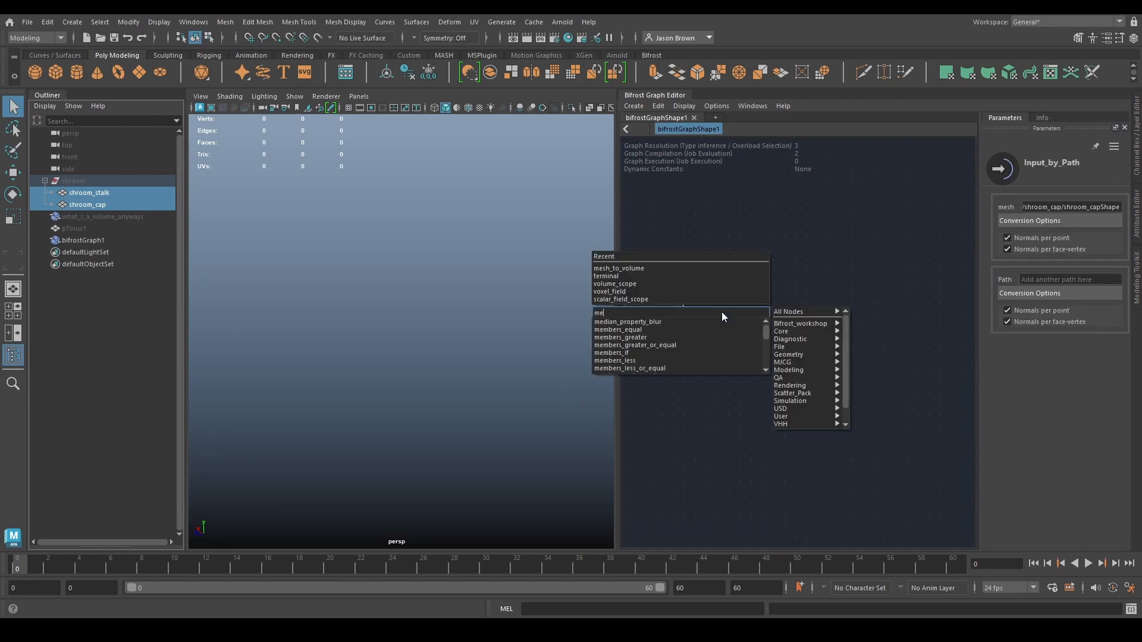
key(Down)
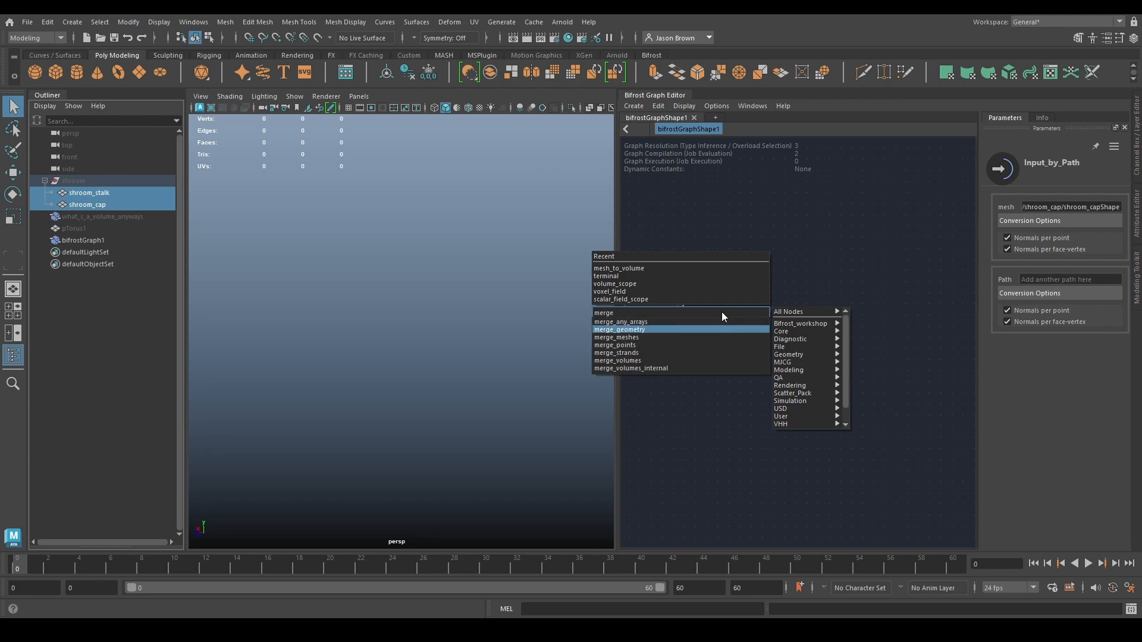
key(Return)
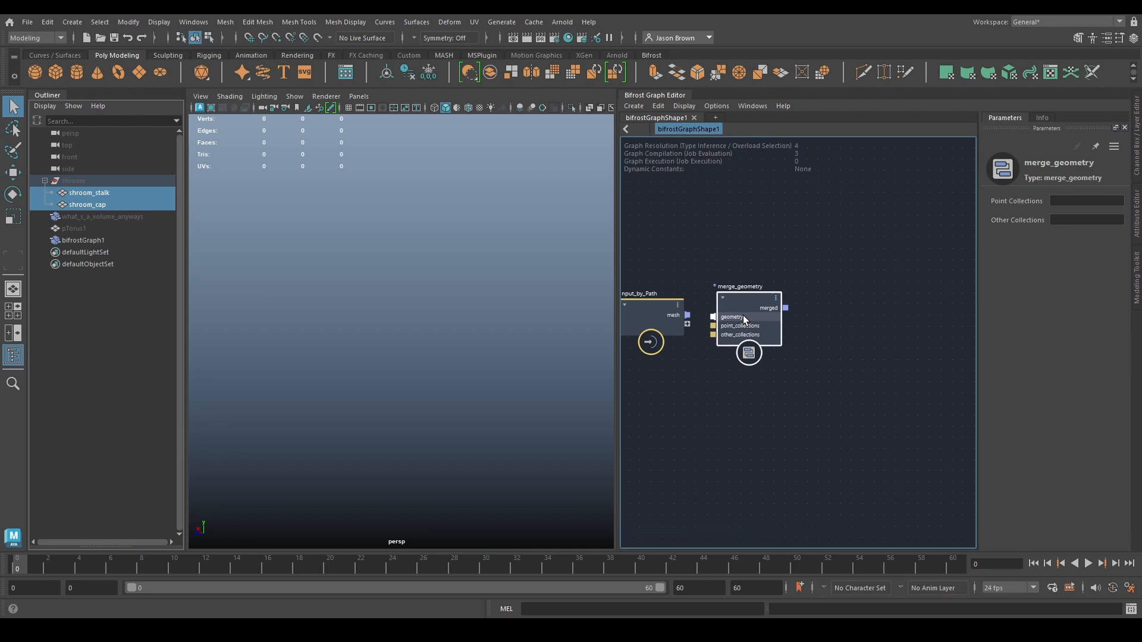
drag(688, 315, 723, 312)
Add a terminal node and connect merge_geometry's merged output to its diagnostic port.
key(Tab)
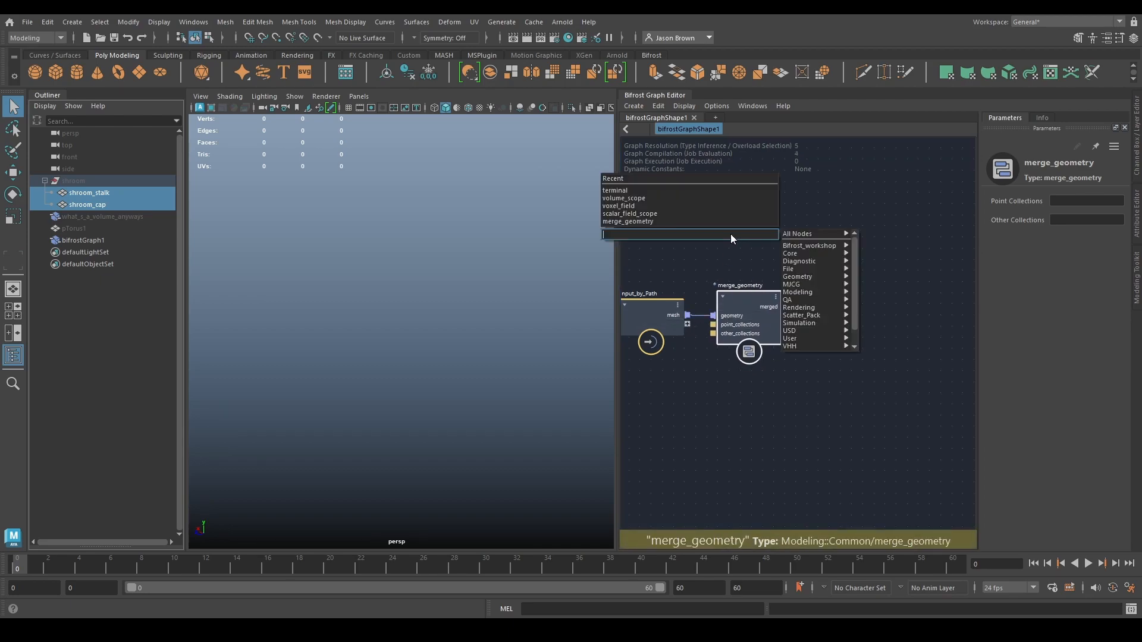
text(terminal)
key(Return)
drag(730, 237, 862, 226)
middle_drag(828, 321, 805, 387)
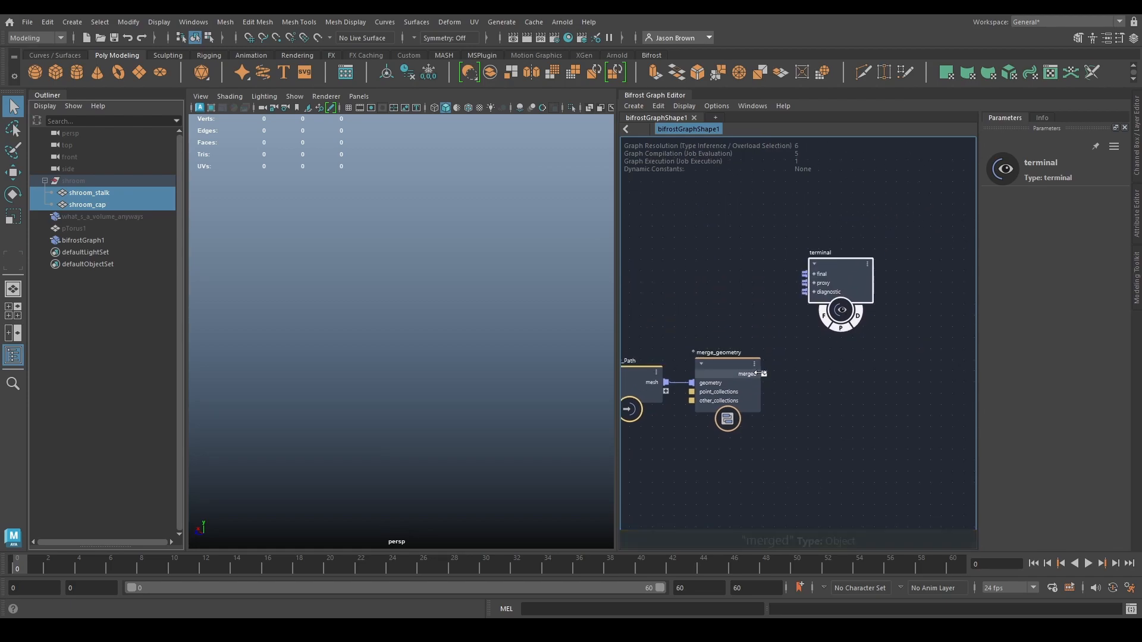
drag(764, 372, 816, 291)
alt+drag(492, 280, 514, 303)
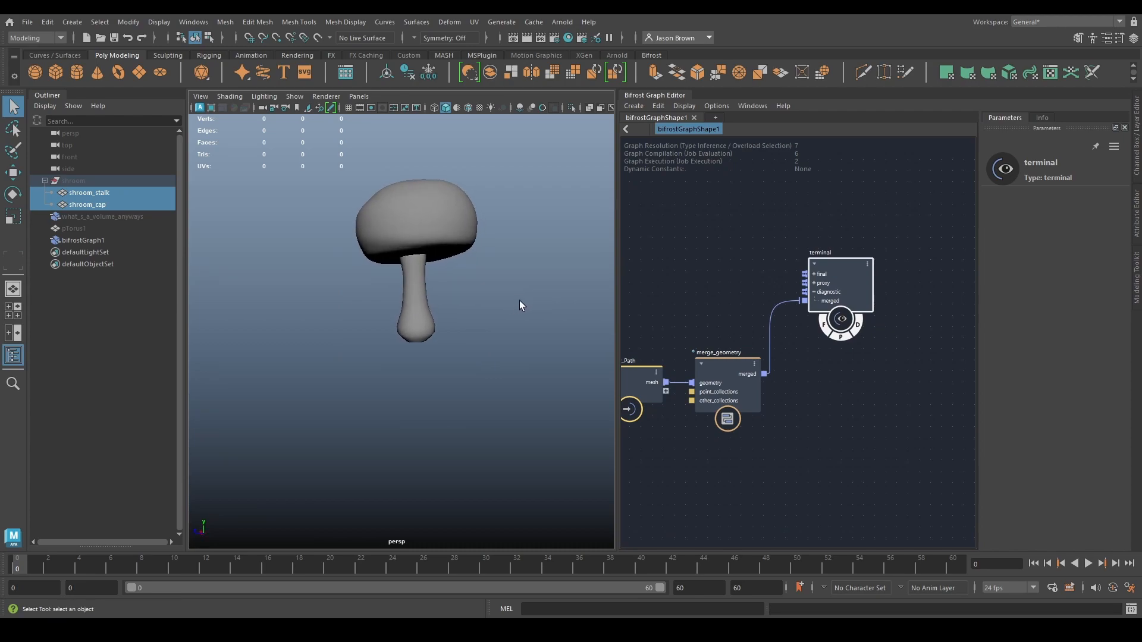
Move the terminal node well away from merge_geometry to make room for more nodes.
middle_drag(800, 363, 747, 382)
drag(788, 286, 874, 278)
middle_drag(780, 408, 778, 390)
key(Tab)
click(728, 284)
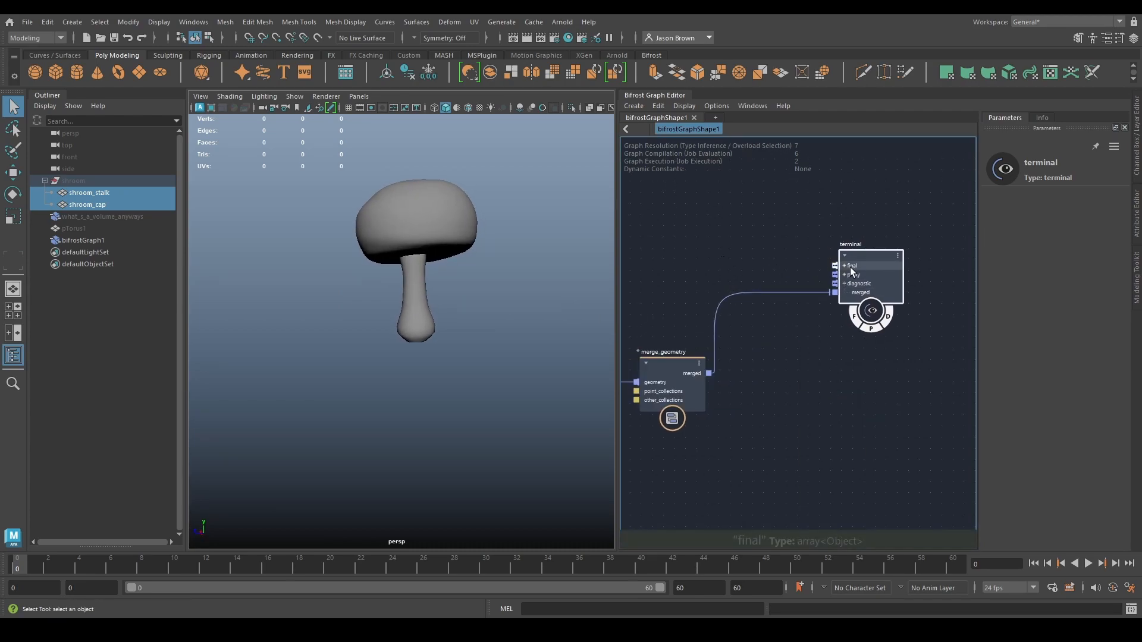
drag(853, 269, 998, 264)
Add a mesh_to_volume node and wire it between merge_geometry's merged output and the terminal's diagnostic port.
click(794, 342)
key(Tab)
text(mes)
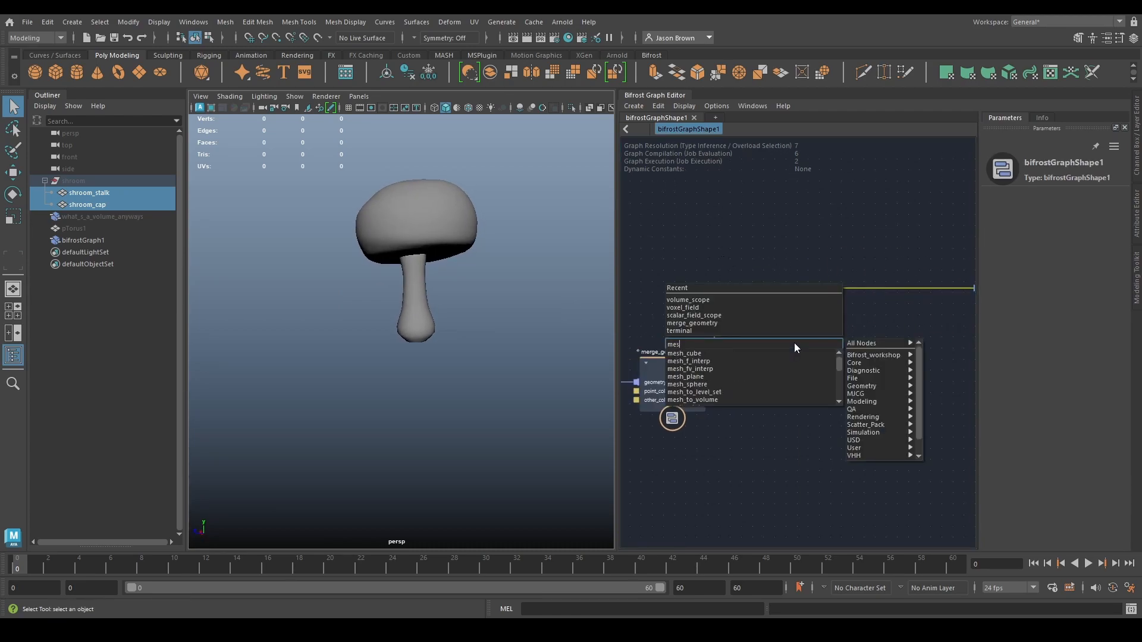
text(h_to_volu)
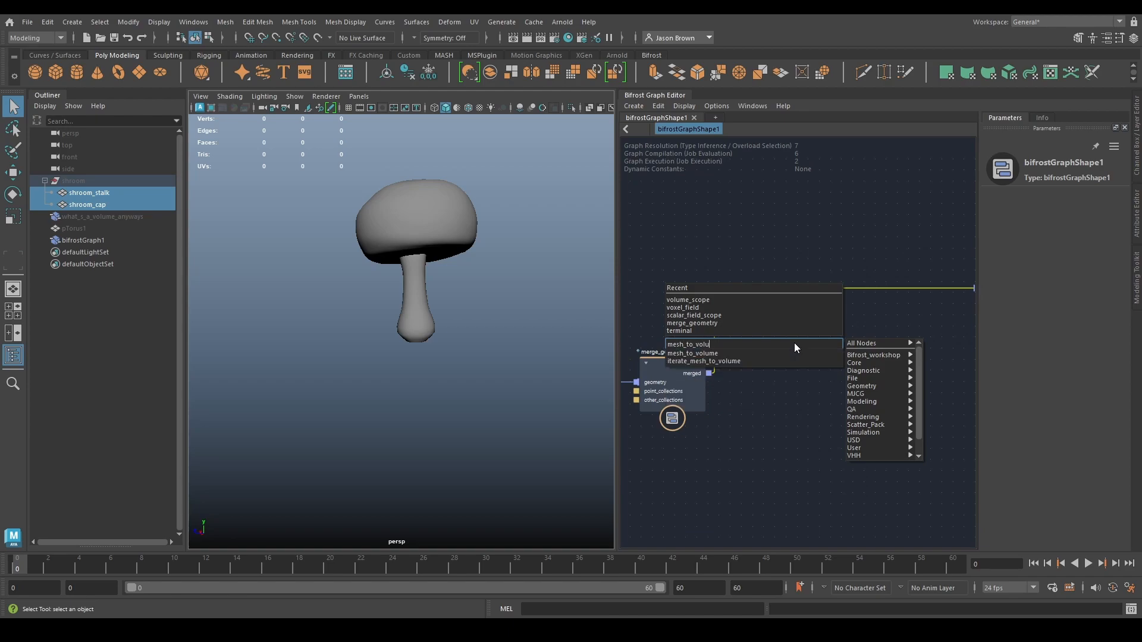
key(Down)
key(Return)
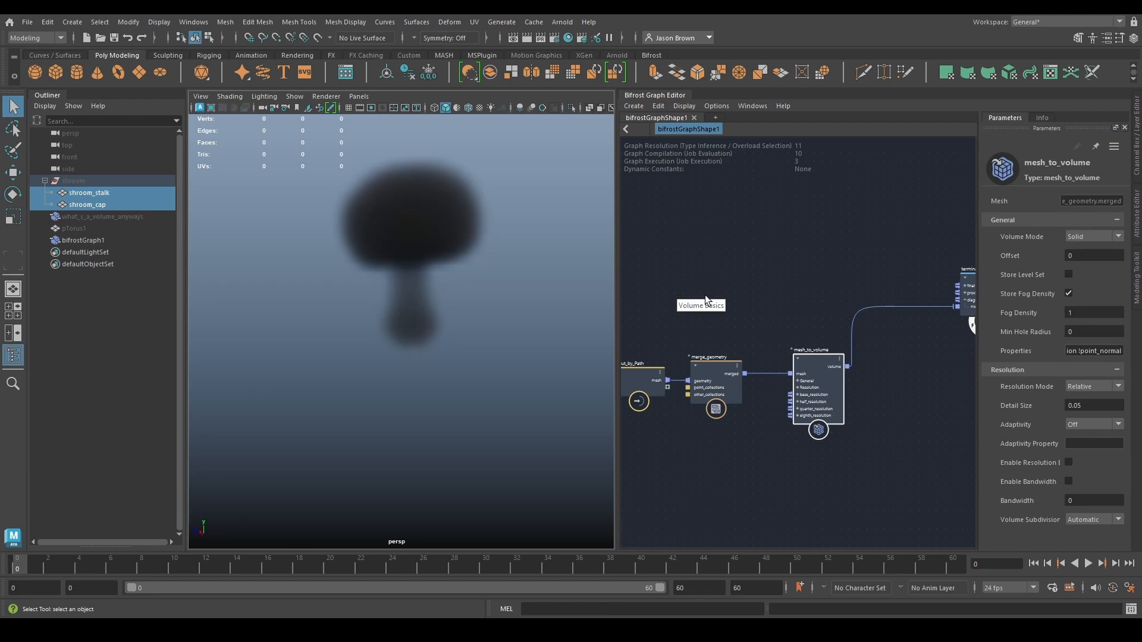
Make mesh_to_volume store a level set instead of fog density, and reposition it and the terminal node.
click(1068, 293)
alt+middle_drag(442, 257, 434, 303)
drag(814, 397, 788, 398)
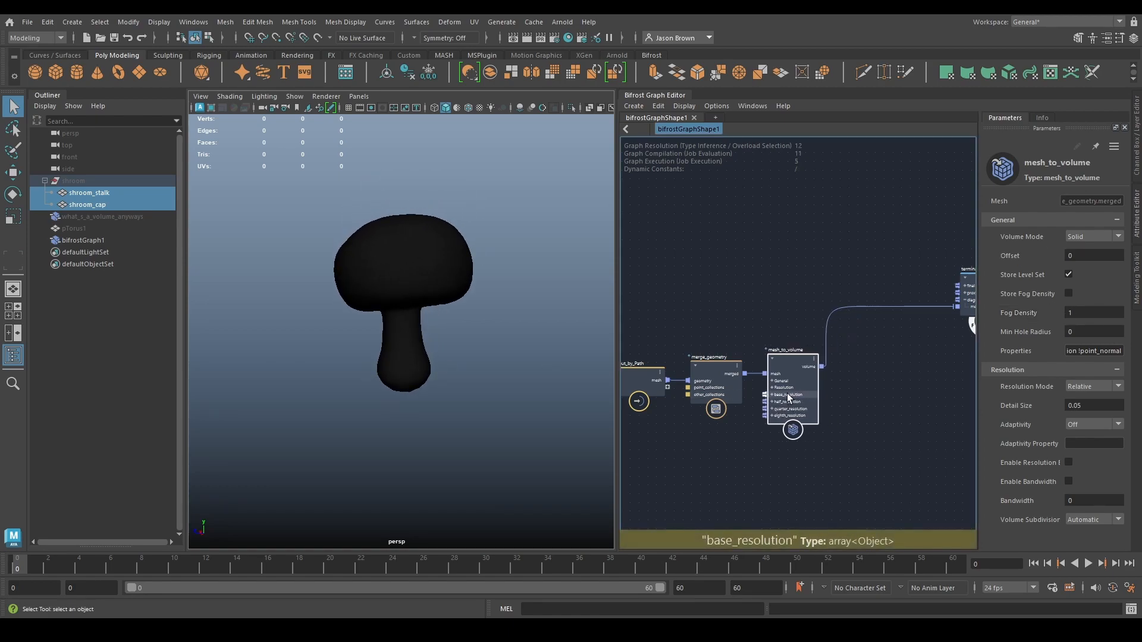
middle_drag(841, 384, 752, 372)
drag(865, 312, 870, 278)
middle_drag(792, 372, 776, 405)
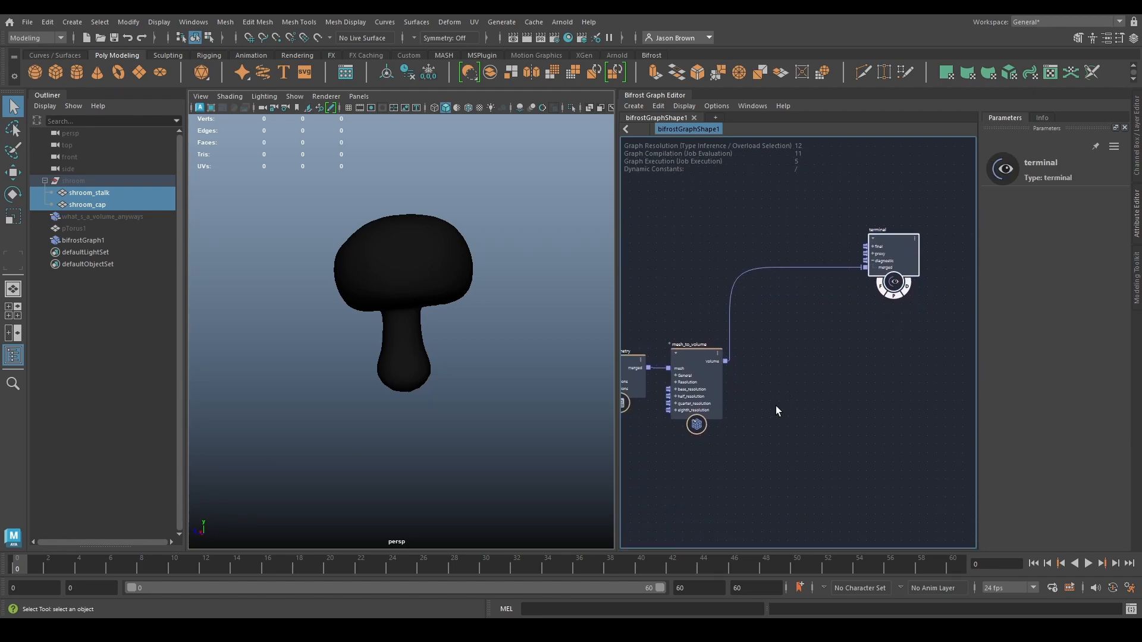
Add a voxel_field node and connect mesh_to_volume's volume output to its volume input.
key(Tab)
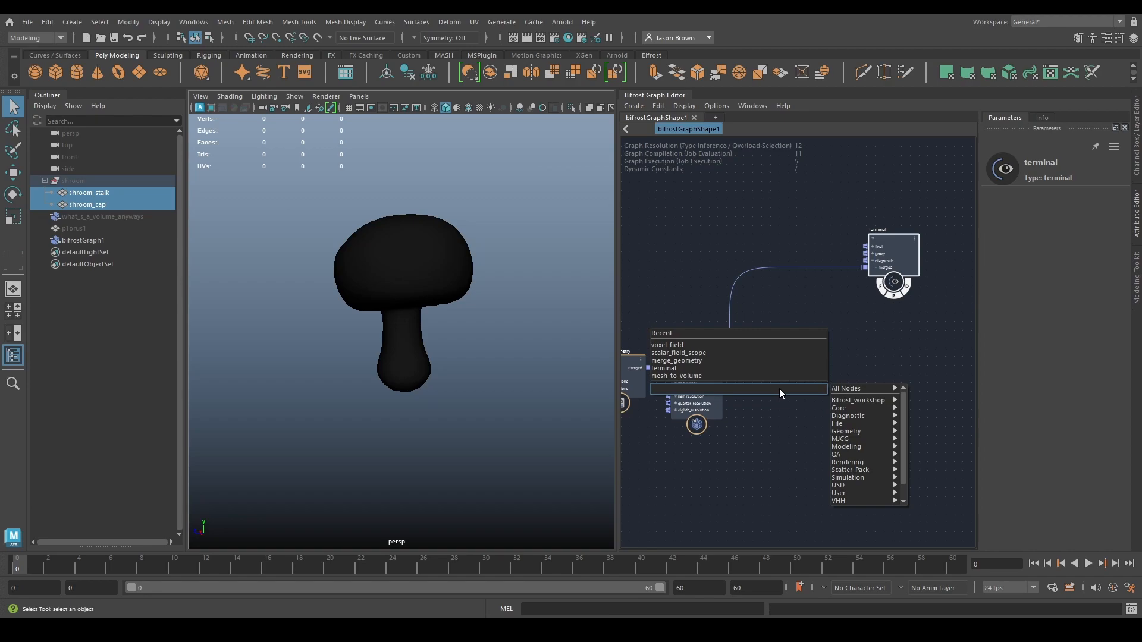
text(voxel)
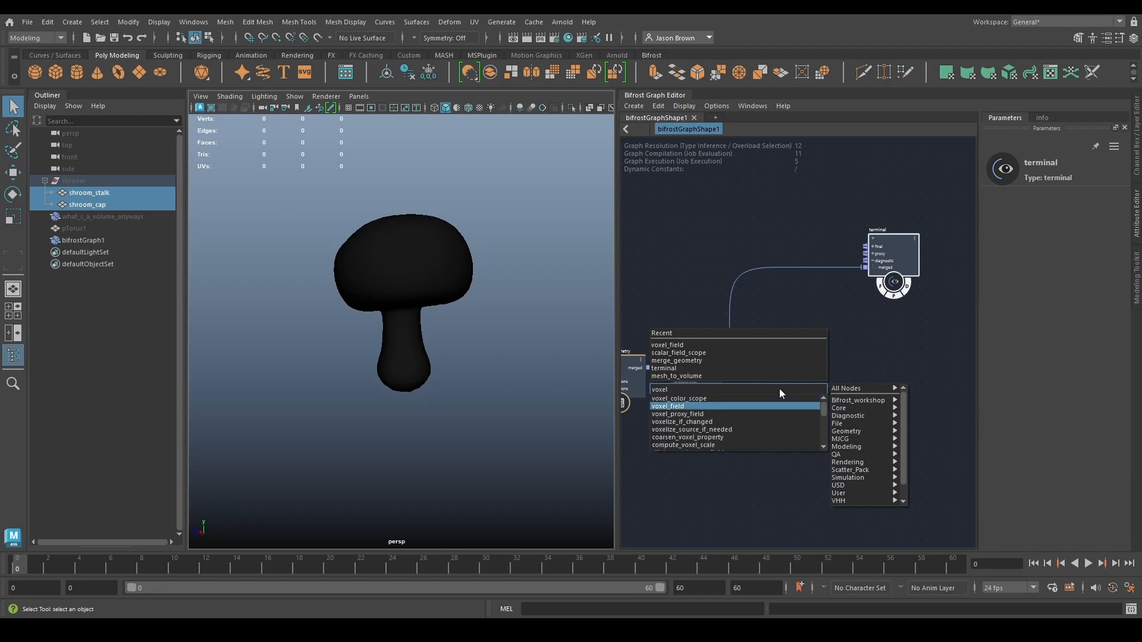
key(Return)
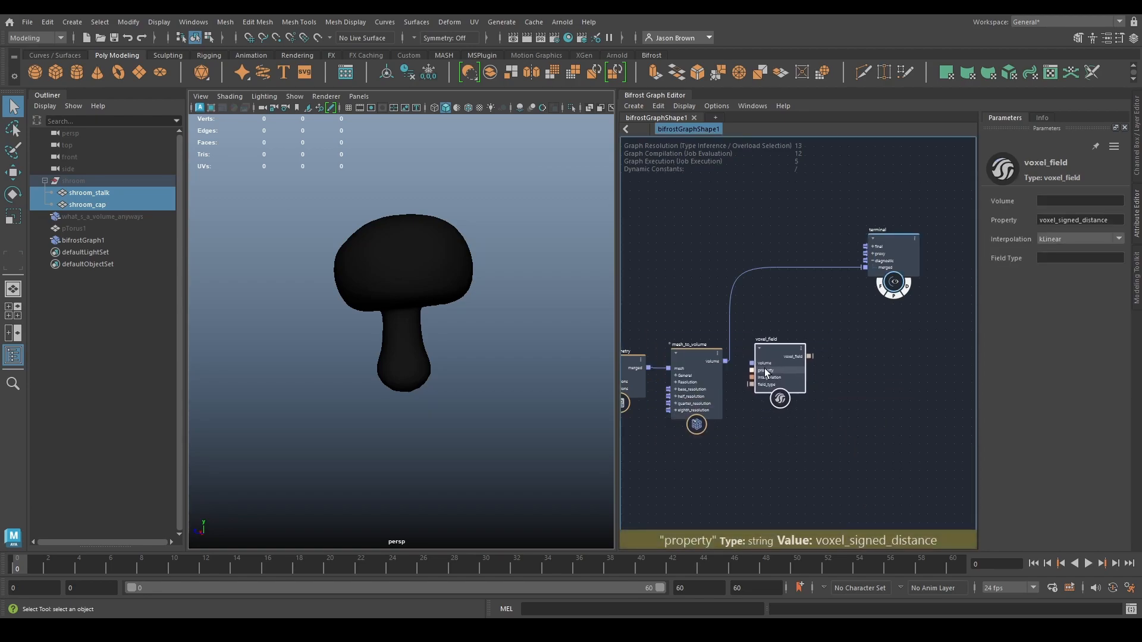
drag(726, 362, 763, 362)
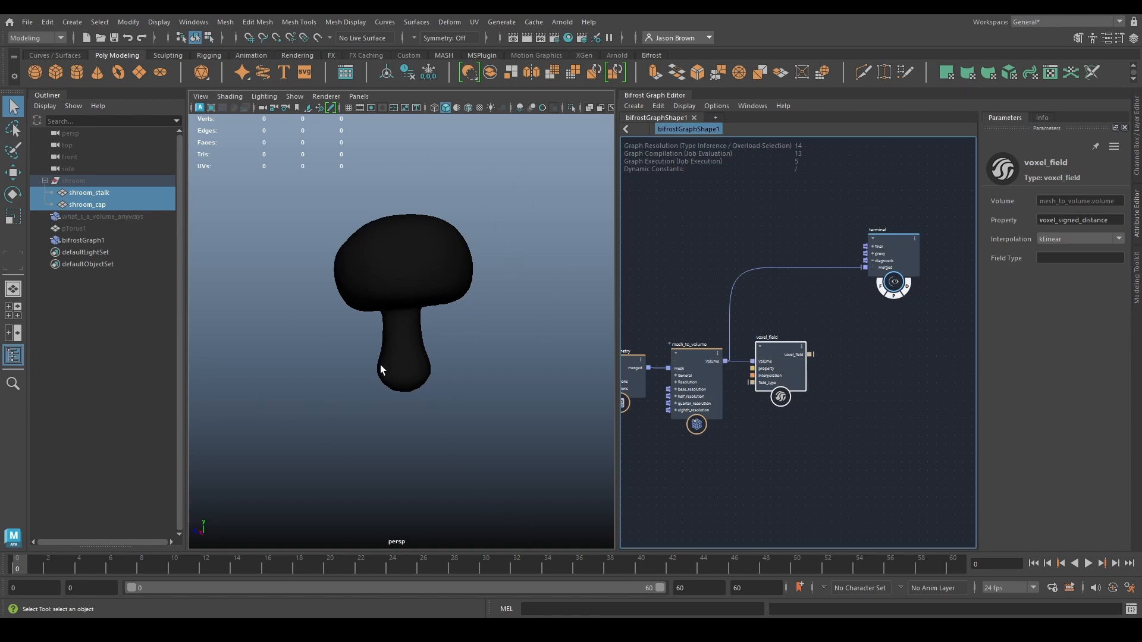
Check voxel_field's voxel_signed_distance property and set its field_type to Core::Fields::ScalarField.
drag(1112, 219, 1026, 221)
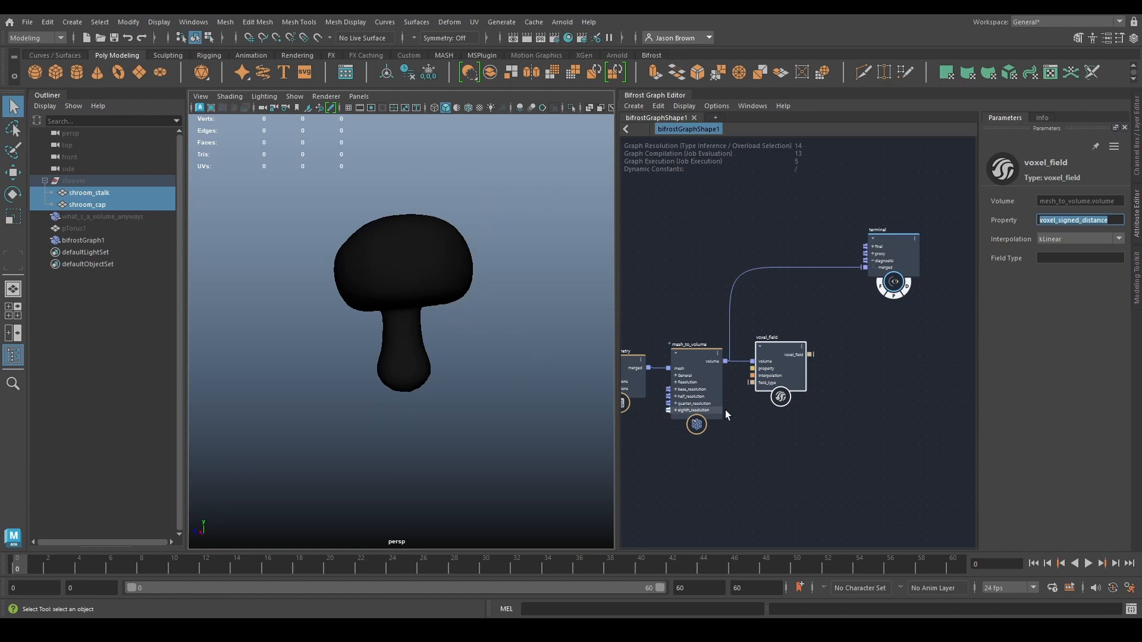
right_click(757, 380)
mouse_move(798, 398)
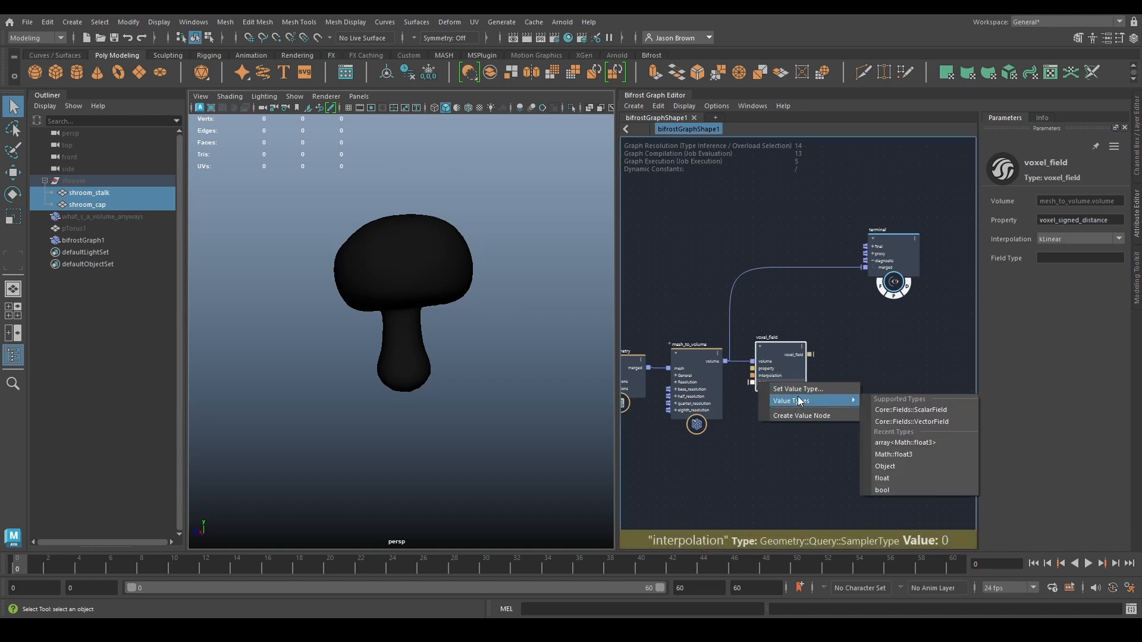
click(909, 412)
Add a scalar_field_scope node and connect voxel_field's output to its scalar_field input.
middle_drag(792, 372, 761, 373)
middle_drag(863, 407, 837, 349)
key(Tab)
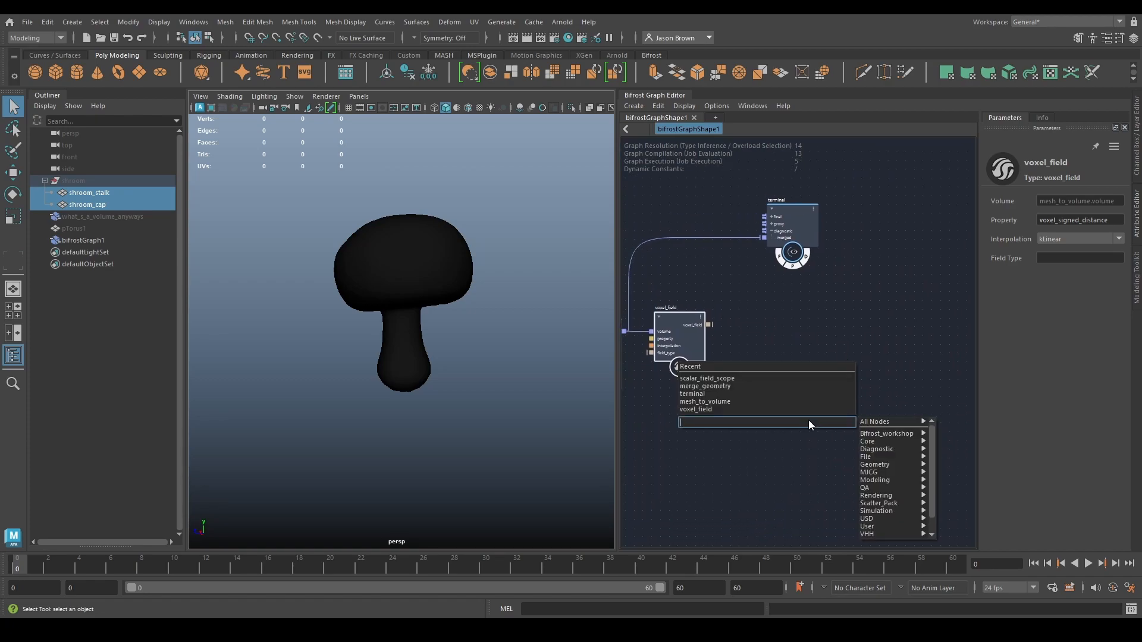
text(sfs)
key(Down)
key(Down)
key(Down)
key(Return)
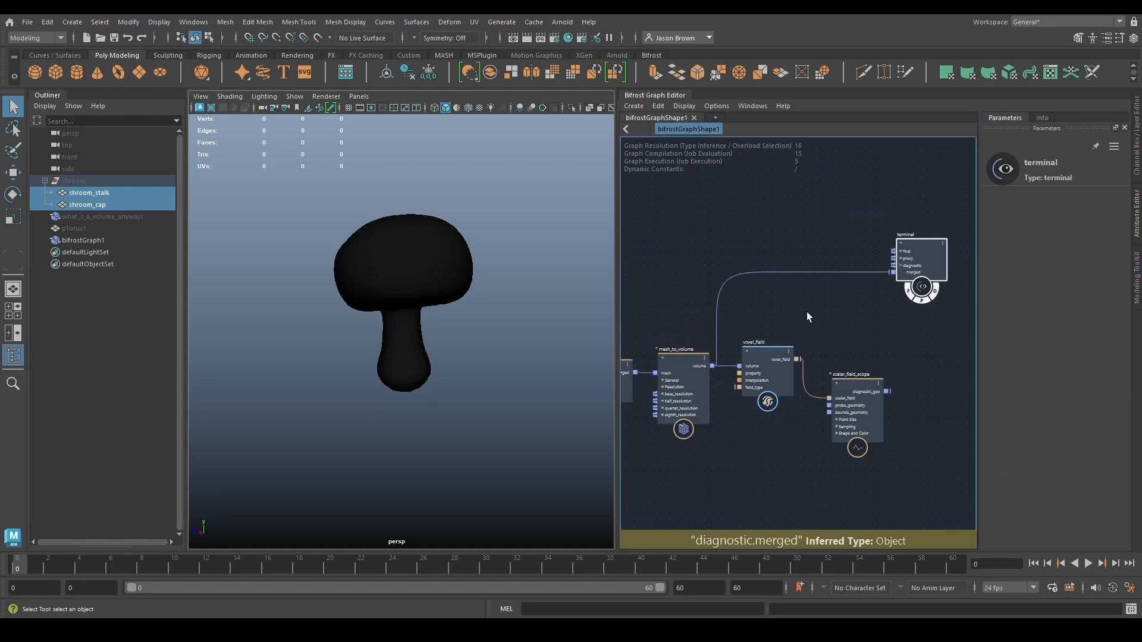
Set all of the scope's min bounds to -2 and max bounds to 2, and connect diagnostic_geo to the terminal's diagnostic port.
middle_drag(863, 347, 803, 348)
click(797, 383)
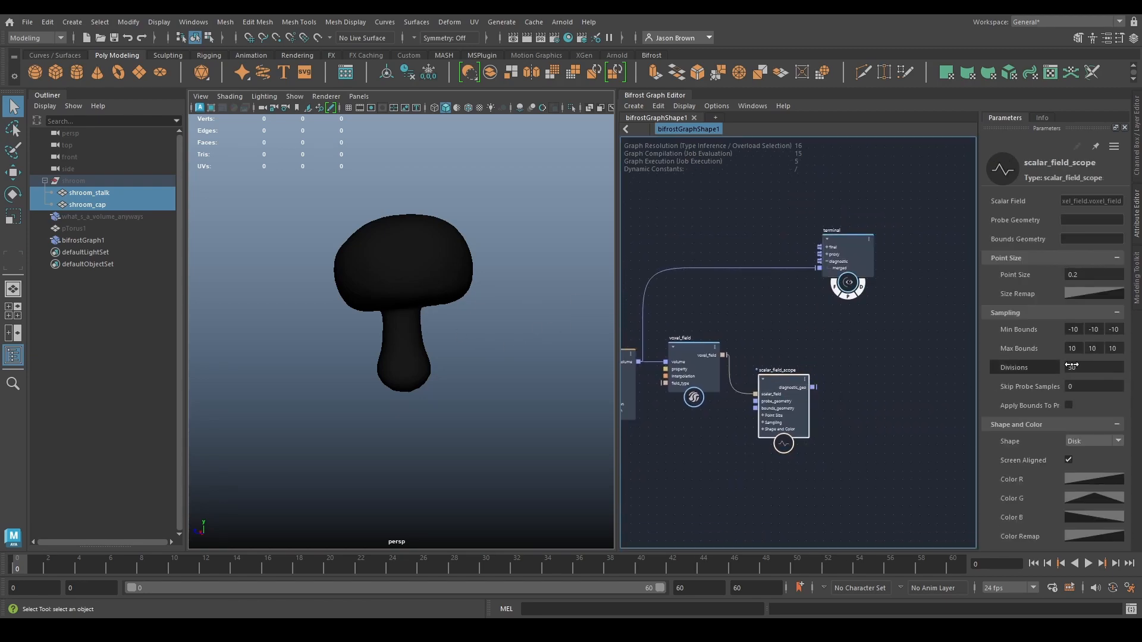
click(1078, 331)
shift+click(1098, 331)
shift+click(1114, 331)
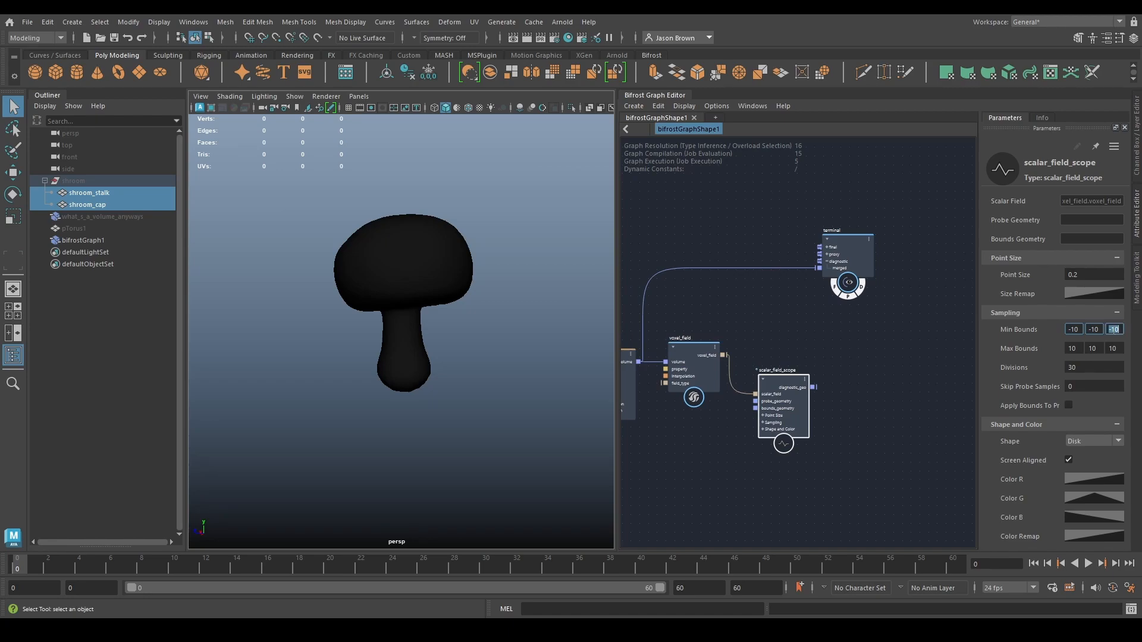
click(1074, 350)
shift+click(1094, 349)
shift+click(1113, 350)
text(2)
drag(842, 242, 901, 239)
drag(813, 387, 884, 266)
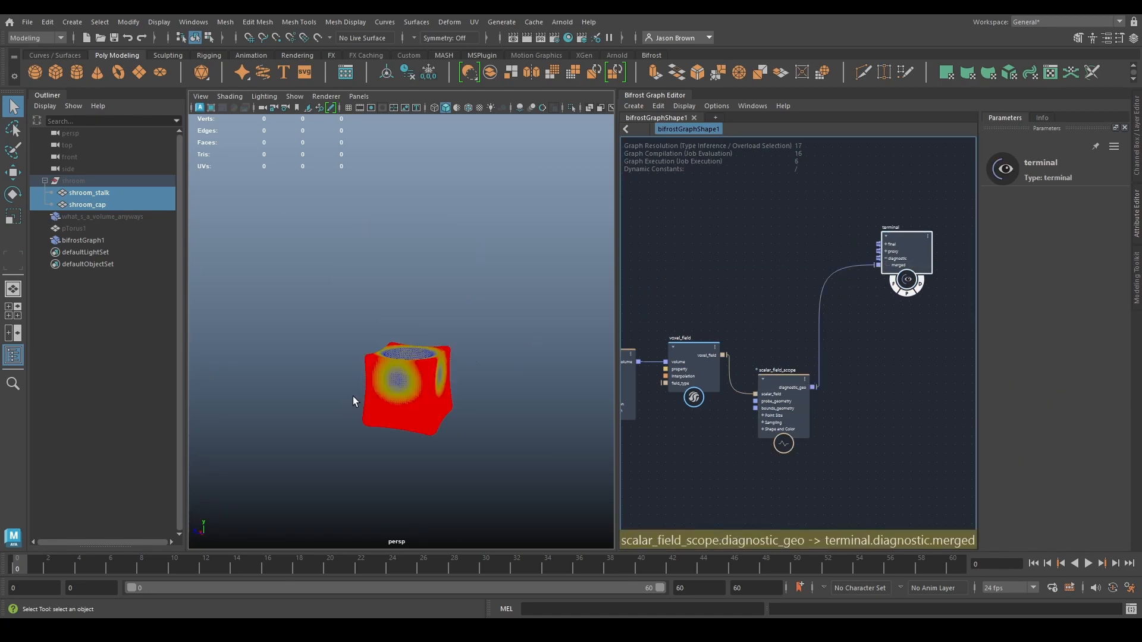
Try a vertical sampling range on scalar_field_scope with a Y minimum of -5 and a Y maximum of 5.
click(775, 383)
click(1100, 330)
text(-5)
key(Tab)
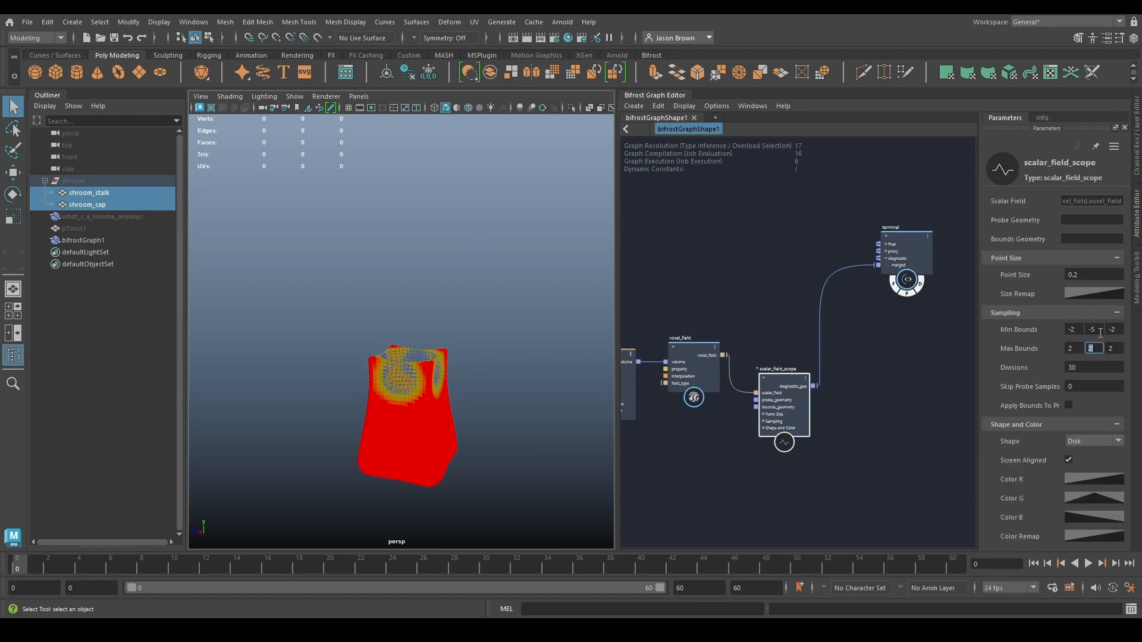
text(5)
Set scalar_field_scope's Y min bound to 0 and raise its Y max bound to about 11.5.
click(1100, 333)
text(0)
key(Tab)
mouse_move(1093, 349)
mouse_down()
mouse_move(1112, 349)
mouse_move(1078, 349)
mouse_up()
Widen the scope's X and Z sampling bounds to a maximum of 4 and a minimum of -4.
click(1113, 349)
ctrl+click(1079, 347)
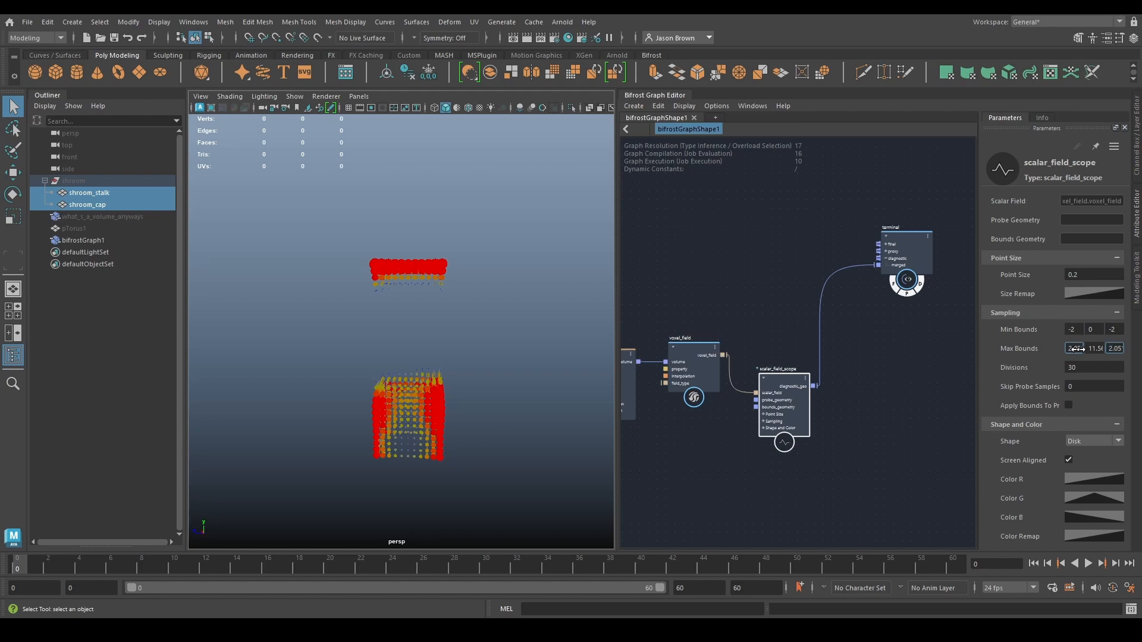
ctrl+click(1115, 349)
text(4)
key(Return)
click(1074, 329)
ctrl+click(1114, 329)
text(-4)
key(Return)
Examine the sampled signed-distance points around the mushroom from several angles.
alt+drag(357, 322, 494, 334)
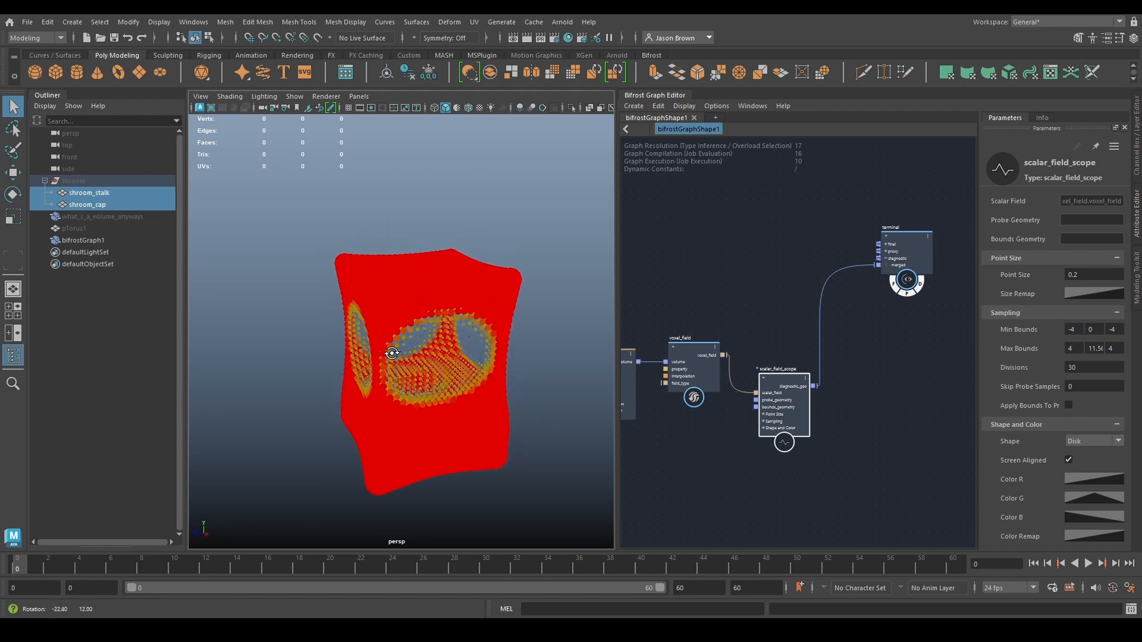
alt+right_drag(493, 333, 523, 371)
alt+drag(523, 371, 492, 399)
alt+right_drag(492, 399, 354, 351)
alt+drag(354, 350, 357, 364)
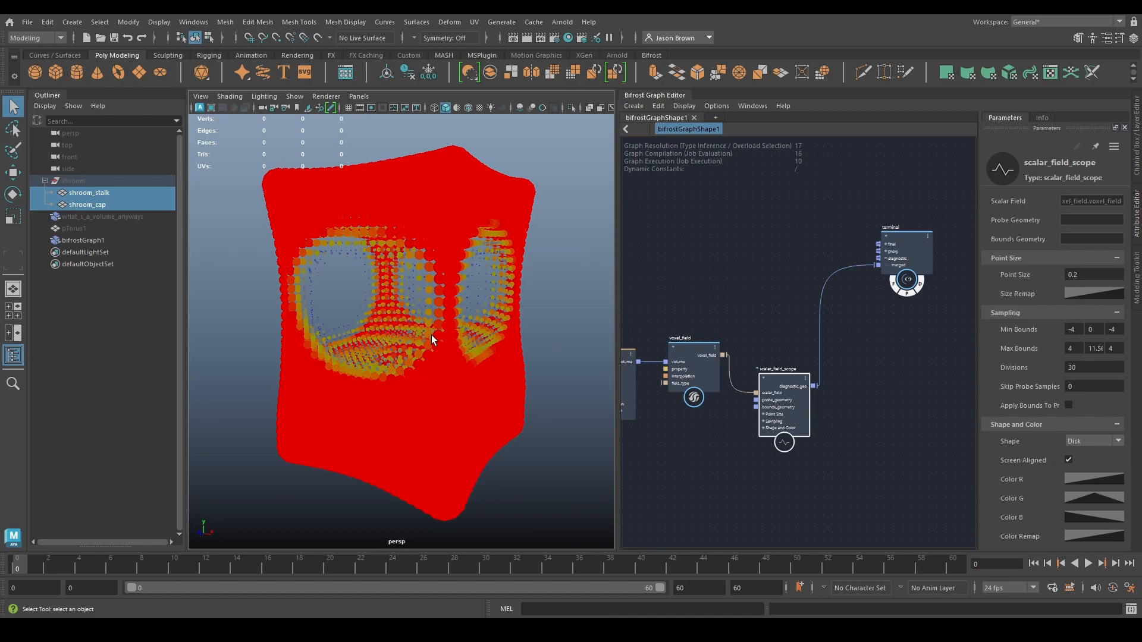
alt+middle_drag(392, 233, 394, 229)
alt+drag(536, 280, 476, 286)
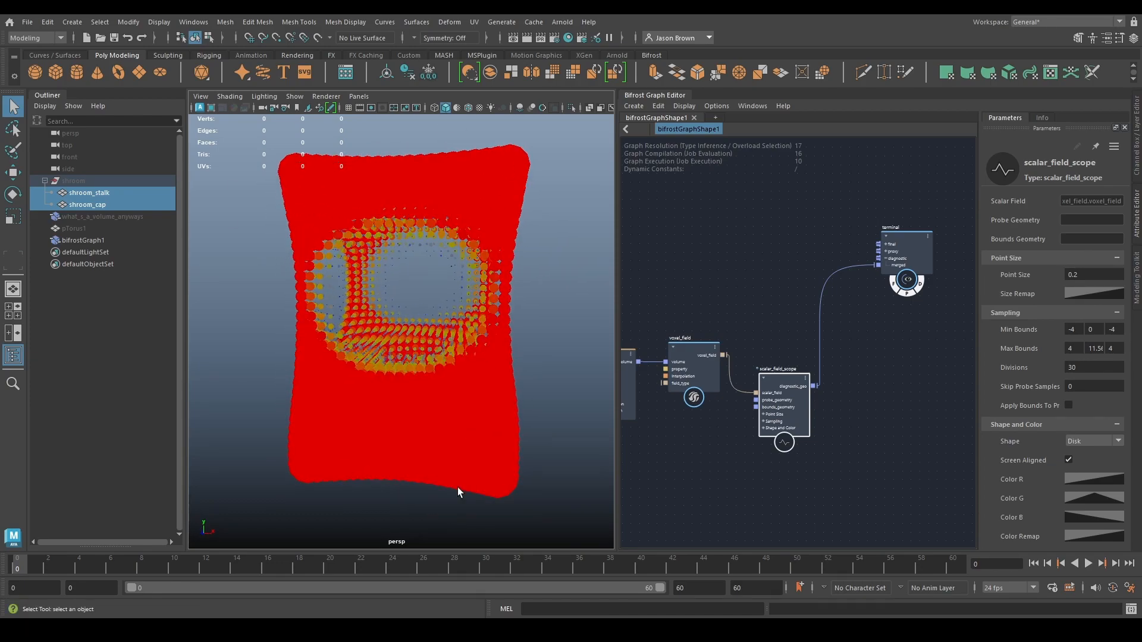
Reduce the scope's point size to 0.0571 and look at the points inside the mushroom.
alt+drag(456, 186, 348, 315)
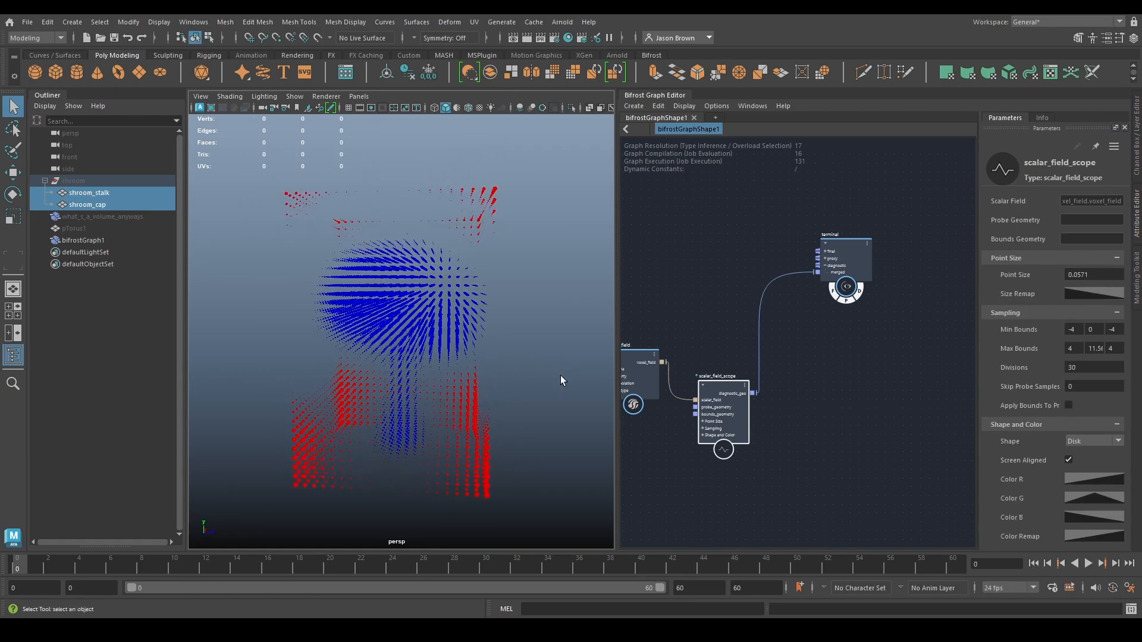
alt+drag(464, 395, 376, 313)
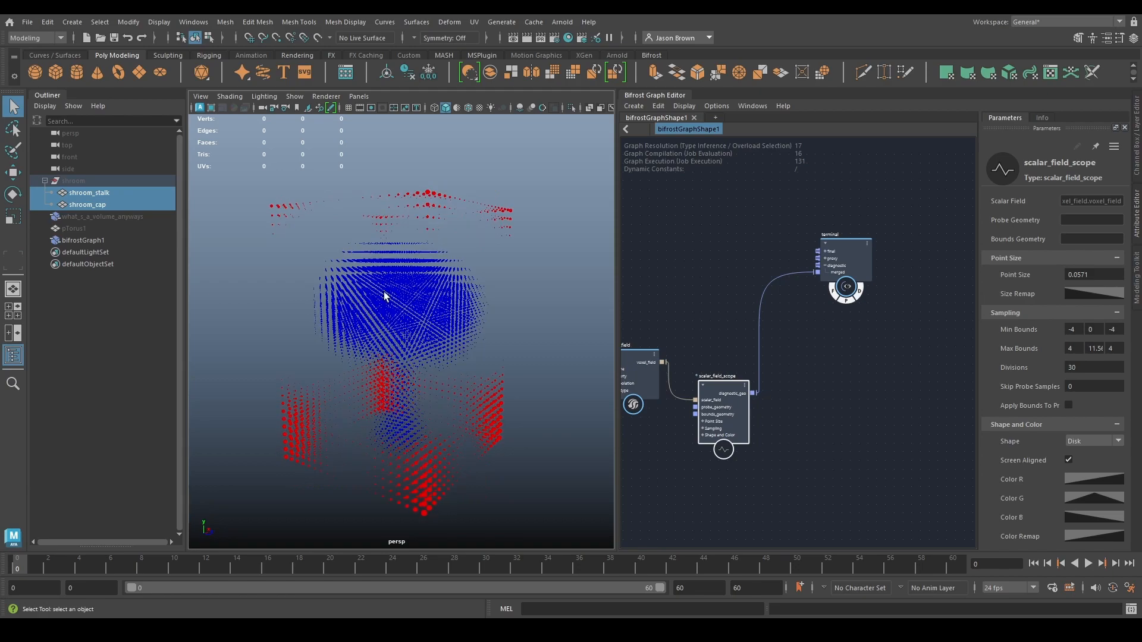
alt+drag(487, 351, 426, 342)
Move scalar_field_scope down and away from voxel_field to make room for another node between them.
alt+middle_drag(639, 326, 788, 311)
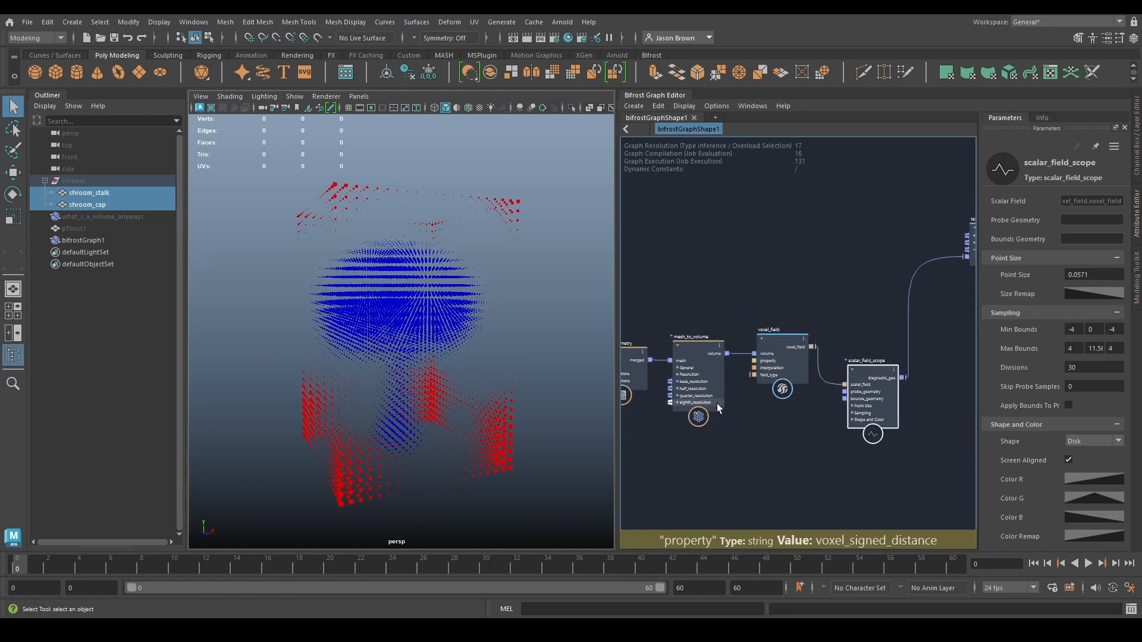
click(698, 348)
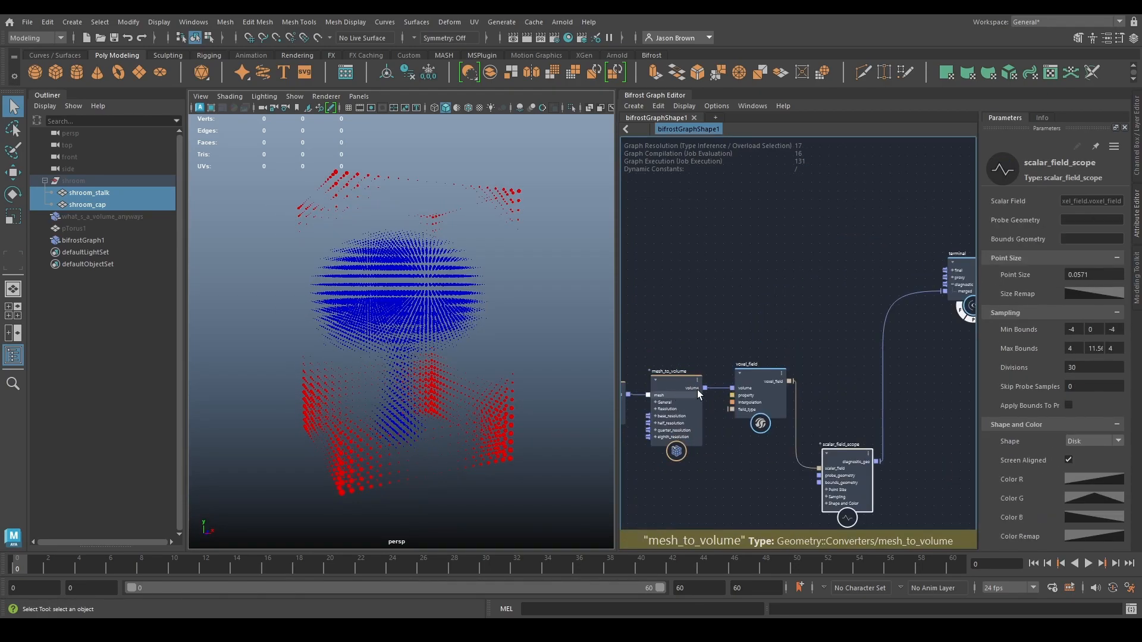
drag(746, 381, 743, 382)
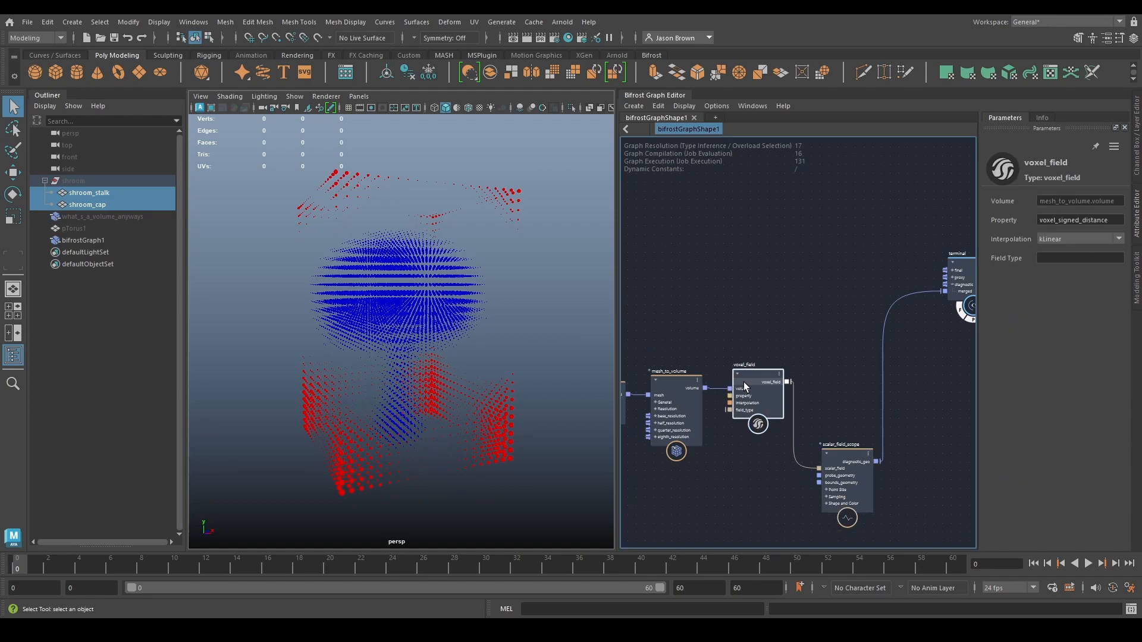
alt+middle_drag(755, 342, 732, 349)
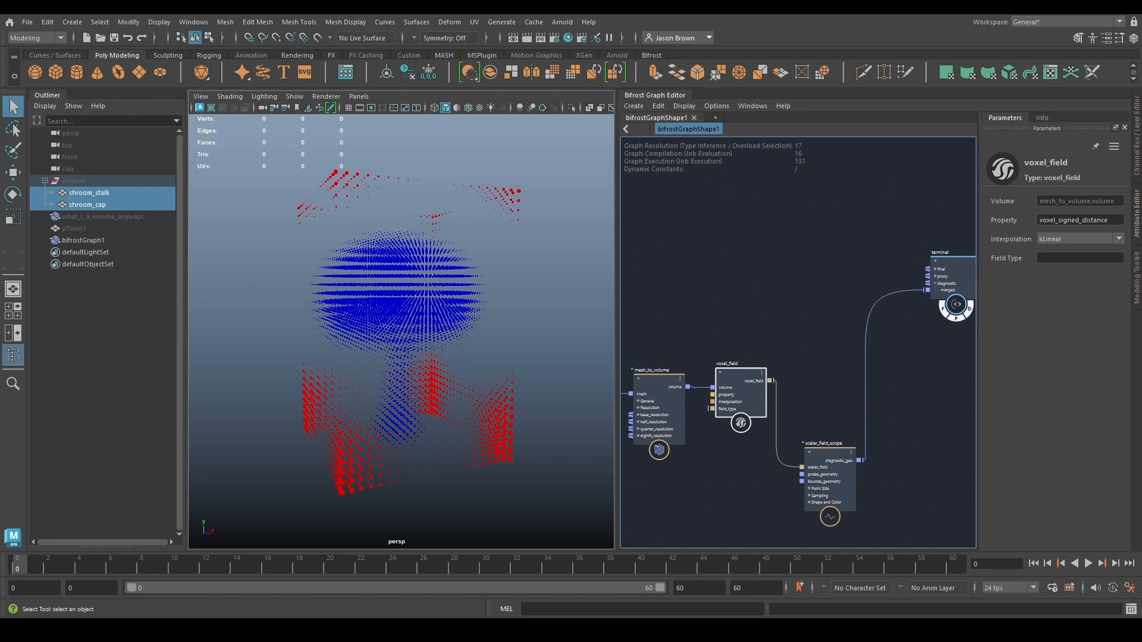
alt+middle_drag(845, 383, 723, 388)
drag(698, 493, 757, 489)
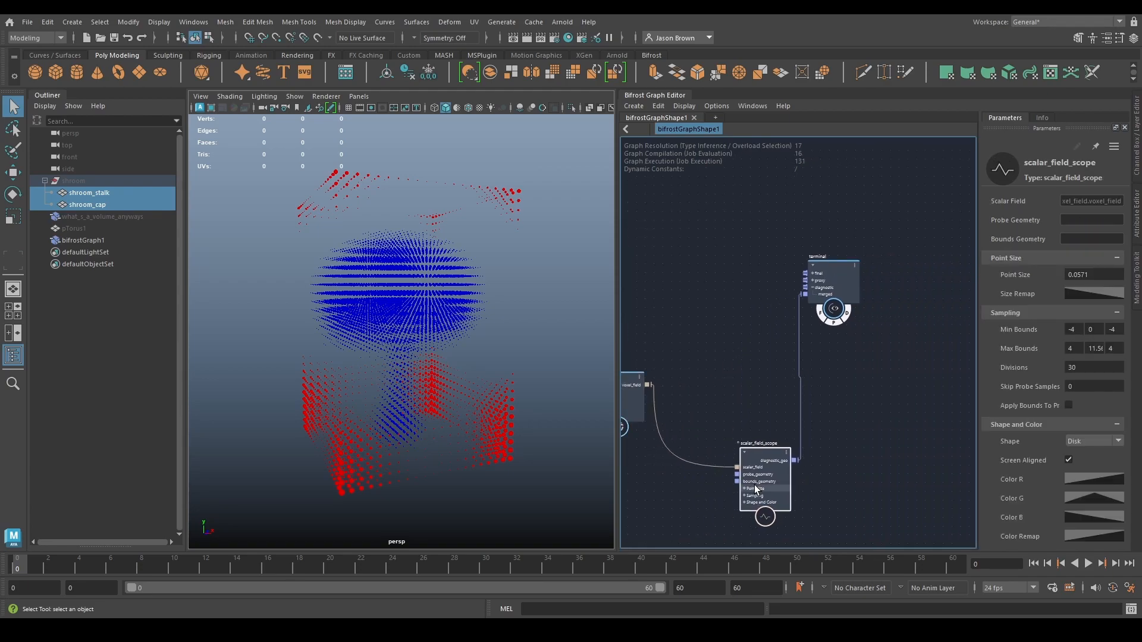
alt+middle_drag(701, 383, 762, 386)
Add a mask_field node beside voxel_field and connect the voxel_field output to its scalar_field input.
key(Tab)
text(mas)
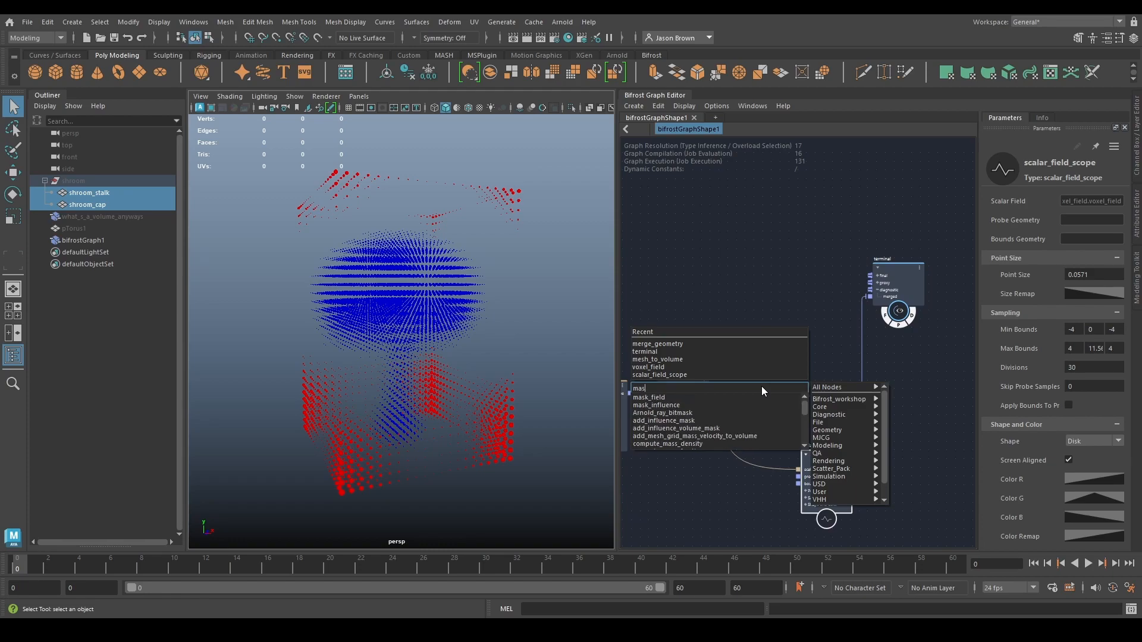
key(Down)
key(Return)
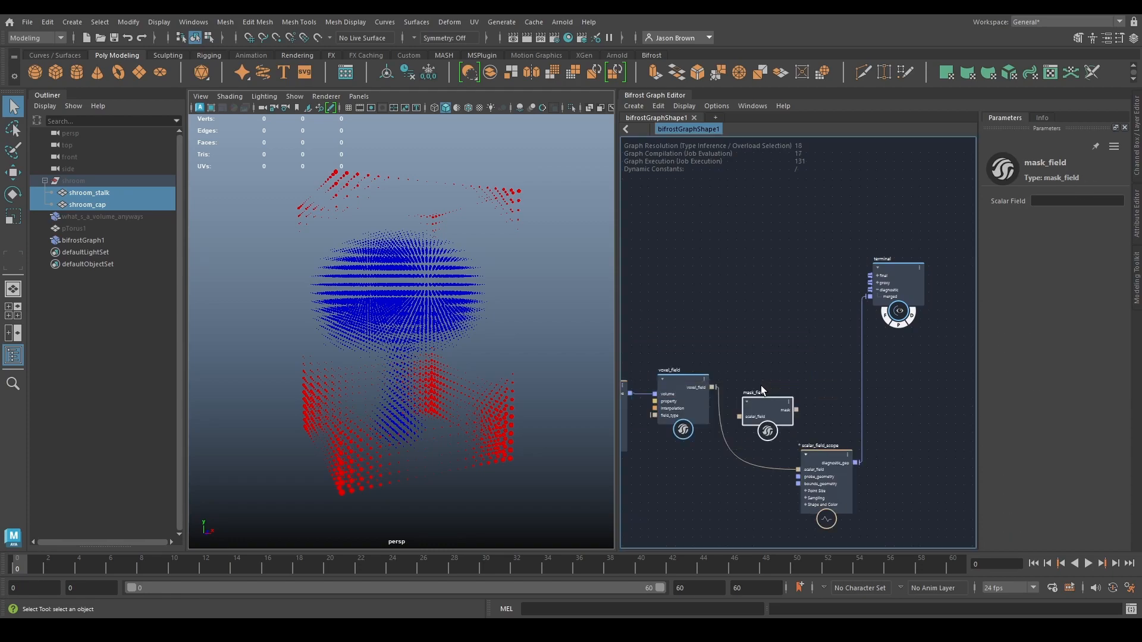
drag(768, 419, 742, 385)
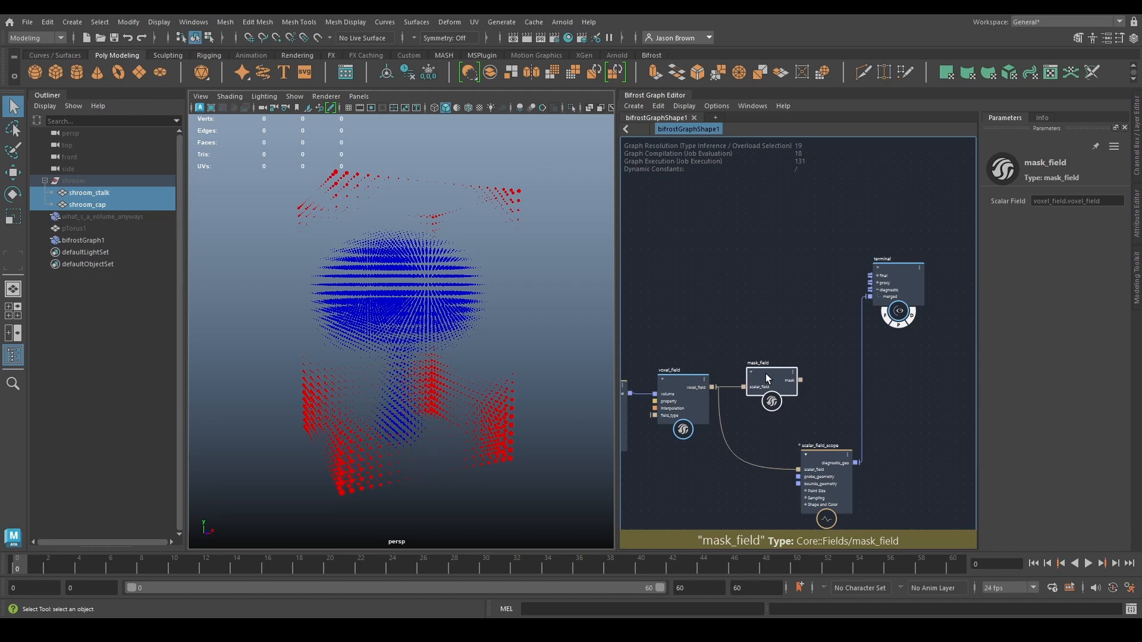
Feed mask_field's mask into scalar_field_scope, use merge_geometry's merged output as bounds geometry, and reduce the point size to 0.07103.
alt+middle_drag(785, 358, 735, 359)
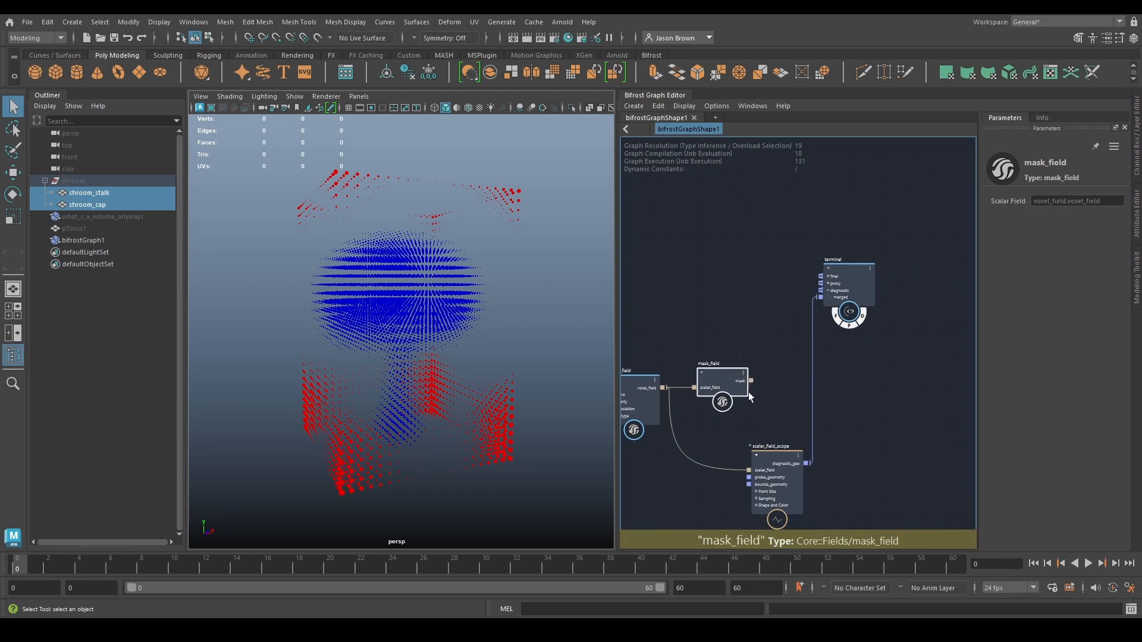
alt+middle_drag(917, 398, 856, 372)
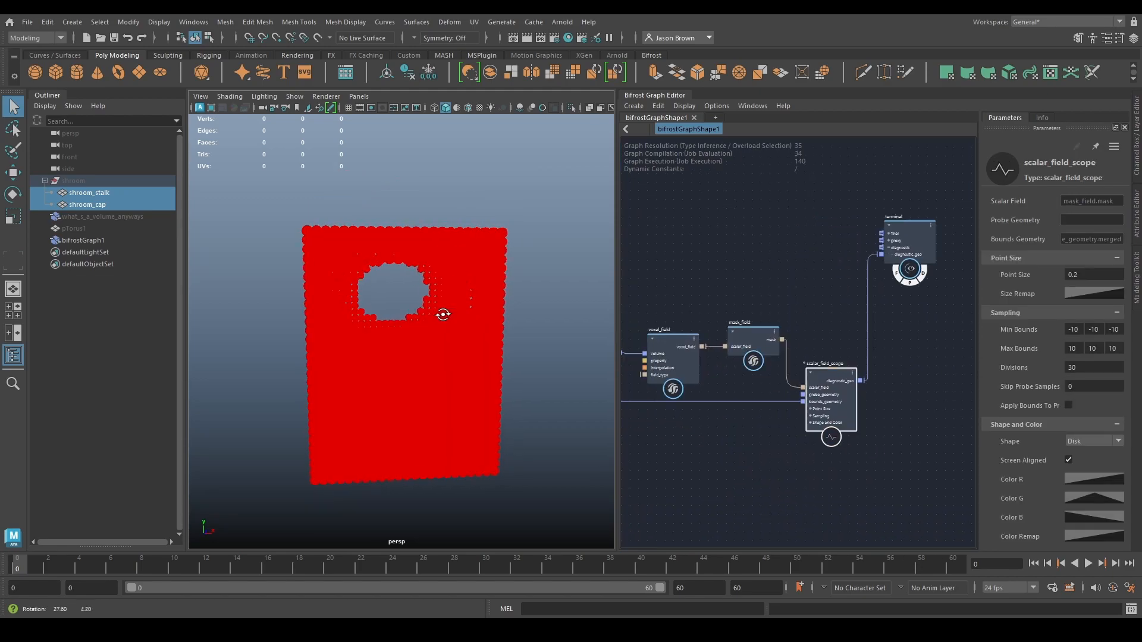
mouse_move(444, 314)
alt+mouse_down()
mouse_move(387, 316)
mouse_move(428, 312)
alt+mouse_up()
drag(1094, 272, 982, 277)
Examine the mask field's points around the mushroom from several sides and review the nodes that produce them.
alt+drag(500, 373, 433, 381)
alt+right_drag(434, 383, 566, 423)
alt+drag(562, 395, 454, 324)
alt+right_drag(418, 343, 324, 333)
alt+drag(357, 348, 308, 439)
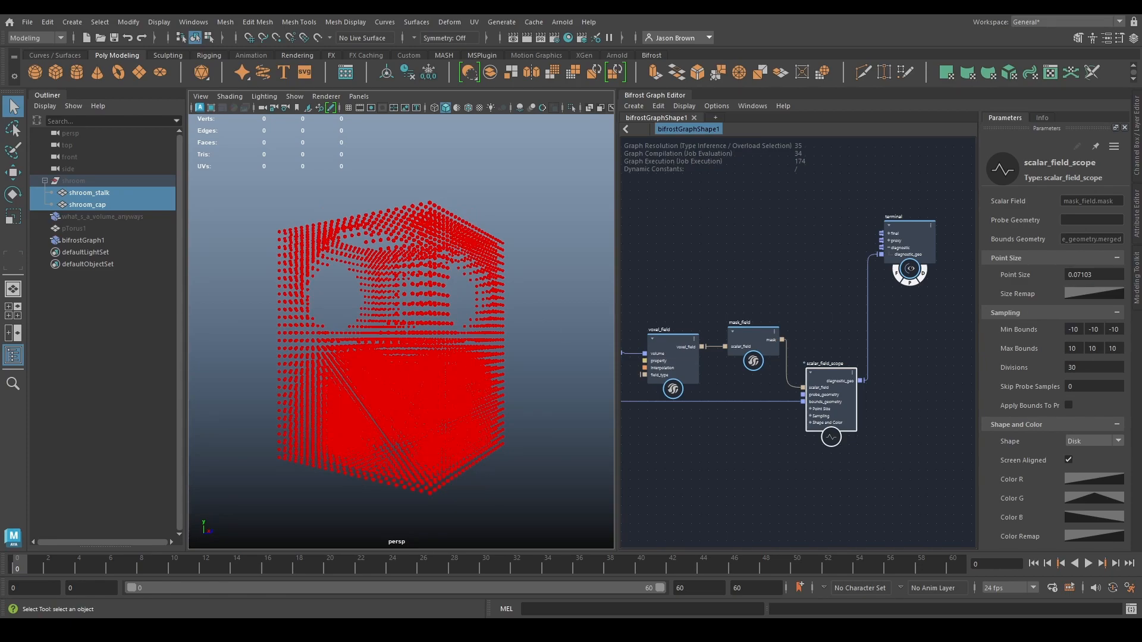
alt+middle_drag(779, 310, 737, 315)
scroll(766, 292, down, 2)
alt+middle_drag(829, 344, 796, 351)
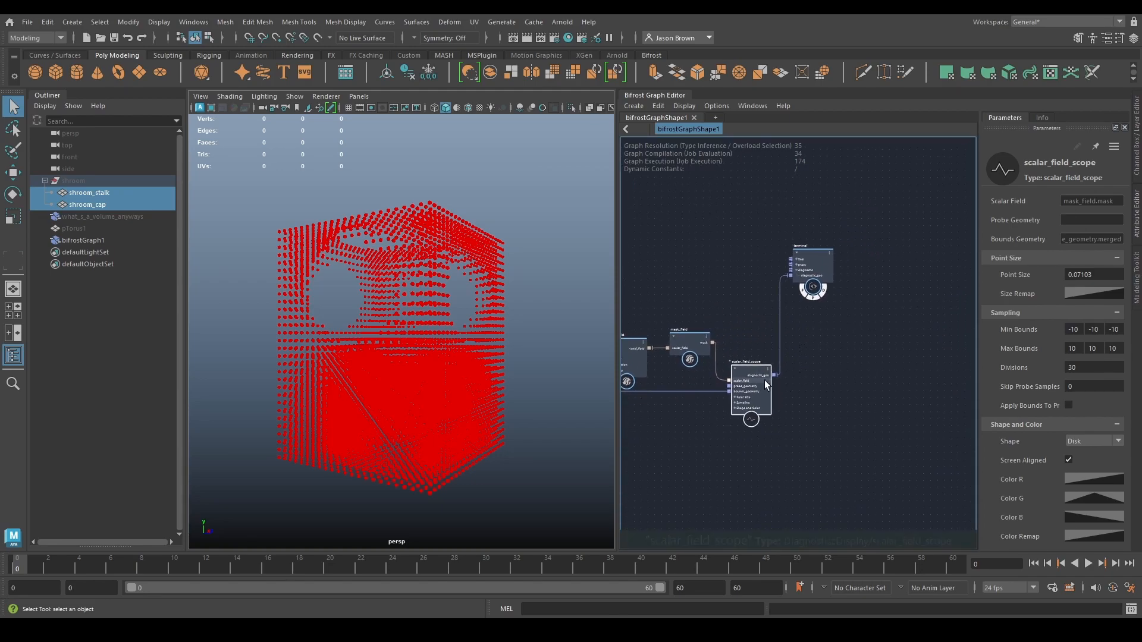
Move scalar_field_scope and the terminal down below mask_field to clear space for another node beside it.
drag(770, 381, 767, 413)
drag(814, 261, 814, 407)
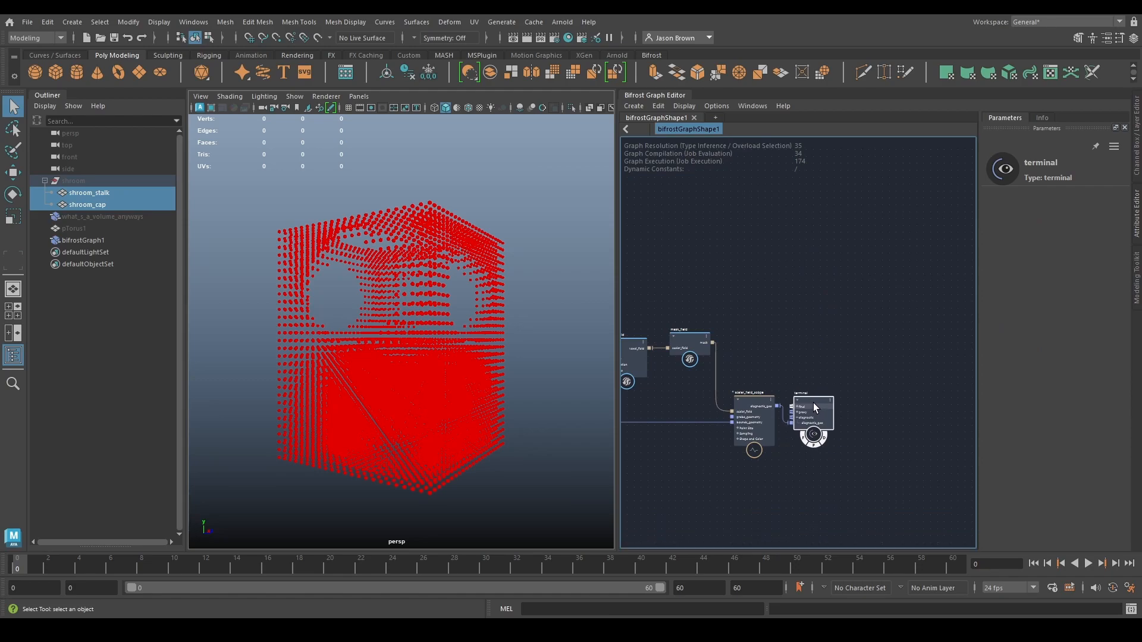
alt+middle_drag(828, 383, 852, 379)
drag(784, 364, 843, 505)
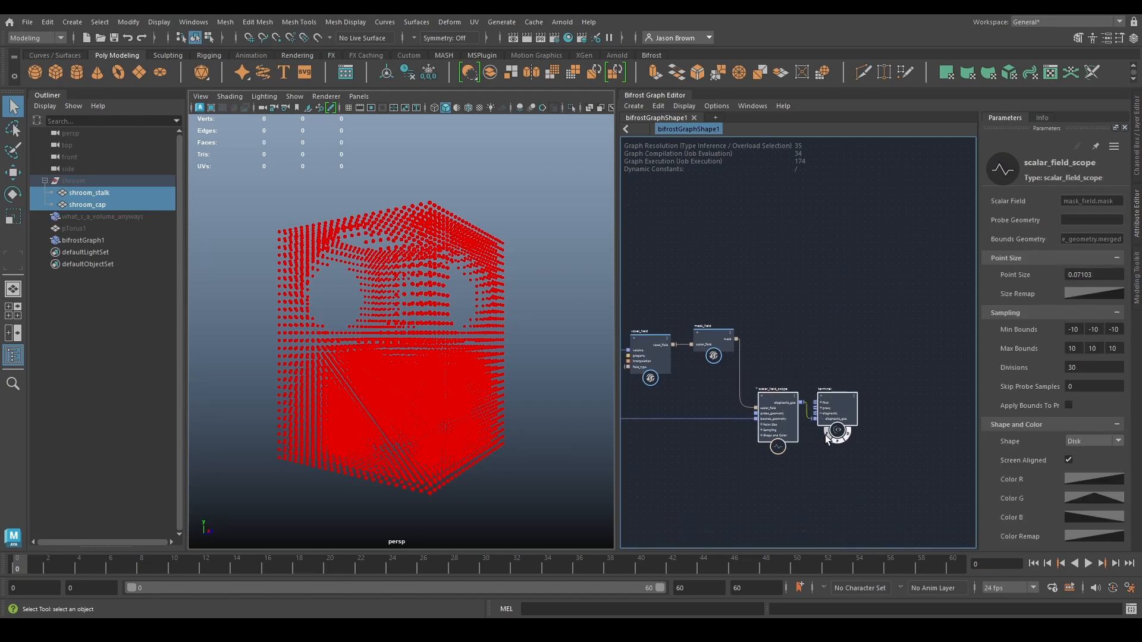
drag(829, 440, 828, 467)
alt+middle_drag(758, 379, 764, 402)
scroll(771, 367, up, 1)
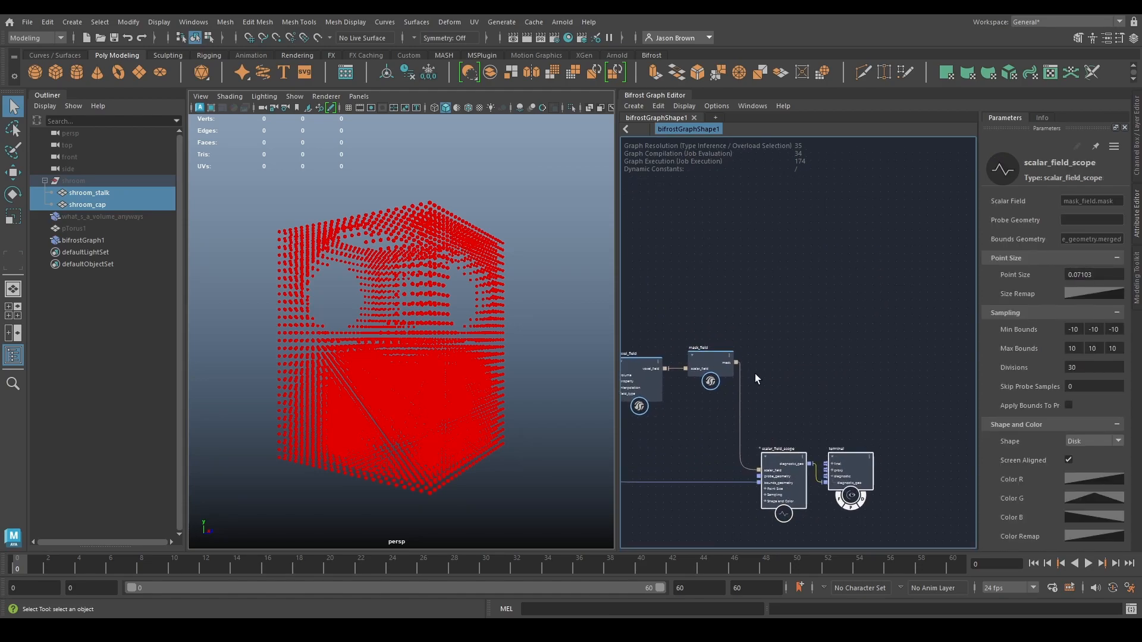
Add a multiply node beside mask_field and connect the mask output to it.
key(Tab)
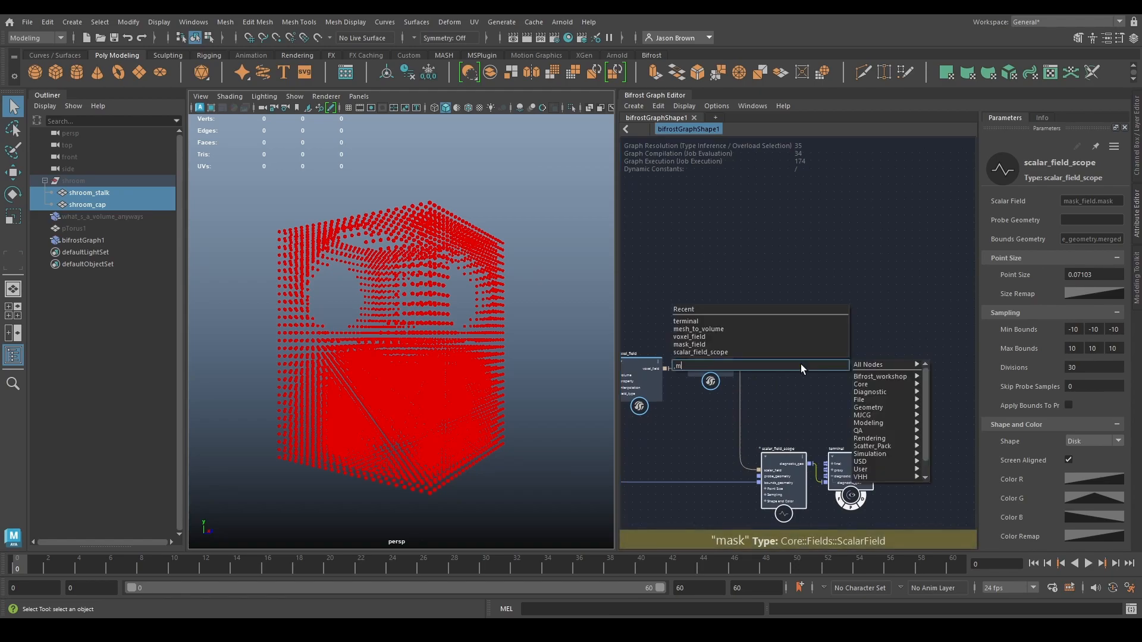
text(multi)
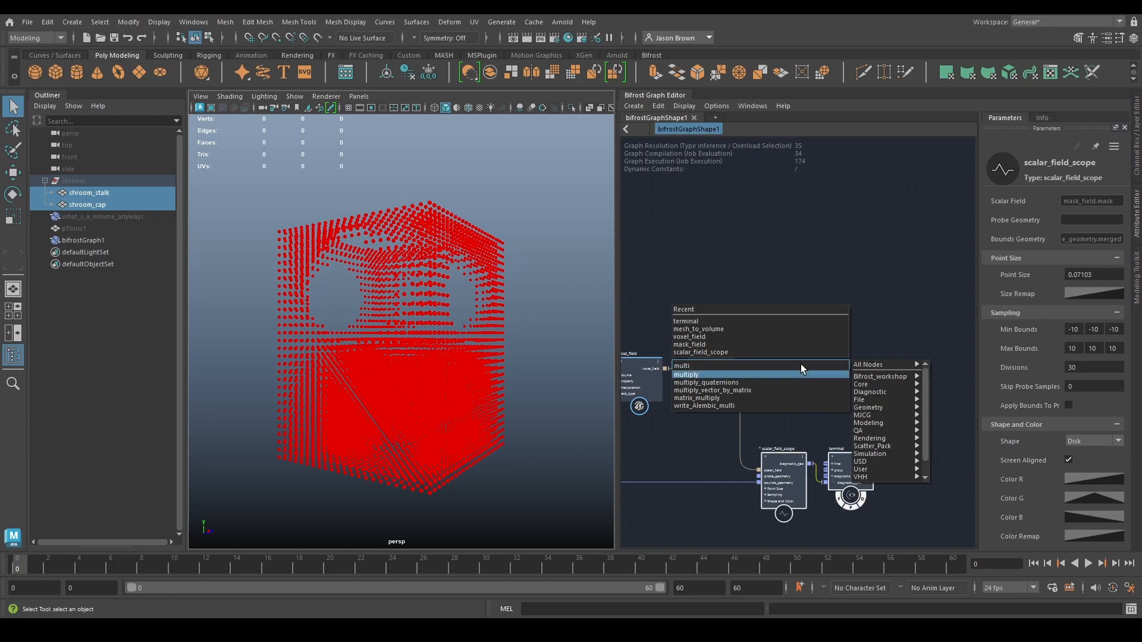
key(Return)
drag(809, 376, 812, 368)
alt+middle_drag(812, 370, 854, 347)
Add a fractal_noise_field node below mask_field, and open mask_field's description.
key(Tab)
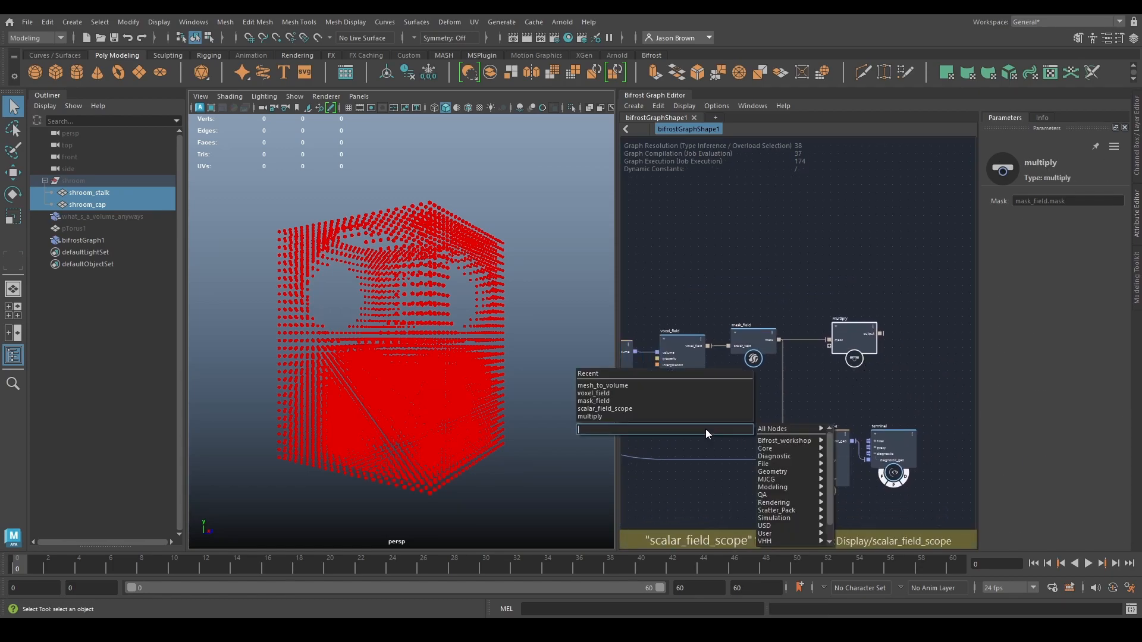
text(fractal)
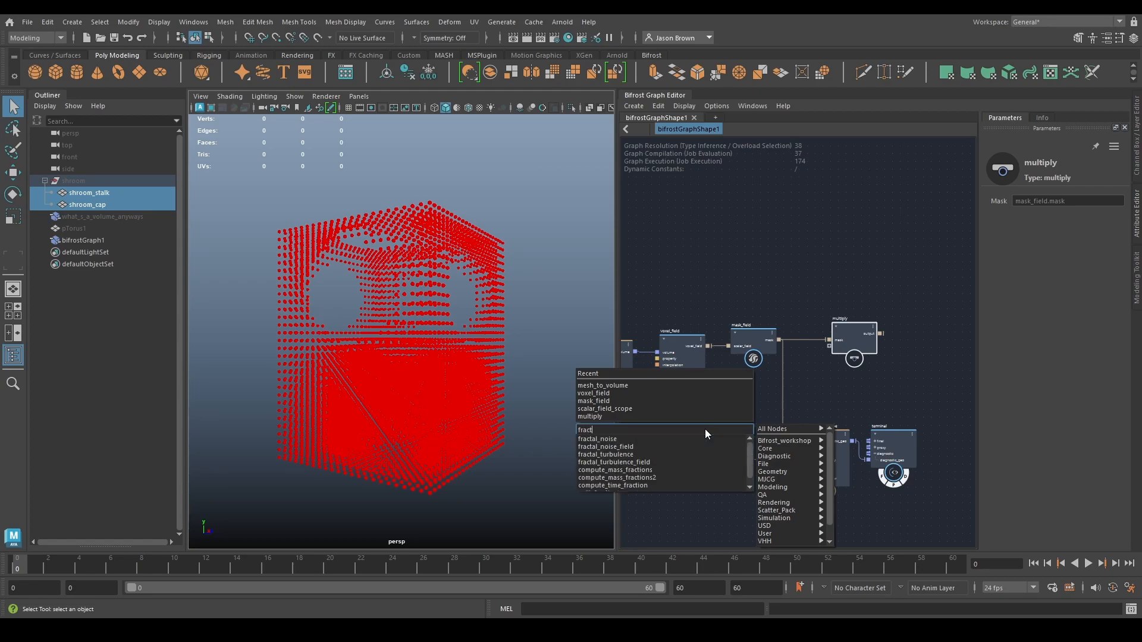
key(Down)
key(Down)
key(Return)
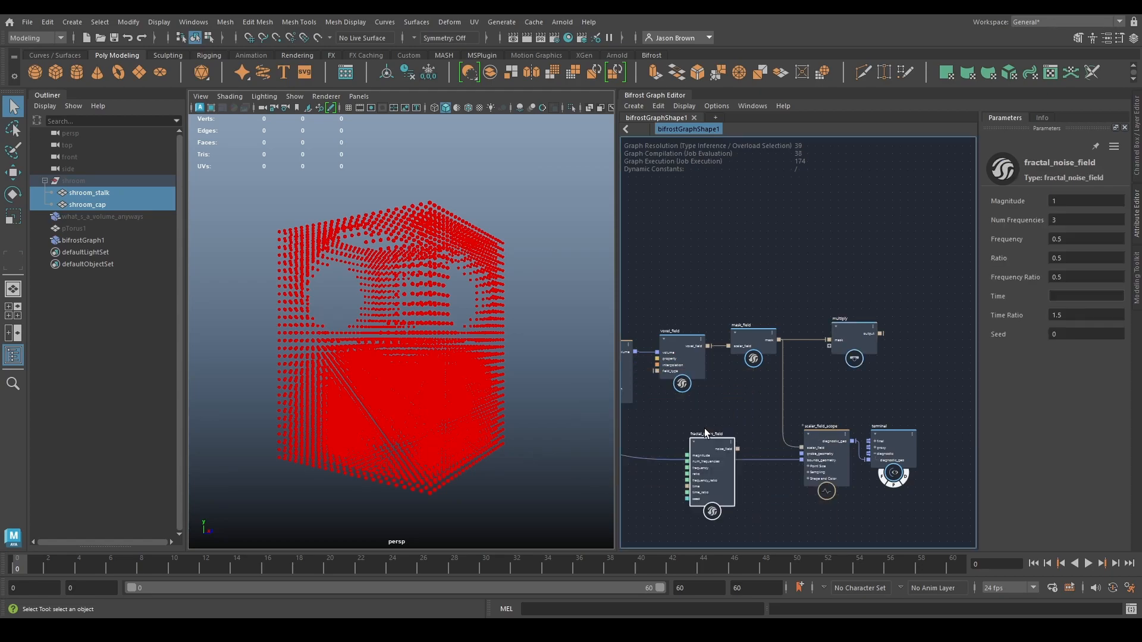
click(743, 352)
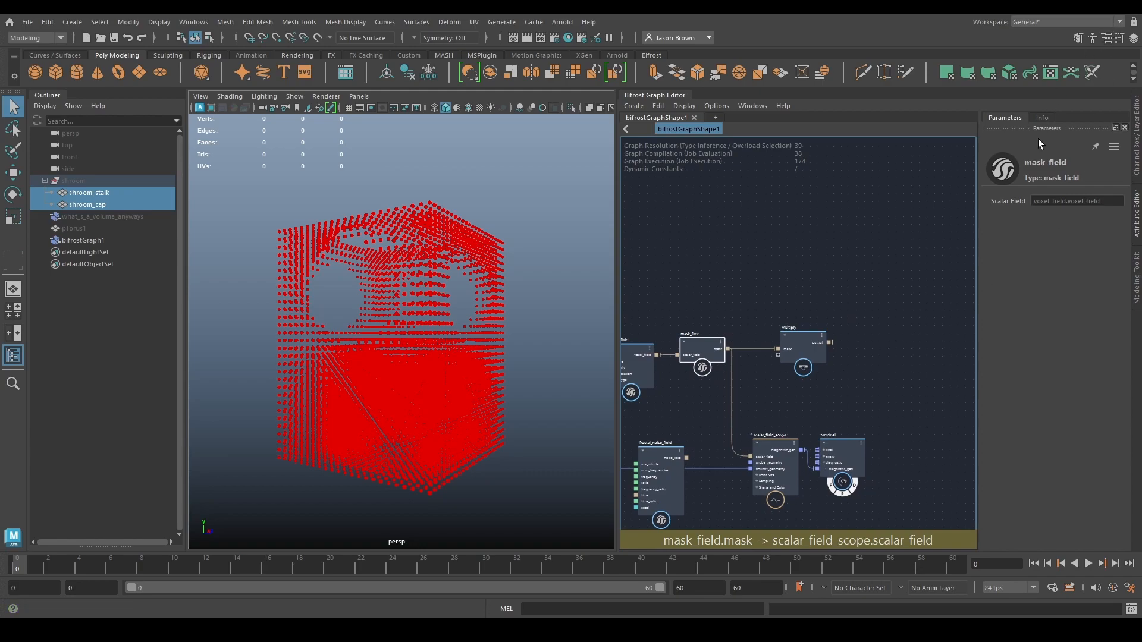
click(1043, 118)
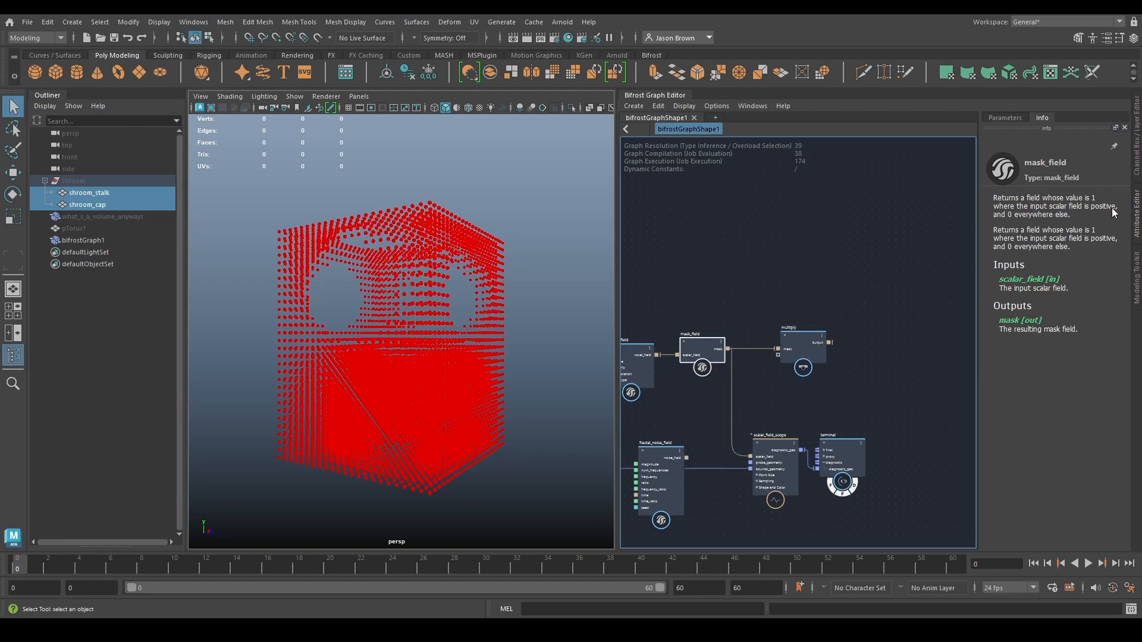
Place fractal_noise_field between mask_field and multiply, and connect its noise_field output to multiply.
alt+middle_drag(855, 354, 841, 316)
drag(862, 437, 760, 503)
drag(633, 441, 772, 377)
alt+middle_drag(788, 362, 731, 388)
drag(742, 335, 795, 330)
drag(730, 408, 764, 338)
Move scalar_field_scope and the terminal clear of the noise node, and feed multiply's output into the scope's scalar_field.
alt+middle_drag(783, 404, 780, 371)
drag(694, 419, 867, 459)
drag(809, 291, 844, 430)
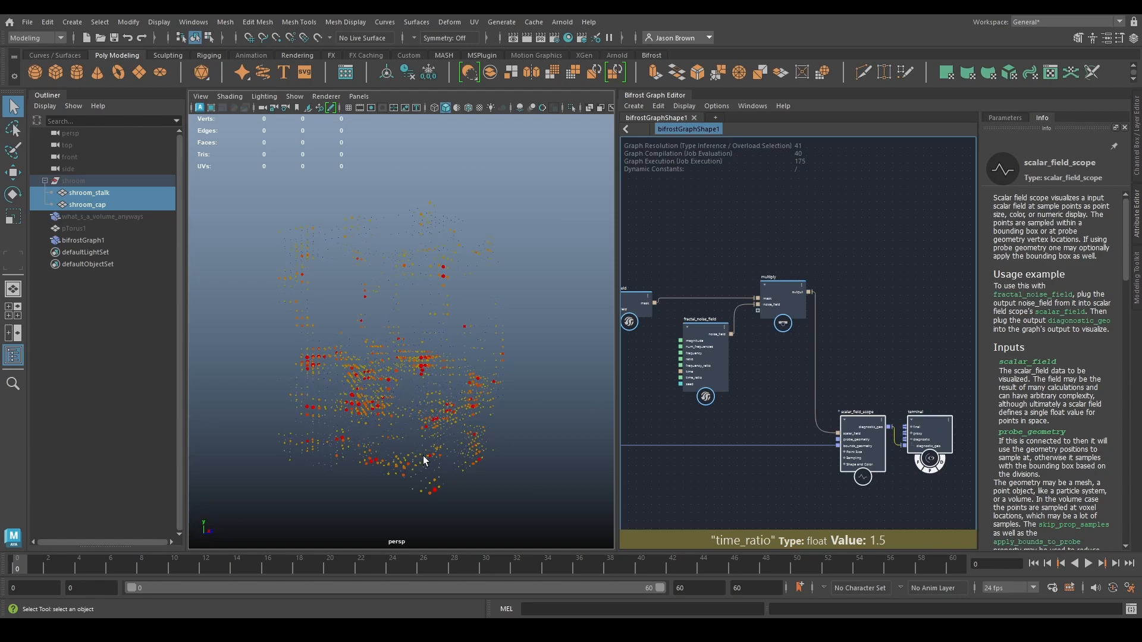
Set scalar_field_scope's point size to 0.1094 and its divisions to 83.4.
alt+drag(416, 380, 336, 360)
alt+drag(523, 407, 453, 440)
click(849, 425)
click(1004, 118)
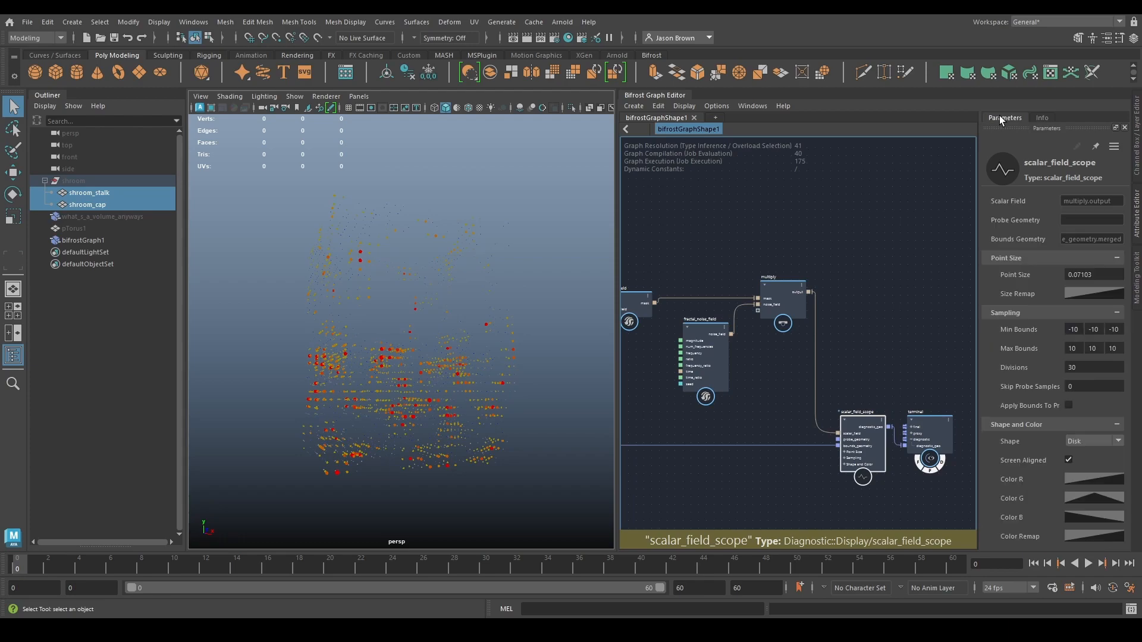
drag(1080, 277, 1129, 276)
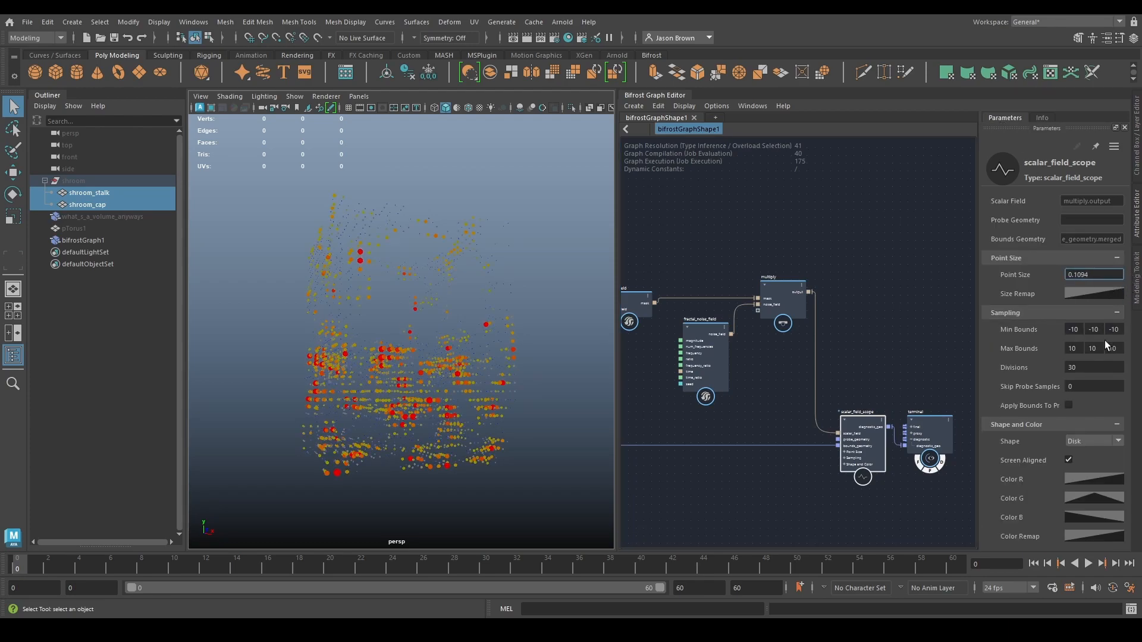
drag(1088, 363, 1128, 363)
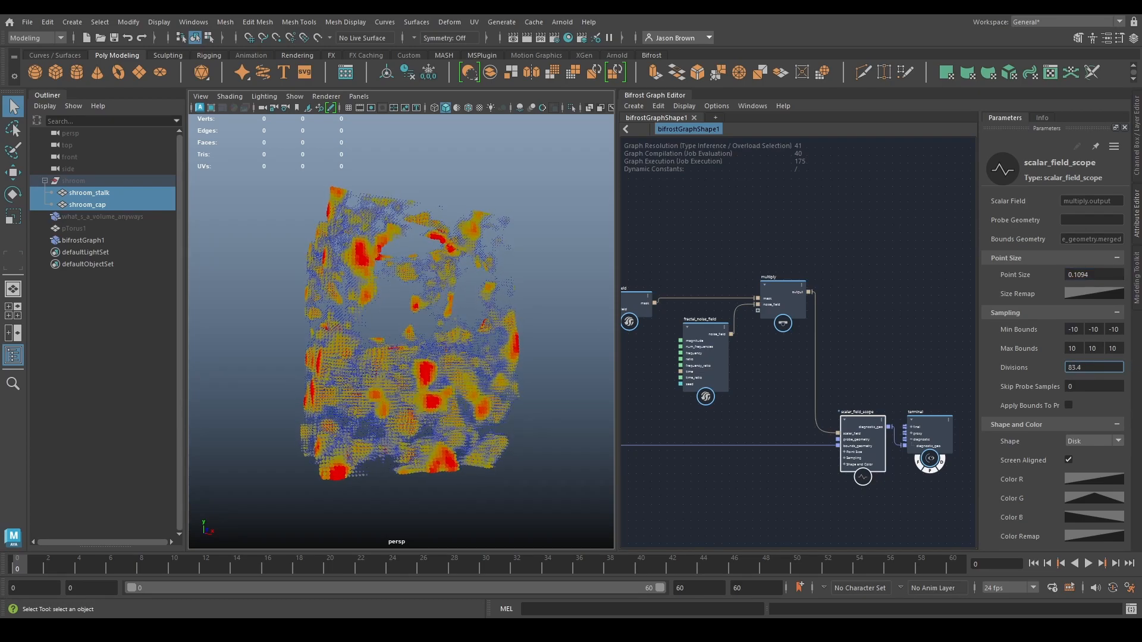
Examine the masked noise field's points around the mushroom from several sides and close up.
alt+drag(358, 307, 357, 320)
alt+drag(479, 355, 357, 337)
alt+right_drag(357, 337, 470, 325)
alt+drag(469, 325, 433, 272)
alt+drag(328, 265, 412, 316)
scroll(789, 361, down, 2)
alt+middle_drag(789, 363, 775, 392)
alt+middle_drag(812, 315, 889, 391)
Add a create_mesh_sphere node with 80 axis segments and 56 height segments.
key(Tab)
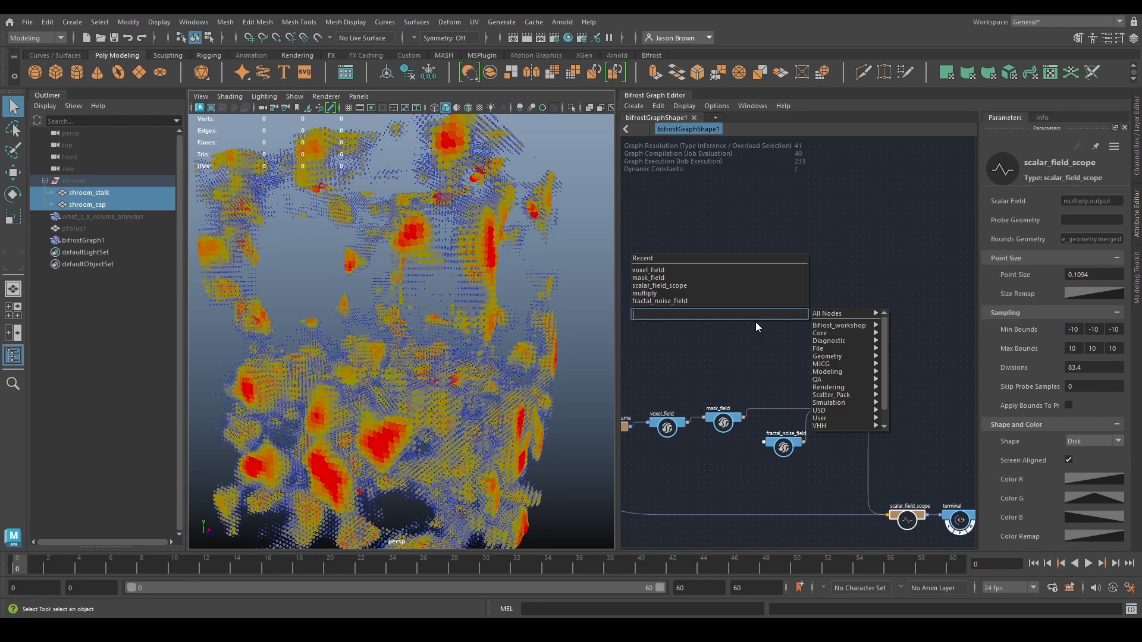
text(sphere)
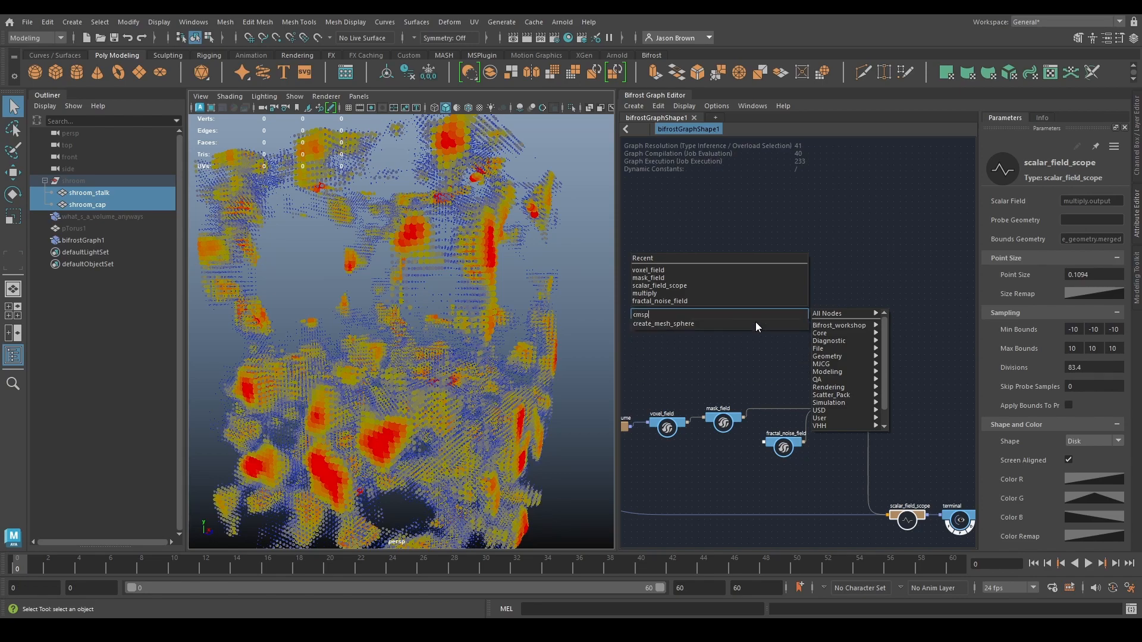
key(Down)
key(Return)
click(756, 323)
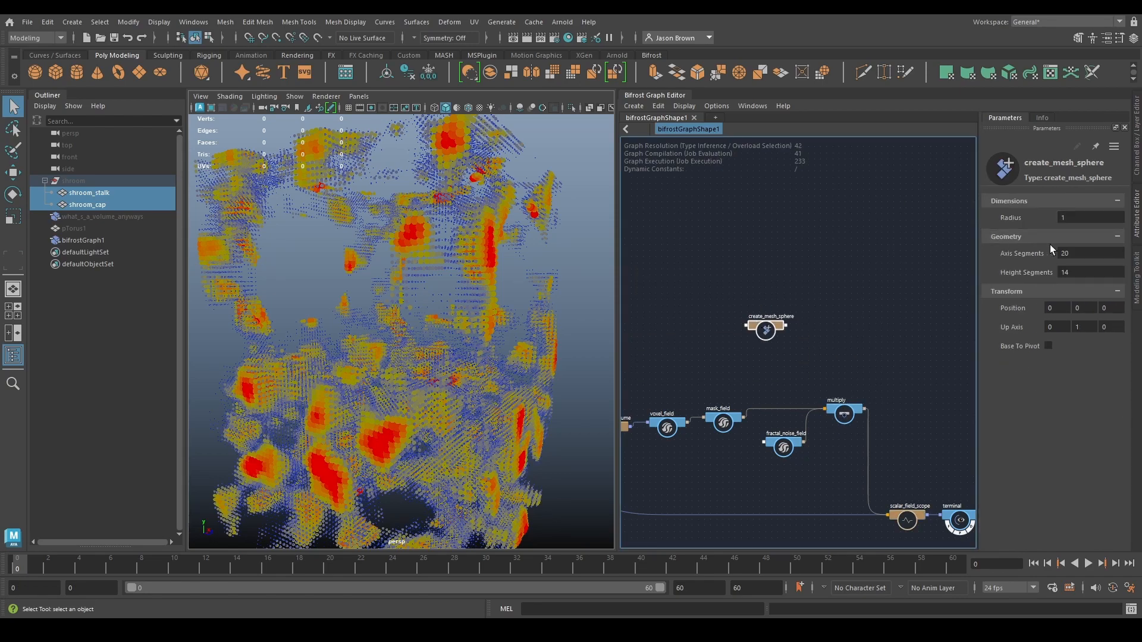
click(1024, 255)
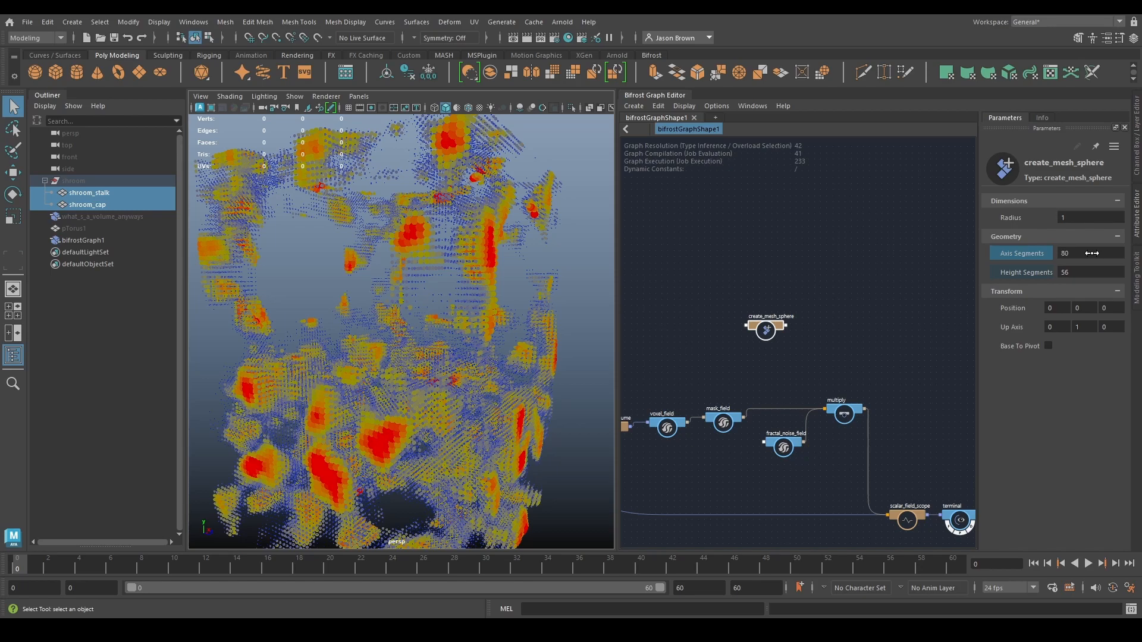
Move create_mesh_sphere directly above the multiply node.
alt+middle_drag(811, 337, 726, 320)
click(727, 320)
drag(681, 311, 757, 340)
scroll(801, 341, up, 3)
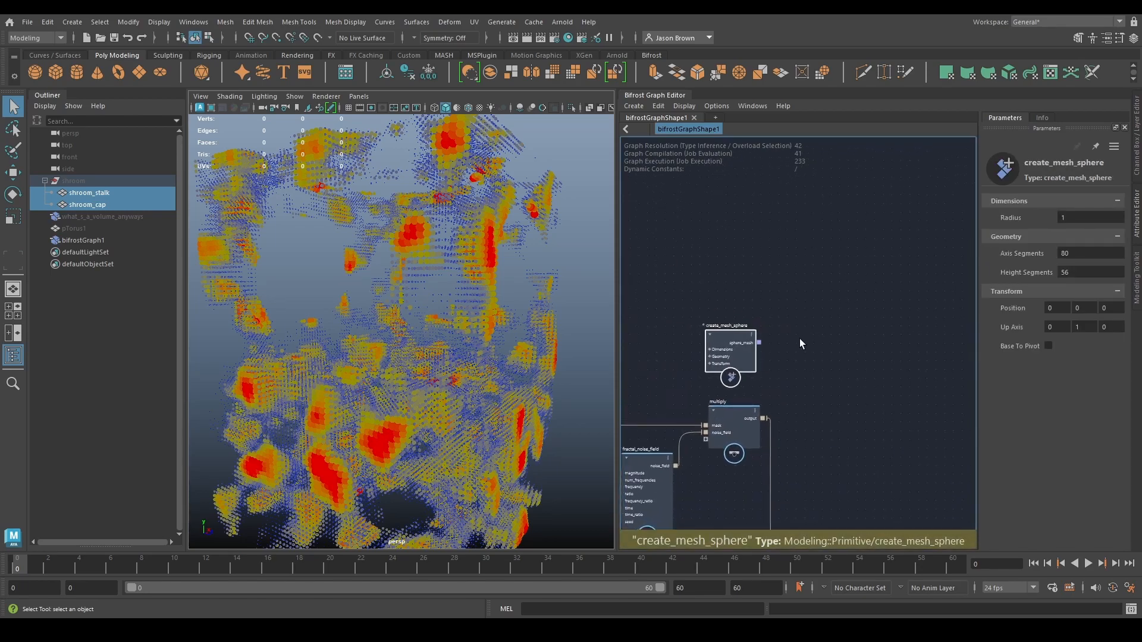
Add a displace_points node, connecting sphere_mesh to its points and multiply's output to its weights.
key(Tab)
text(displace)
key(Down)
key(Return)
drag(790, 354, 812, 340)
drag(721, 402, 783, 380)
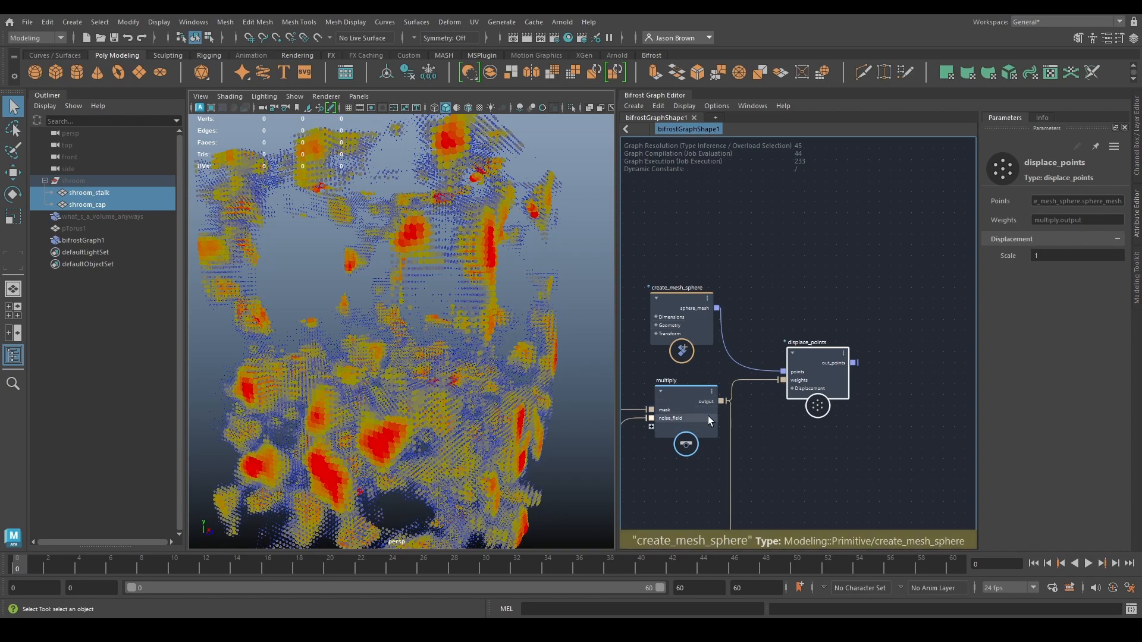
Move the terminal up beside displace_points and connect out_points to its diagnostic input in place of scalar_field_scope's output.
scroll(854, 467, down, 1)
middle_drag(854, 467, 768, 276)
drag(775, 388, 852, 234)
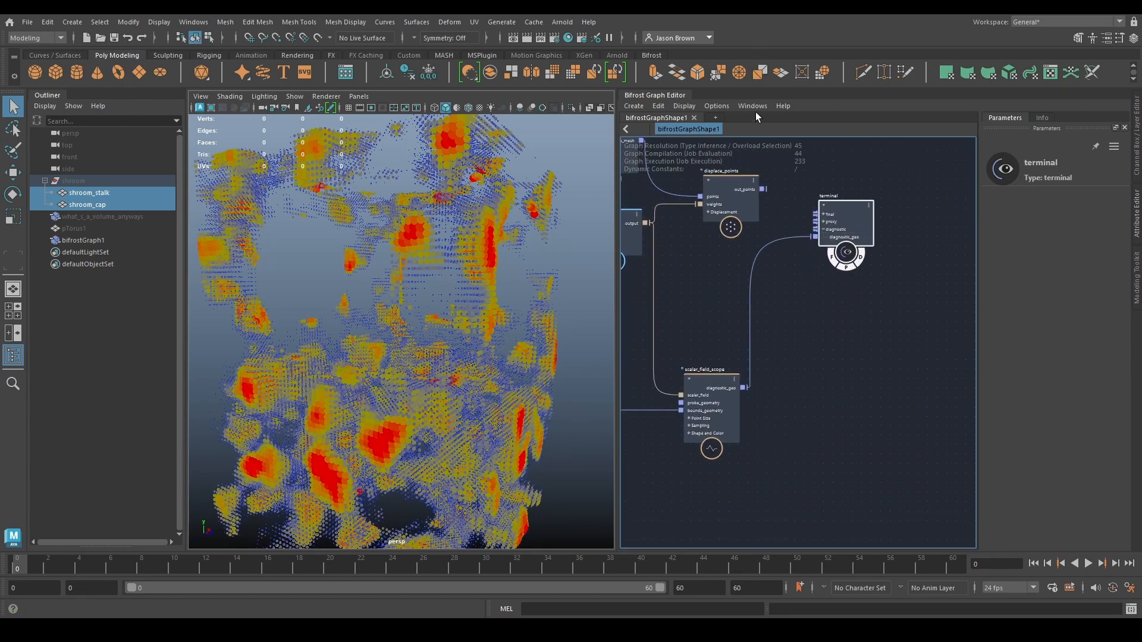
drag(813, 235, 815, 237)
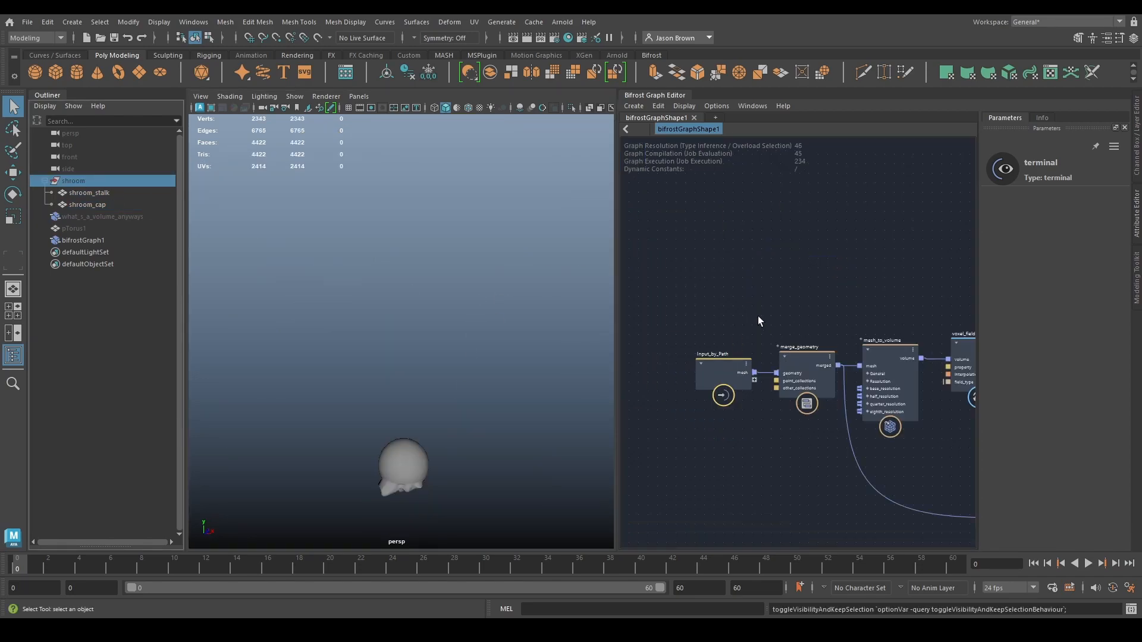
Move the Input_by_Path and merge_geometry nodes away from mesh_to_volume to make room between them.
middle_drag(800, 304, 754, 332)
drag(787, 305, 698, 409)
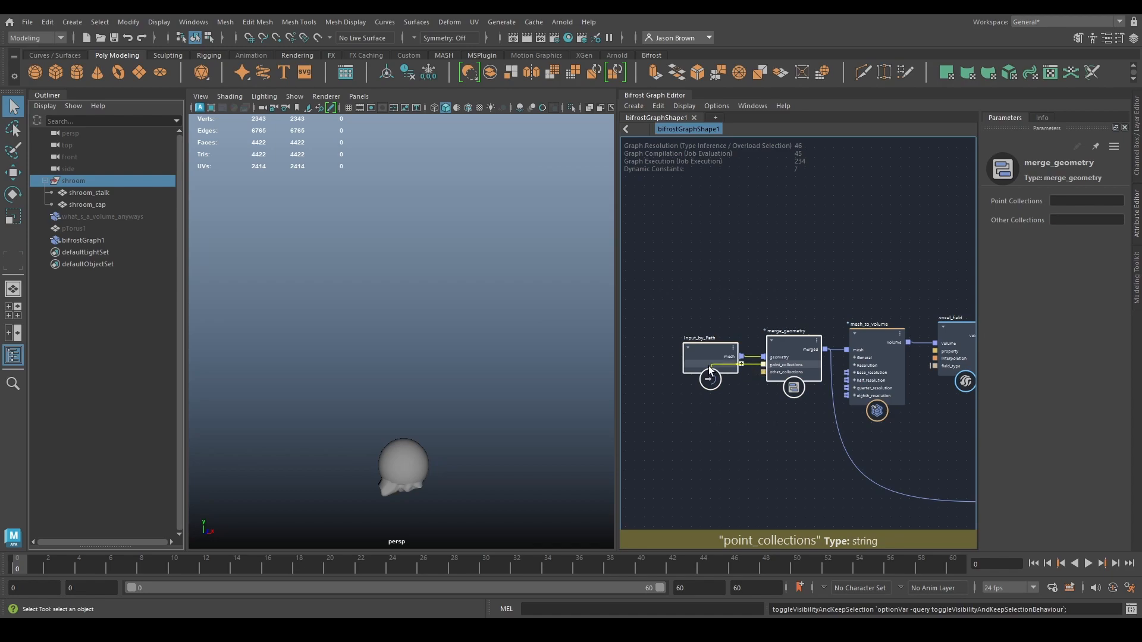
drag(793, 351, 738, 348)
middle_drag(858, 398, 810, 402)
scroll(813, 414, up, 2)
Add an assign_material node fed by merge_geometry's merged output.
drag(749, 352, 834, 226)
text(assig)
click(797, 240)
key(Tab)
text(mask)
click(723, 240)
key(Delete)
Add a constant_surface_mat node above merge_geometry and connect its material_definition to assign_material's surface_material.
key(Tab)
text(const)
click(729, 240)
middle_drag(771, 220, 718, 252)
drag(779, 262, 803, 227)
drag(682, 291, 789, 241)
click(786, 238)
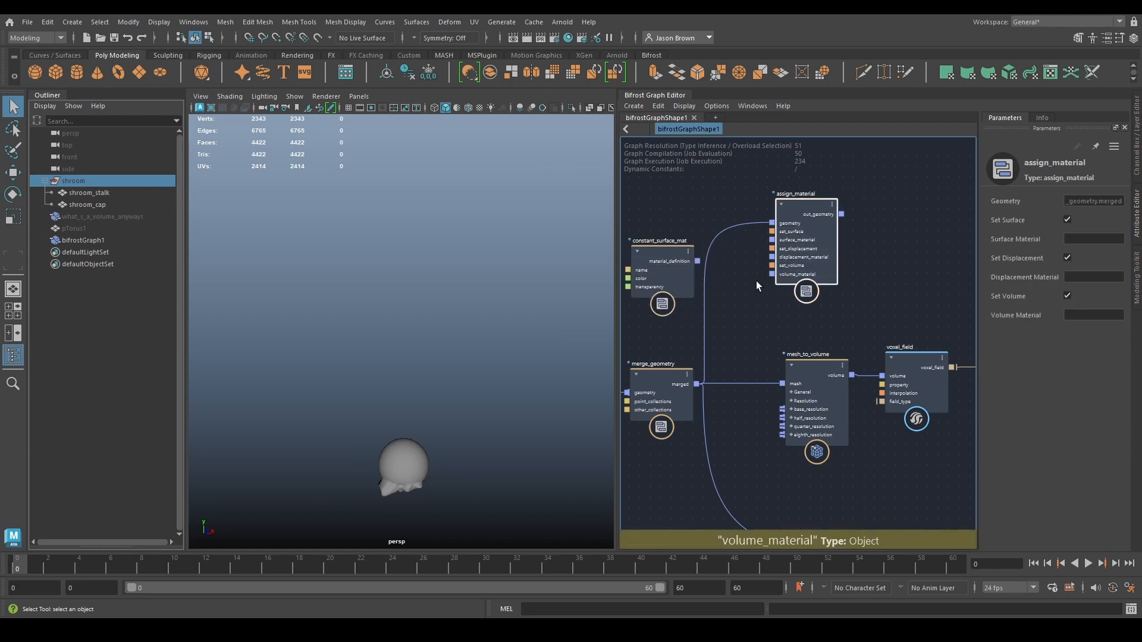
middle_drag(674, 263, 759, 262)
drag(783, 260, 857, 239)
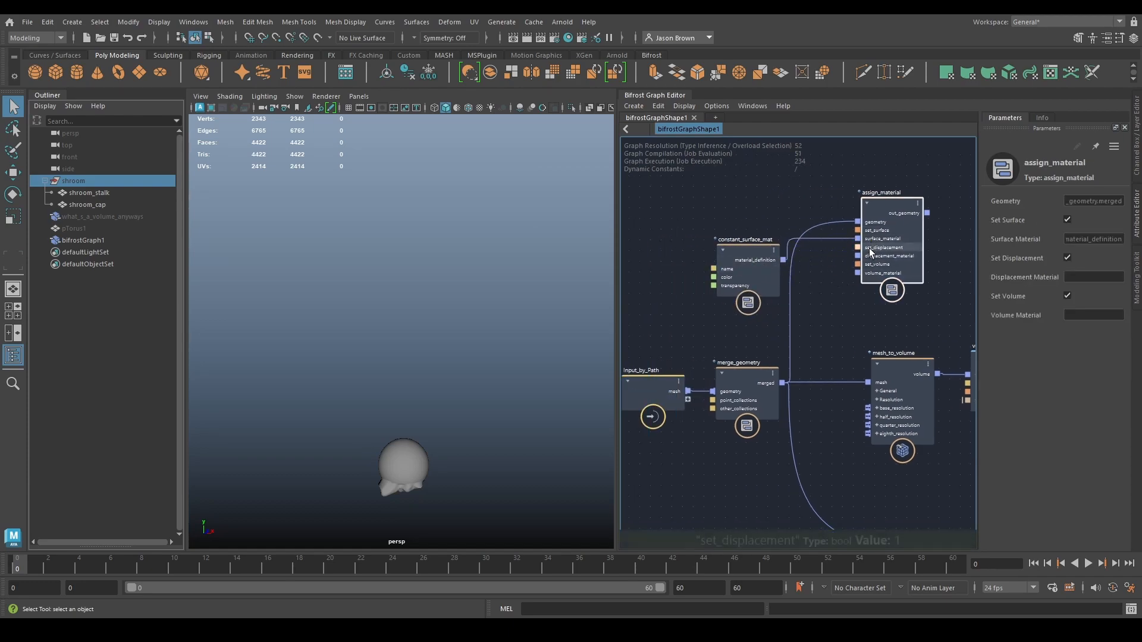
drag(755, 260, 755, 253)
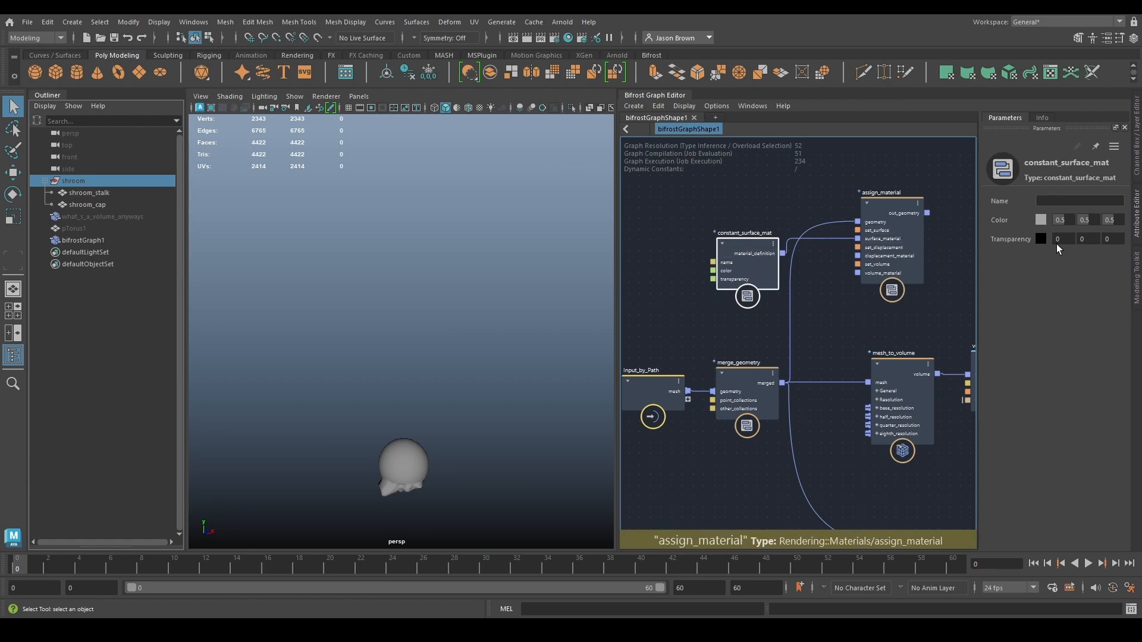
Connect assign_material's out_geometry to the terminal as an additional diagnostic input.
click(927, 213)
middle_drag(967, 213, 647, 204)
middle_drag(952, 190, 916, 185)
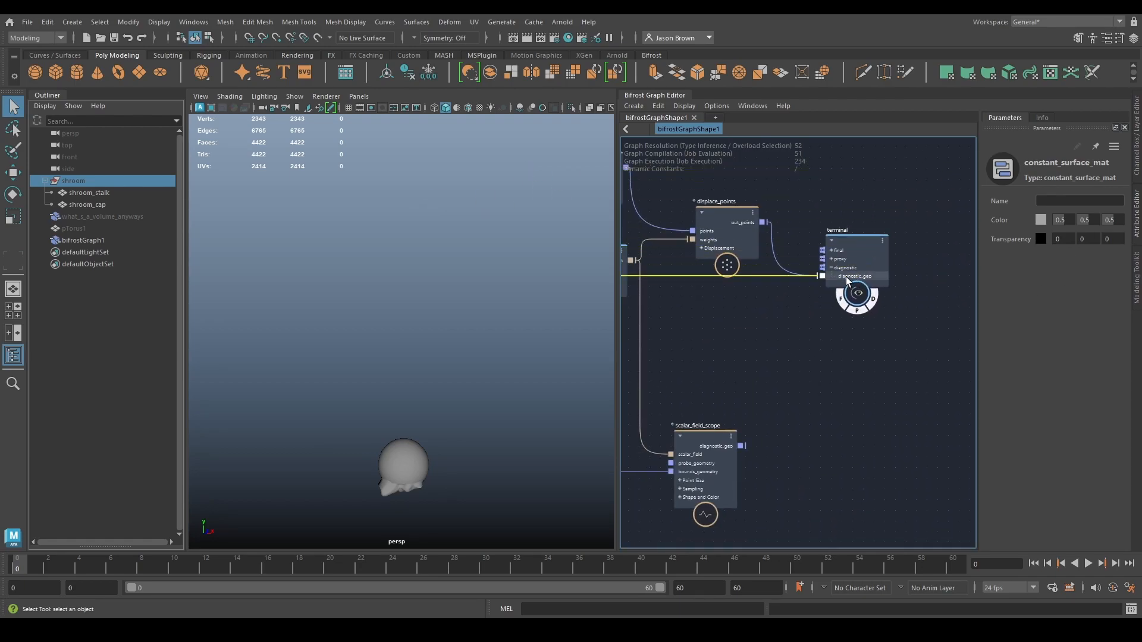
click(837, 272)
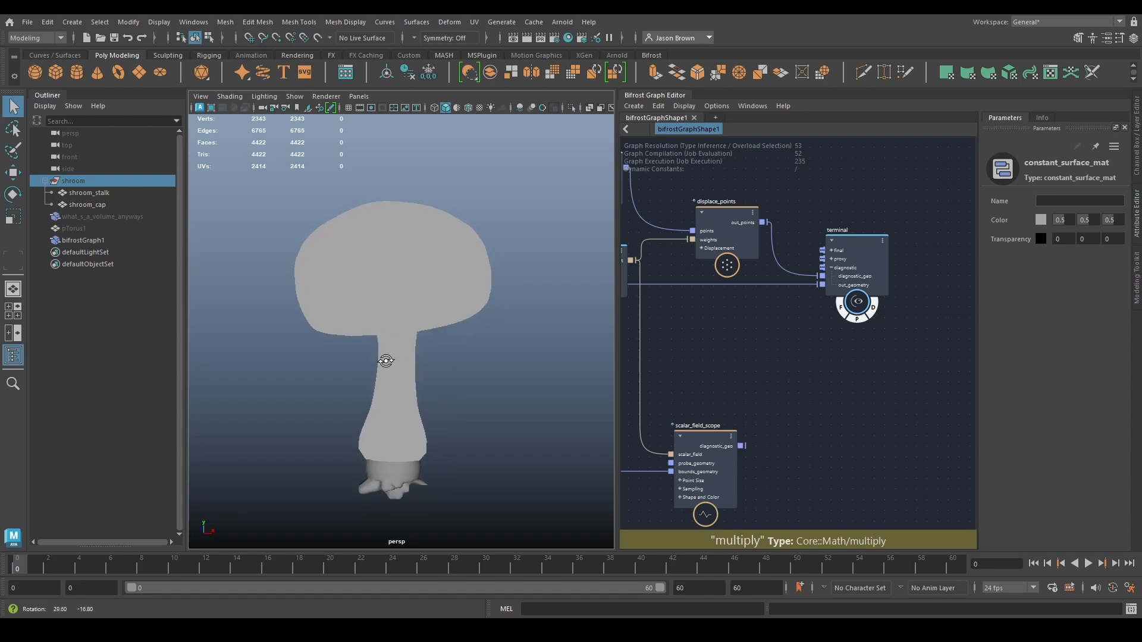
Space out the two material nodes and raise constant_surface_mat's transparency to about 0.889.
middle_drag(677, 353, 892, 381)
middle_drag(798, 249, 799, 352)
drag(828, 302, 912, 270)
drag(670, 300, 667, 255)
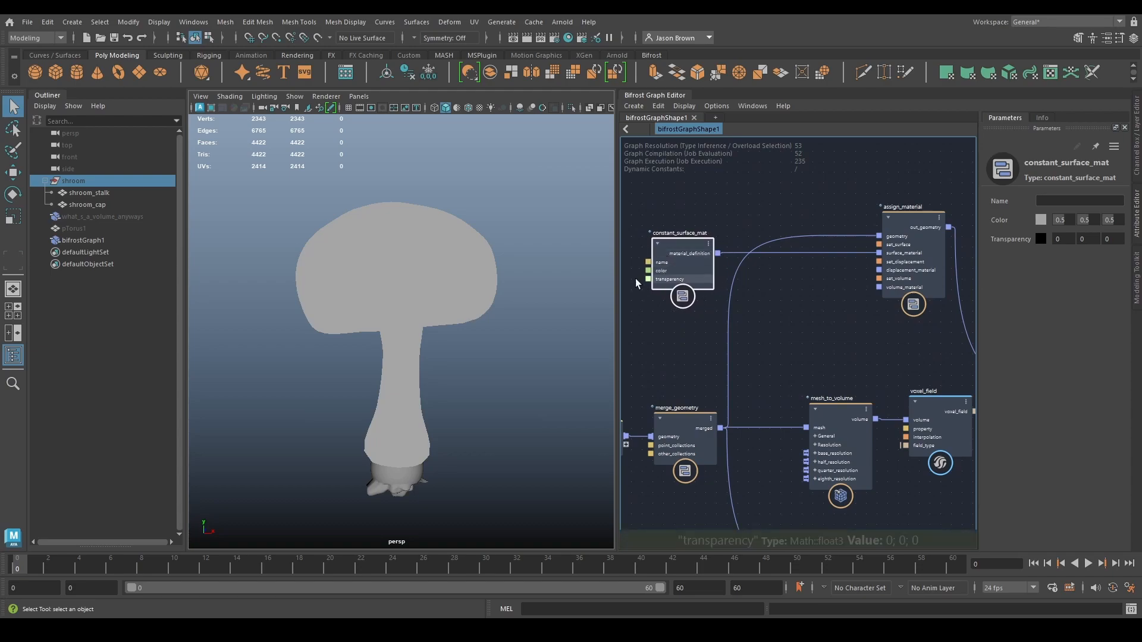
middle_drag(710, 305, 706, 313)
drag(1015, 239, 1067, 239)
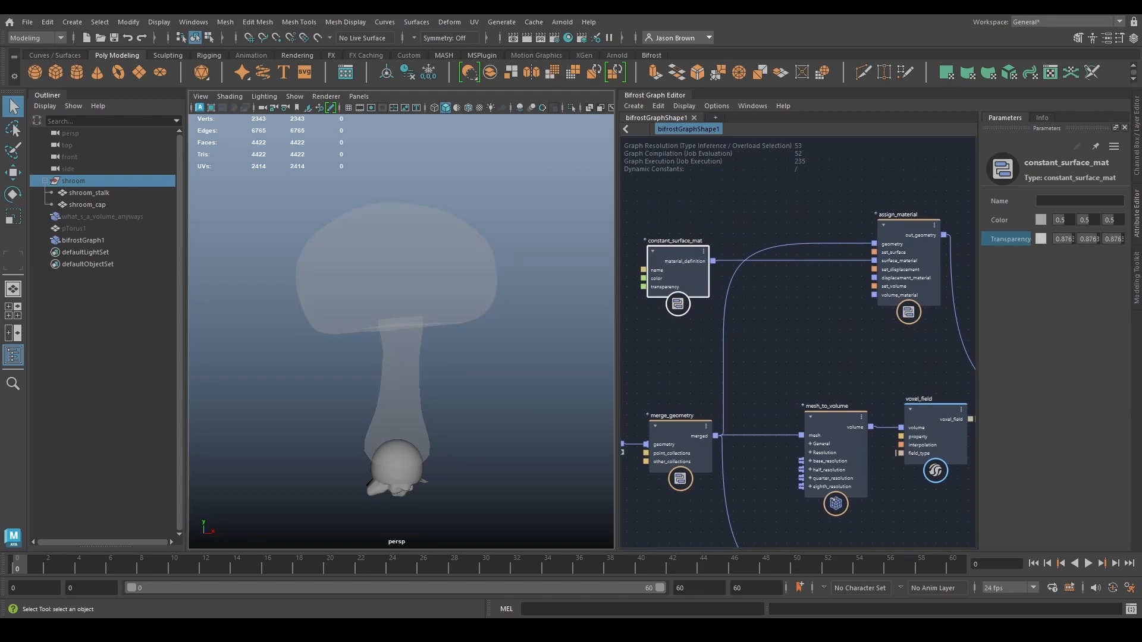
alt+drag(493, 419, 427, 424)
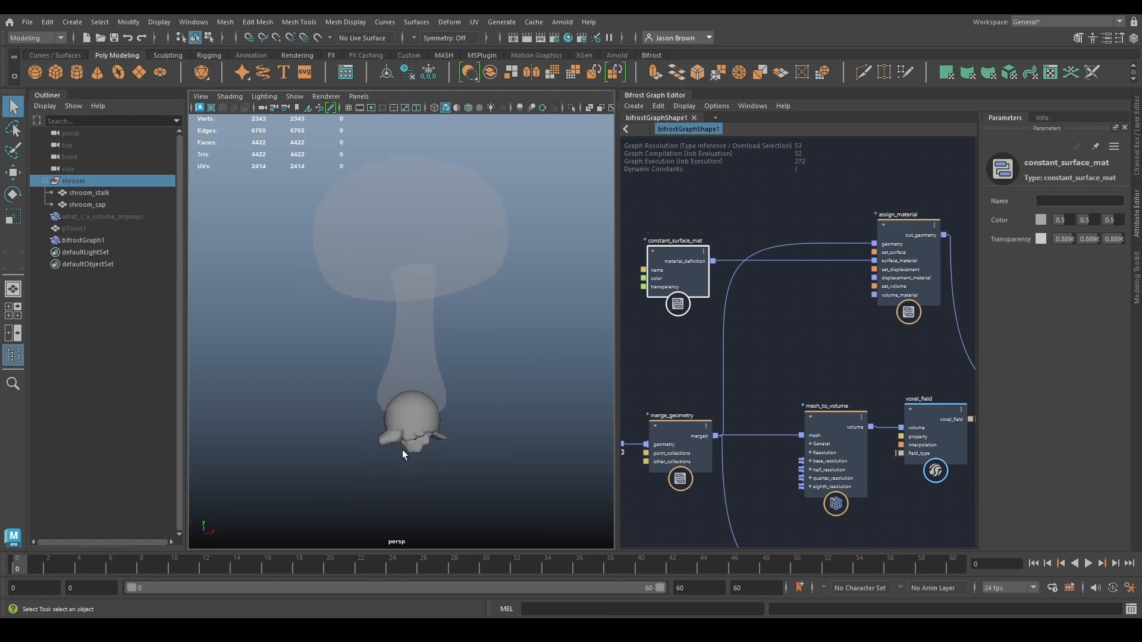
alt+middle_drag(875, 370, 384, 396)
alt+middle_drag(791, 377, 688, 380)
mouse_move(785, 354)
alt+middle_down()
mouse_move(862, 333)
mouse_move(818, 335)
alt+middle_up()
drag(749, 333, 748, 288)
text(trnasla)
key(ctrl+a)
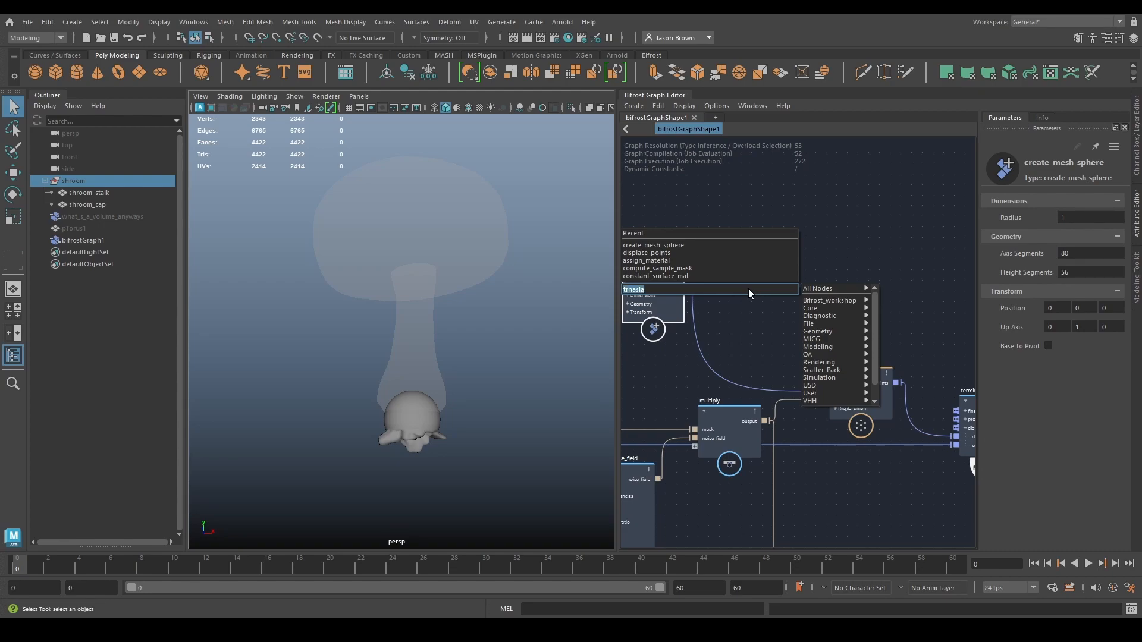
text(translate)
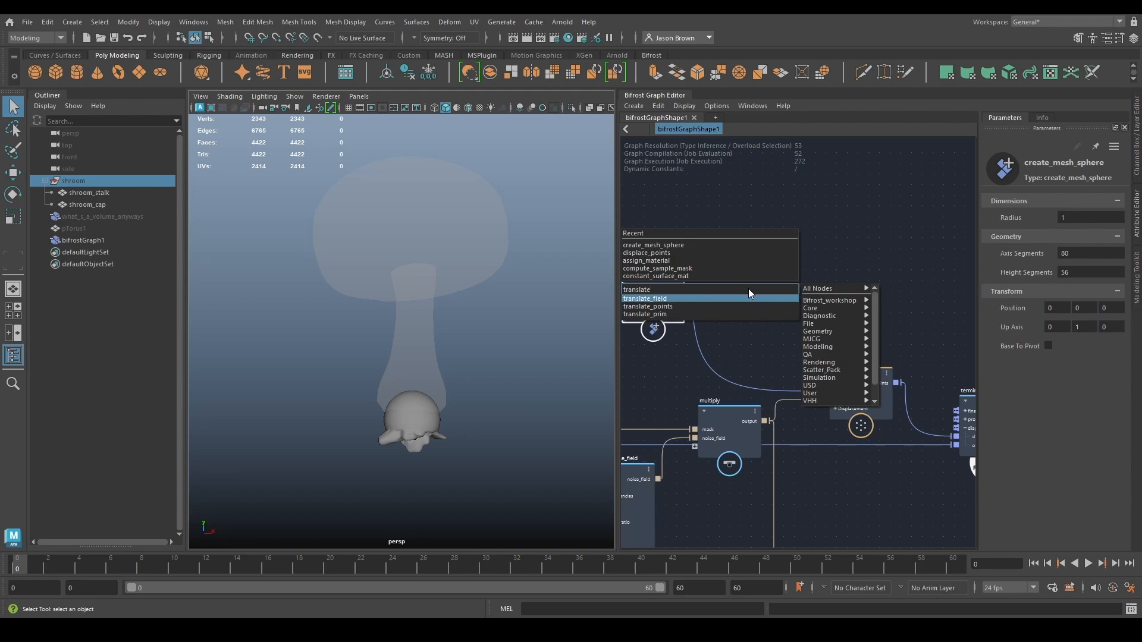
key(Down)
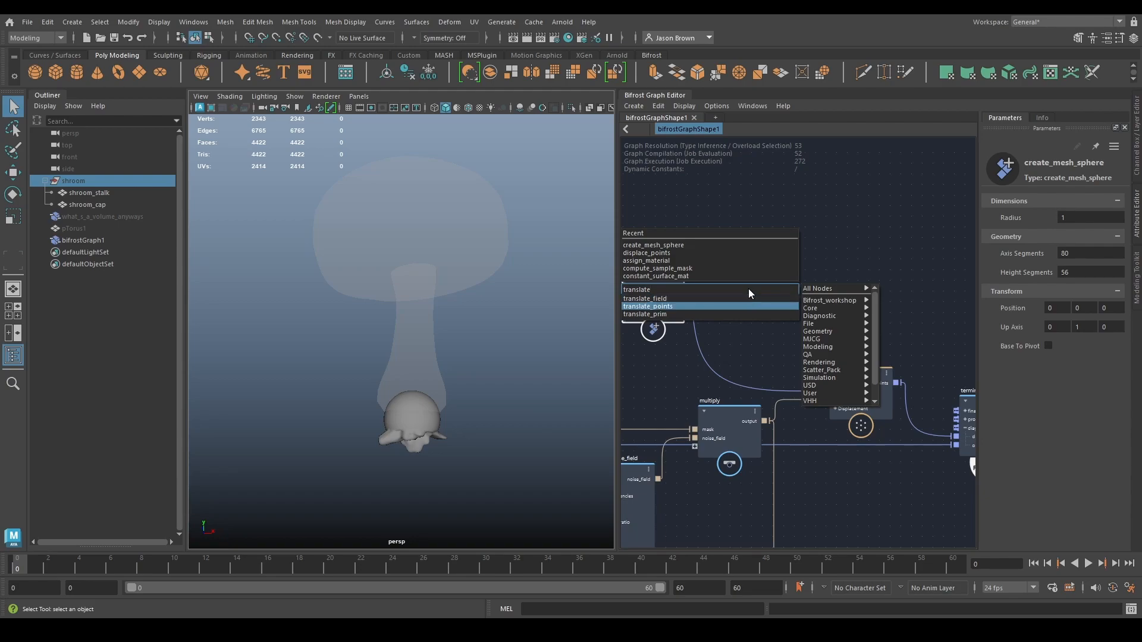
key(Return)
drag(751, 317, 762, 275)
key(Delete)
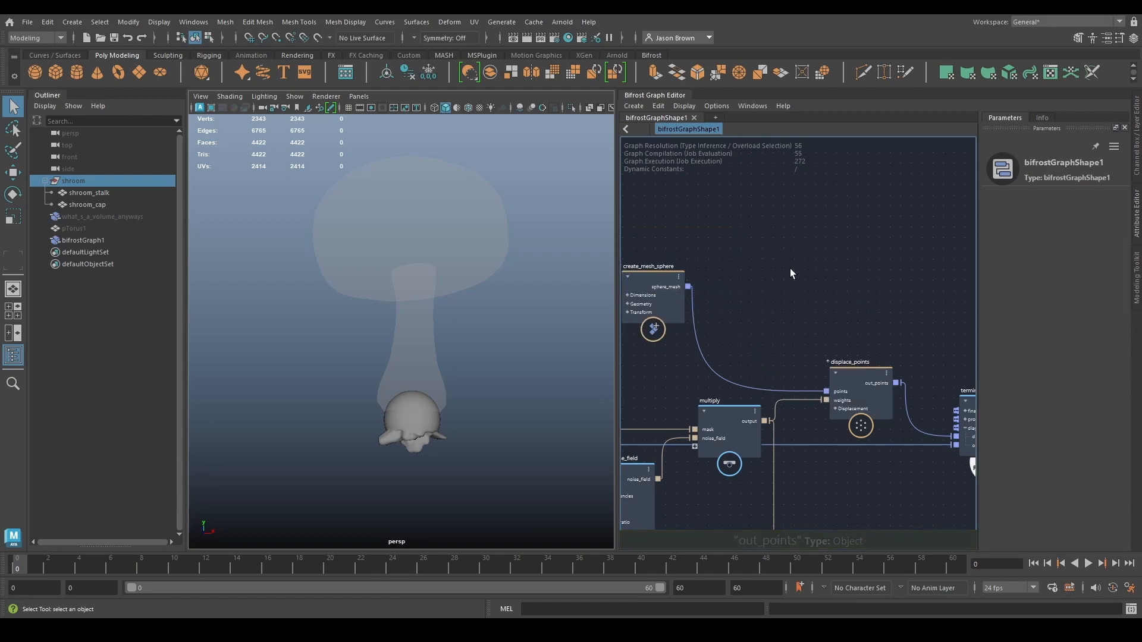
Create a locator in the scene and bring it into the Bifrost graph as an input node above create_mesh_sphere.
click(73, 22)
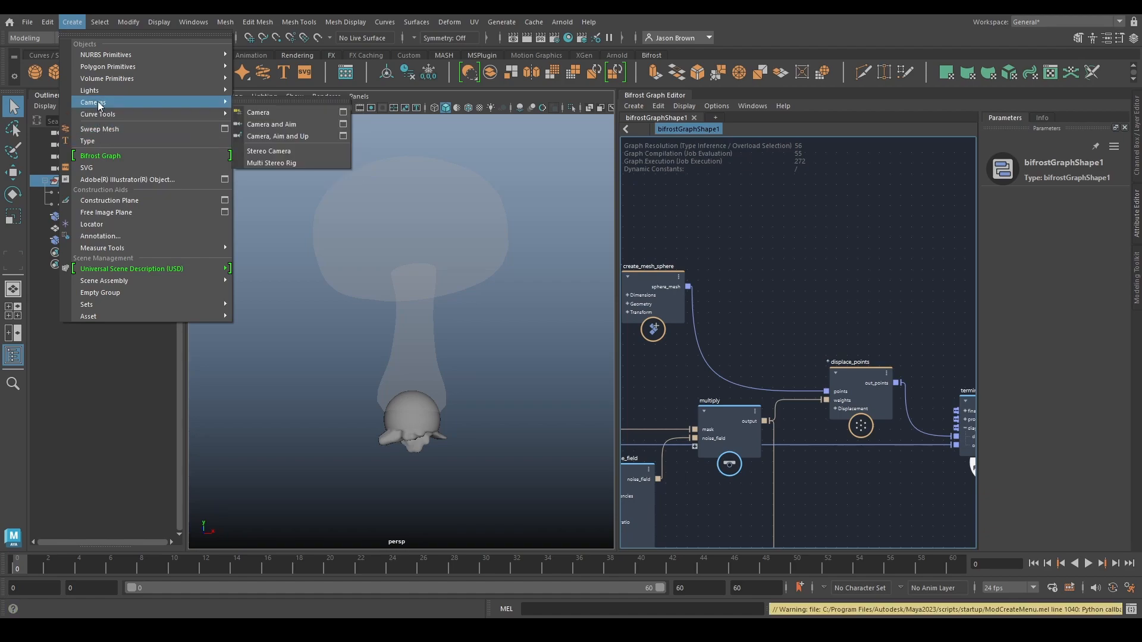
click(97, 224)
drag(94, 254, 690, 226)
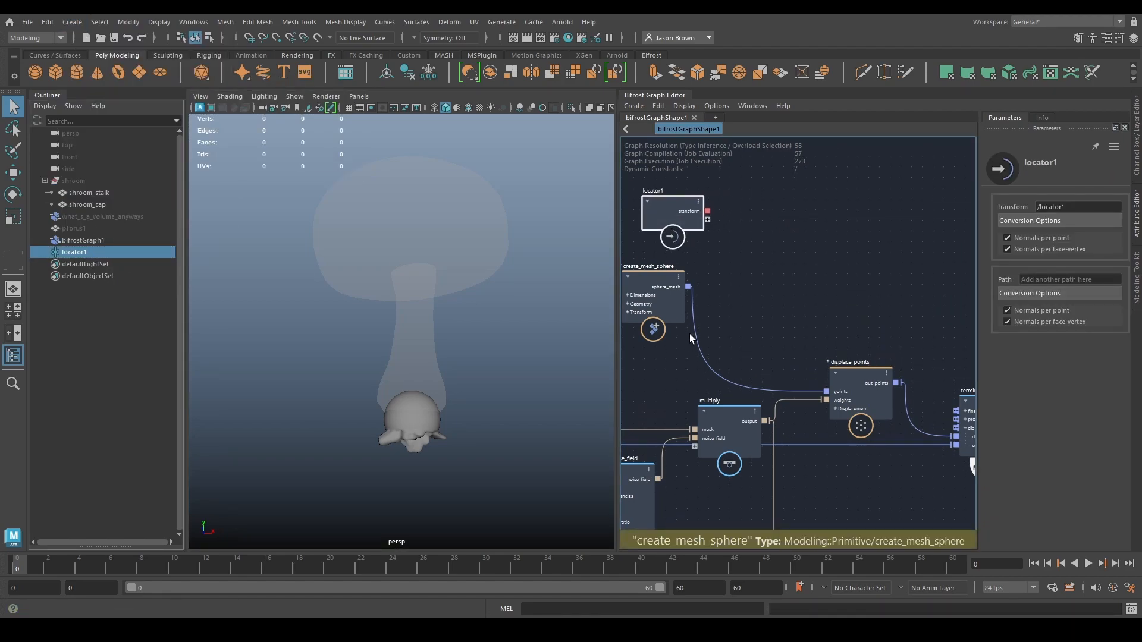
Add a transform_points node fed by create_mesh_sphere's sphere_mesh output and place it beside the sphere node.
key(Tab)
text(transf)
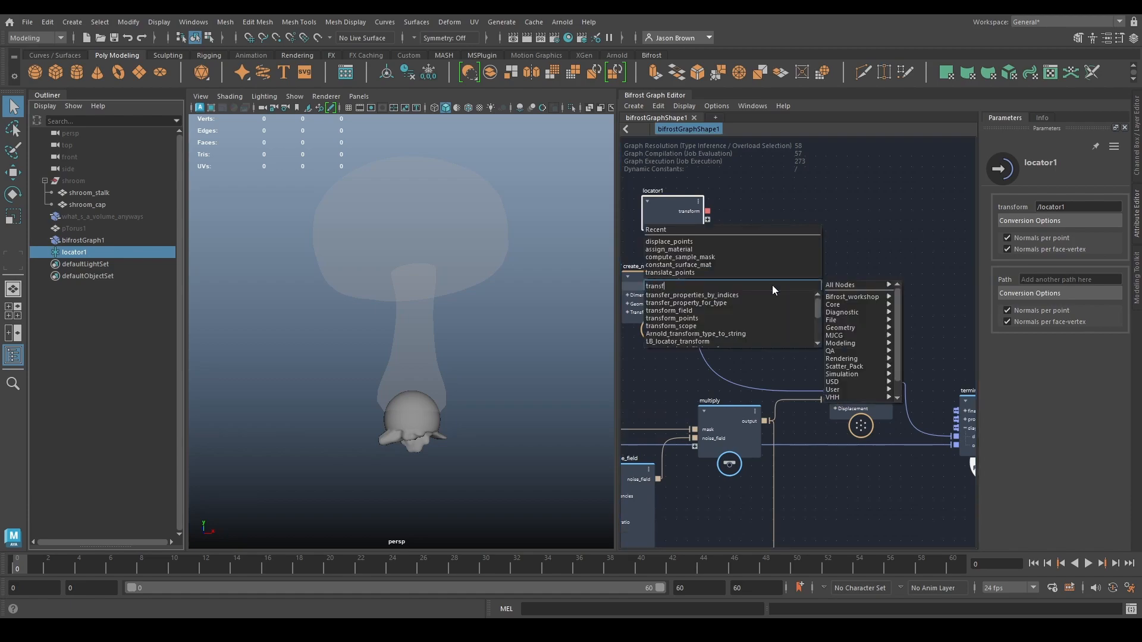
text(orm_p)
key(Return)
alt+middle_drag(772, 286, 769, 302)
drag(781, 326, 779, 298)
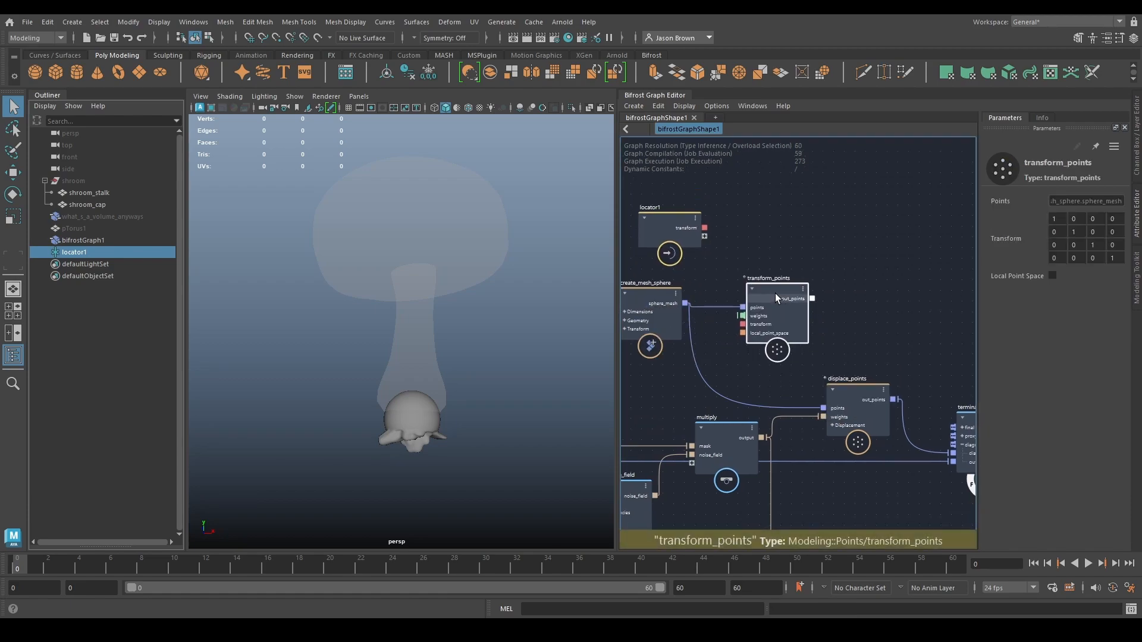
Connect the locator's transform to transform_points, and transform_points' out_points to the points input of displace_points.
drag(704, 228, 743, 324)
alt+middle_drag(799, 299, 739, 287)
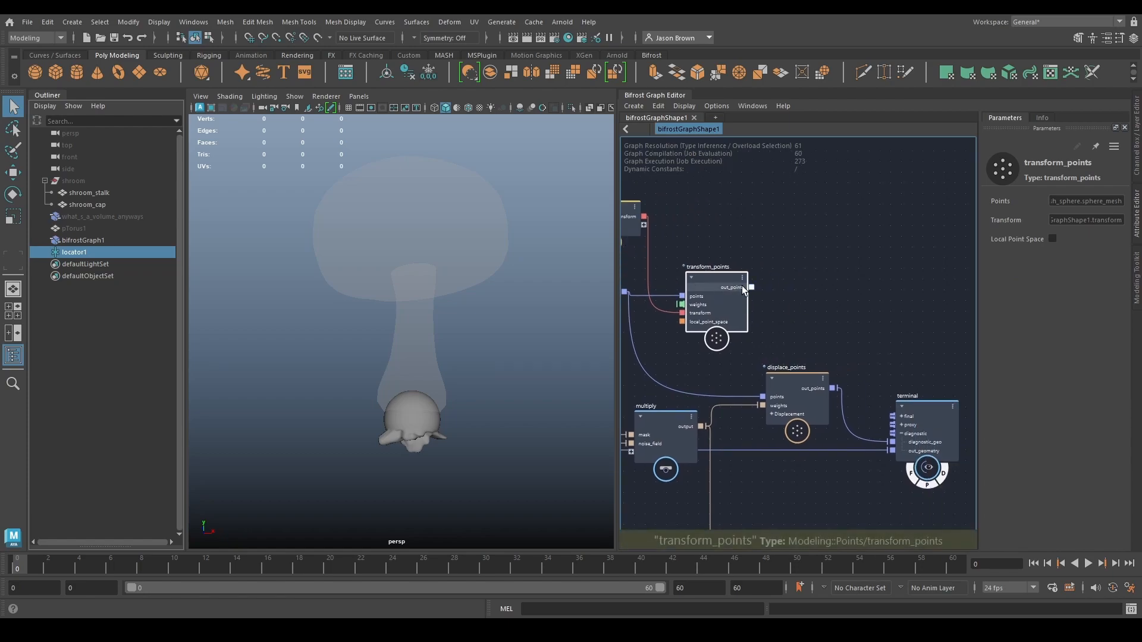
drag(752, 286, 765, 397)
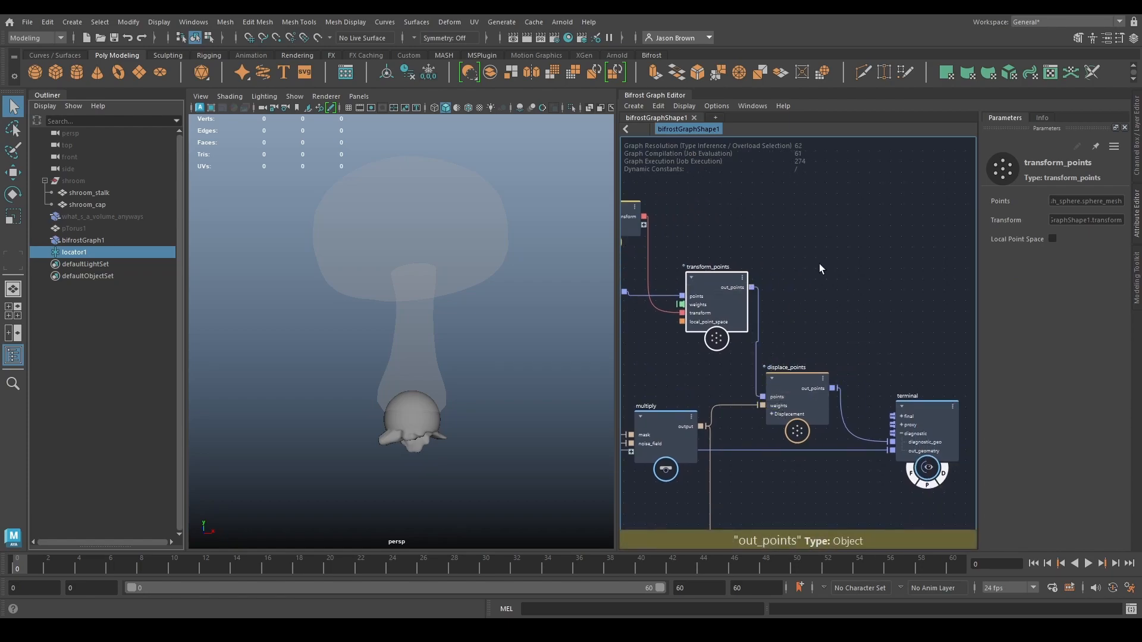
Move the locator up to the mushroom cap so the sphere partly overlaps the cap's edge.
key(w)
drag(412, 360, 437, 173)
alt+middle_drag(476, 210, 507, 307)
alt+drag(507, 307, 445, 340)
key(r)
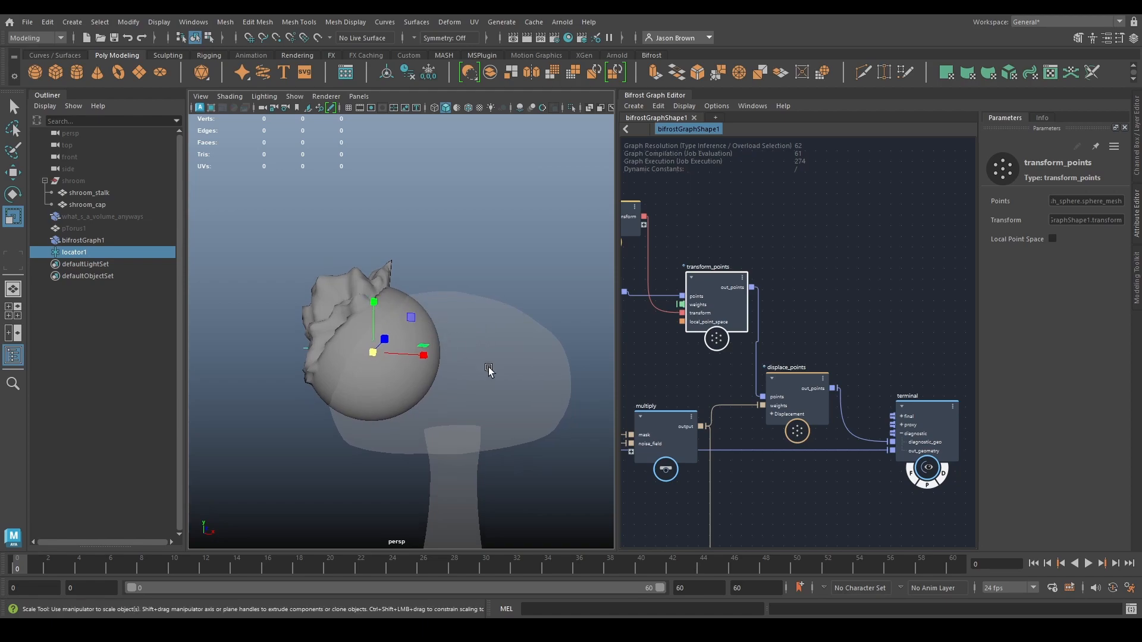
Review the mask_field, fractal_noise_field and mesh_to_volume settings against the displacement on the sphere where it crosses the mushroom cap.
alt+middle_drag(750, 422, 918, 233)
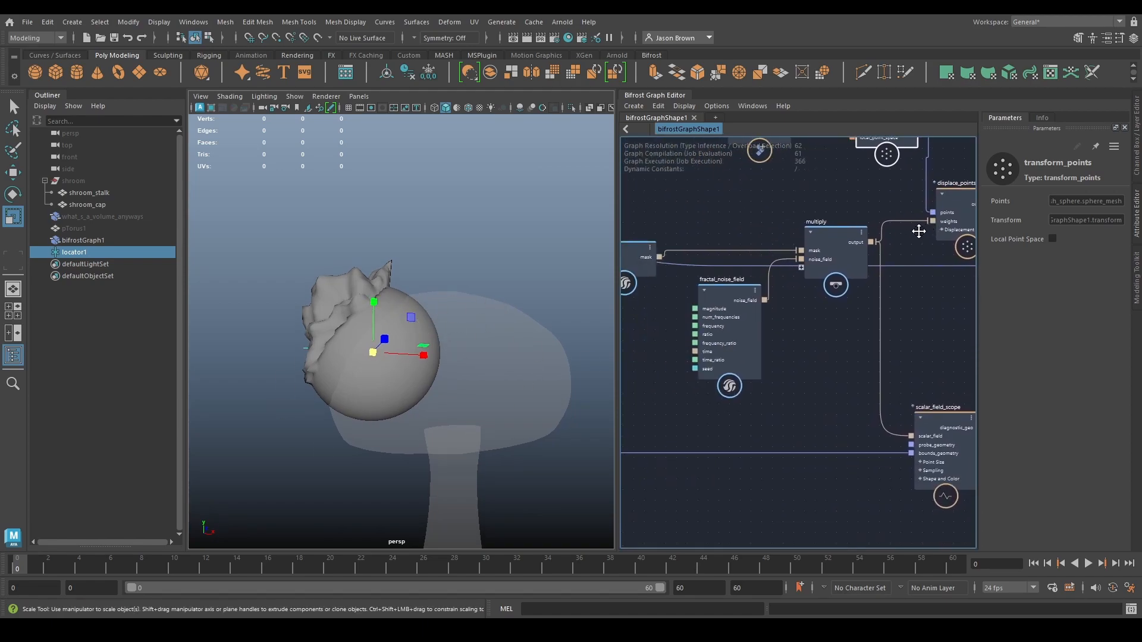
click(741, 311)
alt+middle_drag(696, 315, 796, 398)
click(716, 337)
drag(716, 333, 716, 330)
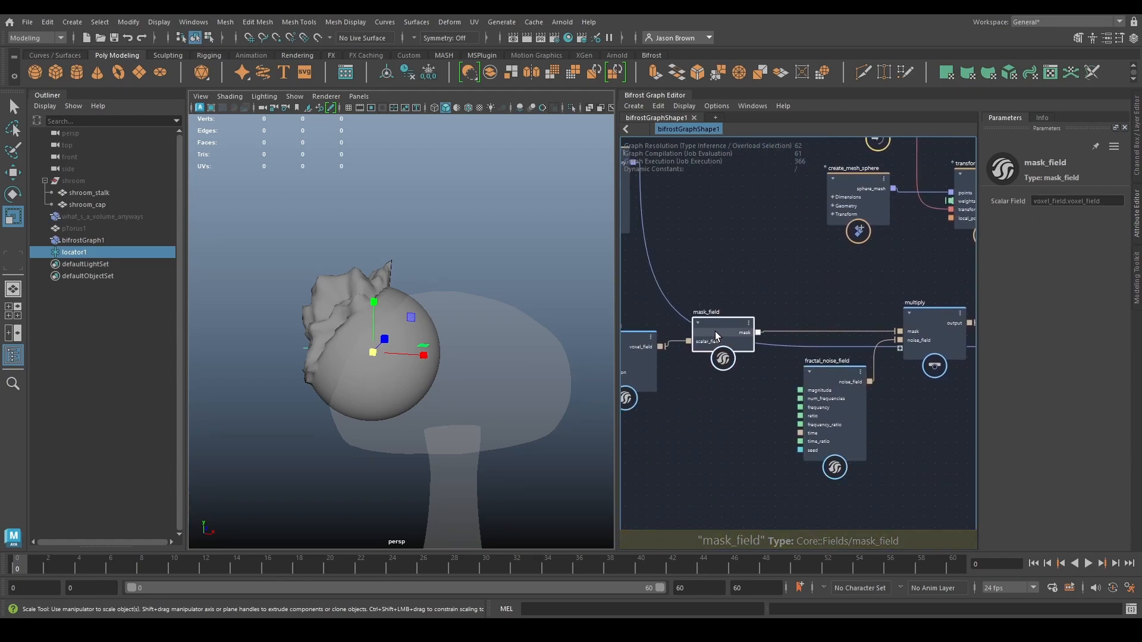
alt+middle_drag(427, 358, 433, 353)
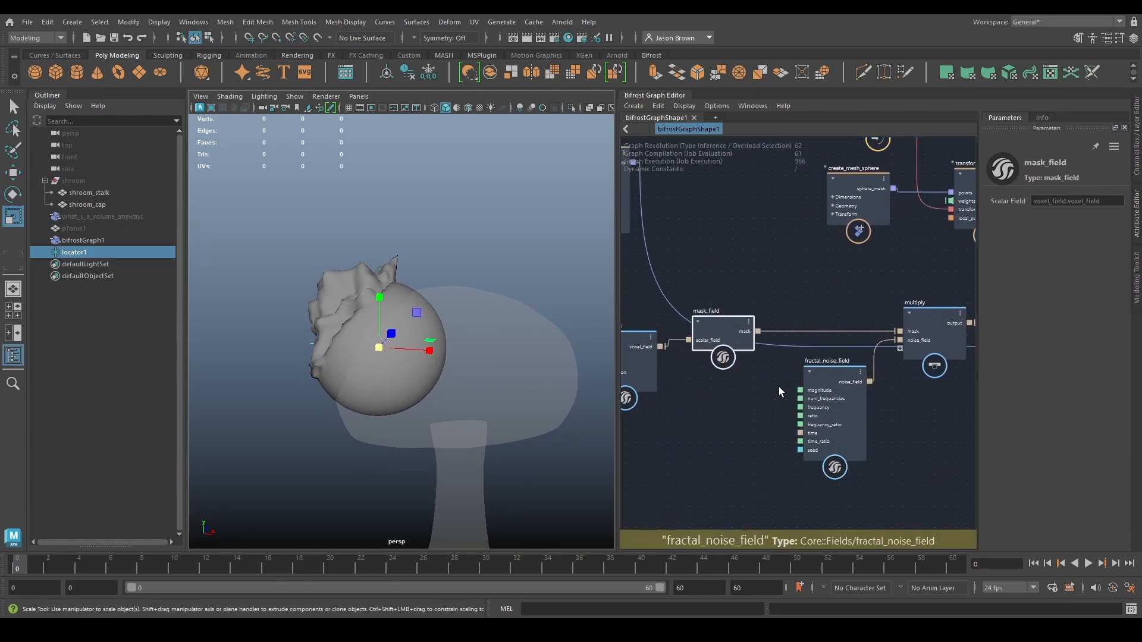
click(827, 400)
alt+drag(543, 396, 358, 354)
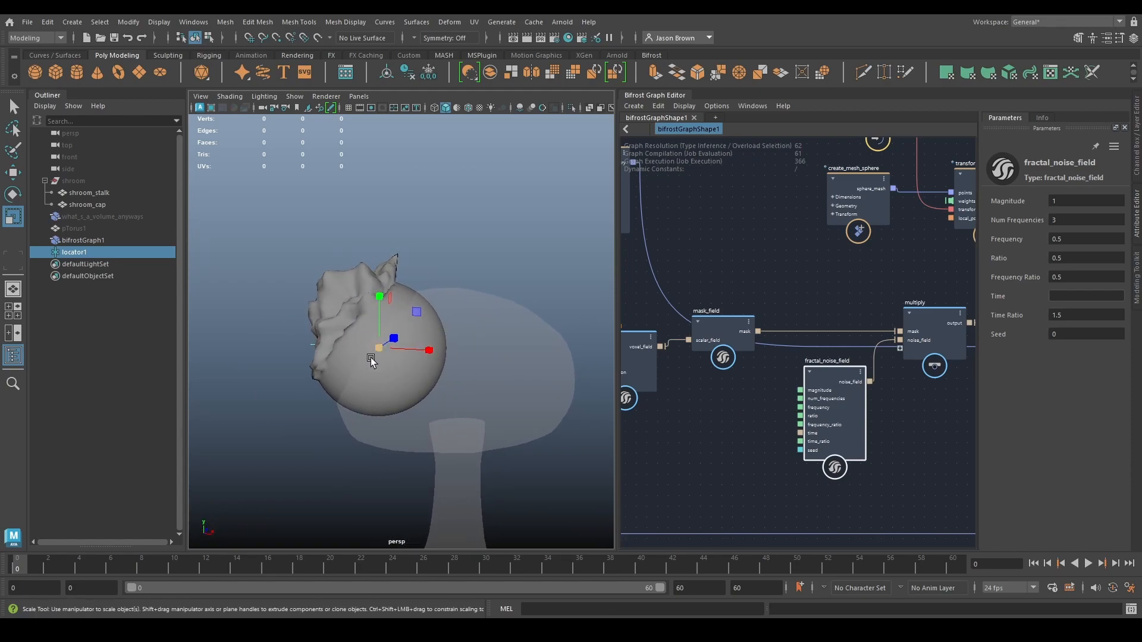
mouse_move(350, 373)
alt+mouse_down()
mouse_move(405, 362)
mouse_move(489, 369)
mouse_move(530, 400)
mouse_move(372, 375)
alt+mouse_up()
key(q)
scroll(428, 327, up, 5)
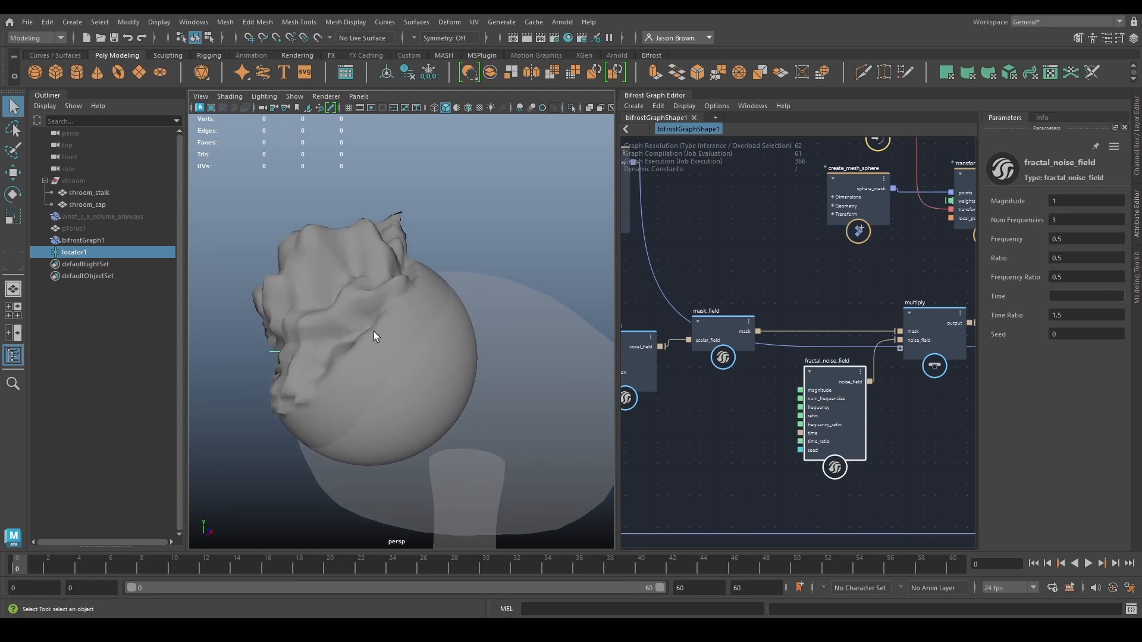
alt+middle_drag(706, 369, 876, 351)
alt+middle_drag(763, 409, 846, 404)
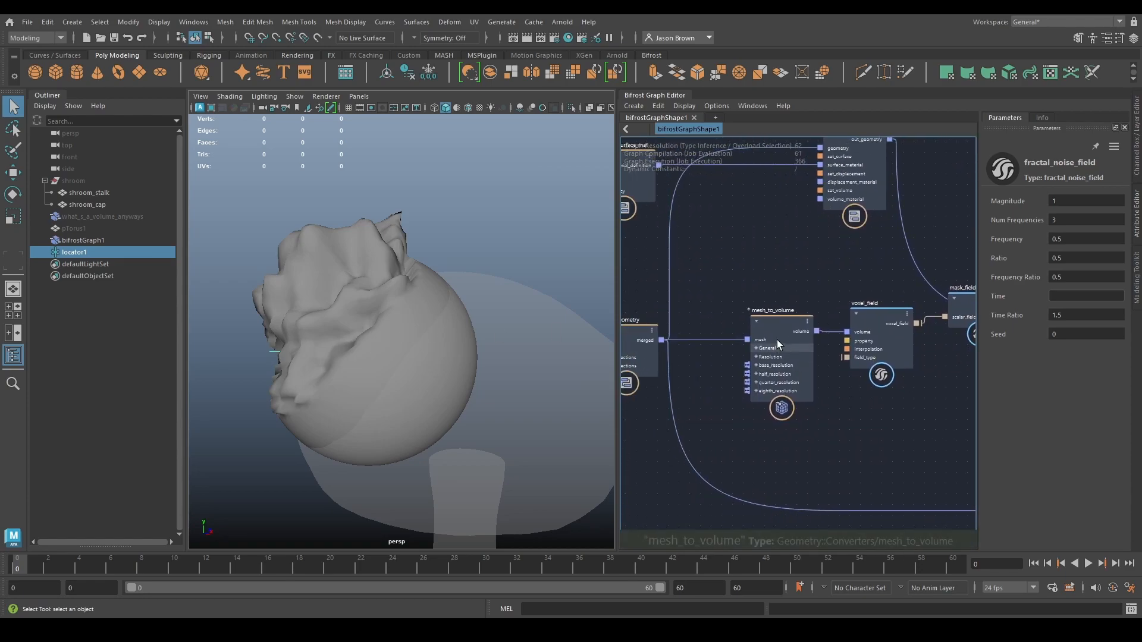
click(774, 320)
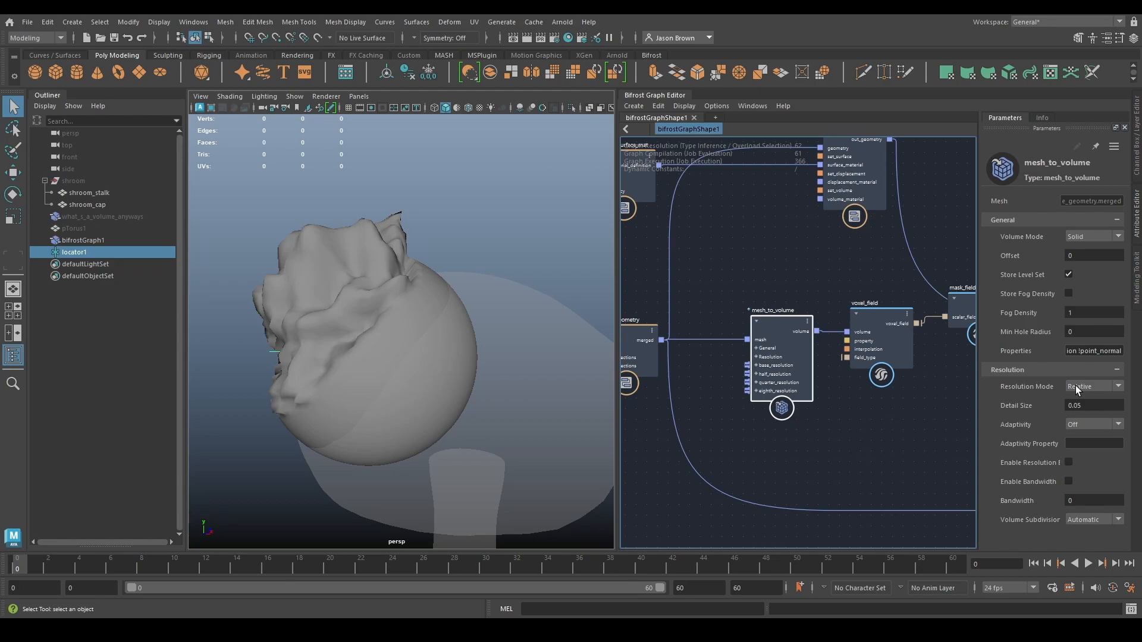
alt+middle_drag(876, 393, 723, 363)
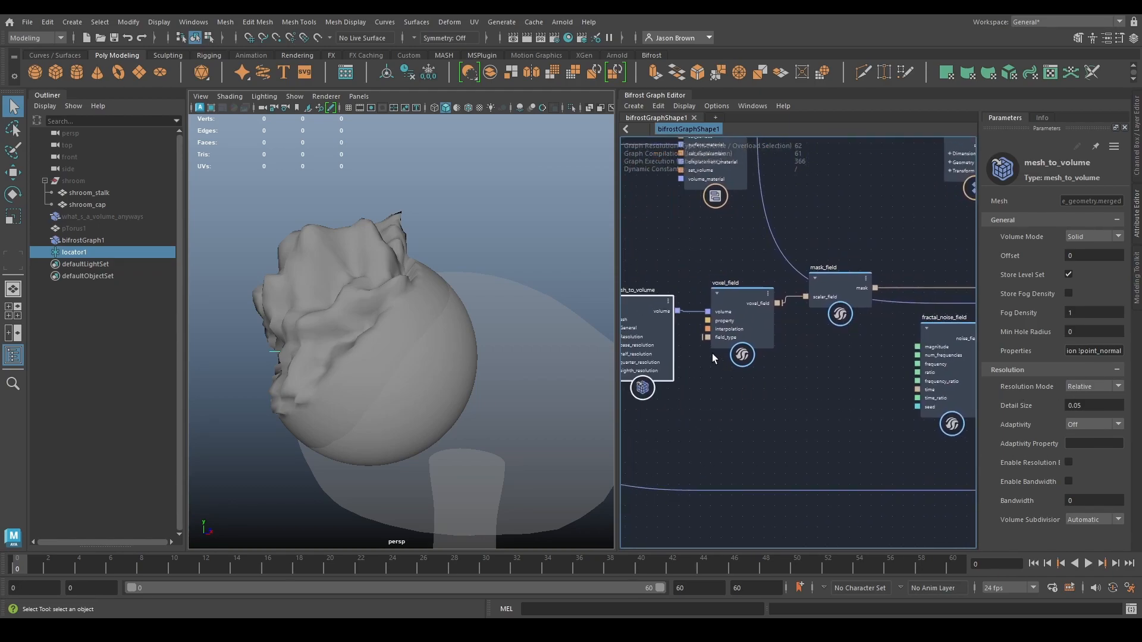
Add a volume_scope node fed by mesh_to_volume's volume and connect its diagnostic_geo to the terminal's diagnostic input.
drag(679, 311, 758, 445)
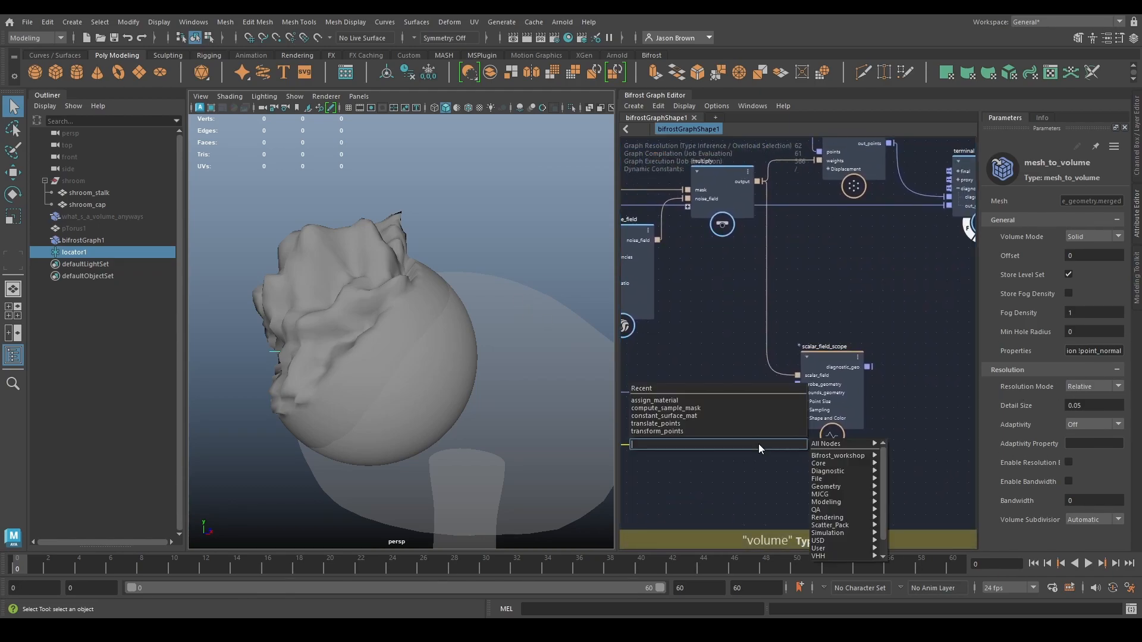
text(scope)
click(796, 466)
alt+middle_drag(809, 461, 772, 428)
drag(755, 436, 927, 262)
Separate volume_scope and scalar_field_scope vertically in the graph, and inspect the mushroom volume's voxel tiles from several angles.
alt+middle_drag(937, 281, 800, 383)
click(800, 388)
drag(773, 361, 779, 260)
alt+drag(375, 298, 409, 308)
alt+middle_drag(707, 410, 862, 356)
alt+right_drag(507, 337, 329, 320)
alt+drag(329, 325, 249, 322)
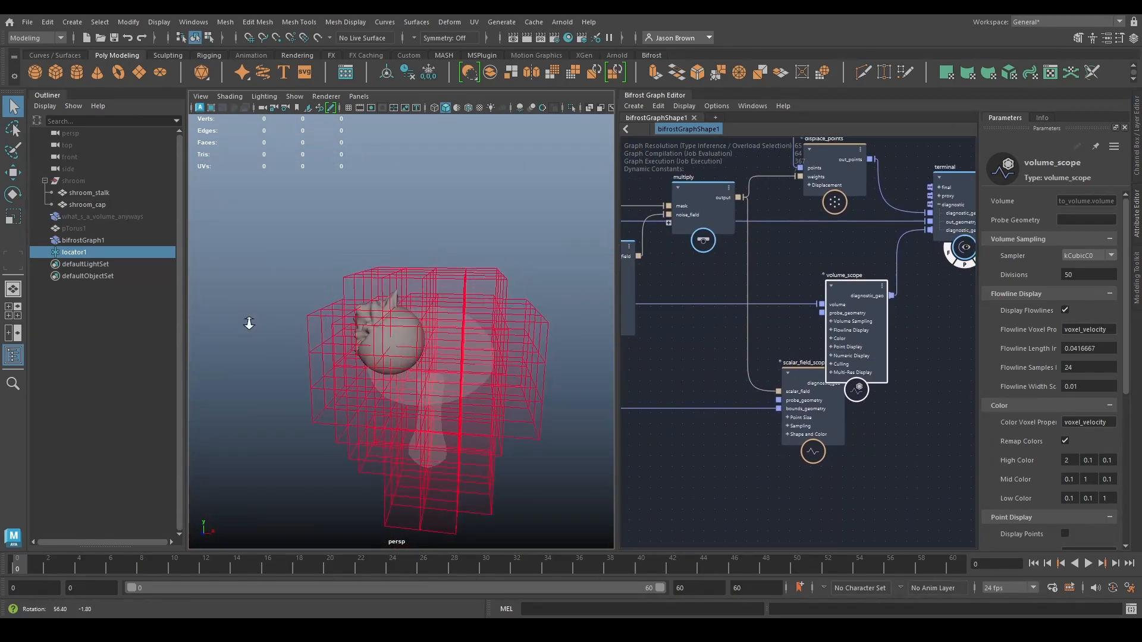
alt+right_drag(248, 321, 416, 359)
mouse_move(415, 359)
alt+mouse_down()
mouse_move(375, 359)
mouse_move(434, 358)
alt+mouse_up()
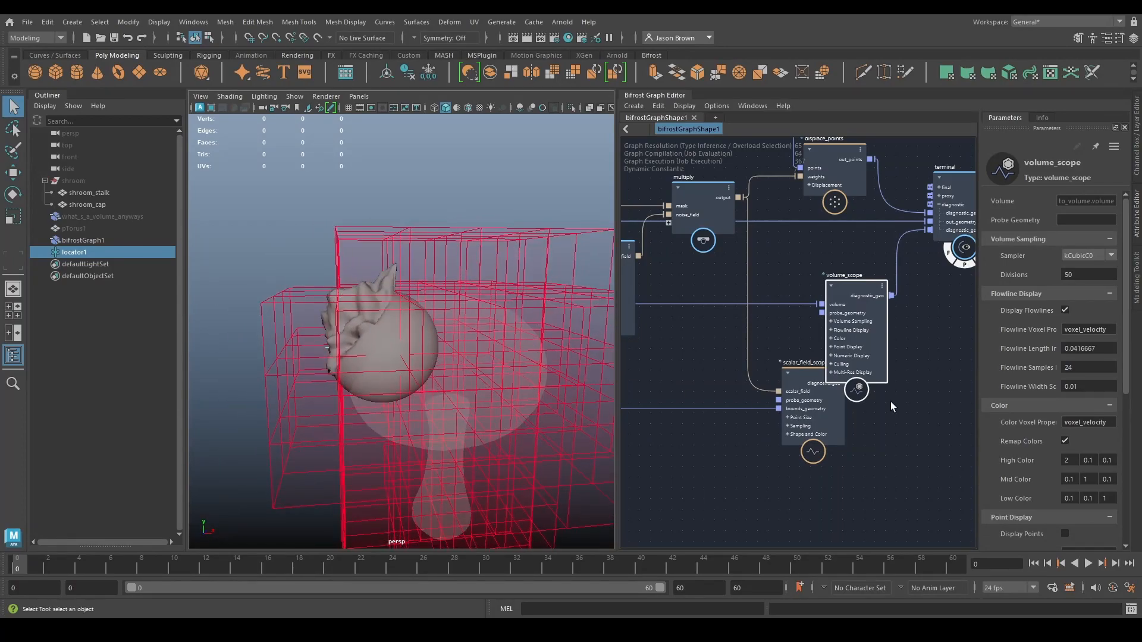
drag(815, 391, 820, 437)
Set mesh_to_volume's Resolution Mode to Absolute and inspect the voxel tiles around the sphere up close.
alt+middle_drag(672, 464, 810, 536)
click(821, 312)
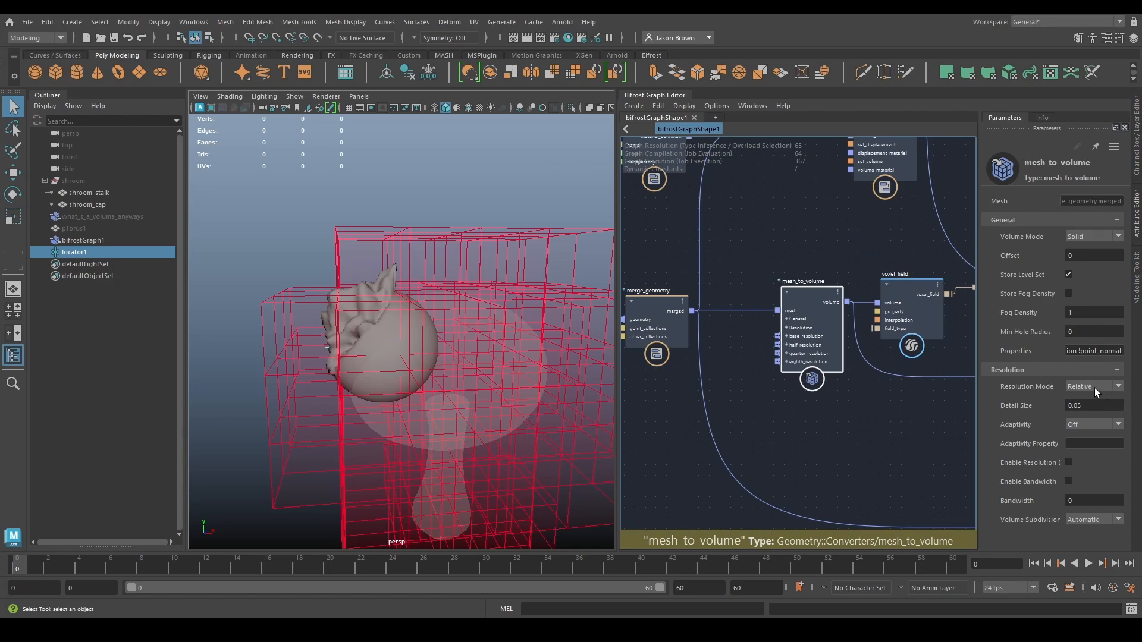
click(1079, 388)
click(1089, 401)
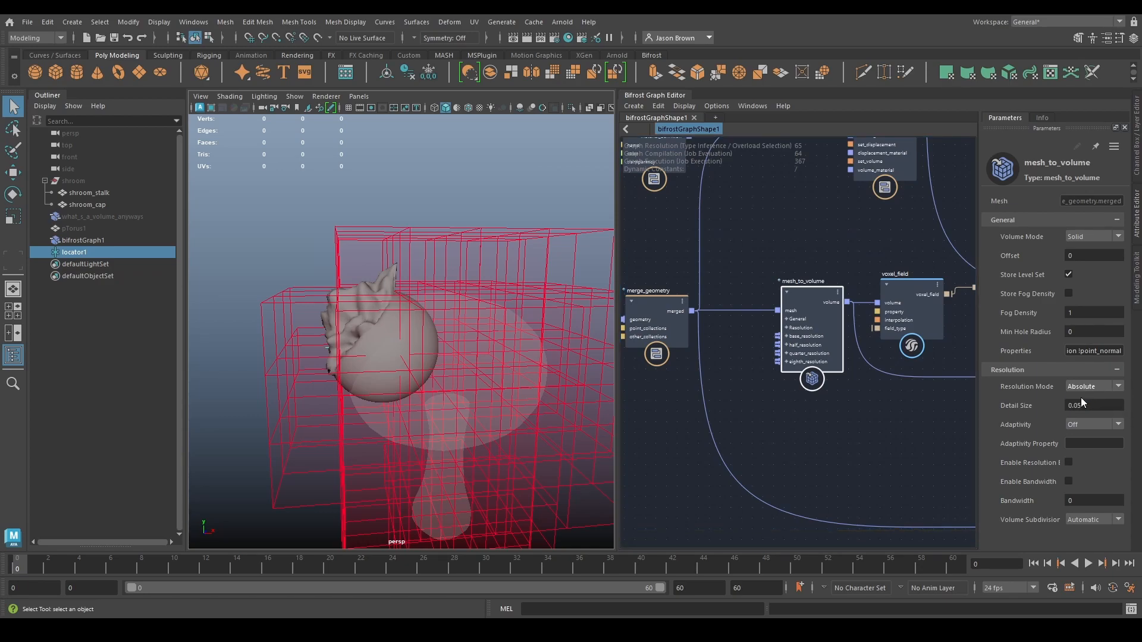
mouse_move(348, 426)
alt+mouse_down()
mouse_move(484, 369)
mouse_move(517, 421)
mouse_move(365, 418)
alt+mouse_up()
alt+right_drag(364, 419, 521, 452)
alt+drag(461, 382, 470, 407)
alt+right_drag(469, 407, 447, 411)
Disconnect volume_scope's diagnostic_geo from the terminal and inspect the displaced sphere against the mushroom from both sides.
alt+middle_drag(880, 436, 677, 409)
alt+middle_drag(928, 420, 684, 406)
alt+middle_drag(849, 333, 841, 362)
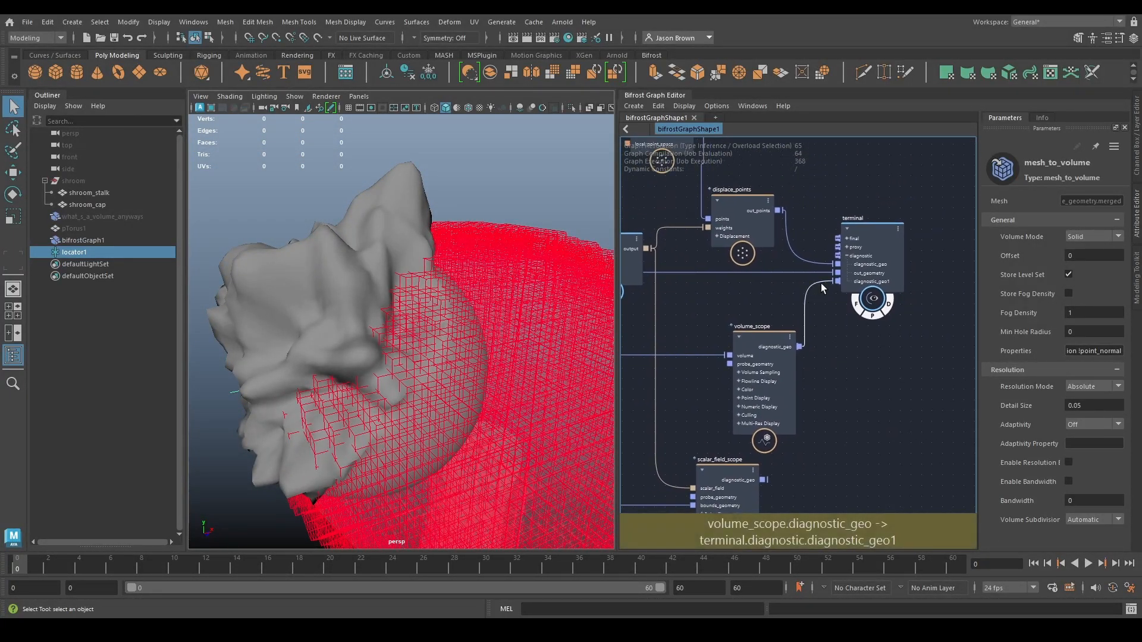
click(755, 338)
drag(817, 284, 834, 363)
alt+drag(466, 380, 594, 390)
alt+drag(649, 382, 672, 380)
alt+right_drag(508, 346, 298, 350)
alt+drag(506, 359, 232, 344)
alt+right_drag(232, 345, 321, 349)
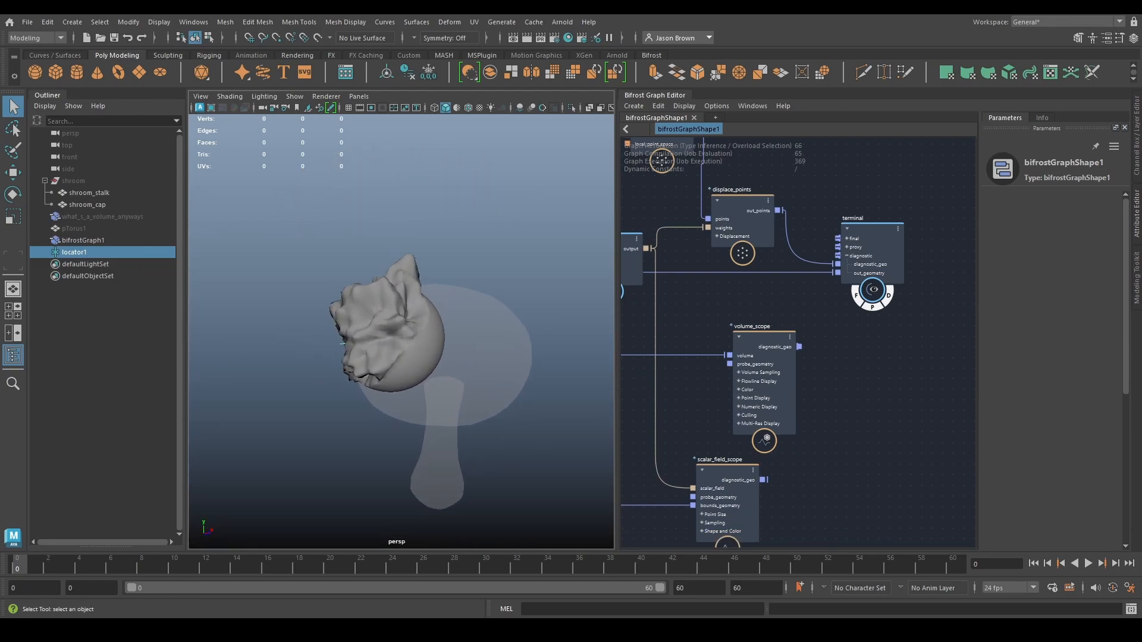
alt+drag(321, 349, 476, 384)
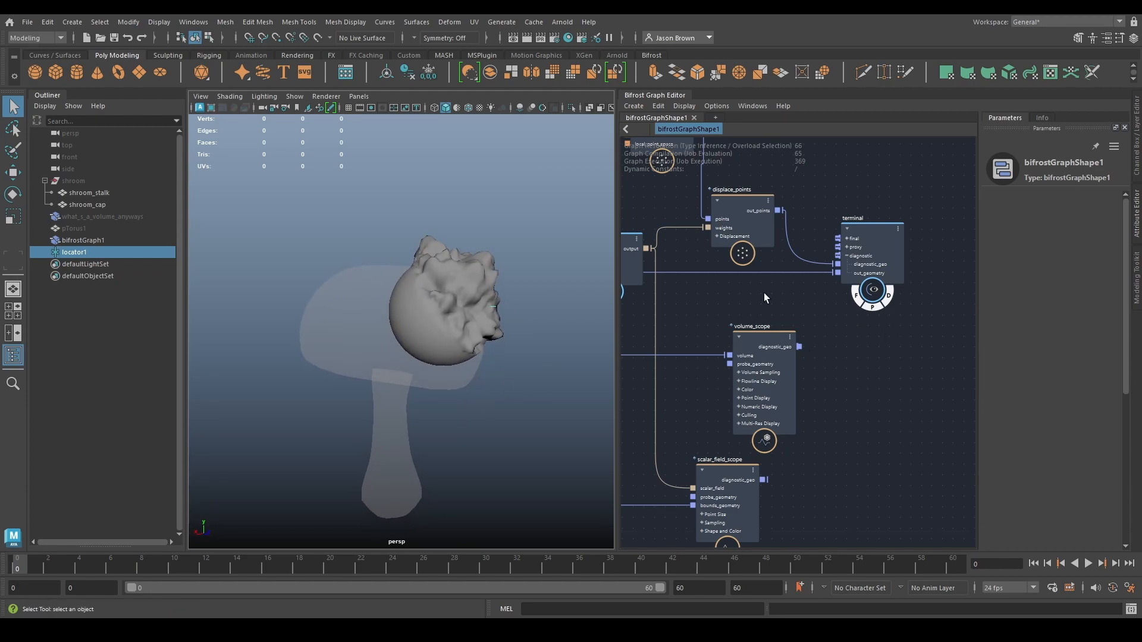
Connect scalar_field_scope's diagnostic_geo to the terminal to display the masked noise field samples.
alt+middle_drag(762, 296, 976, 301)
alt+middle_drag(852, 327, 664, 323)
drag(813, 480, 888, 256)
mouse_move(452, 381)
alt+mouse_down()
mouse_move(541, 387)
mouse_move(601, 357)
mouse_move(627, 366)
mouse_move(420, 373)
mouse_move(438, 372)
alt+mouse_up()
Review the displacement chain by examining the displace_points, create_mesh_sphere, transform_points and locator nodes.
alt+middle_drag(779, 263, 738, 337)
drag(753, 311, 759, 306)
alt+middle_drag(732, 331, 881, 325)
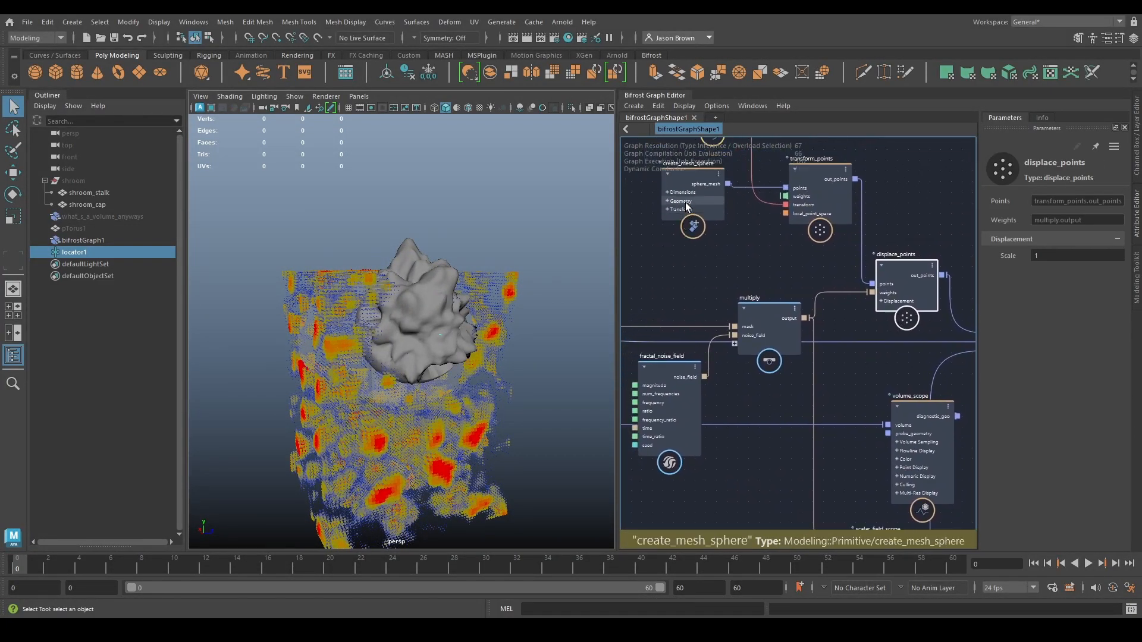
drag(685, 204, 677, 210)
alt+middle_drag(705, 222, 714, 264)
drag(818, 216, 793, 219)
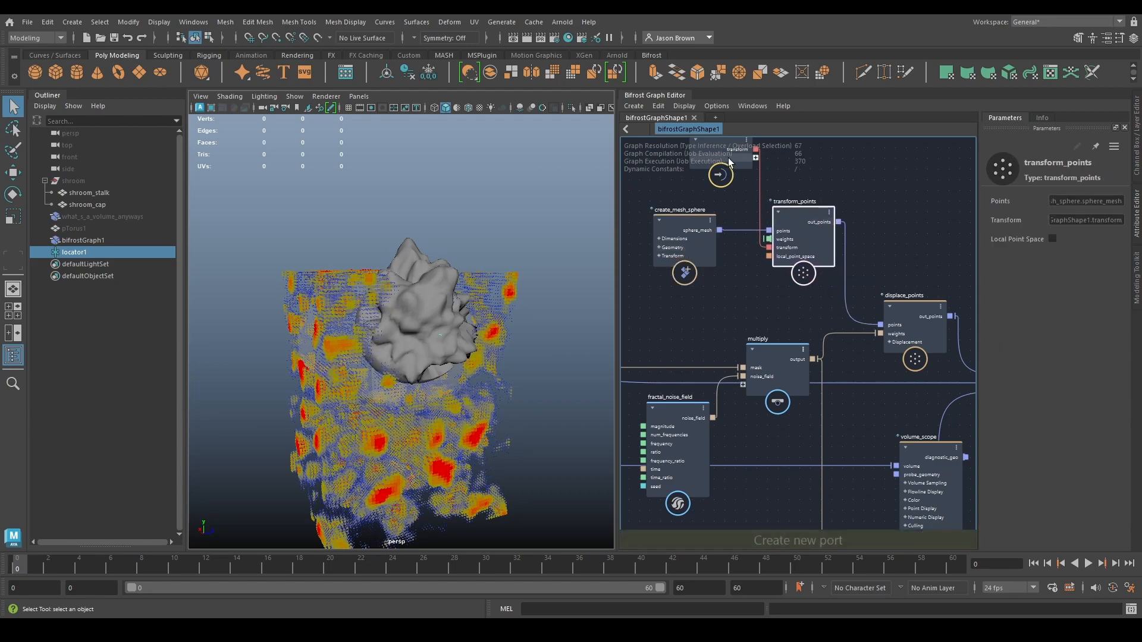
drag(728, 162, 714, 183)
alt+middle_drag(782, 301, 665, 201)
Examine how the coloured field samples line up with the displaced and smooth areas of the sphere.
alt+drag(453, 358, 477, 349)
alt+right_drag(477, 350, 561, 375)
alt+drag(561, 375, 471, 341)
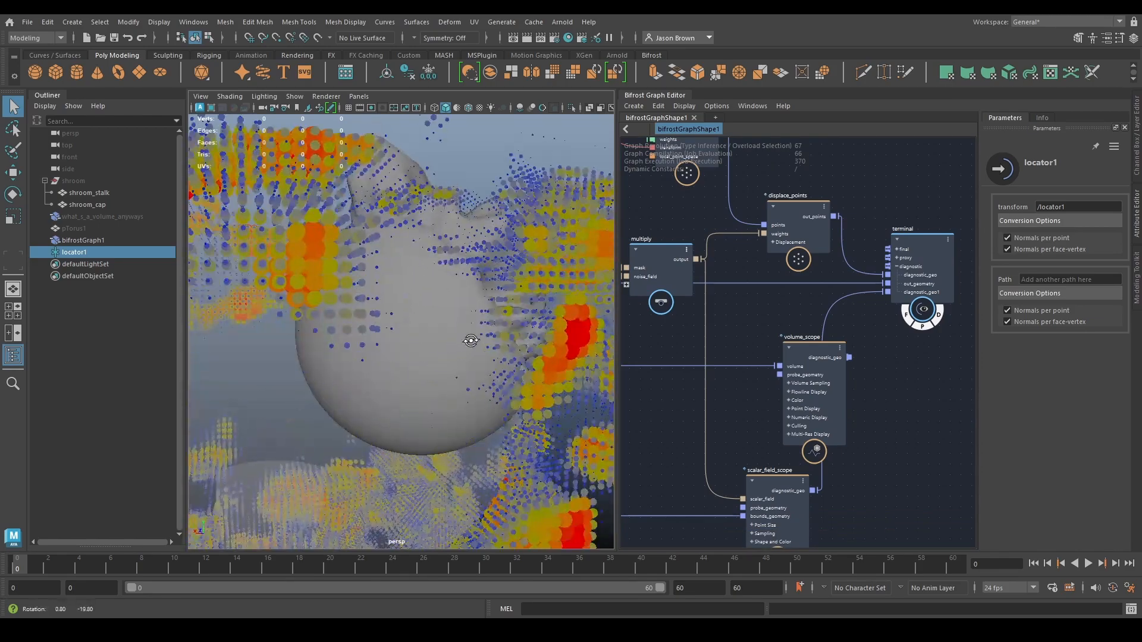
alt+drag(391, 376, 366, 383)
alt+right_drag(427, 360, 305, 354)
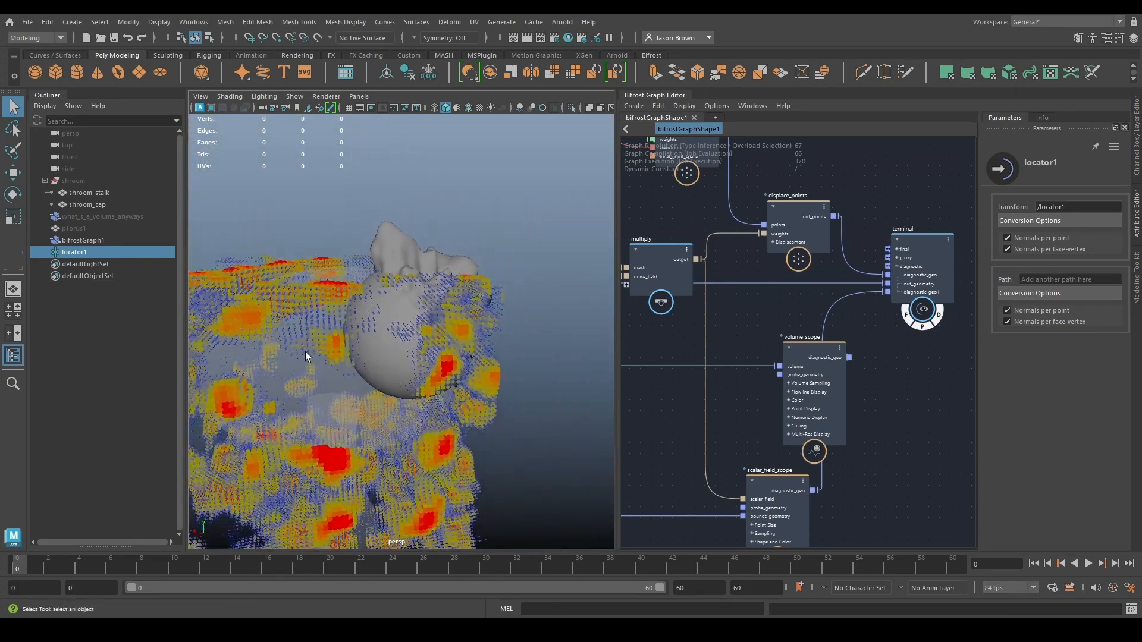
alt+drag(305, 355, 440, 333)
Move the locator sideways until the sphere sits completely outside the displayed field samples.
alt+middle_drag(730, 260, 766, 297)
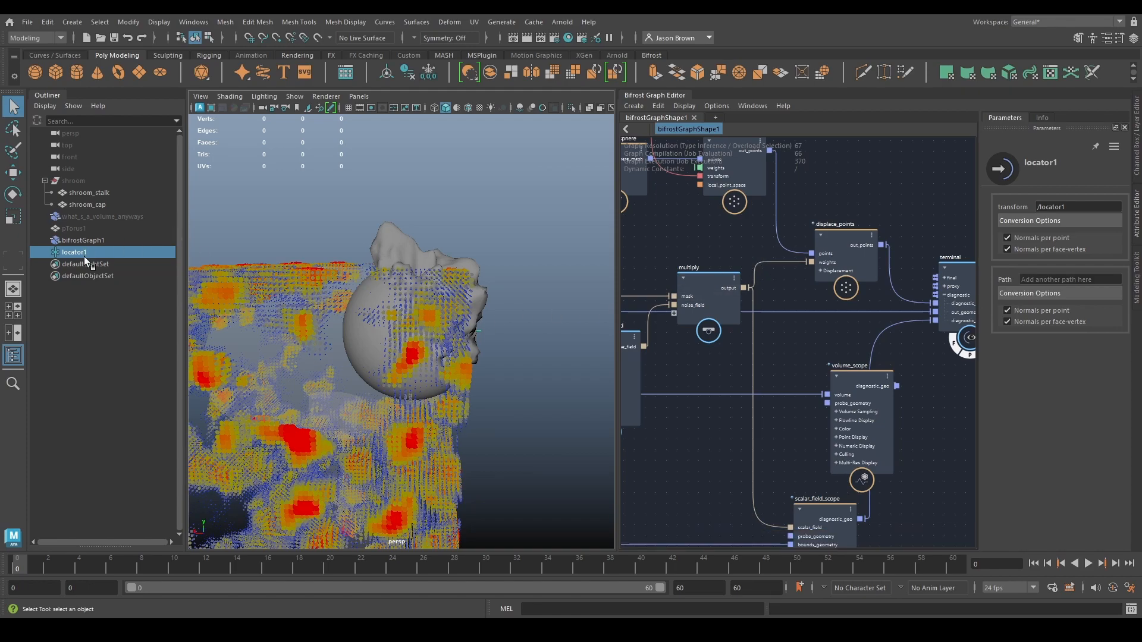
key(w)
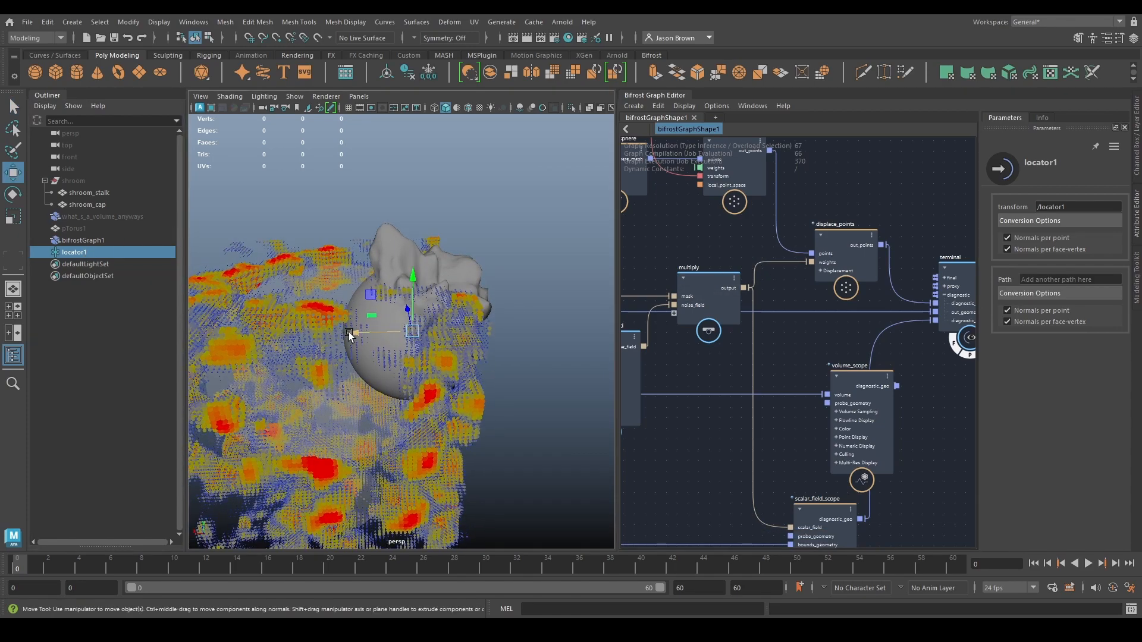
drag(376, 334, 407, 315)
Disconnect scalar_field_scope from the terminal and view the displaced sphere beside the mushroom.
click(917, 329)
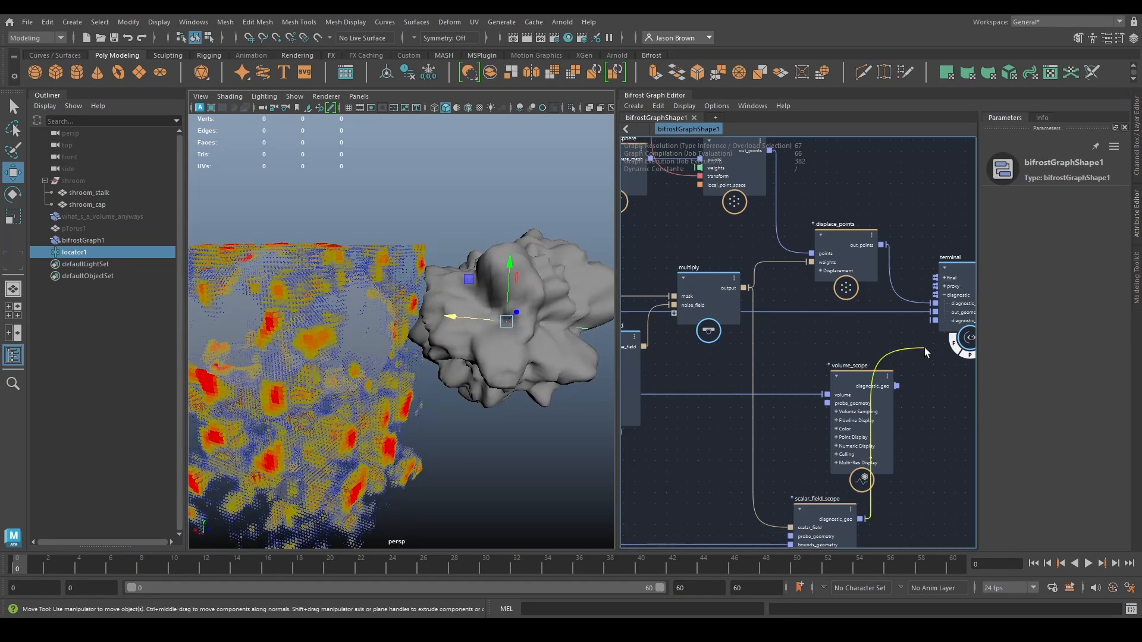
key(Delete)
alt+drag(375, 360, 530, 377)
Set fractal_noise_field's magnitude to 0.5 and frequency to 0.25, and move the locator back to the mushroom cap's edge.
alt+middle_drag(750, 397, 894, 382)
click(755, 341)
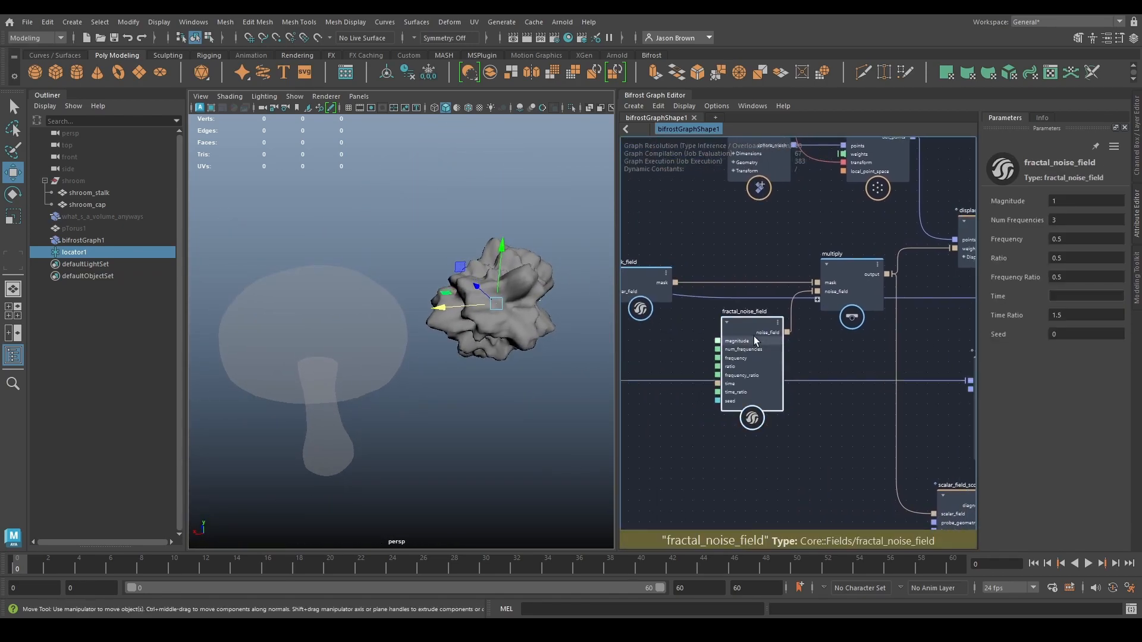
click(1064, 202)
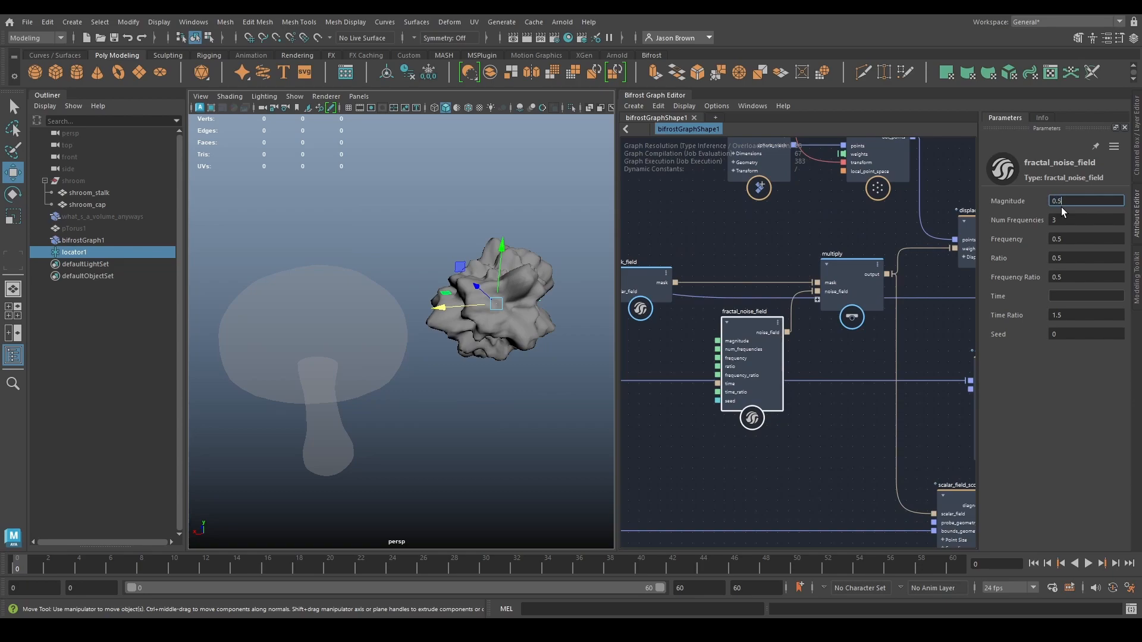
text(0.5)
key(Return)
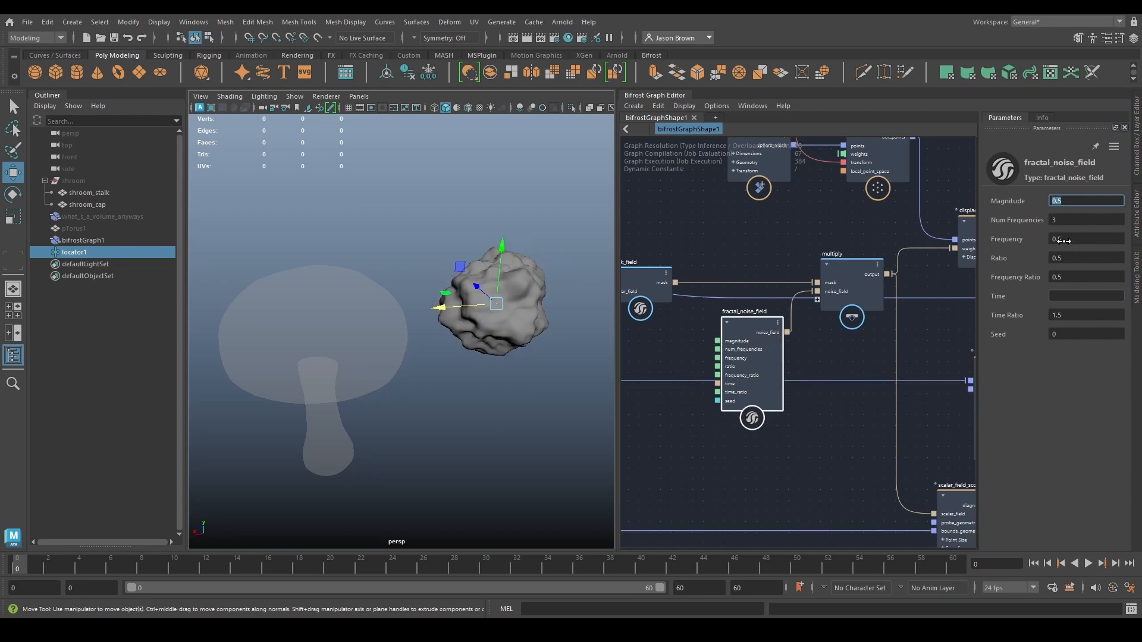
click(1122, 238)
text(0.25)
key(Return)
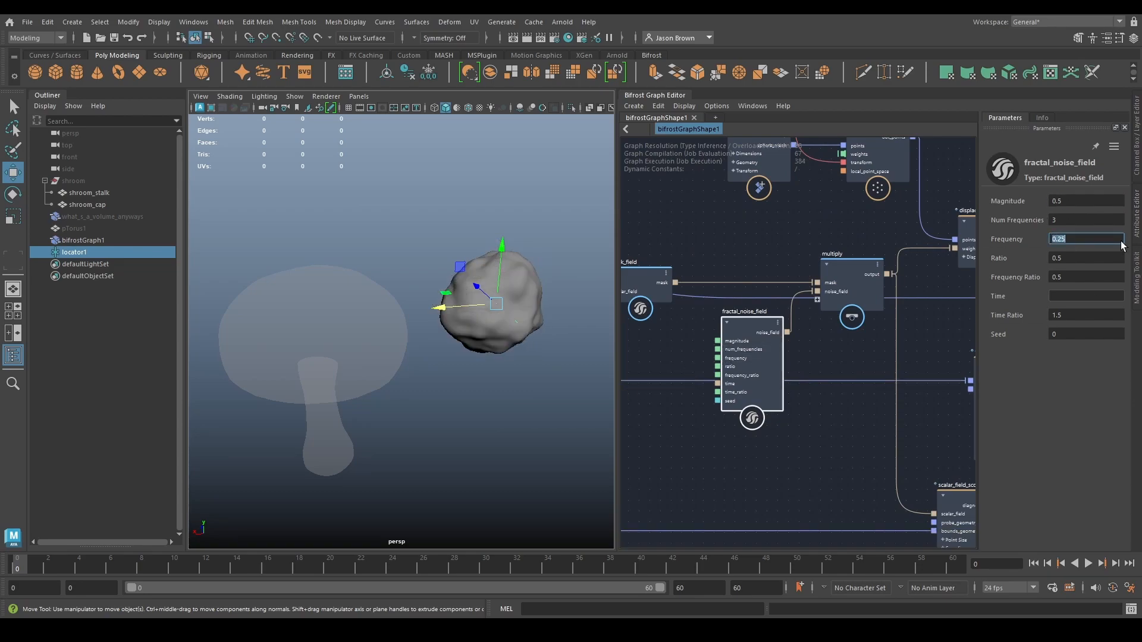
mouse_move(459, 365)
alt+mouse_down()
mouse_move(576, 390)
mouse_move(396, 357)
mouse_move(353, 318)
mouse_move(501, 336)
mouse_move(458, 322)
mouse_move(423, 327)
mouse_move(493, 344)
mouse_move(431, 342)
mouse_move(457, 345)
alt+mouse_up()
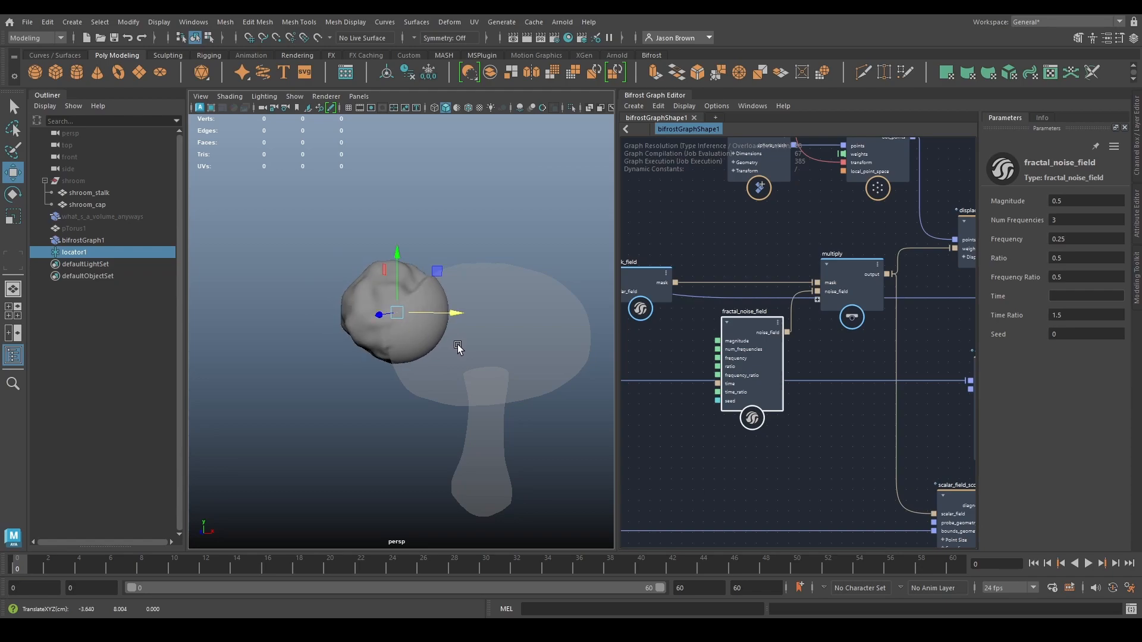
Reposition the mask_field node beside voxel_field to free space ahead of the multiply node.
alt+middle_drag(681, 326, 751, 343)
click(714, 310)
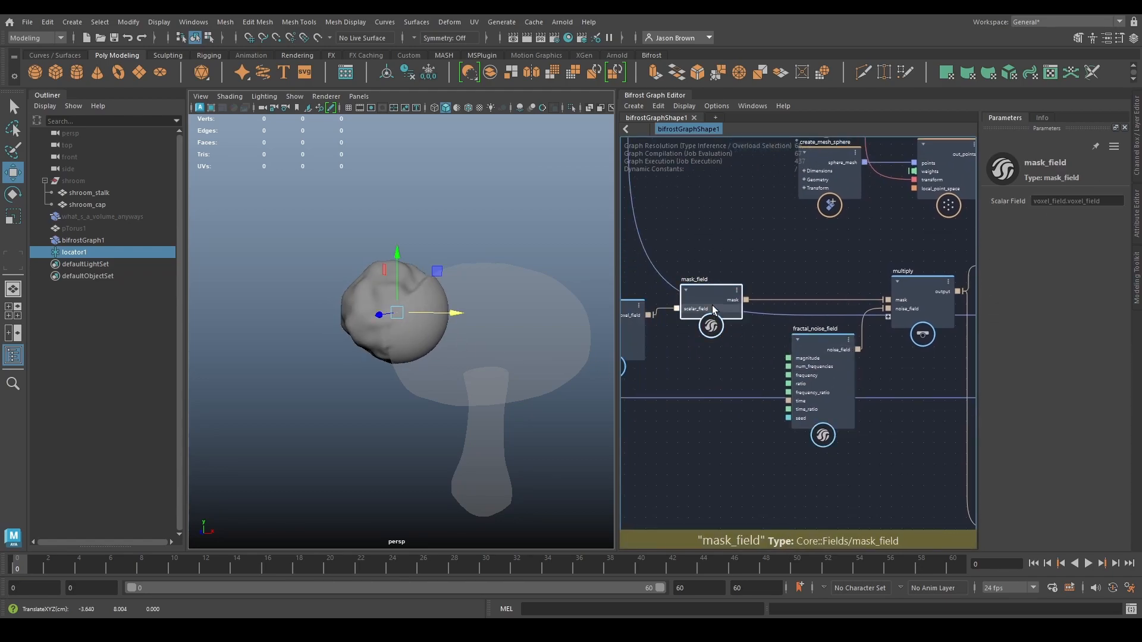
drag(719, 313, 768, 300)
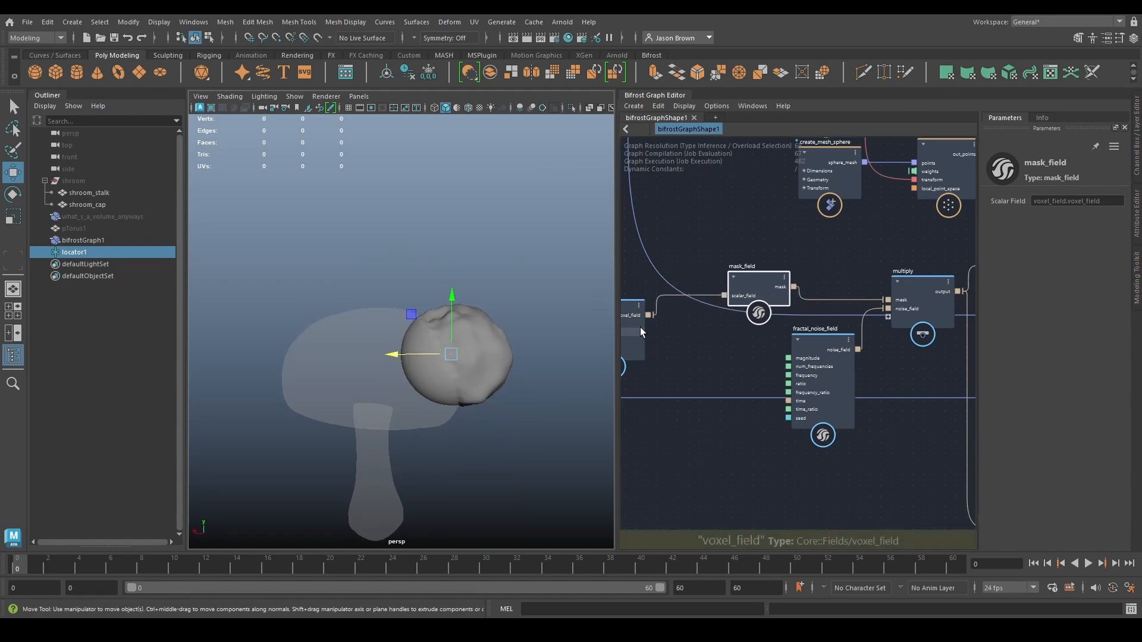
alt+middle_drag(720, 320, 697, 341)
drag(746, 320, 716, 304)
alt+middle_drag(717, 304, 729, 343)
drag(730, 325, 722, 387)
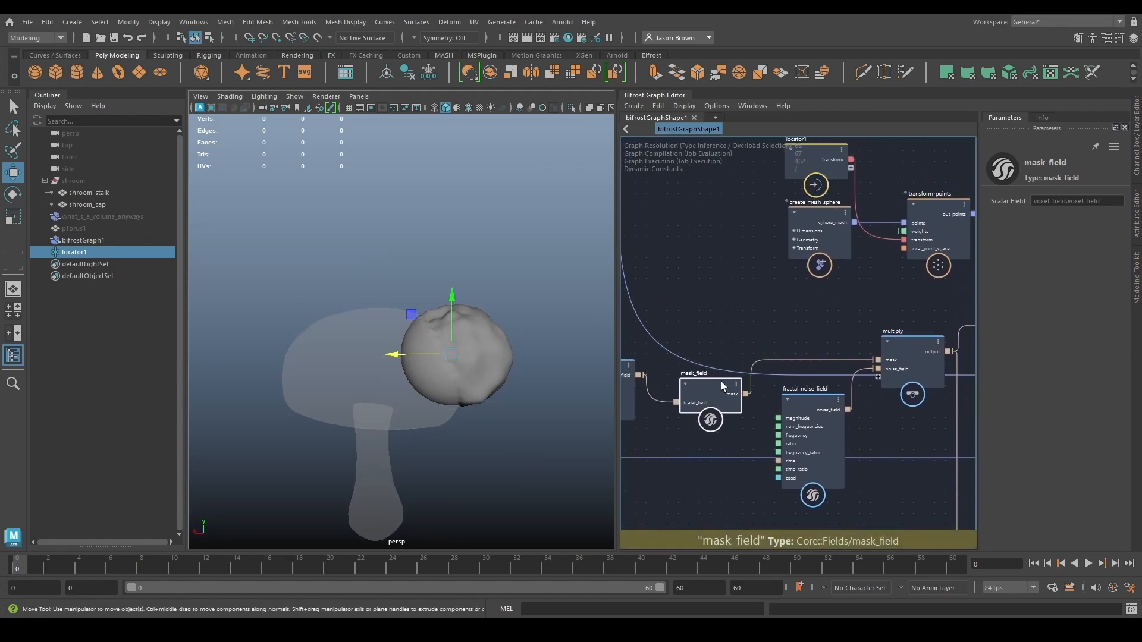
Add a scalar_field node above mask_field and set its value to 1.
alt+middle_drag(684, 275, 699, 286)
key(Tab)
text(scal)
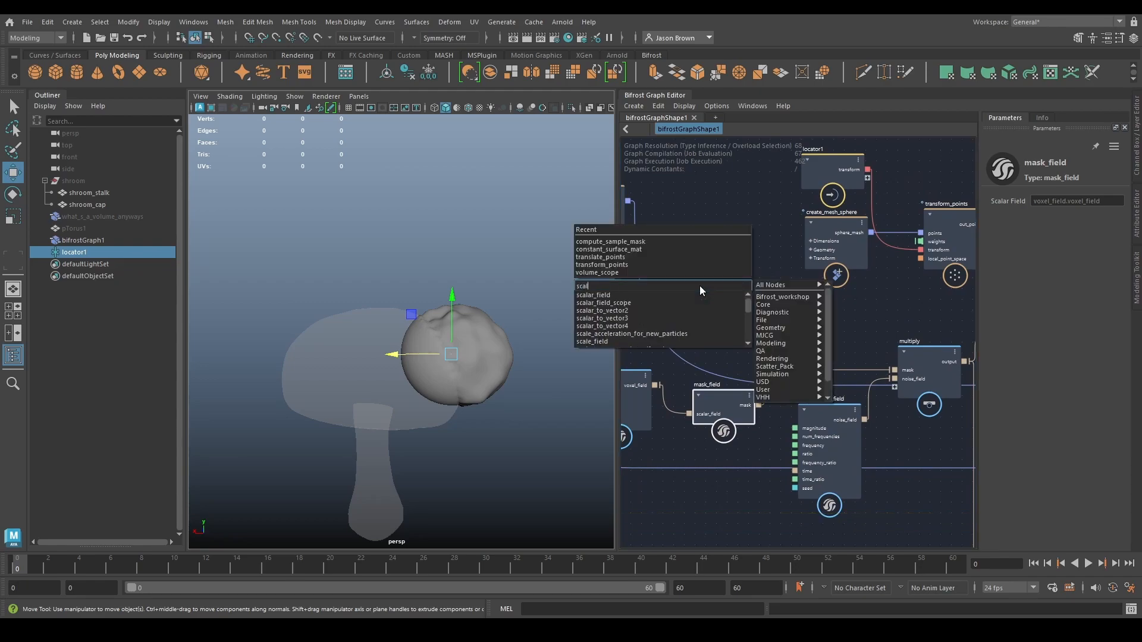
key(Return)
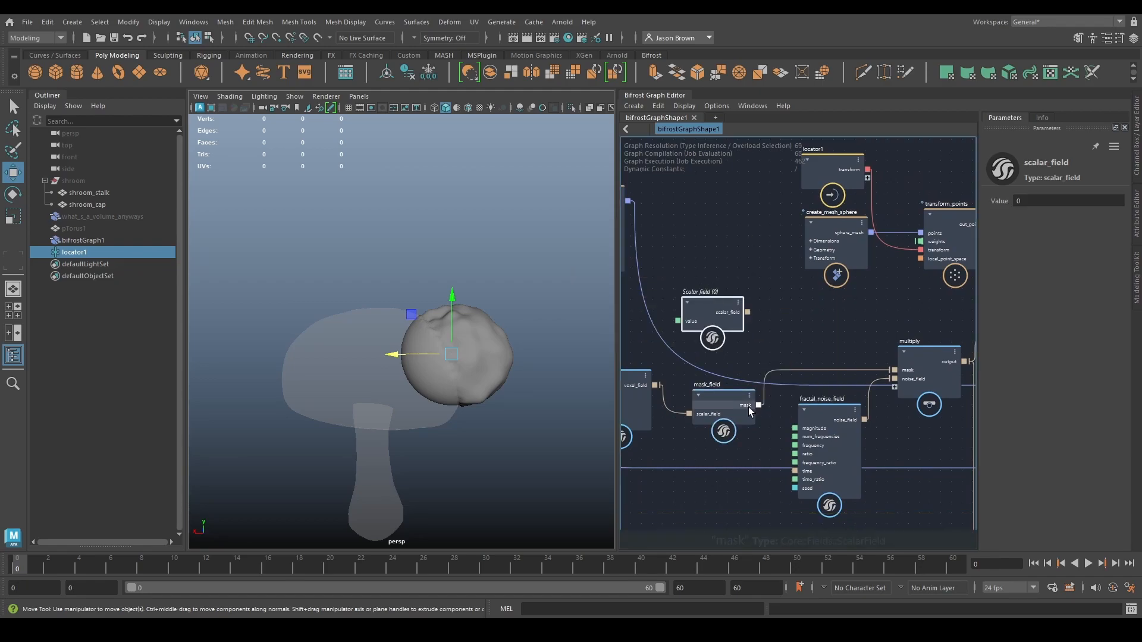
drag(735, 327, 762, 312)
click(1031, 201)
text(1)
Add a subtract node that subtracts mask_field's mask from the scalar field, and connect its output to multiply's mask input.
key(Tab)
text(subtract)
key(Down)
key(Return)
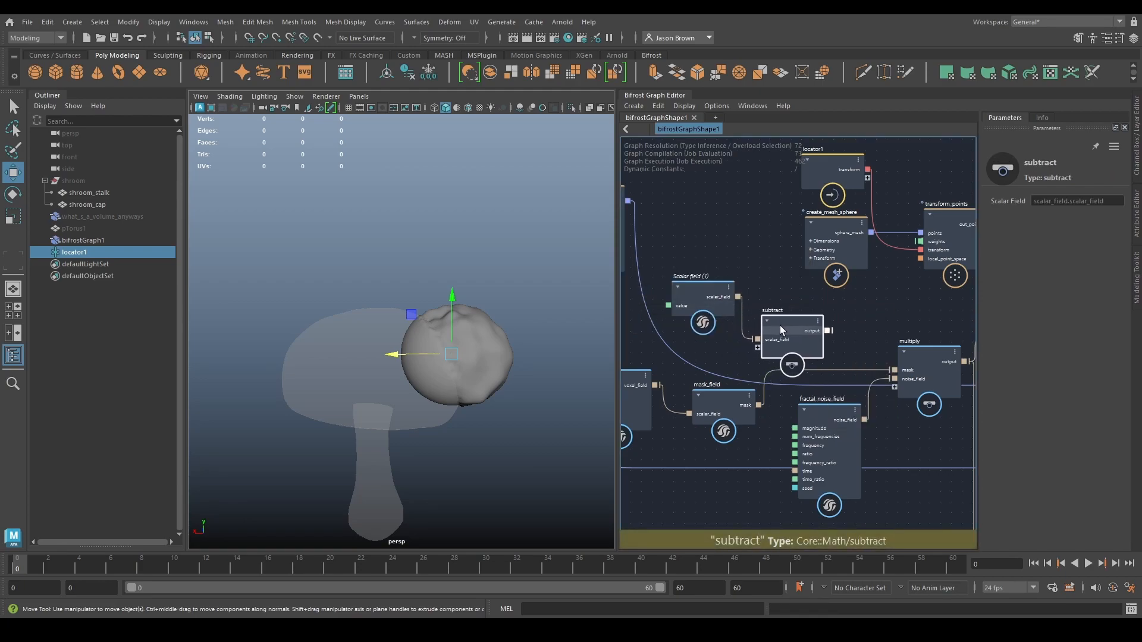
drag(705, 402, 758, 348)
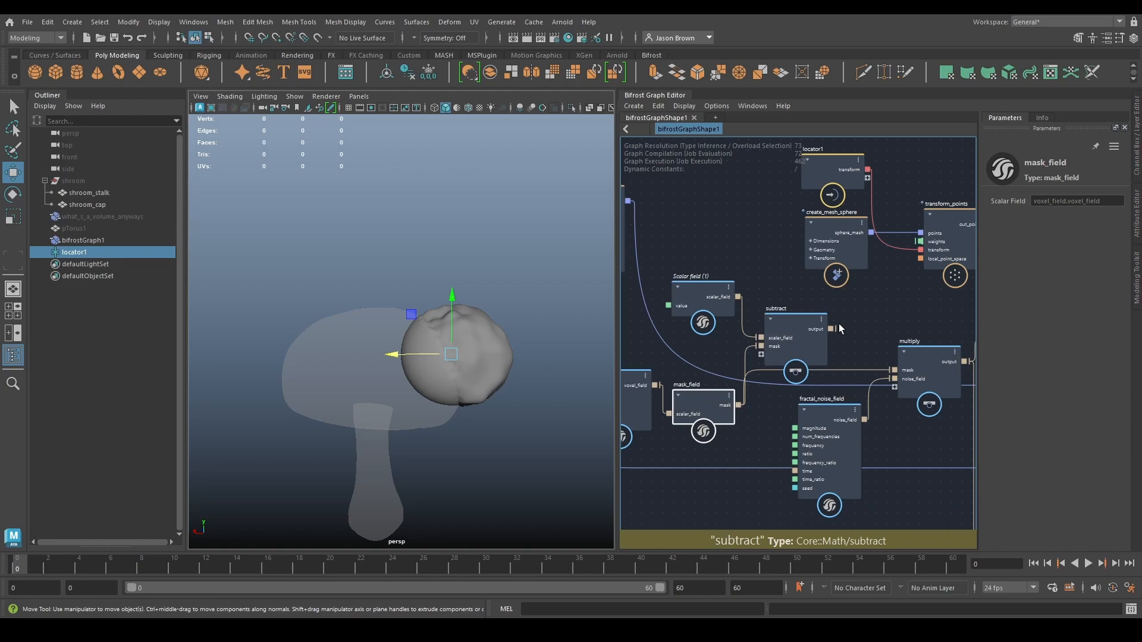
drag(833, 331, 903, 373)
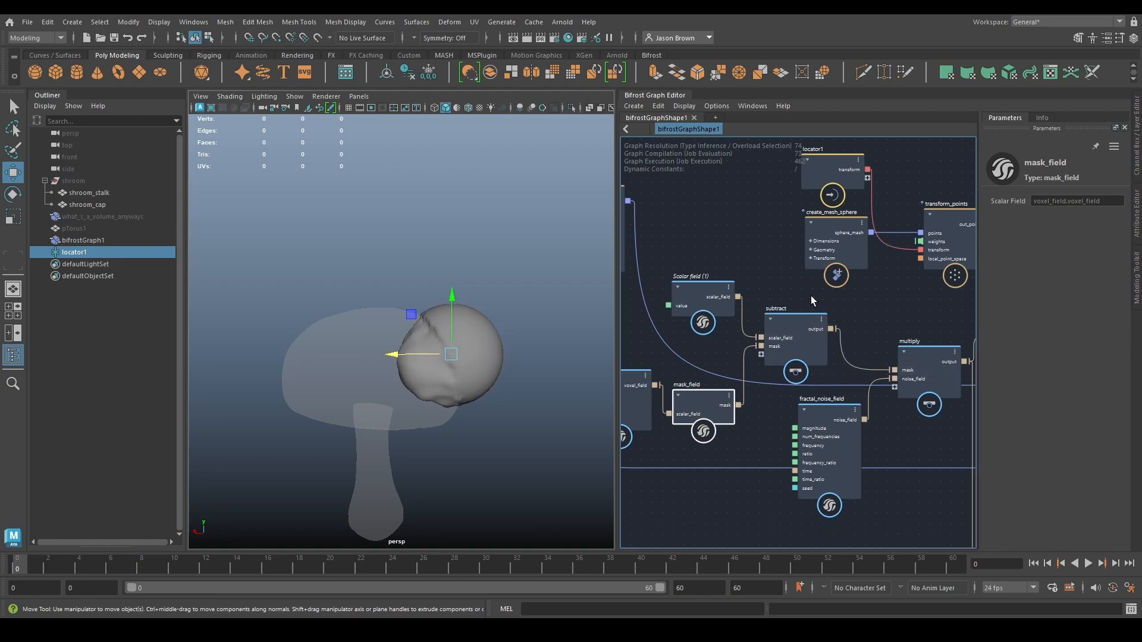
Move the locator through the mushroom cap and down towards the stalk to examine the inverted noise mask on the sphere.
drag(389, 355, 318, 401)
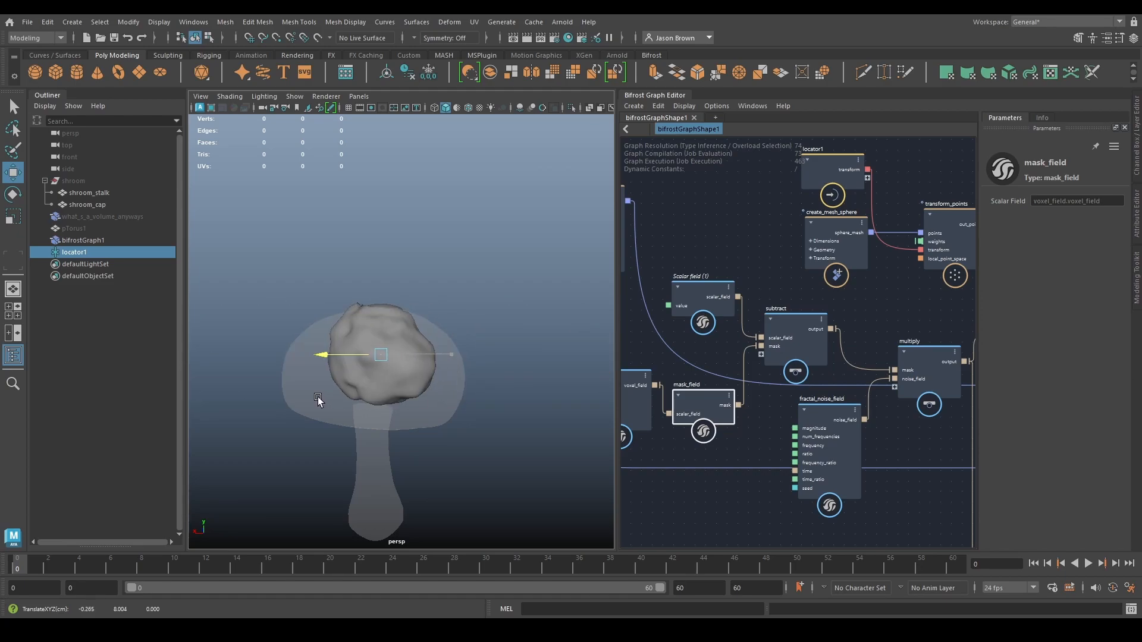
drag(374, 301, 448, 413)
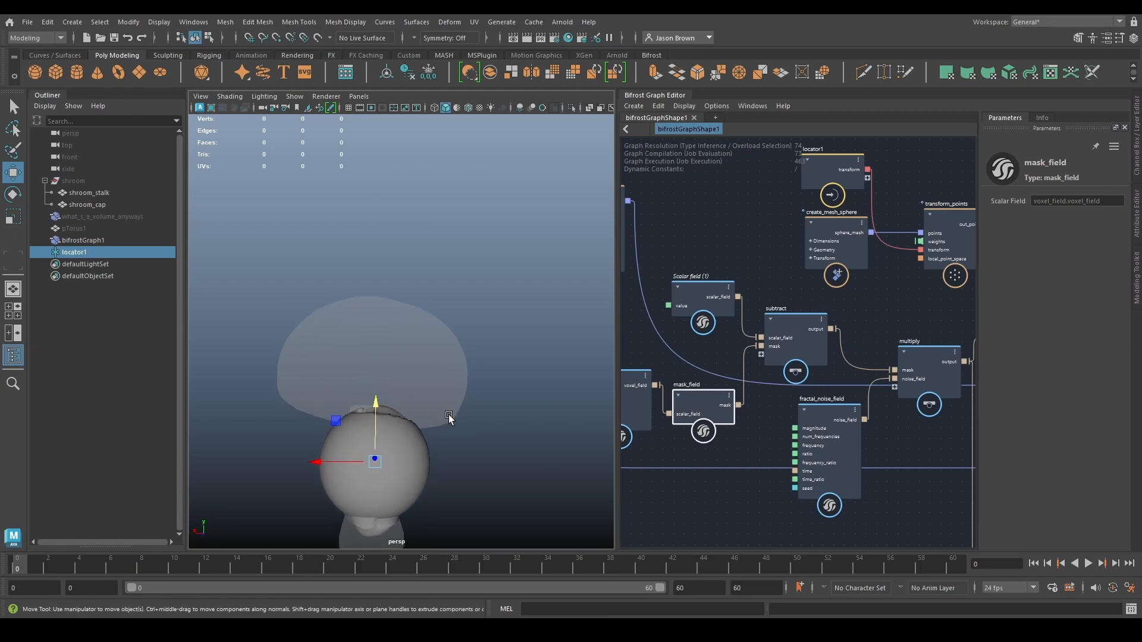
alt+middle_drag(448, 413, 482, 293)
drag(408, 262, 422, 187)
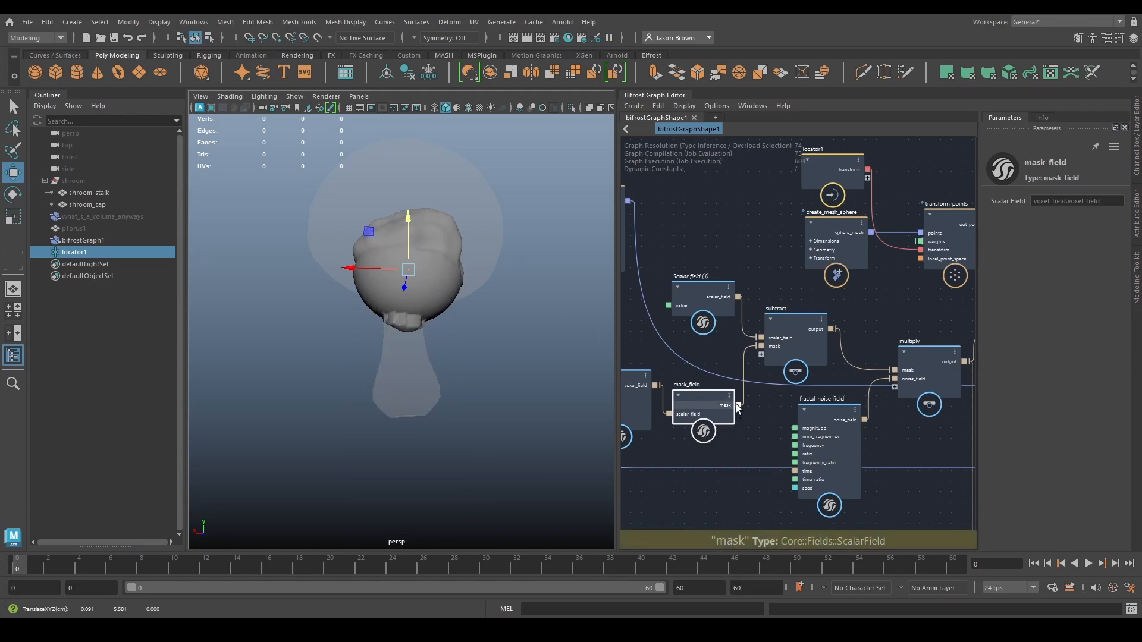
Connect mask_field's mask directly to multiply's mask input in place of the subtract output.
drag(738, 405, 903, 372)
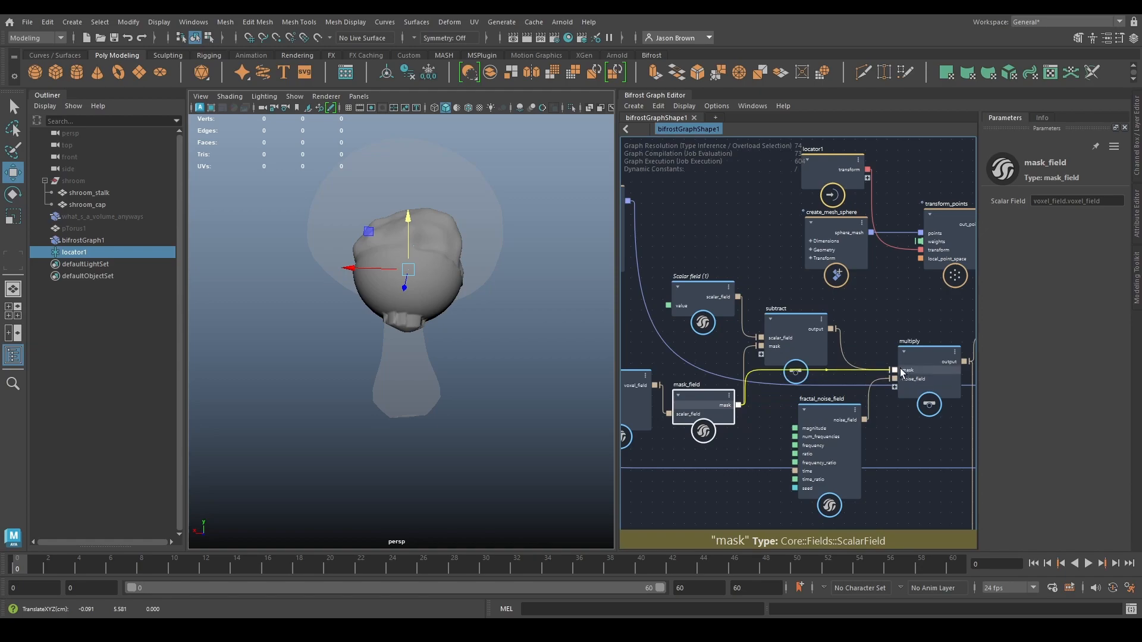
alt+middle_drag(795, 409, 781, 464)
scroll(862, 379, down, 1)
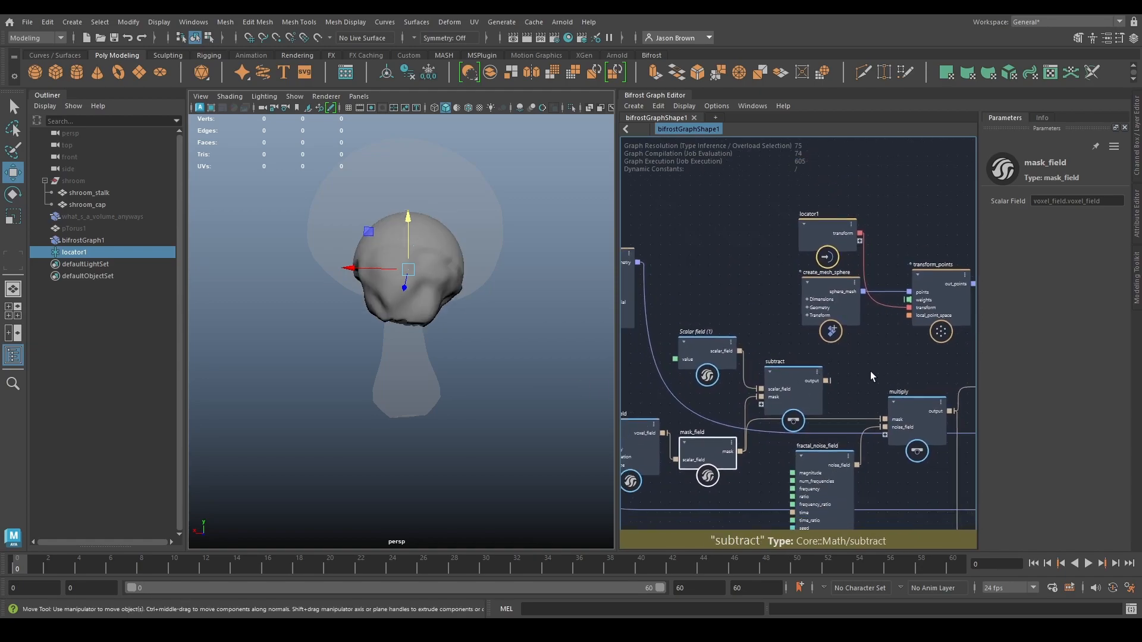
Rearrange the locator, sphere, transform, displace and terminal nodes to open up the graph layout.
alt+middle_drag(862, 379, 720, 351)
scroll(720, 350, down, 3)
drag(647, 224, 756, 308)
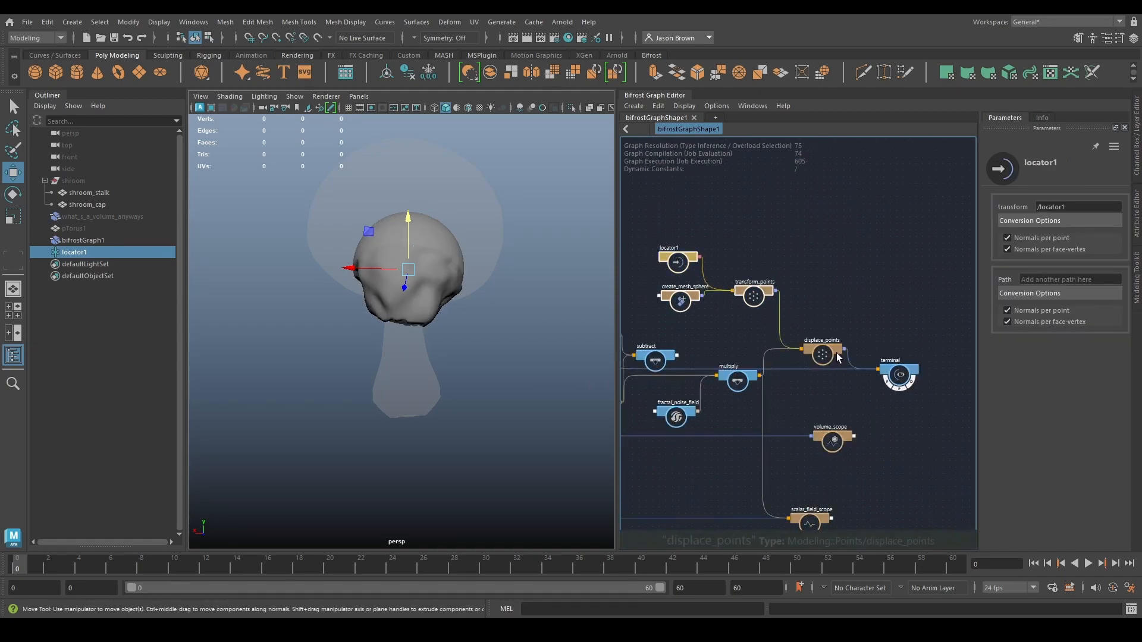
key(ctrl+z)
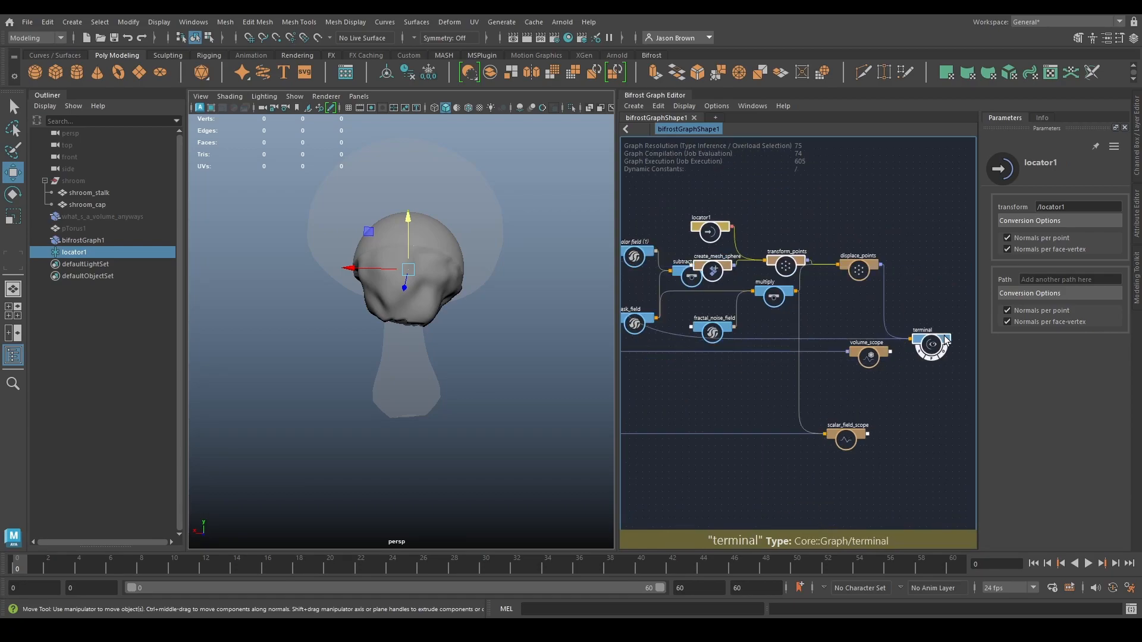
alt+middle_drag(906, 383, 816, 451)
drag(837, 405, 896, 388)
shift+click(765, 340)
scroll(747, 366, up, 2)
Space out the fractal_noise_field, multiply and volume_scope nodes, with subtract's output reconnected to multiply's mask input.
alt+middle_drag(745, 367, 859, 334)
alt+middle_drag(797, 355, 877, 418)
drag(801, 428, 790, 508)
alt+middle_drag(900, 441, 788, 445)
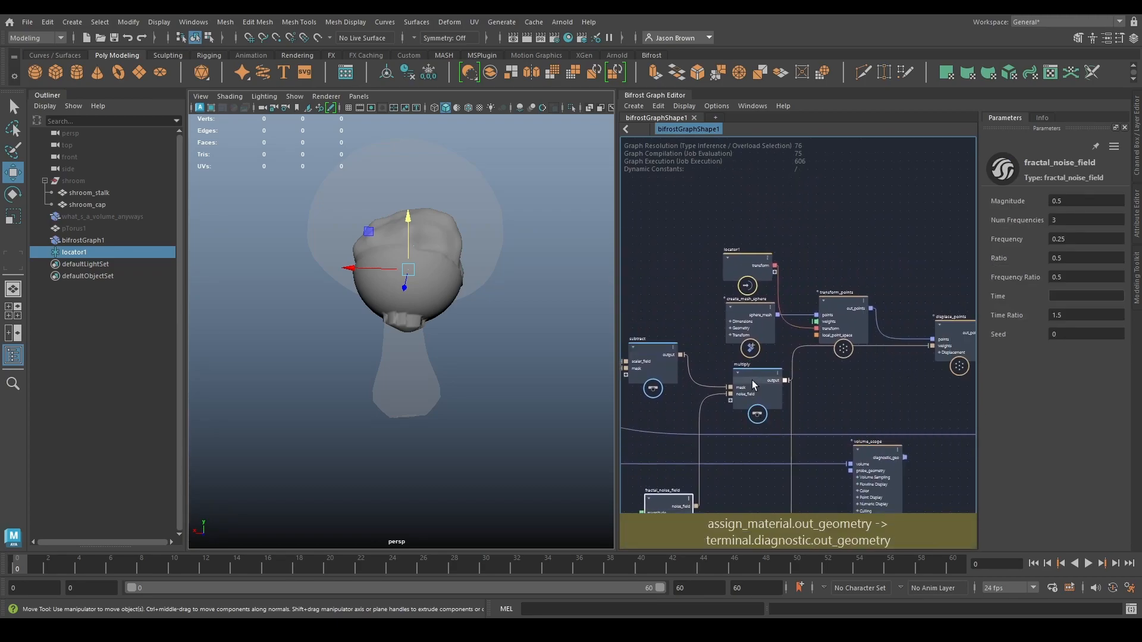
drag(753, 380, 836, 380)
alt+middle_drag(918, 437, 802, 316)
drag(741, 468, 832, 469)
alt+middle_drag(697, 376, 876, 447)
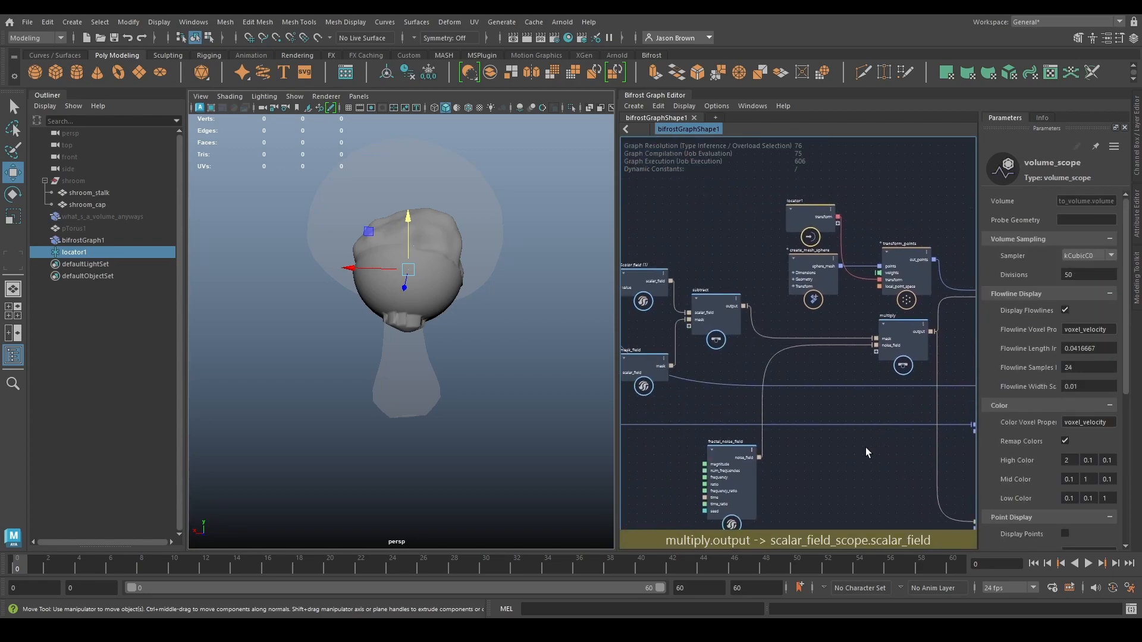
Add an if node near fractal_noise_field in the graph.
key(Tab)
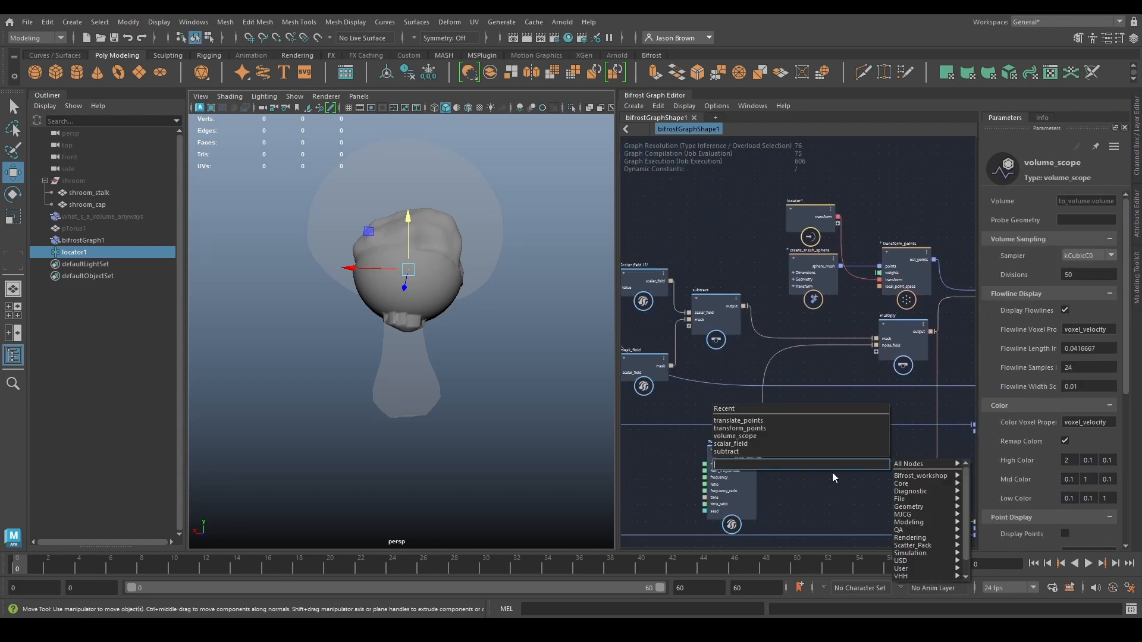
click(822, 485)
key(Tab)
text(if)
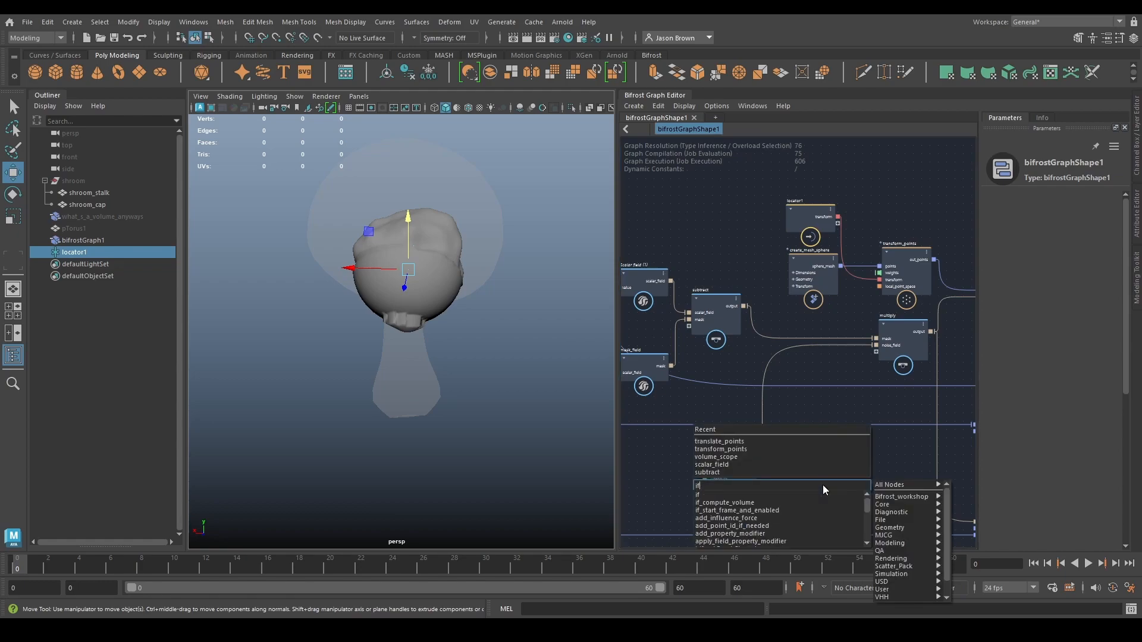
key(Return)
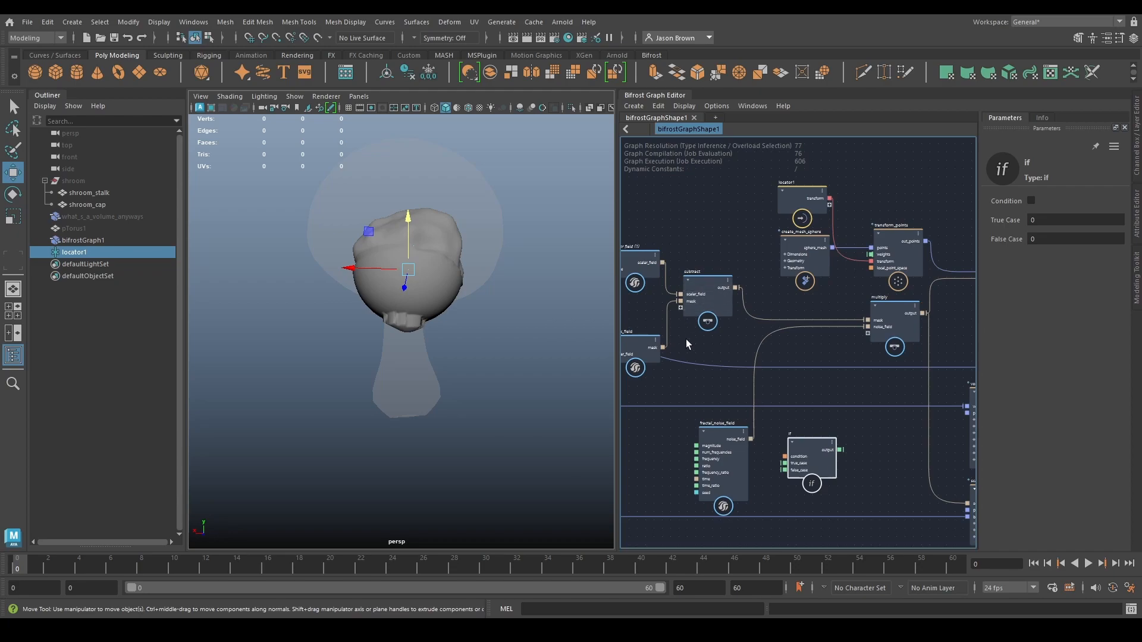
Wire subtract's output to the if node's true case and mask_field's mask to its false case, feeding its output to multiply's mask.
alt+middle_drag(684, 339, 731, 341)
drag(831, 478, 840, 365)
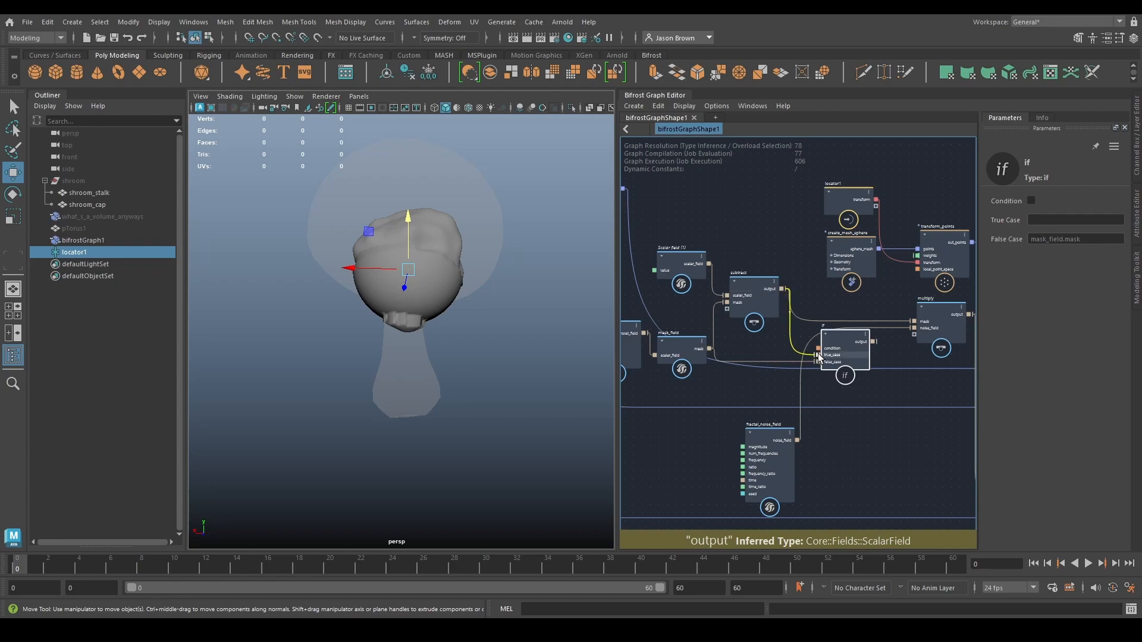
drag(841, 371, 857, 331)
Toggle the if node's condition on and off, and raise the locator to the top of the mushroom cap.
click(1032, 201)
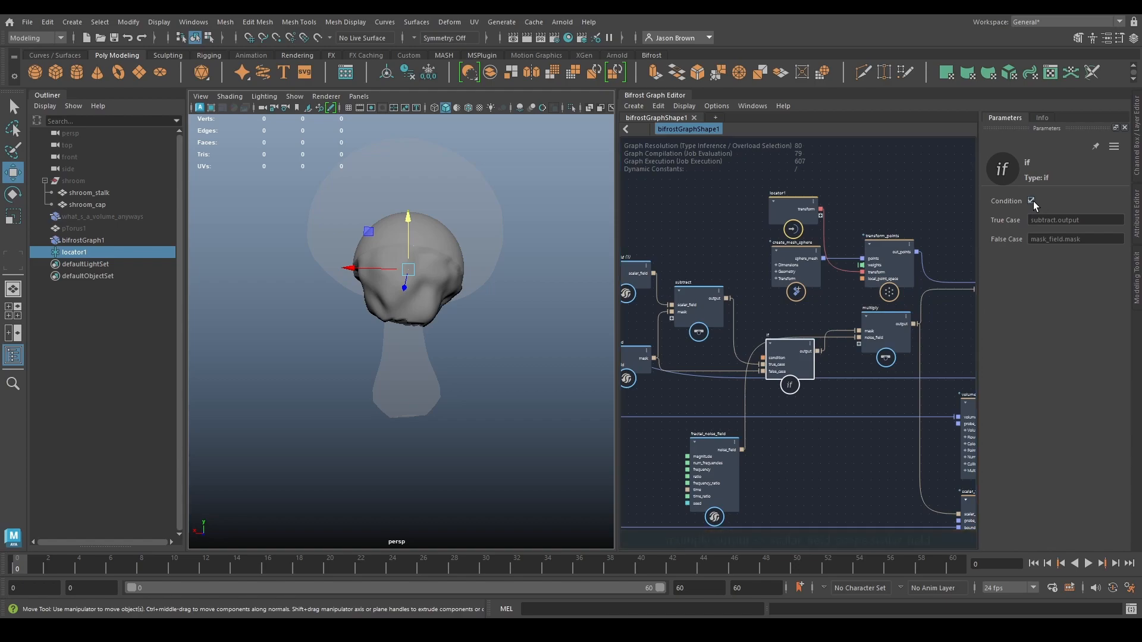
click(1033, 201)
alt+middle_drag(488, 329, 496, 384)
drag(415, 263, 467, 218)
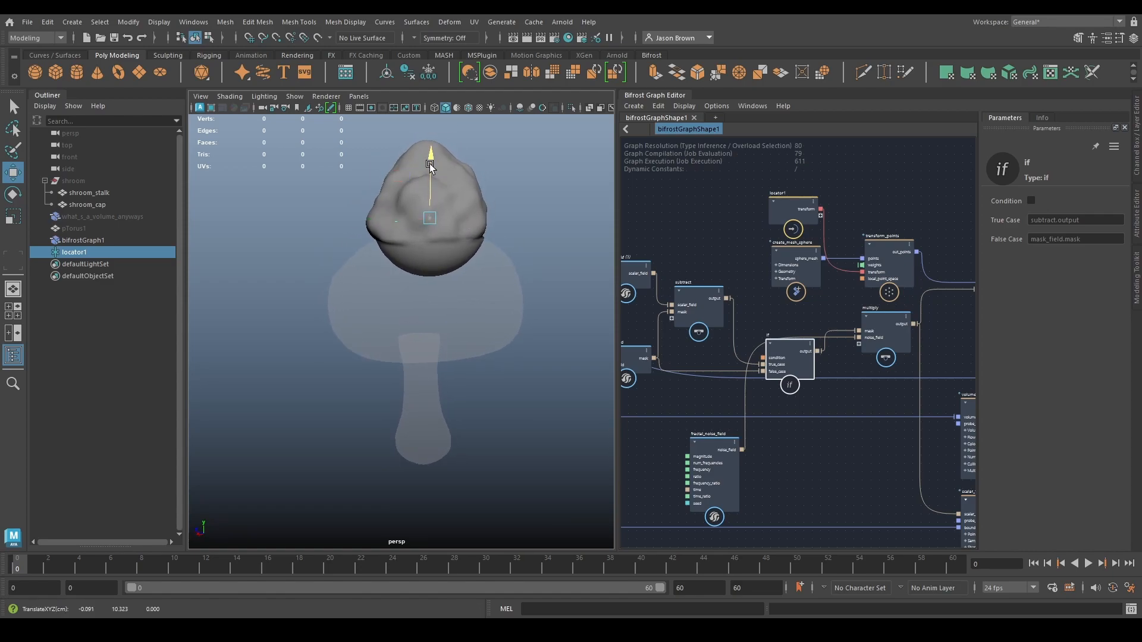
drag(431, 166, 480, 182)
Switch the if node's condition back and forth to compare both masks on the sphere, leaving it off.
click(1031, 201)
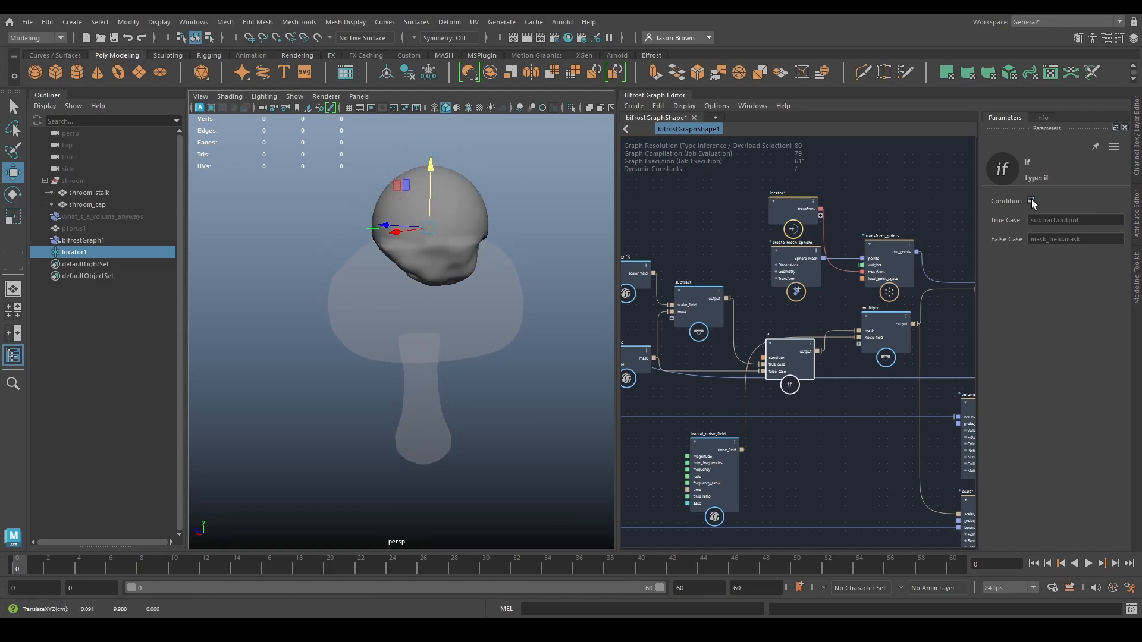
click(1031, 200)
click(1031, 200)
alt+drag(519, 307, 428, 291)
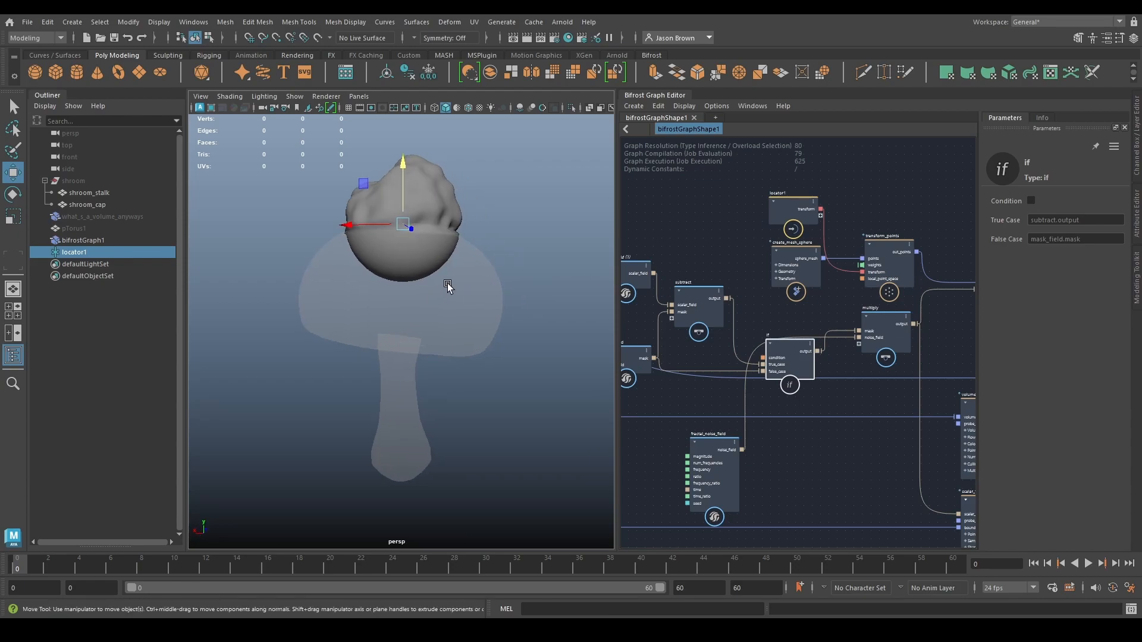
Rename bifrostGraph1 as shrooms_1 and hide it.
double_click(81, 240)
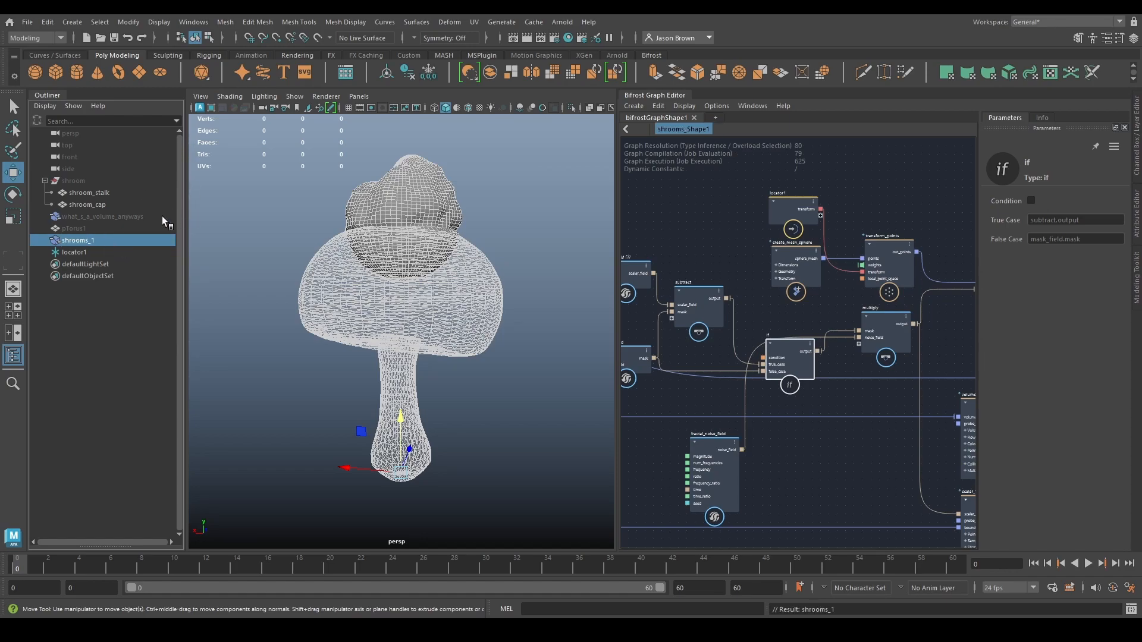
scroll(440, 270, down, 3)
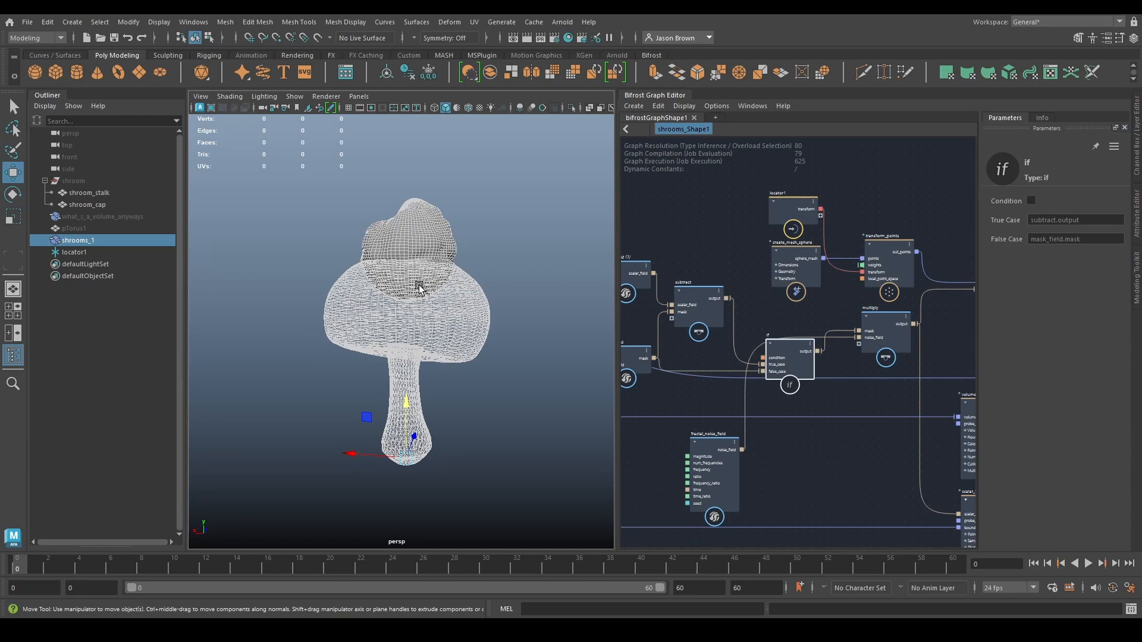
key(h)
Group shrooms_1 with locator1 and name the group shroom_01_group.
click(69, 252)
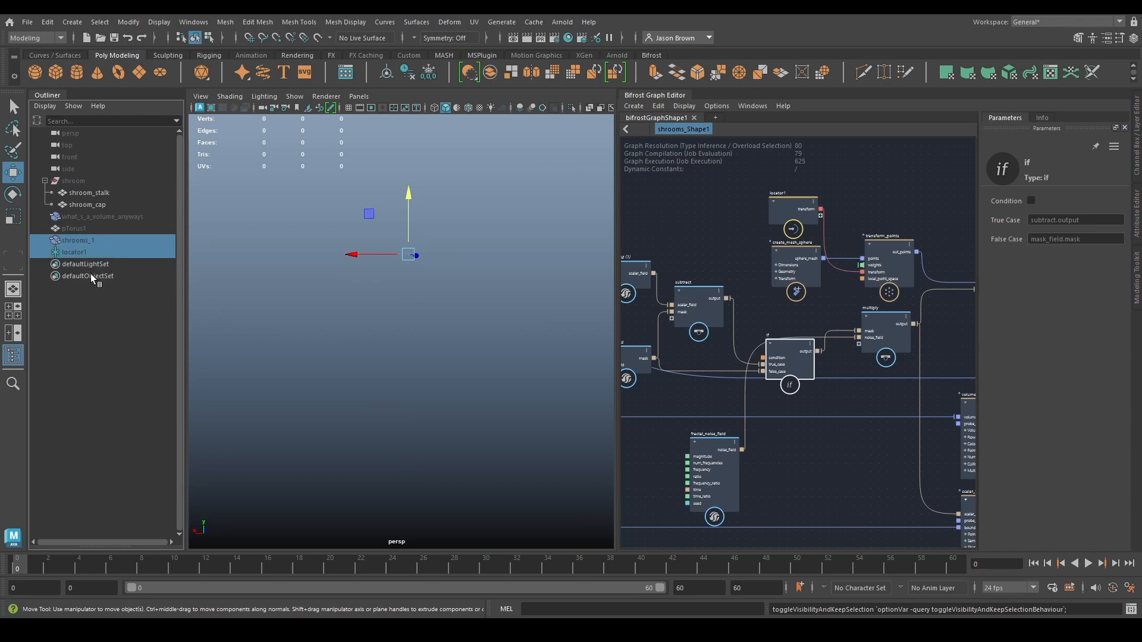
key(ctrl+g)
double_click(75, 241)
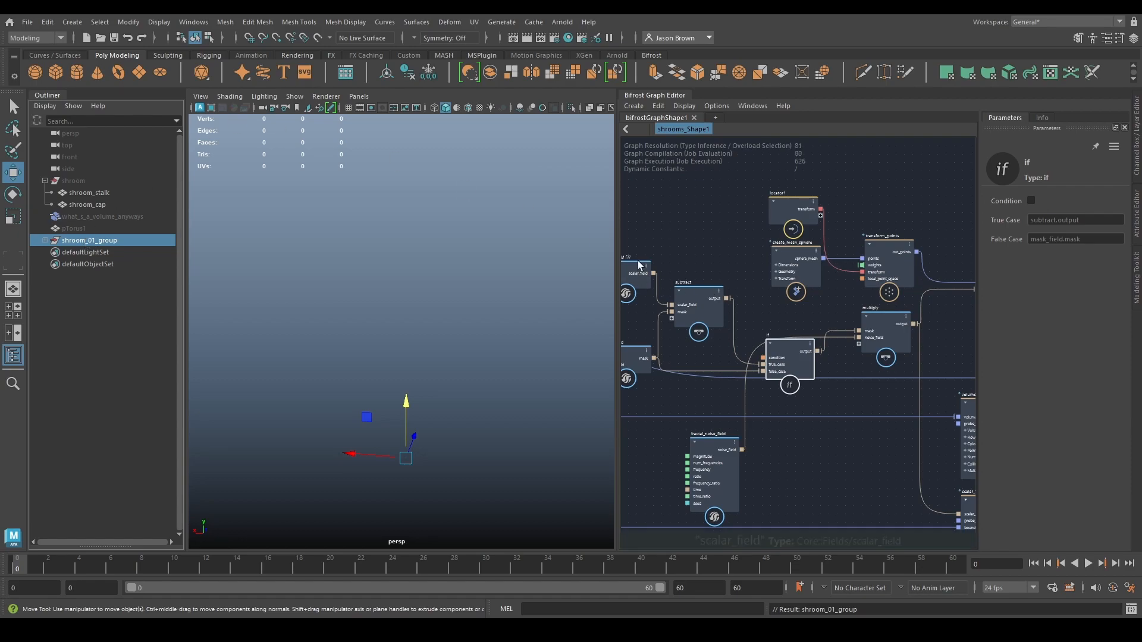
Reopen the shrooms_Shape1 graph and copy its merge_geometry, mesh_to_volume and voxel_field nodes.
click(694, 118)
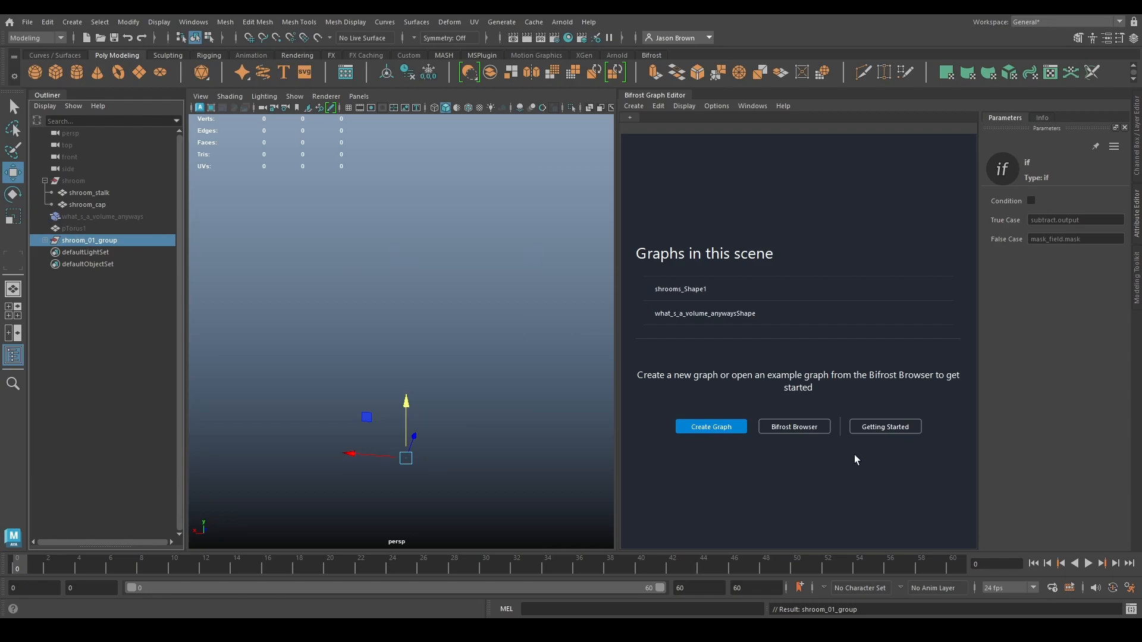
click(690, 291)
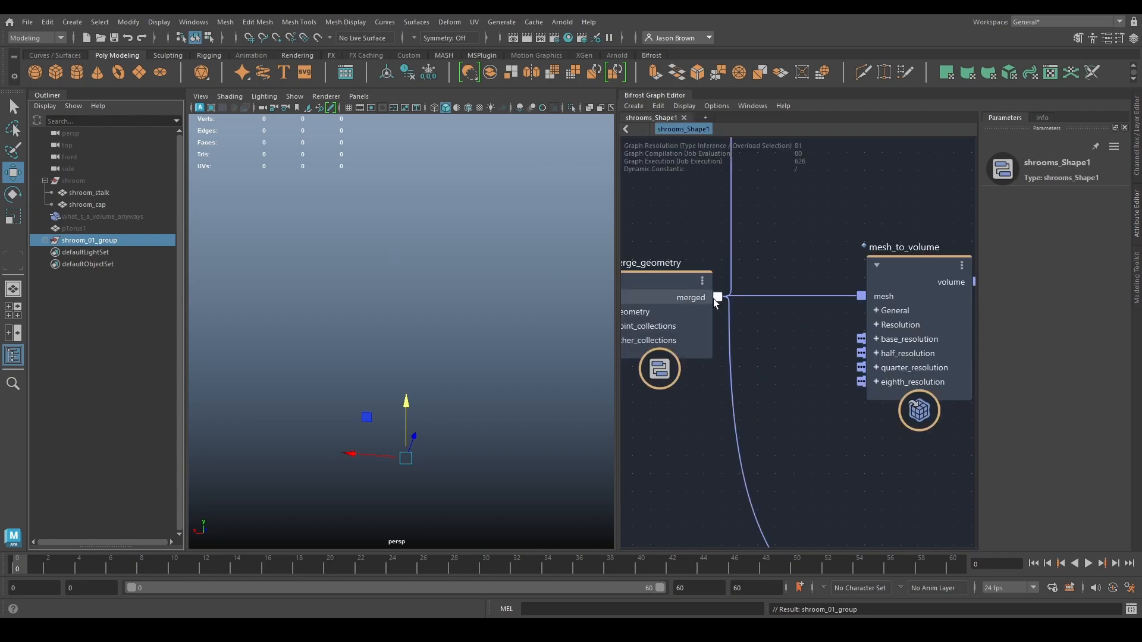
scroll(937, 412, down, 1)
alt+middle_drag(938, 413, 838, 455)
scroll(888, 418, up, 2)
scroll(838, 455, down, 2)
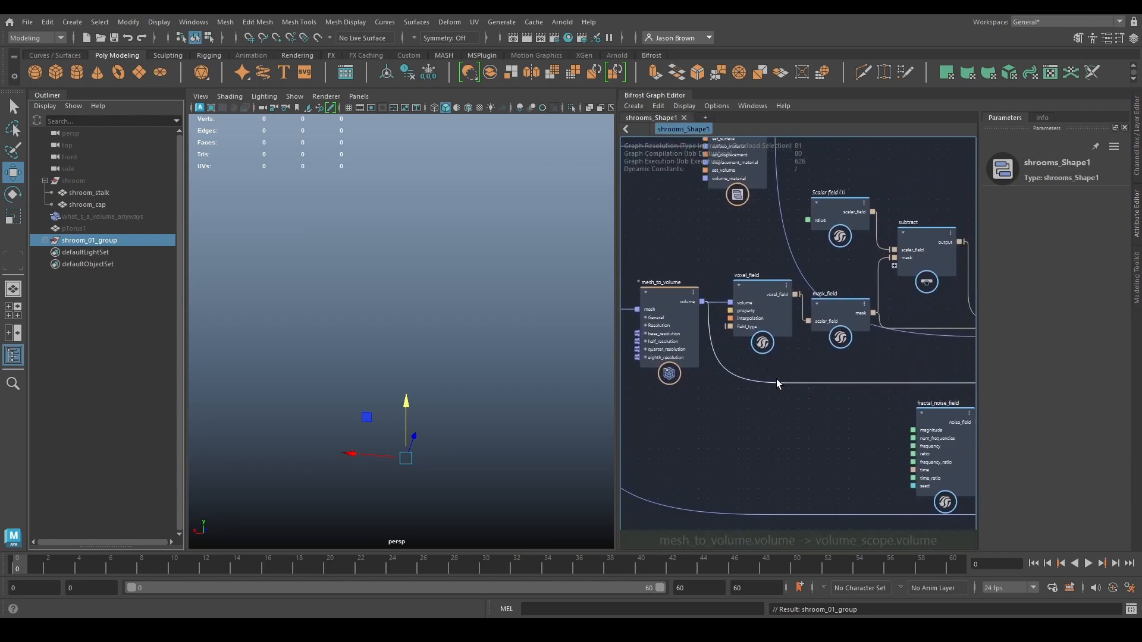
scroll(776, 379, up, 2)
click(873, 336)
click(786, 373)
alt+middle_drag(733, 380, 883, 371)
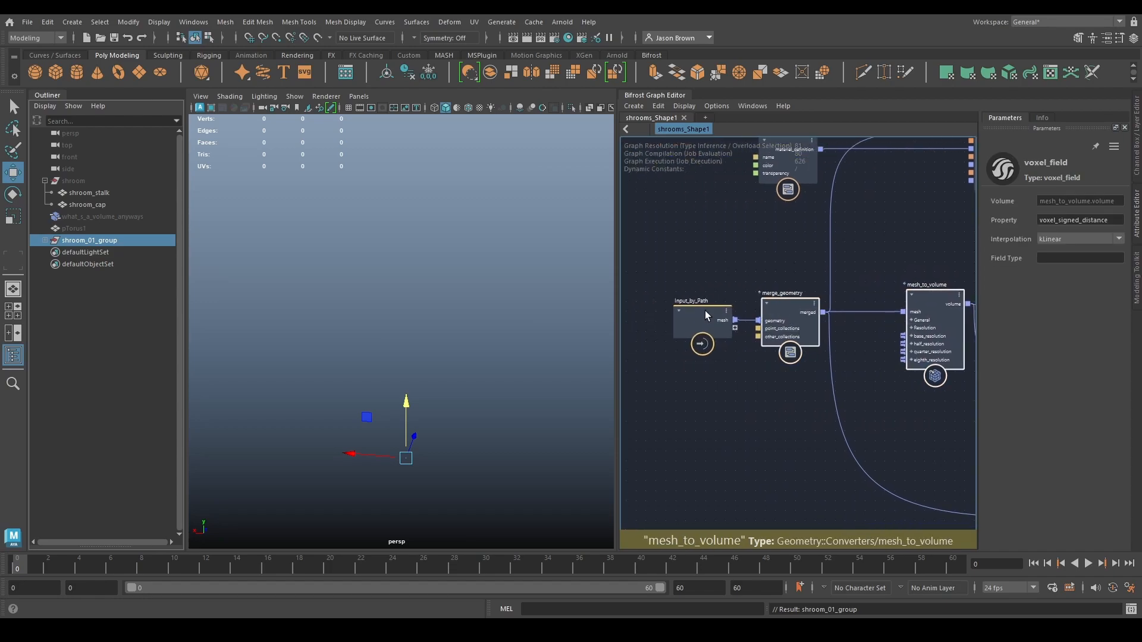
Close the shrooms_Shape1 graph, create a new Bifrost graph and paste the copied volume nodes into it.
click(684, 117)
click(707, 427)
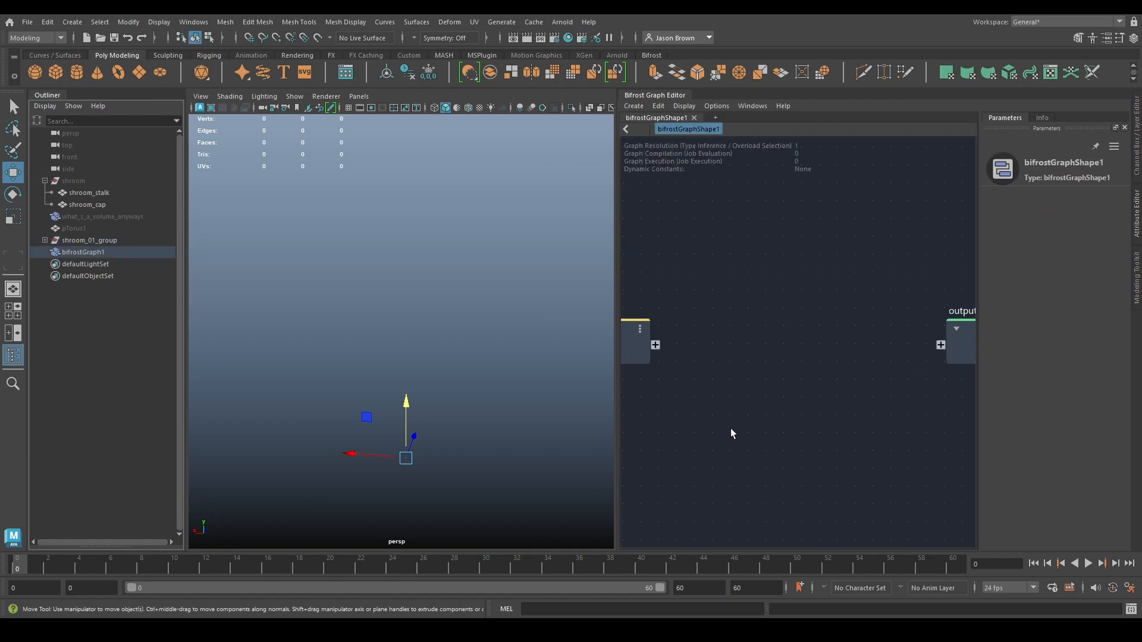
key(ctrl+v)
scroll(737, 377, down, 6)
alt+middle_drag(737, 348, 657, 321)
scroll(759, 345, up, 3)
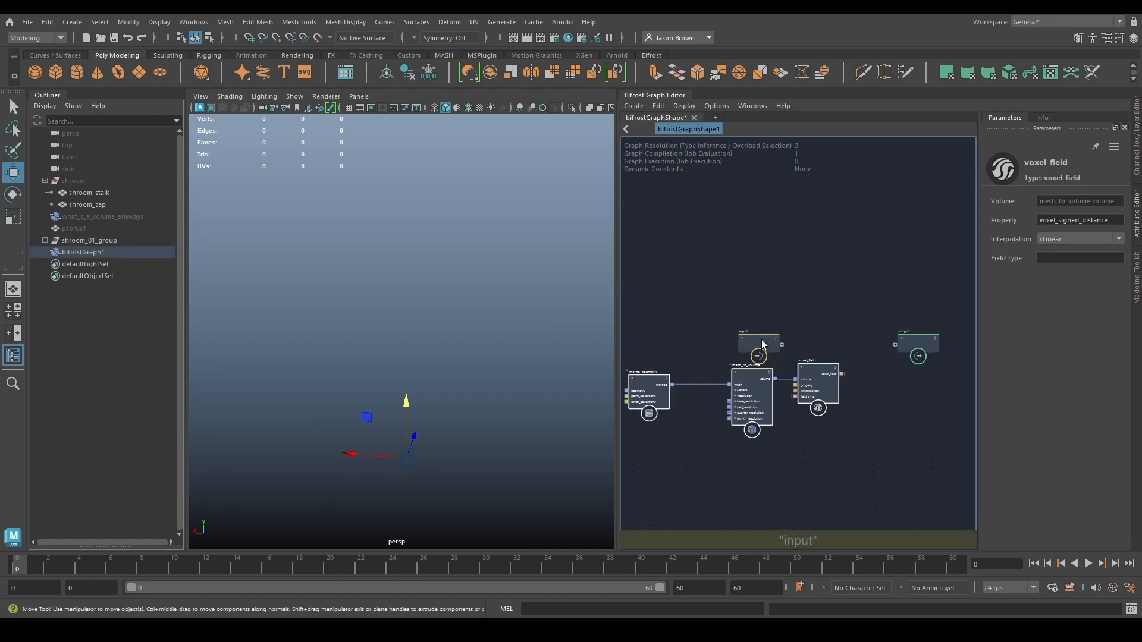
Move the input and output nodes up out of the way, above the pasted volume nodes.
drag(762, 341, 751, 262)
drag(926, 342, 733, 327)
alt+middle_drag(722, 328, 730, 330)
drag(730, 330, 879, 252)
alt+middle_drag(740, 316, 852, 330)
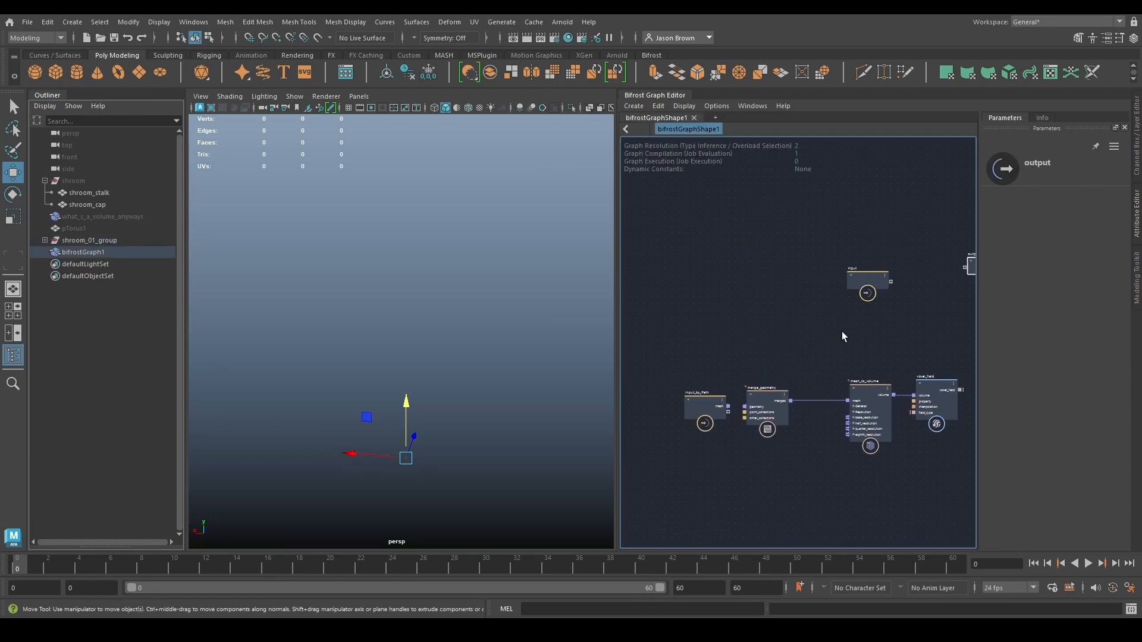
Add a terminal node and connect the merge_geometry output to its diagnostic port to preview the mushroom.
key(Tab)
text(terminal)
key(Return)
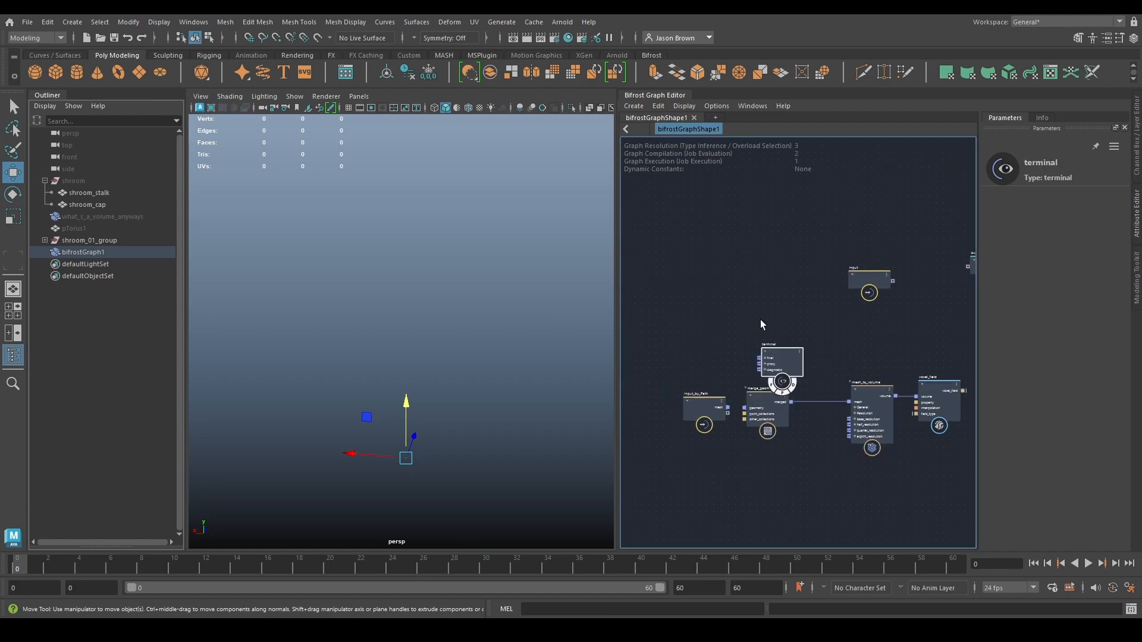
scroll(758, 321, up, 2)
drag(722, 428, 773, 351)
alt+middle_drag(889, 336, 767, 326)
drag(680, 337, 844, 324)
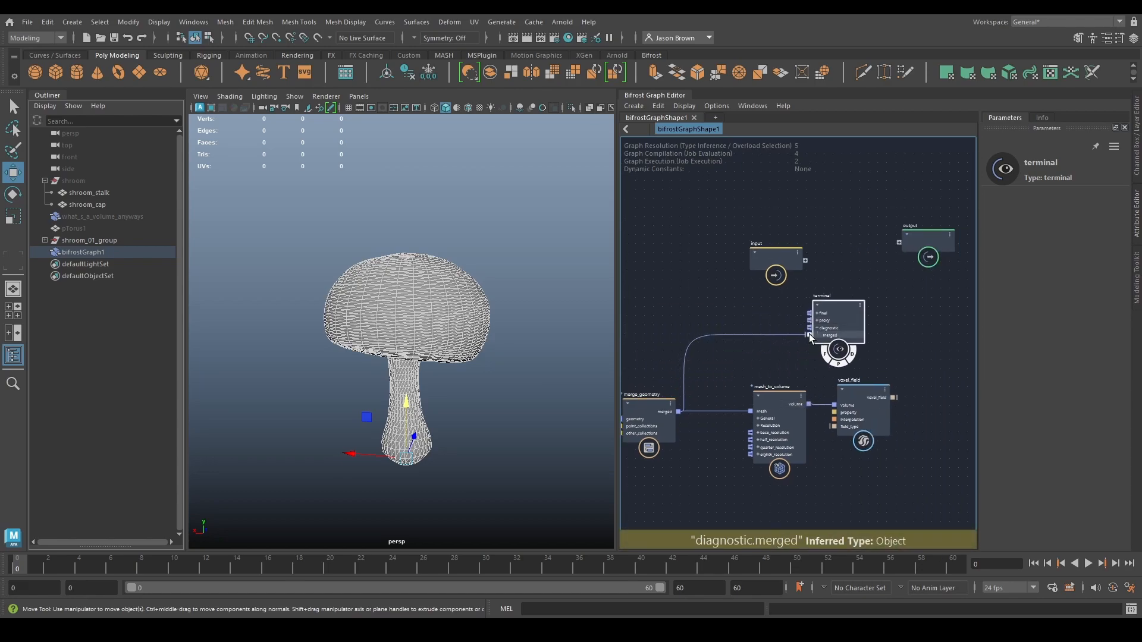
Feed the mesh_to_volume output into the terminal's diagnostic port instead and spread the nodes to make room.
drag(777, 408, 810, 335)
mouse_move(326, 354)
alt+mouse_down()
mouse_move(457, 329)
mouse_move(337, 339)
alt+mouse_up()
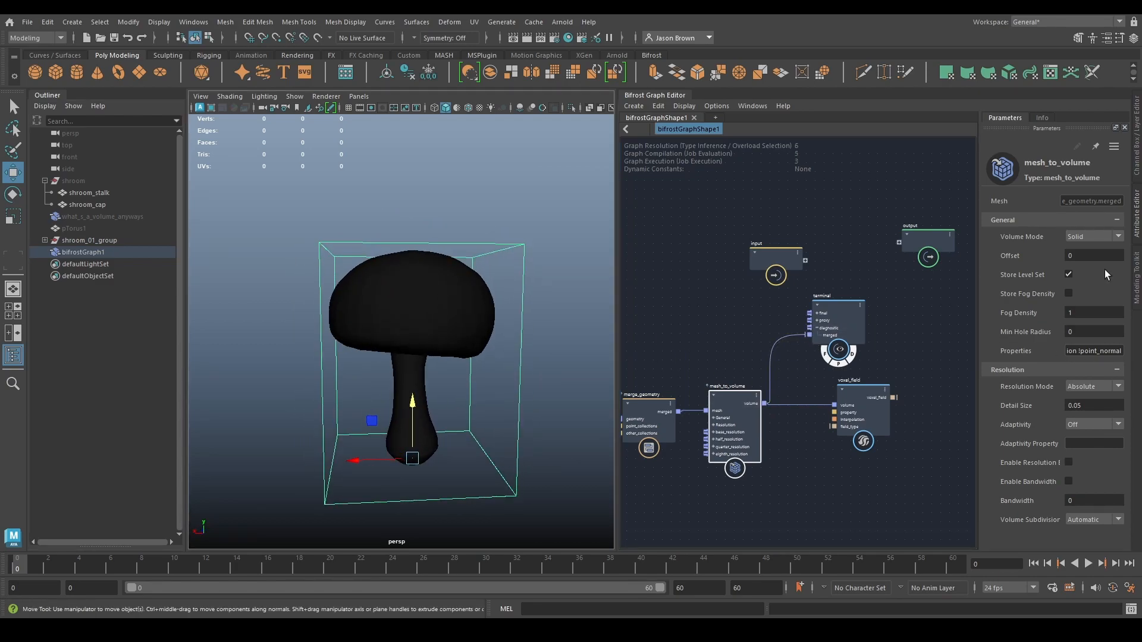
alt+middle_drag(843, 398, 730, 387)
drag(747, 393, 707, 392)
click(748, 316)
drag(748, 316, 852, 304)
alt+middle_drag(843, 366, 872, 318)
Add a fractal_noise_field node below the voxel_field node.
click(728, 364)
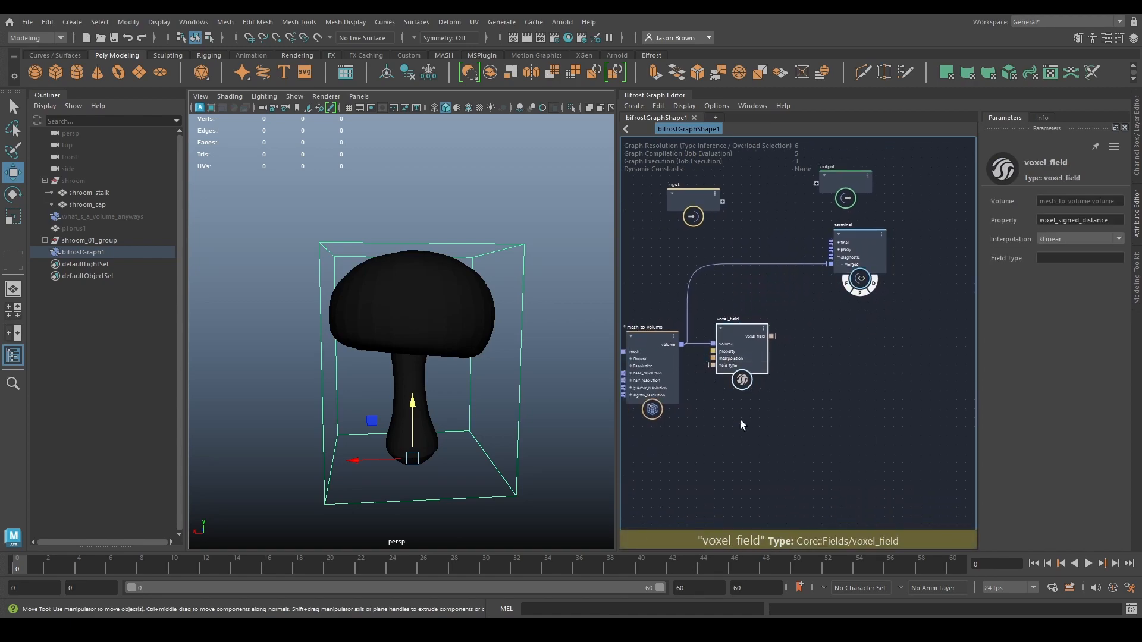
key(Tab)
text(fnf)
key(Down)
key(Return)
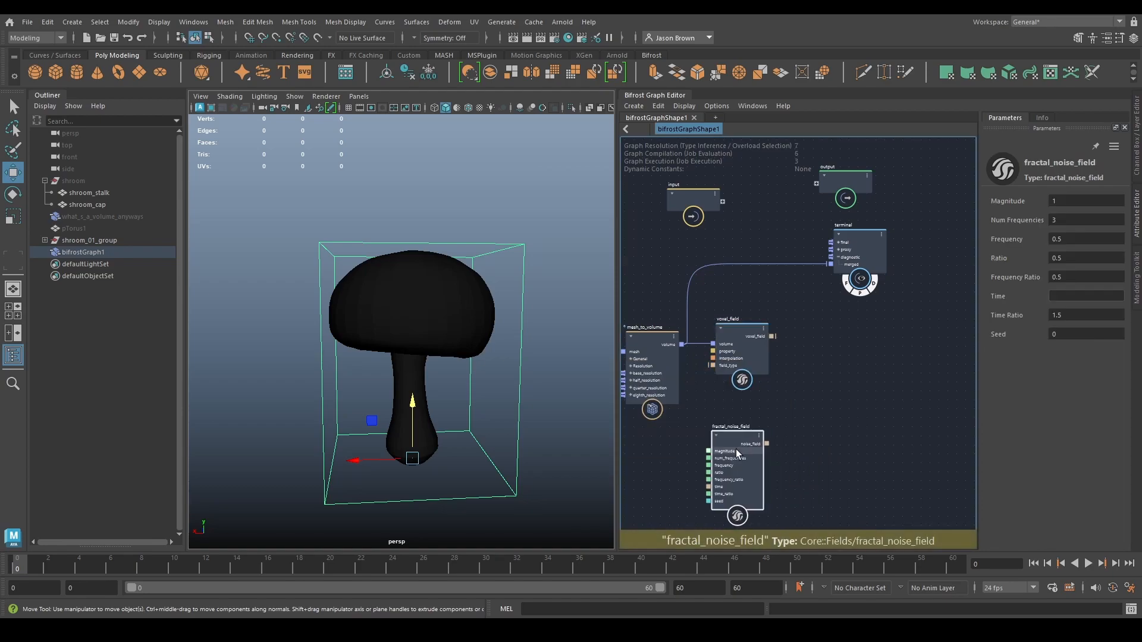
Add a mask_field node driven by the fractal noise field's output.
alt+middle_drag(766, 433, 711, 443)
key(Tab)
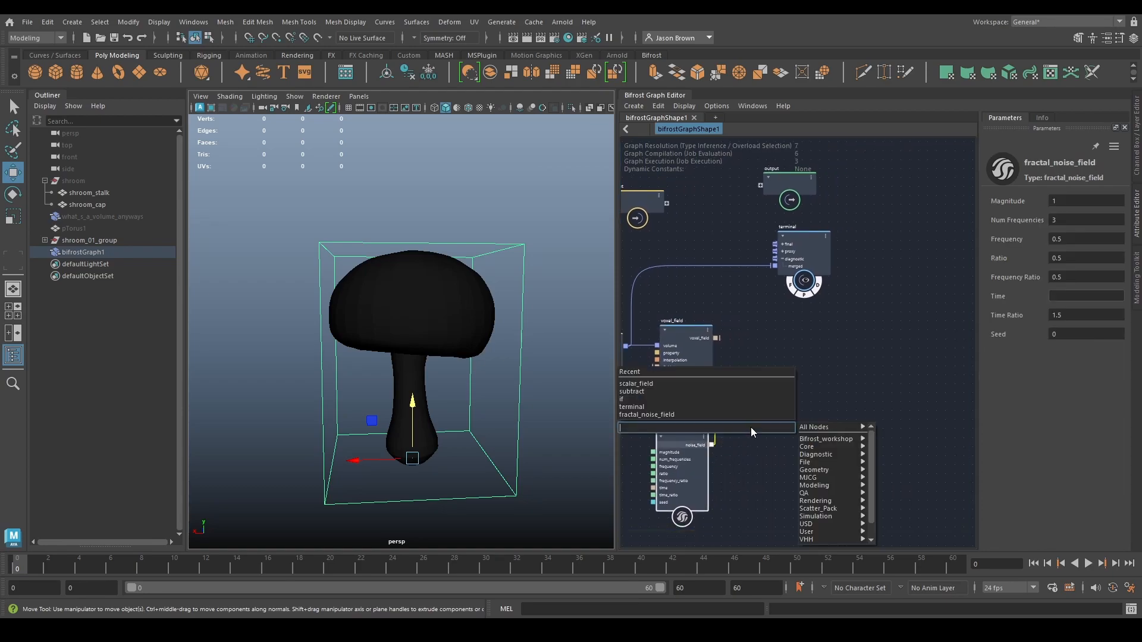
text(mask)
key(Down)
key(Return)
drag(755, 456, 765, 446)
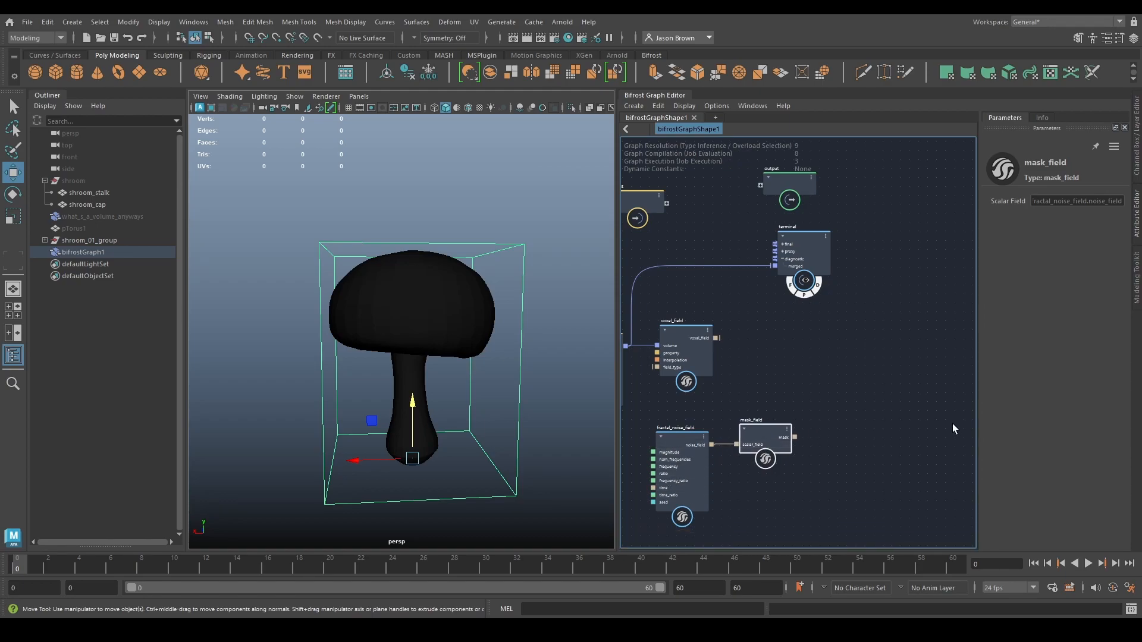
Add a multiply node that combines the voxel_field output with the mask_field output.
mouse_move(779, 355)
alt+middle_down()
mouse_move(821, 347)
mouse_move(778, 355)
alt+middle_up()
drag(716, 339, 787, 368)
text(mu)
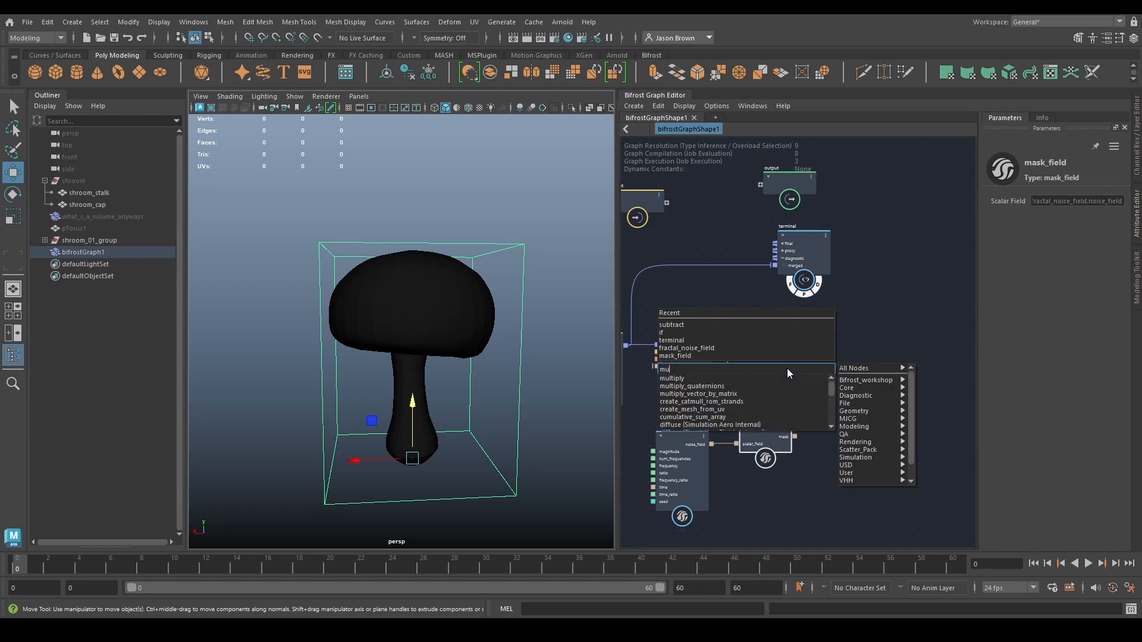
text(lt)
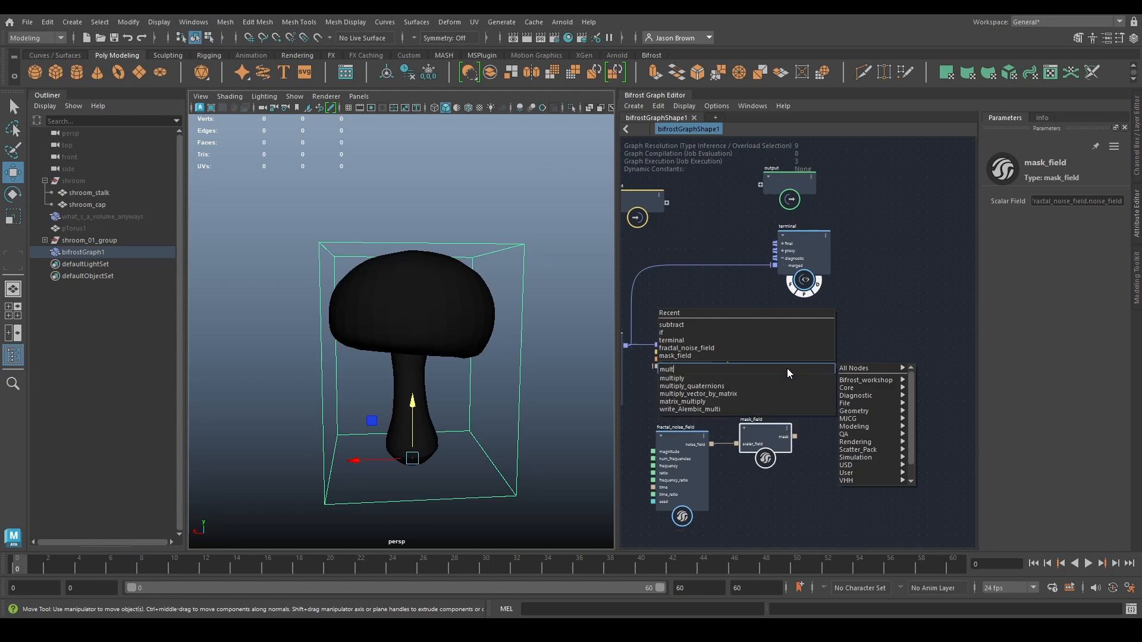
key(Return)
alt+middle_drag(929, 328, 880, 332)
drag(761, 404, 809, 373)
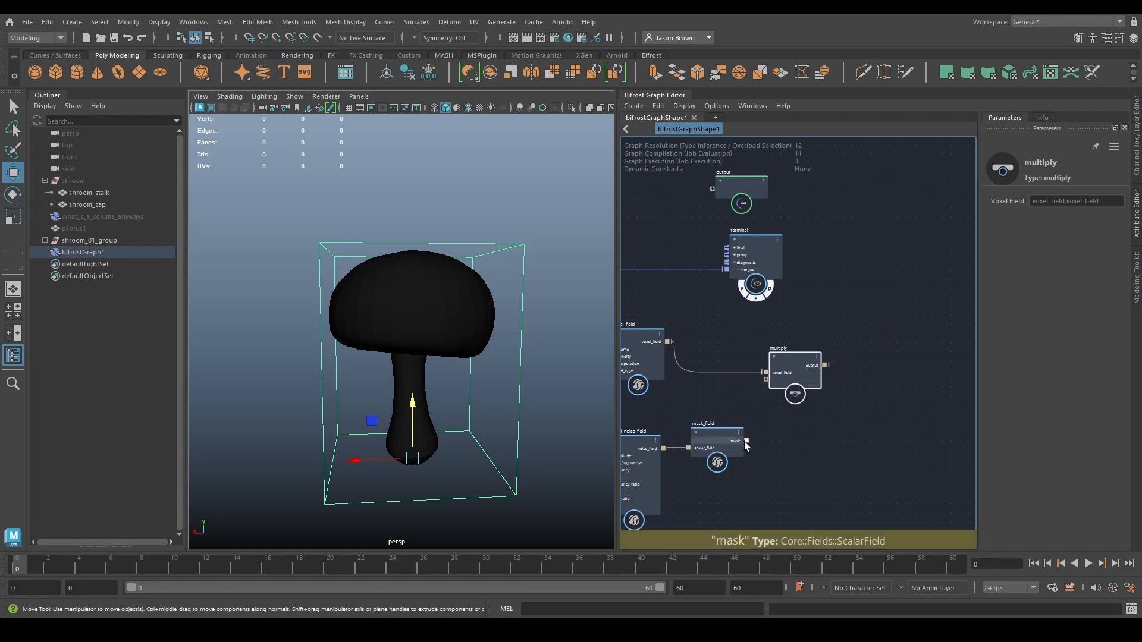
drag(747, 441, 767, 381)
alt+middle_drag(860, 408, 835, 426)
drag(771, 392, 776, 362)
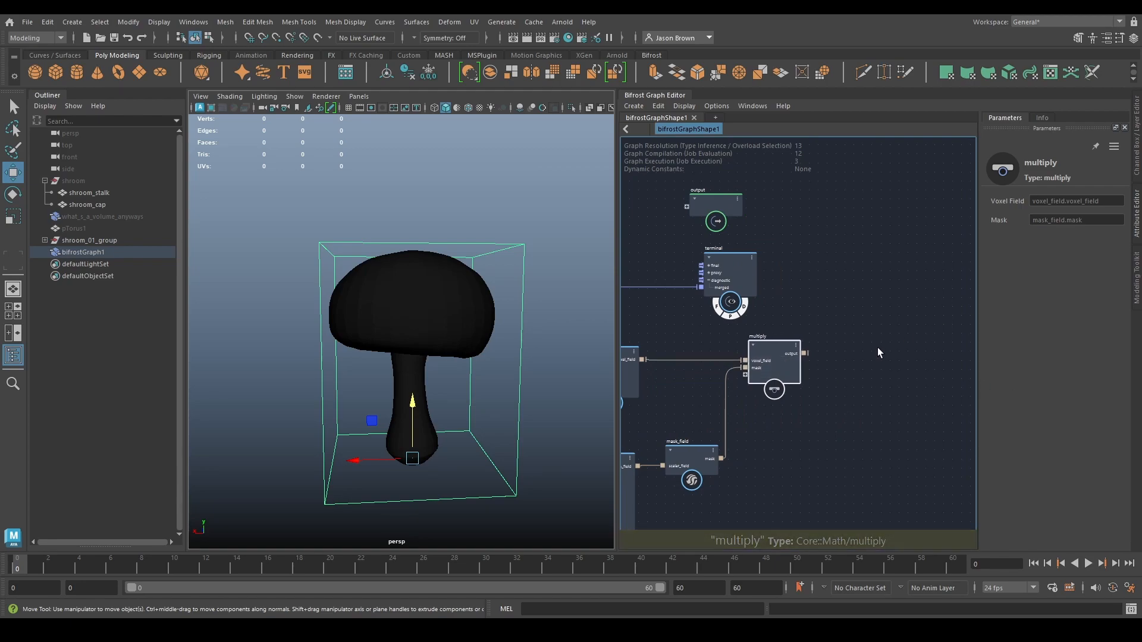
Convert the multiply output with a field_to_volume node and preview its volume through the terminal's diagnostic port.
click(710, 287)
key(Tab)
text(field)
key(Down)
key(Down)
key(Return)
drag(731, 364, 790, 358)
drag(662, 290, 889, 298)
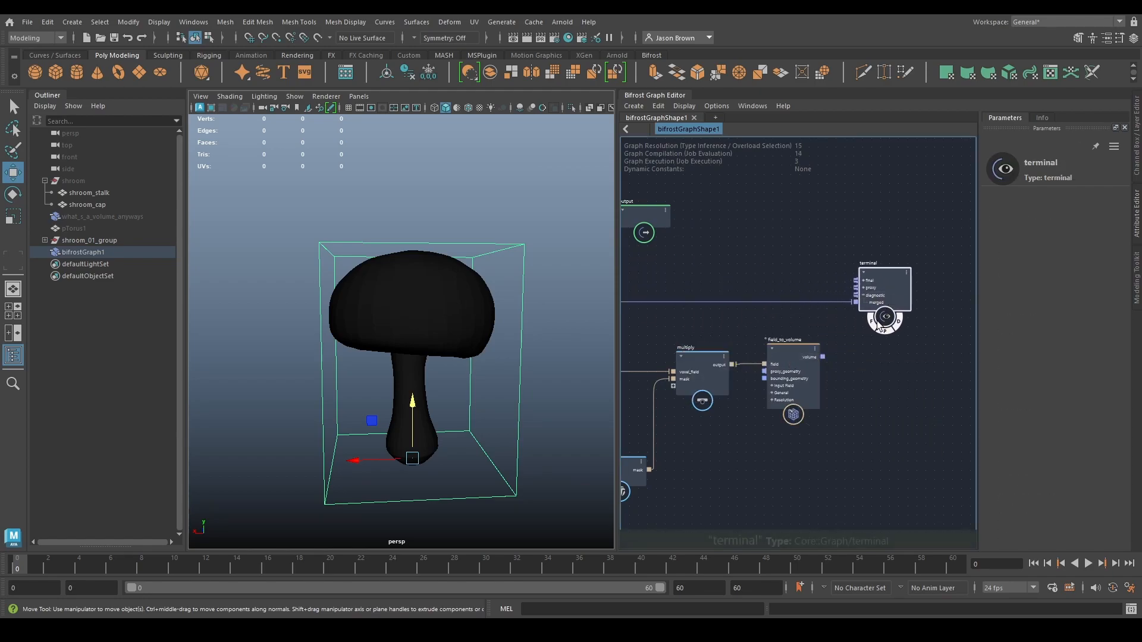
drag(823, 357, 856, 302)
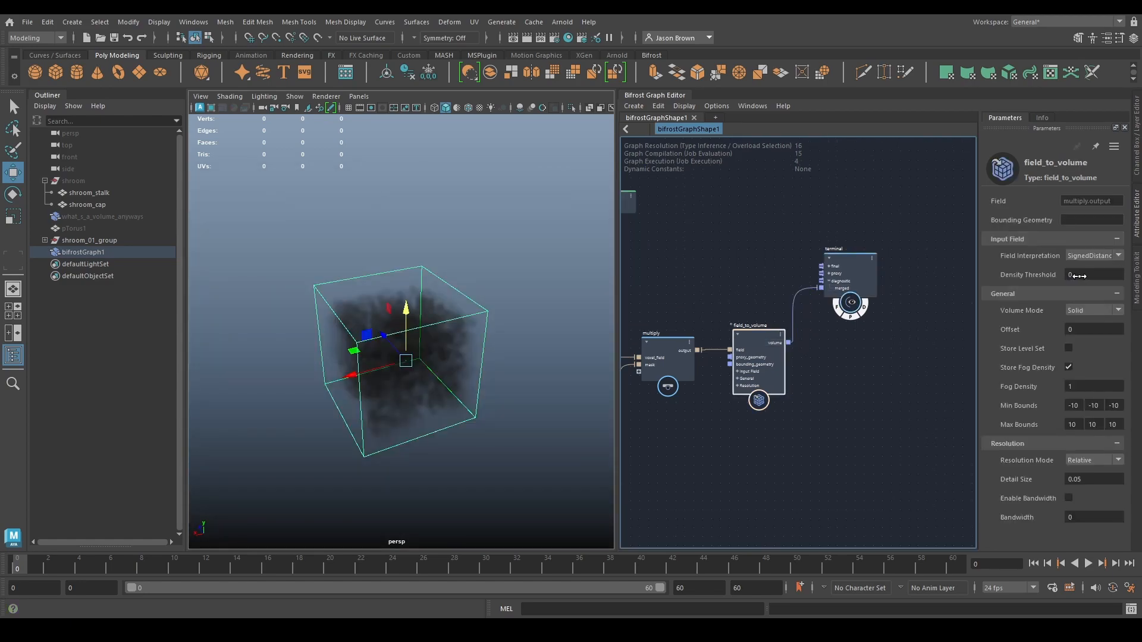
Keep field_to_volume's interpretation as SignedDistanceField, disable Store Fog Density and enable Store Level Set.
click(1085, 257)
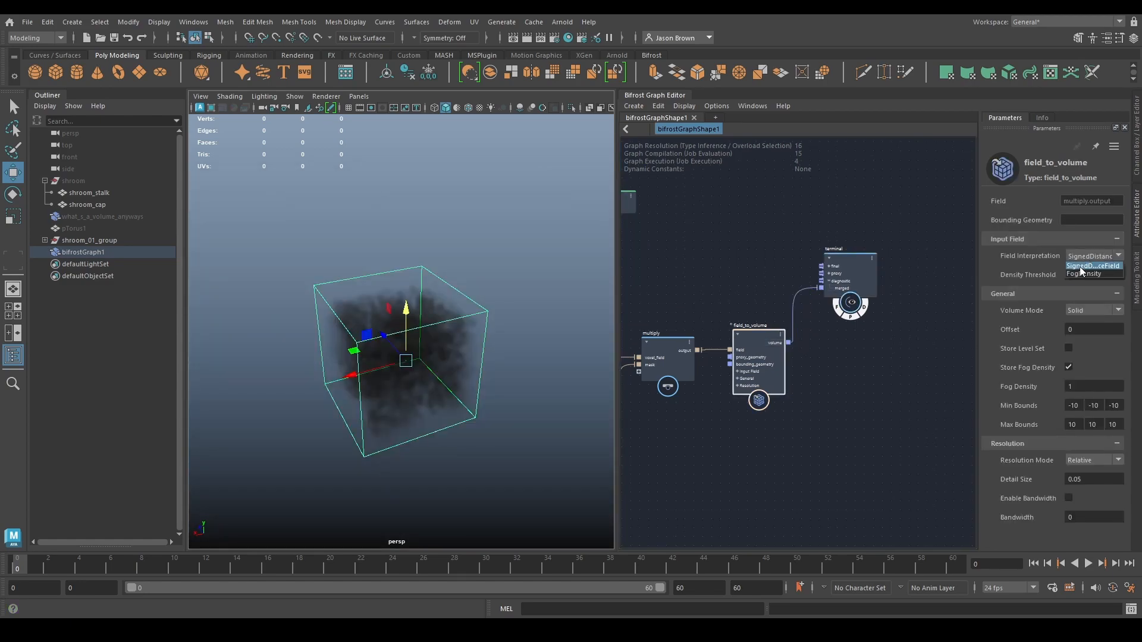
click(1080, 266)
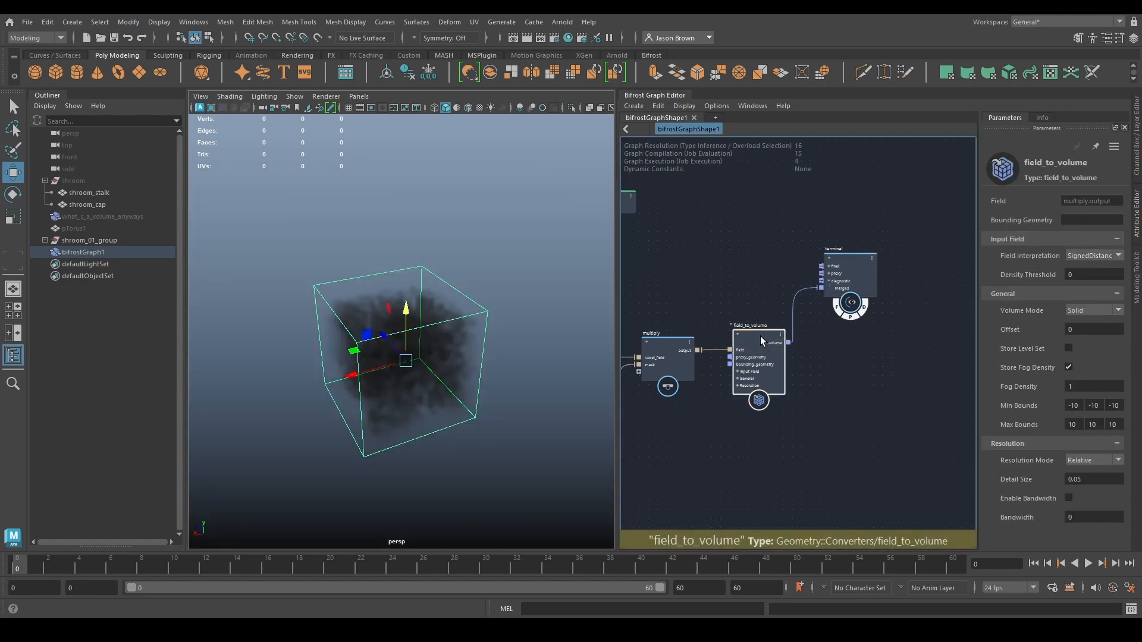
click(1069, 367)
click(1069, 348)
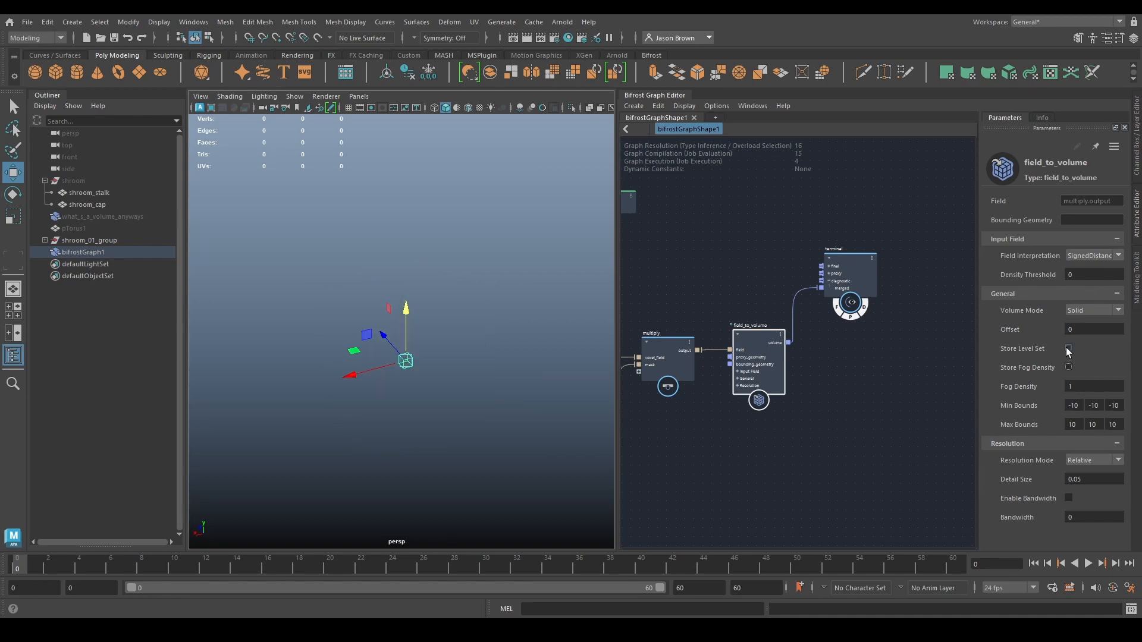
alt+drag(434, 356, 452, 357)
alt+right_drag(452, 358, 700, 384)
alt+drag(433, 375, 665, 376)
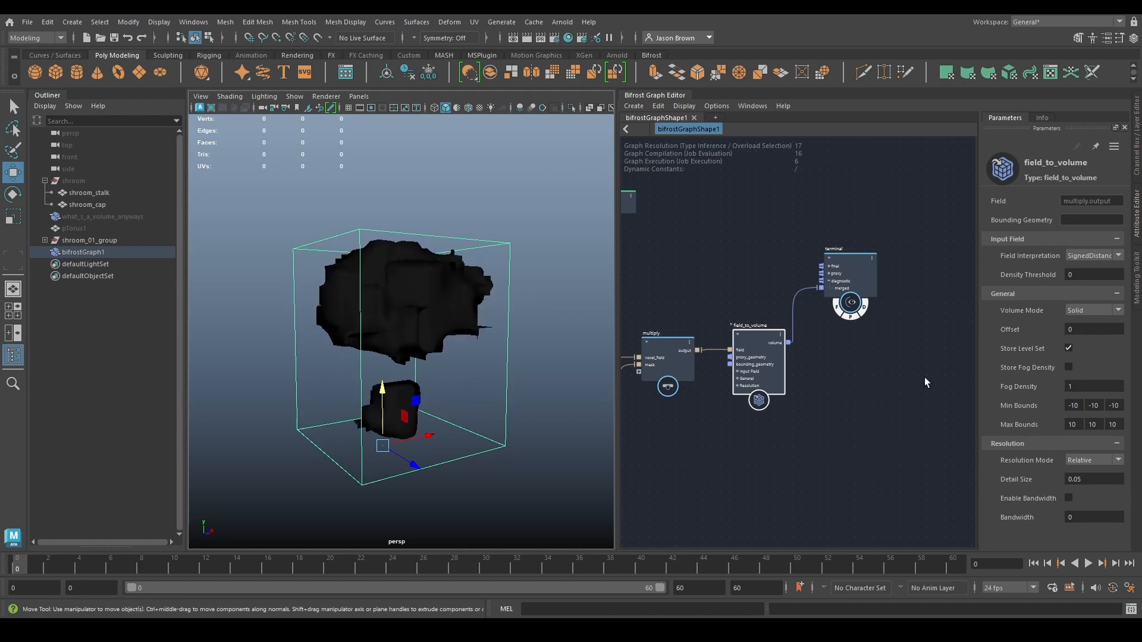
Set the field_to_volume resolution mode to Absolute and inspect the finer volume.
click(1092, 460)
click(1086, 476)
alt+drag(515, 415, 464, 441)
alt+right_drag(464, 441, 609, 446)
alt+drag(585, 448, 384, 356)
alt+drag(446, 375, 408, 374)
Set the fractal_noise_field frequency to 0.1 and inspect the carved mushroom from several sides.
alt+middle_drag(795, 481, 860, 439)
click(789, 406)
click(1073, 240)
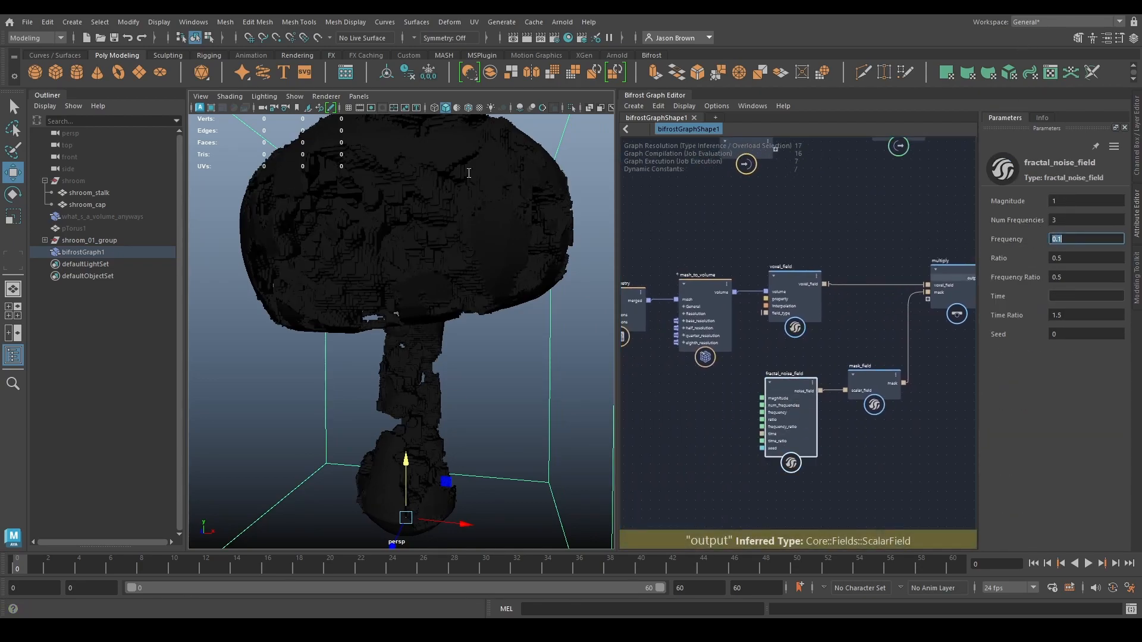
alt+drag(389, 345, 424, 349)
alt+right_drag(423, 350, 383, 381)
alt+middle_drag(383, 380, 393, 421)
alt+drag(389, 388, 357, 390)
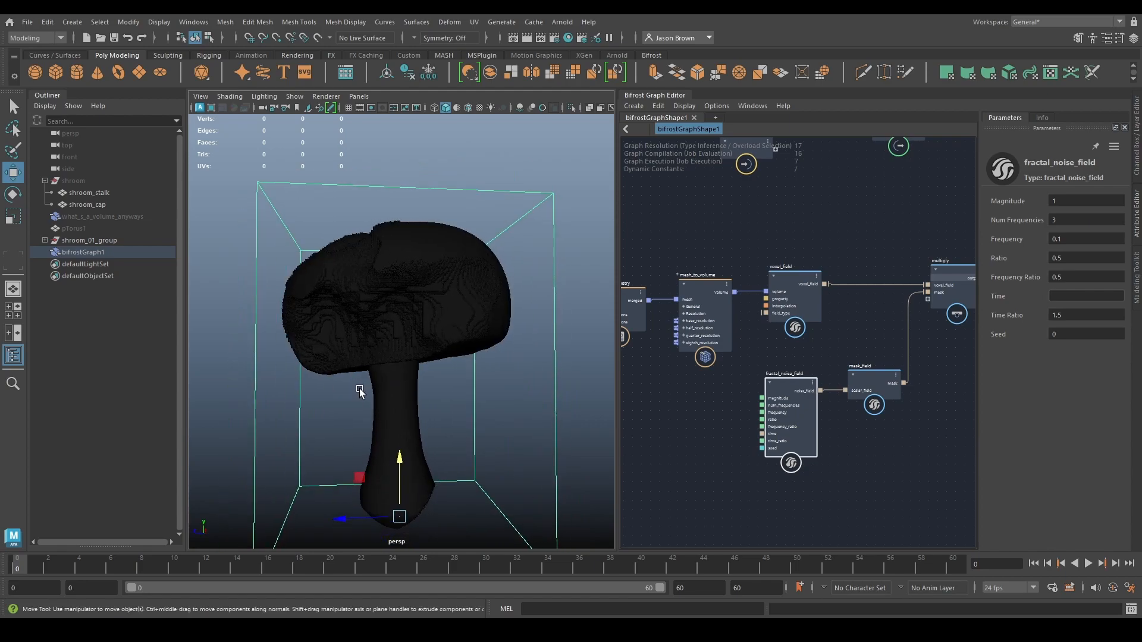
alt+middle_drag(357, 390, 384, 367)
alt+right_drag(384, 366, 480, 378)
Add a volume_to_mesh node beside the terminal and feed it the field_to_volume output.
alt+middle_drag(851, 353, 634, 370)
alt+middle_drag(821, 374, 649, 403)
drag(754, 259, 796, 252)
alt+middle_drag(776, 321, 777, 323)
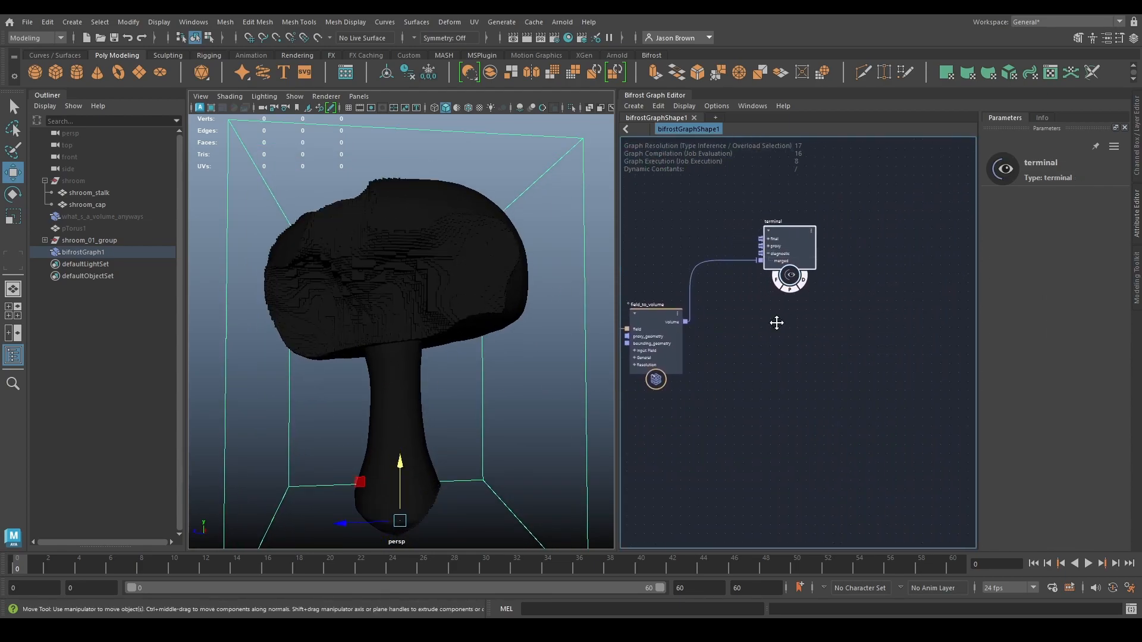
key(Tab)
text(vtm)
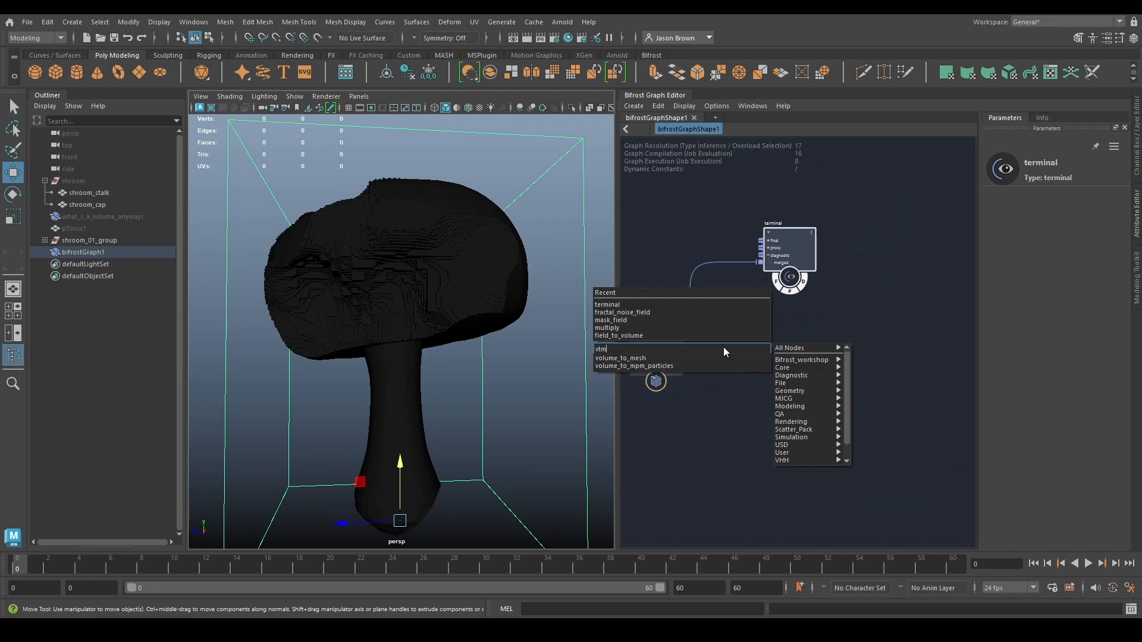
key(Down)
key(Return)
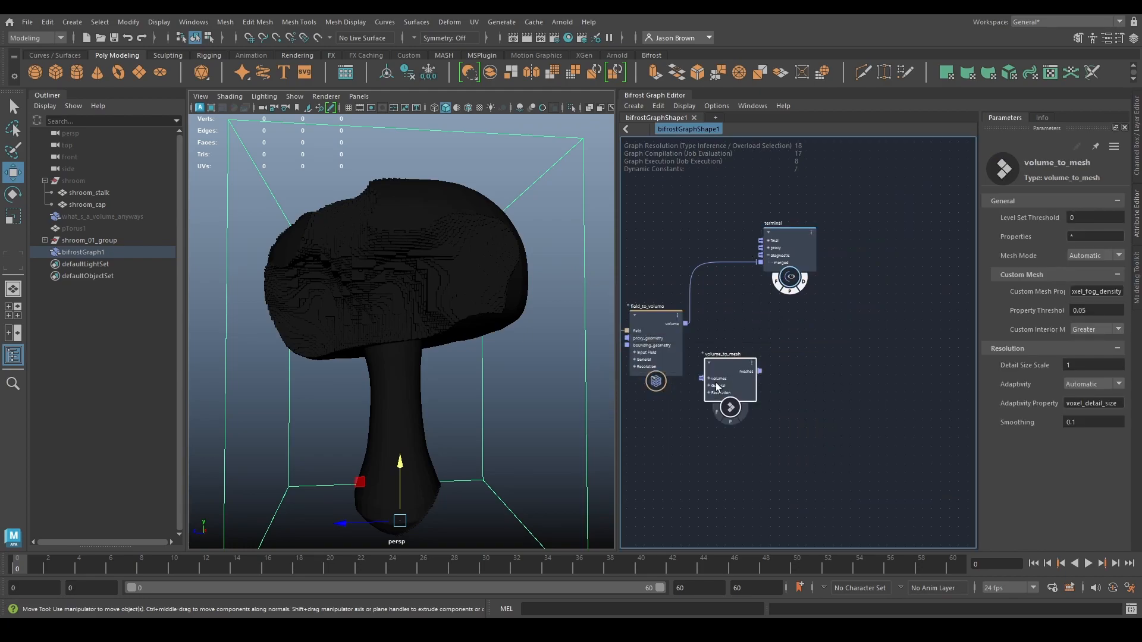
drag(755, 352, 786, 311)
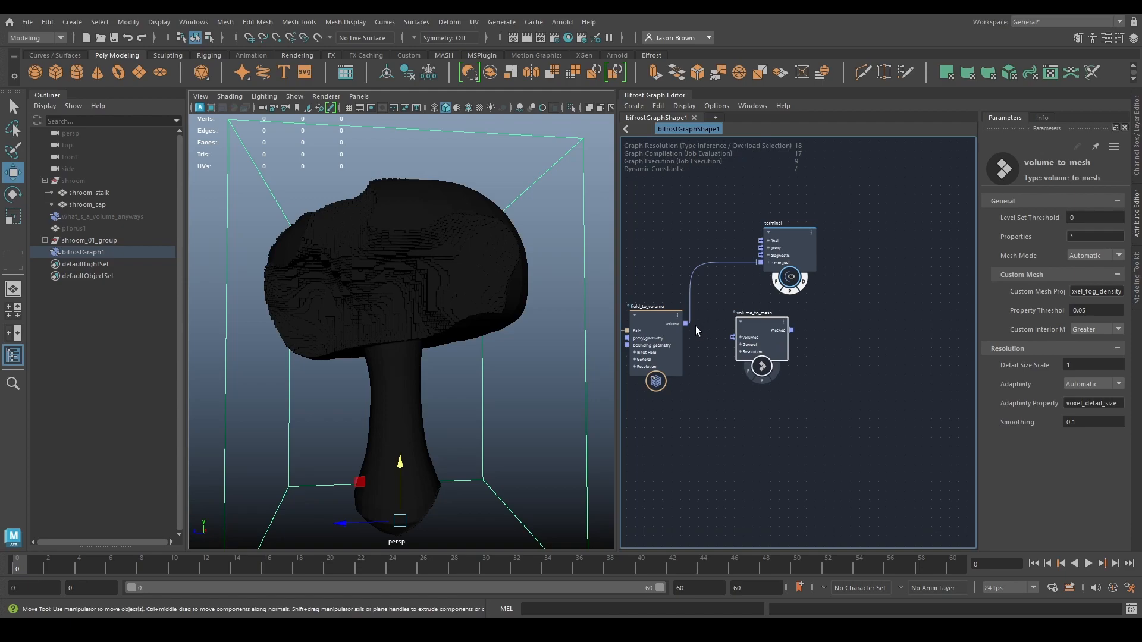
drag(686, 323, 732, 338)
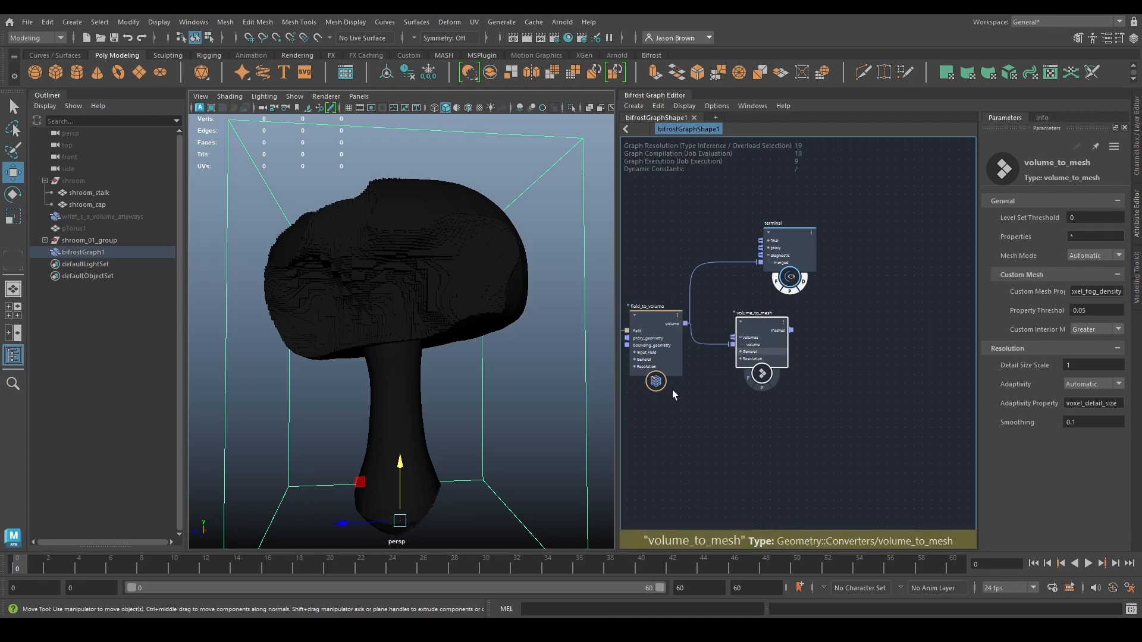
Set field_to_volume's resolution mode to Relative with a detail size of 0.005.
click(702, 385)
alt+middle_drag(679, 388, 763, 383)
click(743, 319)
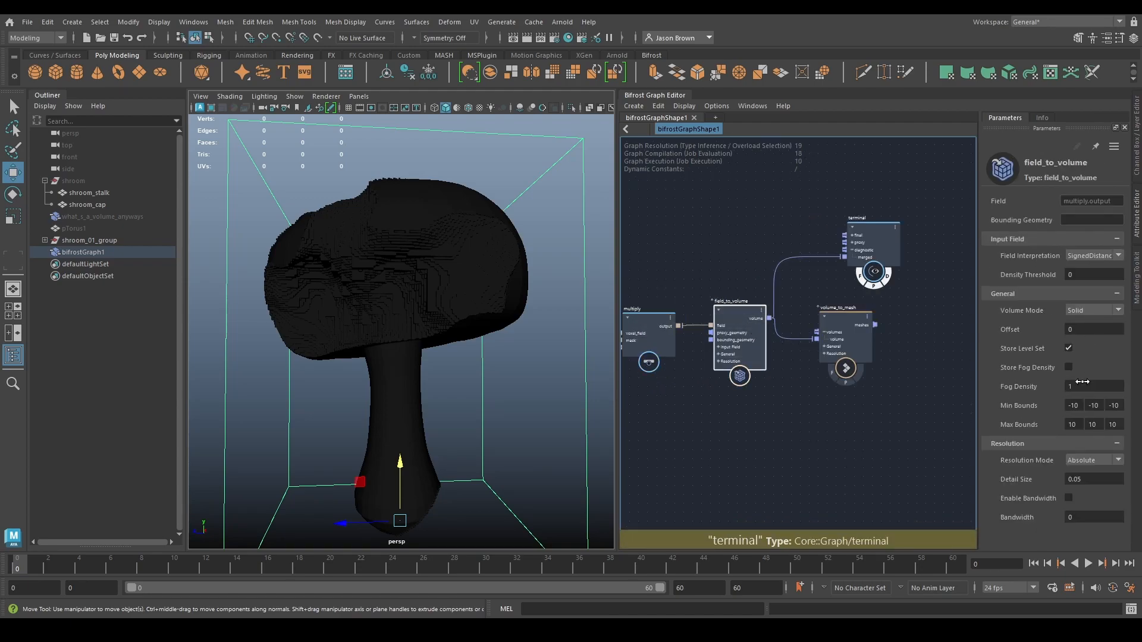
click(1084, 464)
click(1084, 474)
double_click(1121, 479)
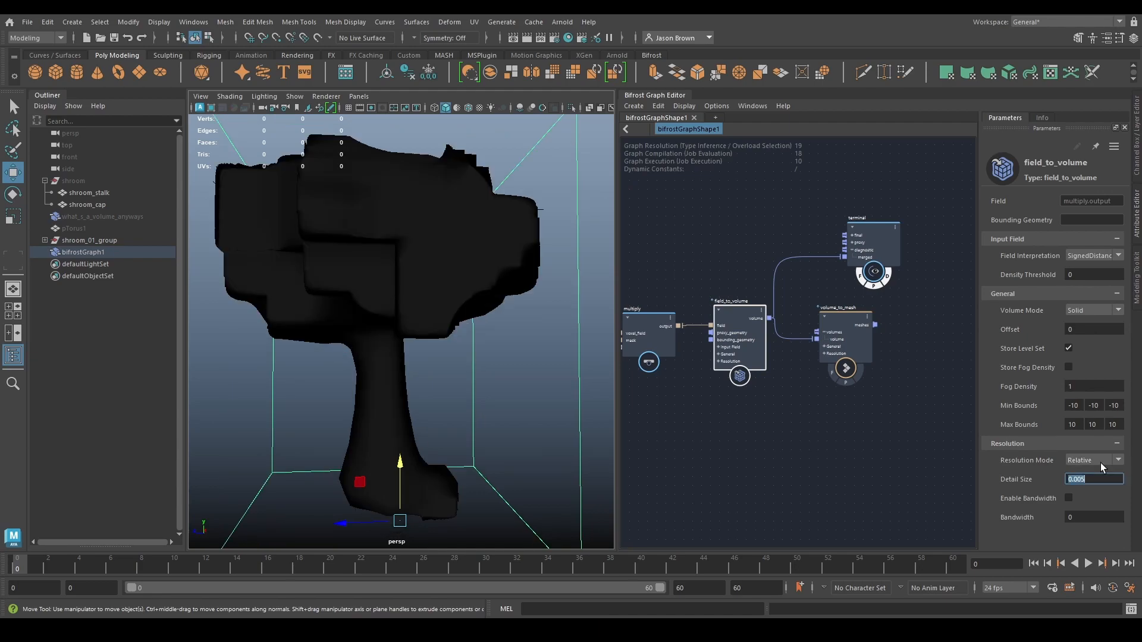
key(Return)
alt+drag(499, 454, 438, 347)
mouse_move(390, 301)
alt+mouse_down()
mouse_move(439, 351)
mouse_move(386, 316)
alt+mouse_up()
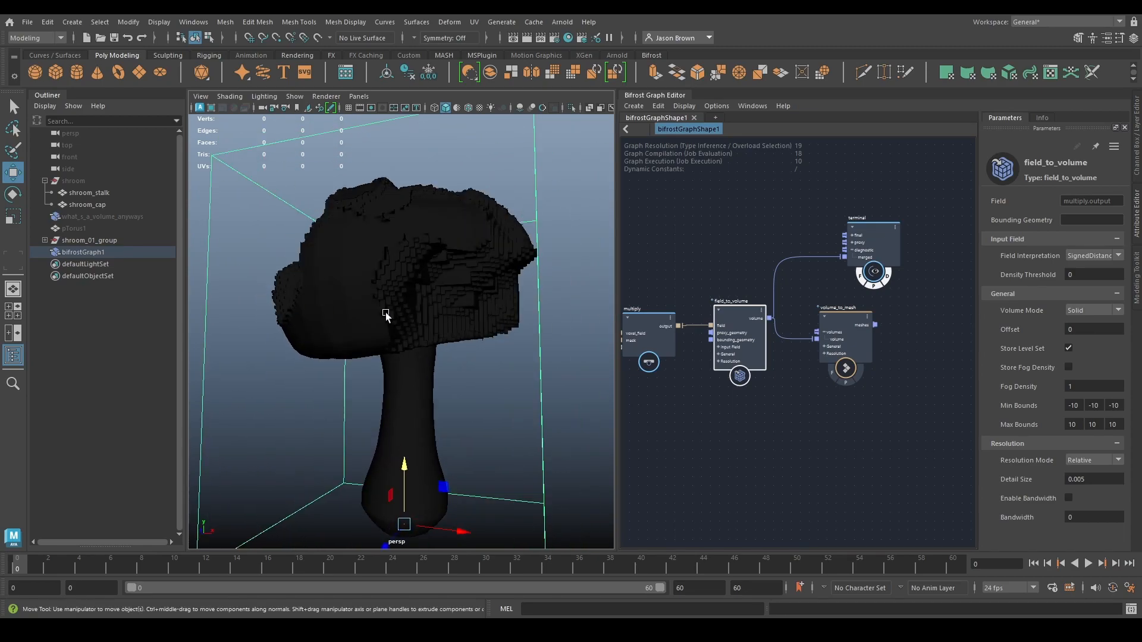
Connect the volume_to_mesh meshes output to the terminal's diagnostic port in place of the volume and inspect the mesh.
alt+middle_drag(815, 419, 686, 447)
drag(751, 283, 856, 268)
alt+middle_drag(823, 353, 823, 362)
drag(726, 384, 714, 365)
alt+middle_drag(775, 378, 811, 387)
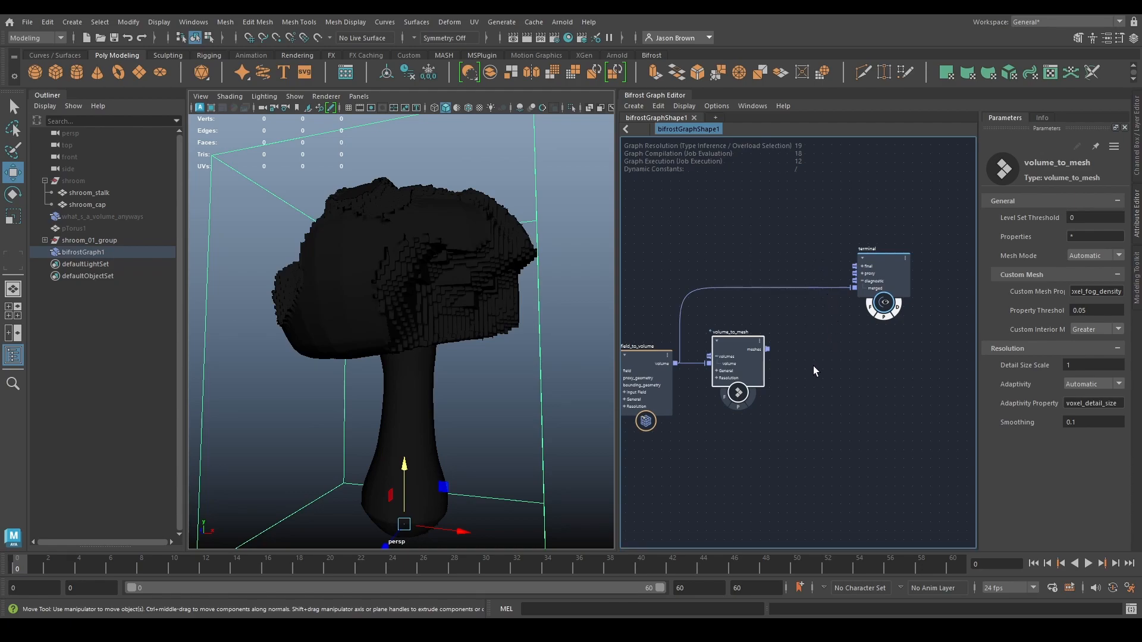
middle_drag(813, 365, 843, 361)
drag(797, 345, 898, 283)
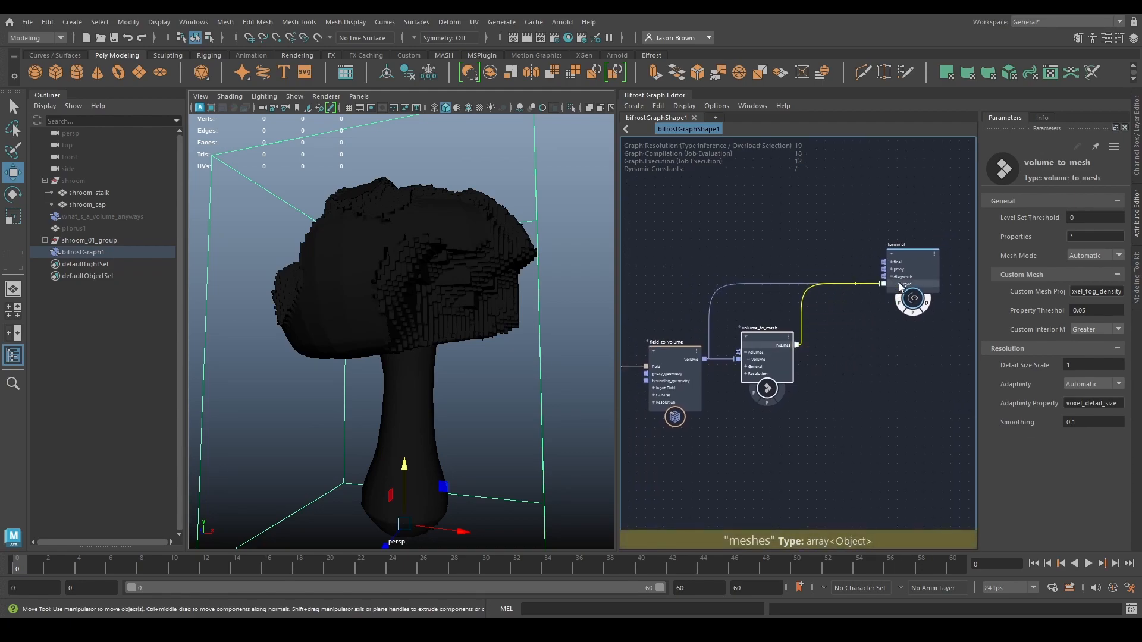
click(539, 173)
alt+drag(402, 365, 428, 392)
Move the terminal farther along the graph and add a first_in_array node fed by volume_to_mesh's meshes output.
alt+middle_drag(793, 423, 696, 429)
drag(766, 302, 862, 362)
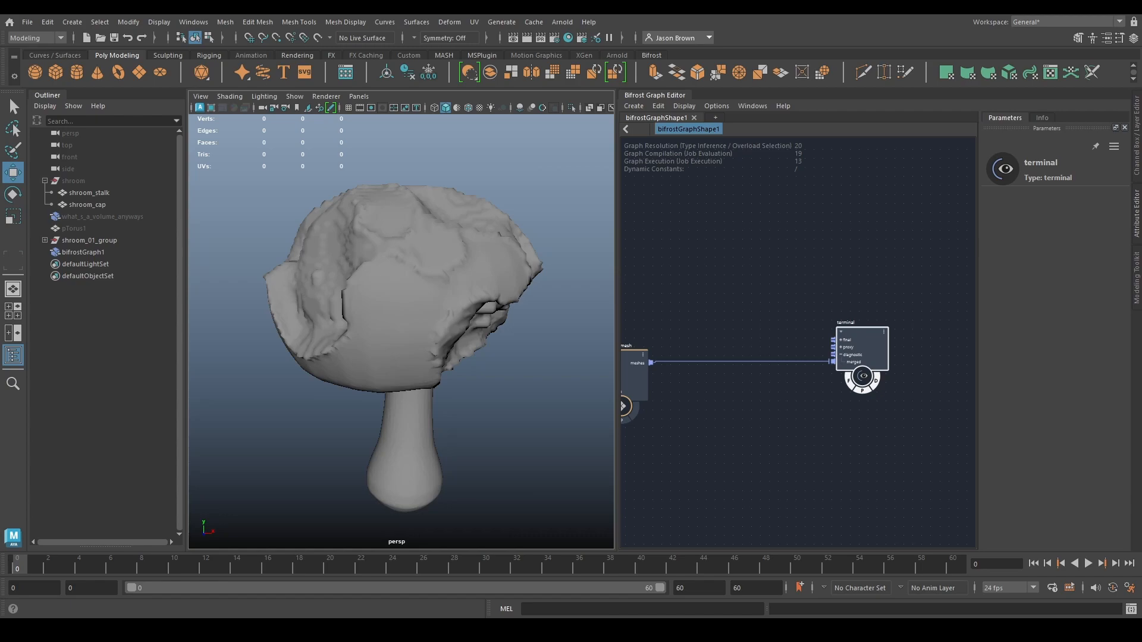
click(858, 355)
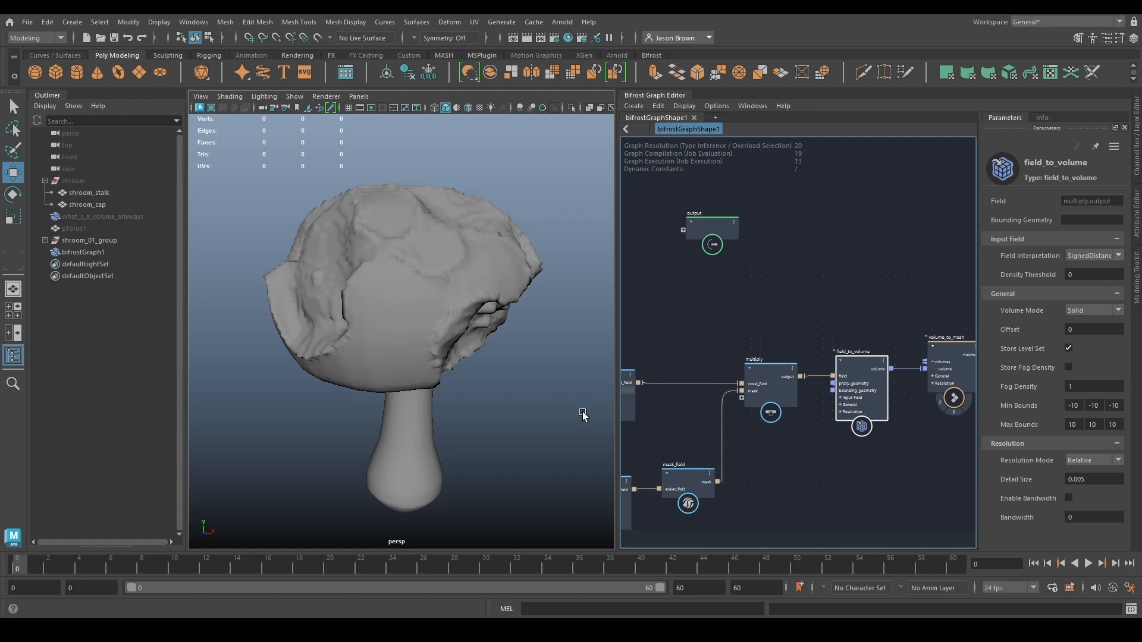
alt+middle_drag(968, 380, 773, 386)
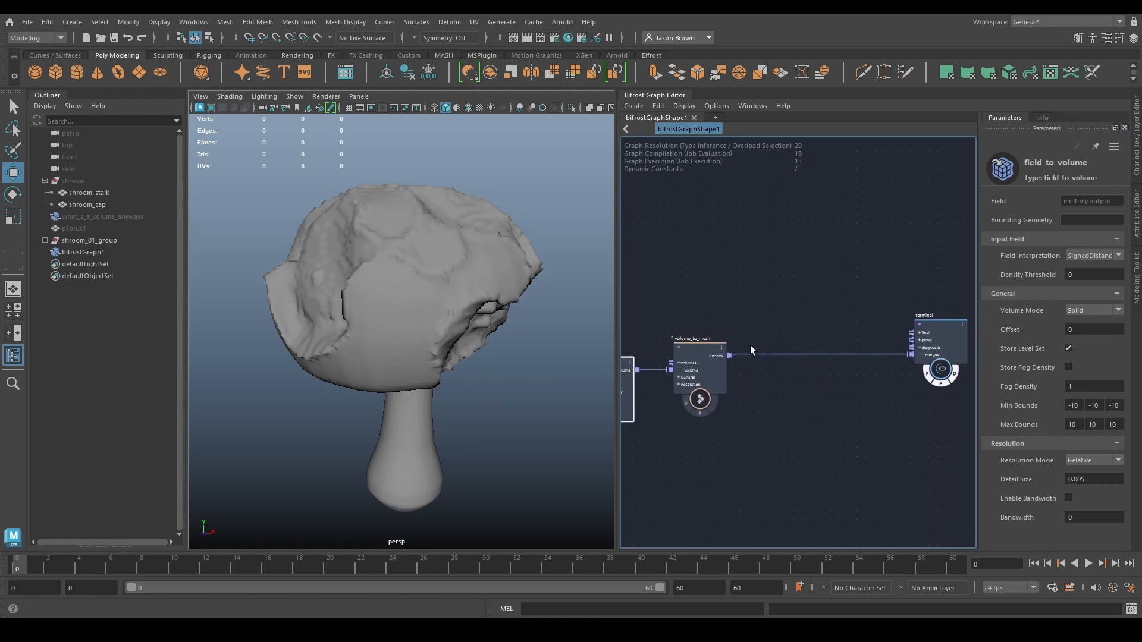
click(751, 355)
click(741, 393)
click(704, 388)
drag(755, 363, 769, 308)
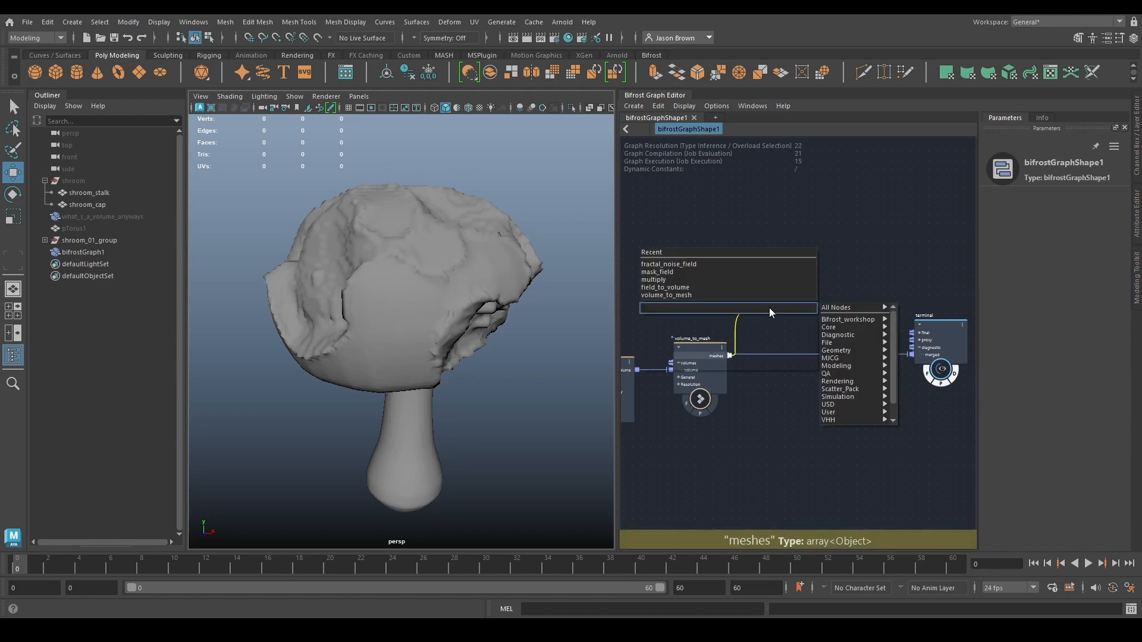
text(first)
key(Down)
key(Return)
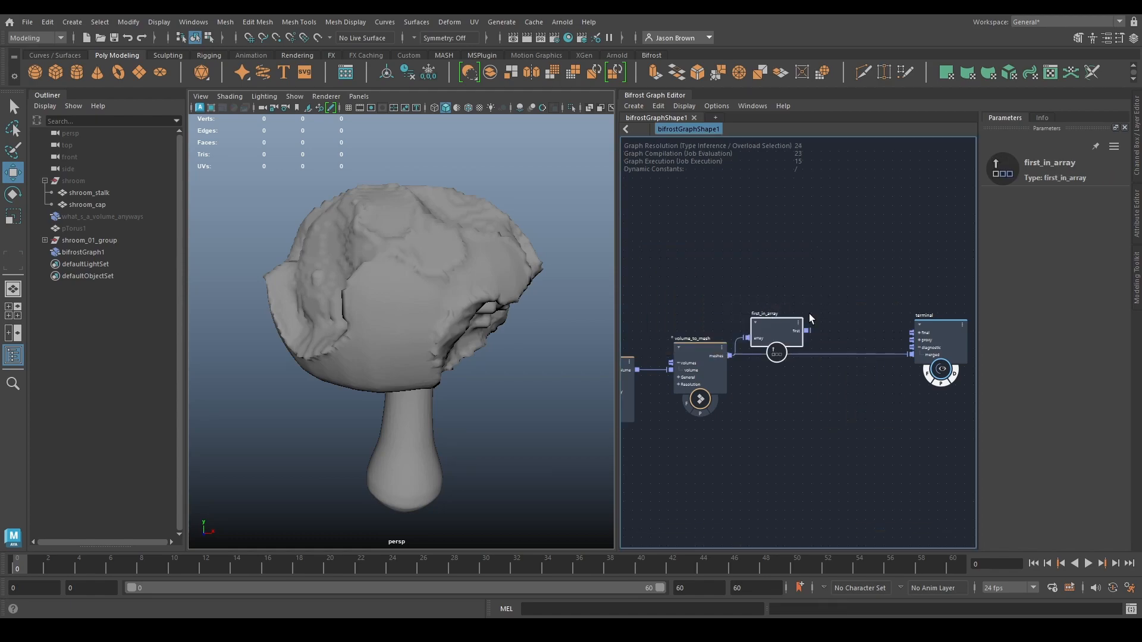
Connect first_in_array's first output to the terminal's diagnostic port in place of the meshes output and tidy the node positions.
drag(821, 328, 779, 331)
drag(877, 327, 937, 299)
click(777, 339)
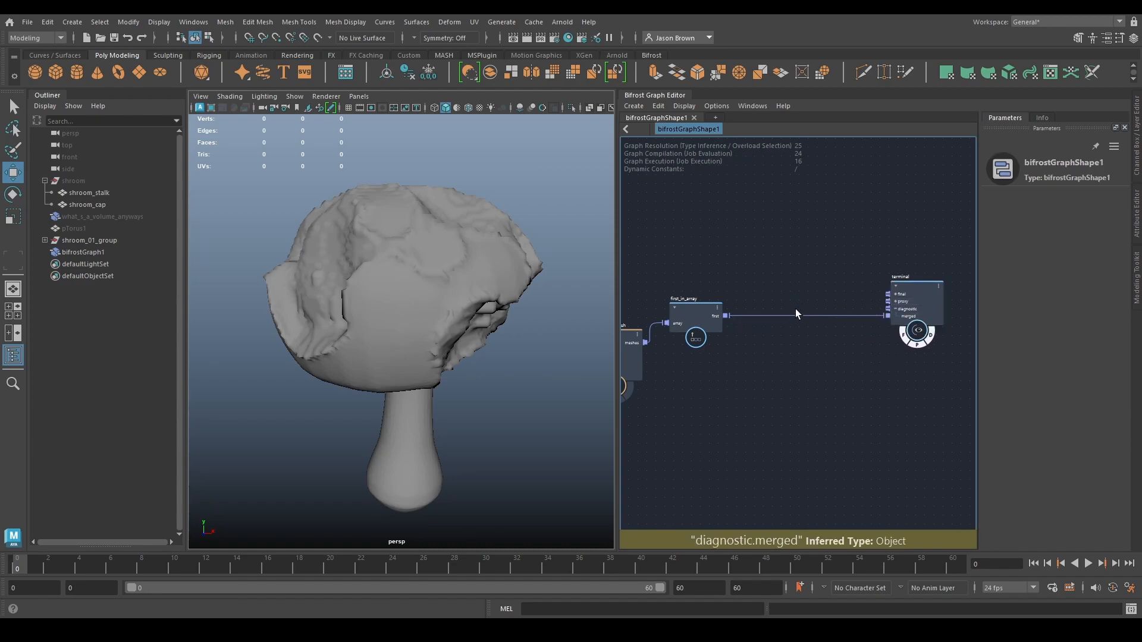
Insert an assign_material node between first_in_array and the terminal, and spread the two end nodes apart.
key(Tab)
text(assign)
click(712, 361)
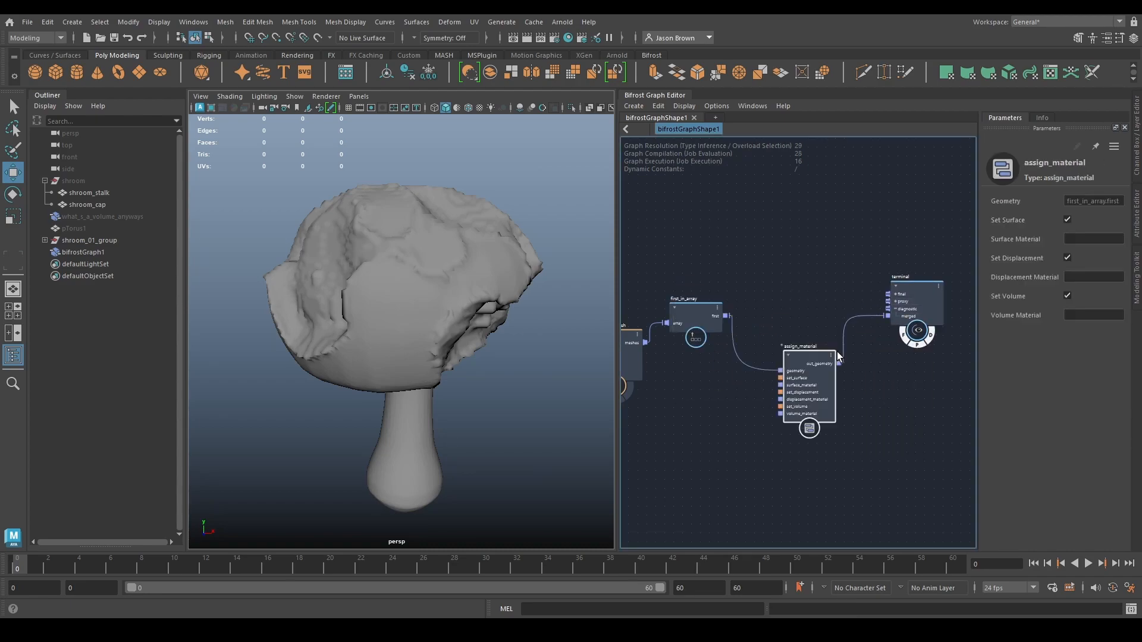
drag(917, 310, 932, 268)
drag(816, 381, 850, 345)
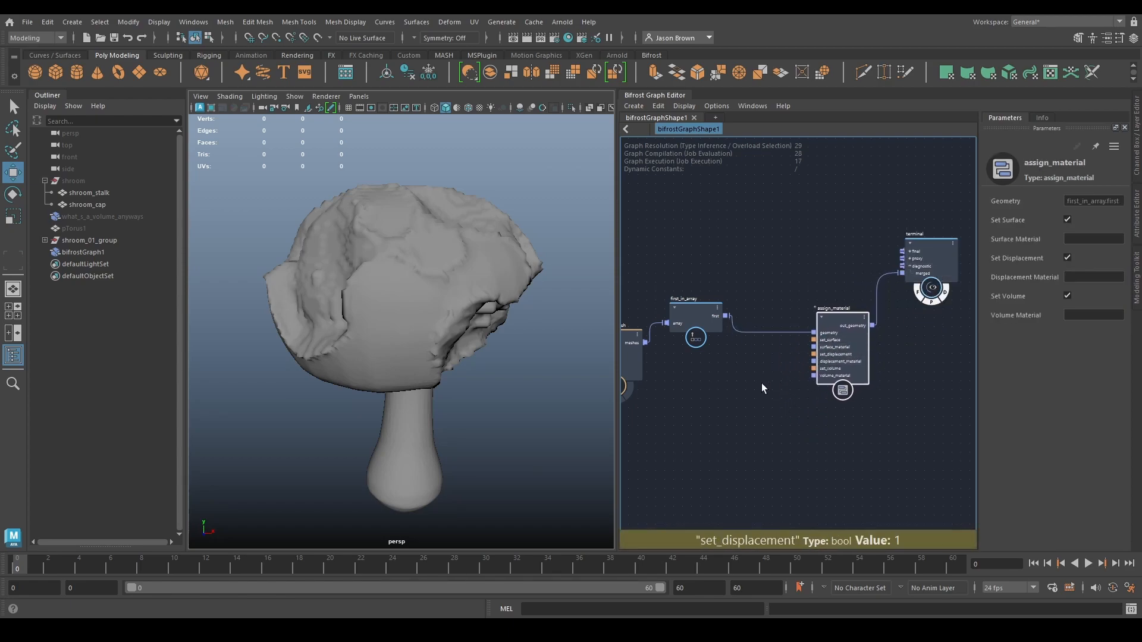
Add a standard_surface_mat with blue base color 0.228, 0.544, 0.832 and connect it to assign_material's surface_material input.
key(Tab)
text(standard)
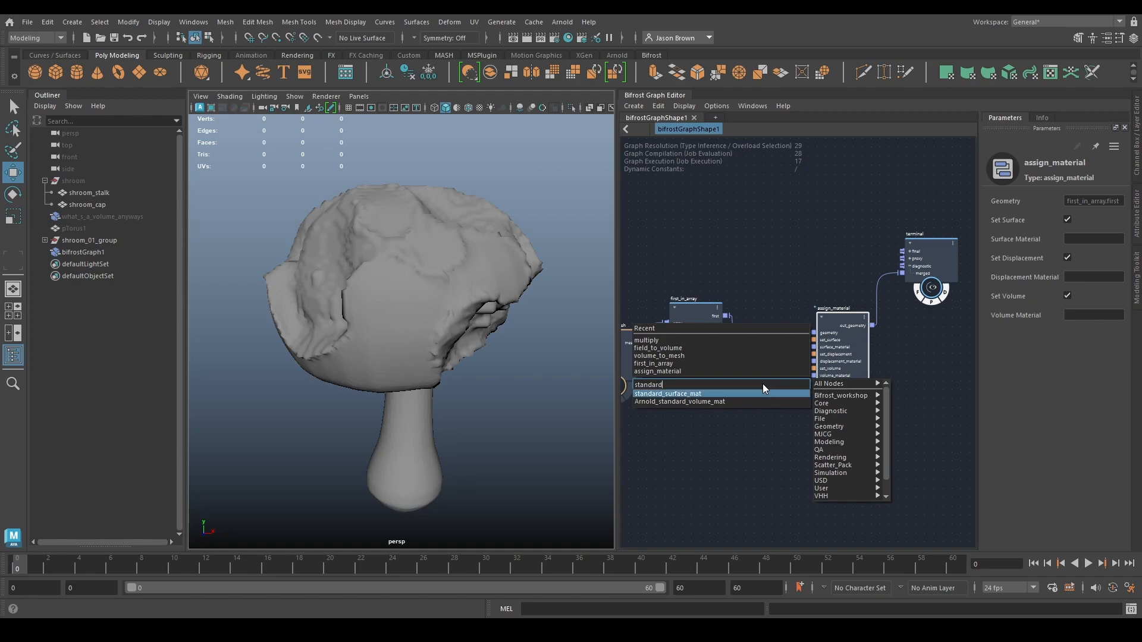
key(Return)
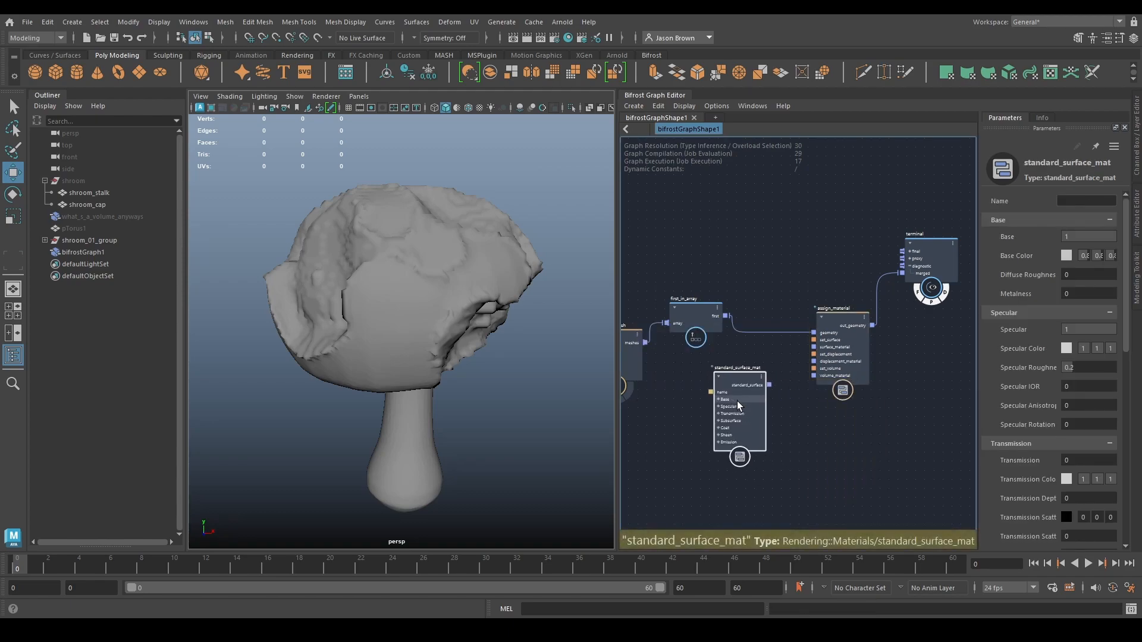
click(1068, 255)
drag(954, 367, 1022, 387)
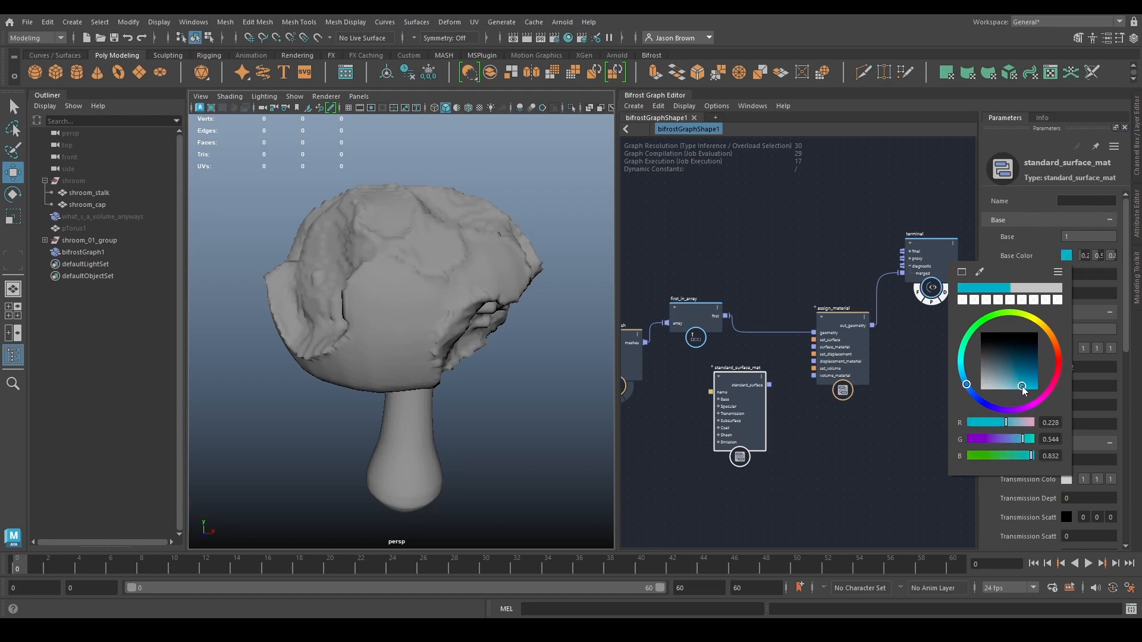
drag(770, 385, 814, 347)
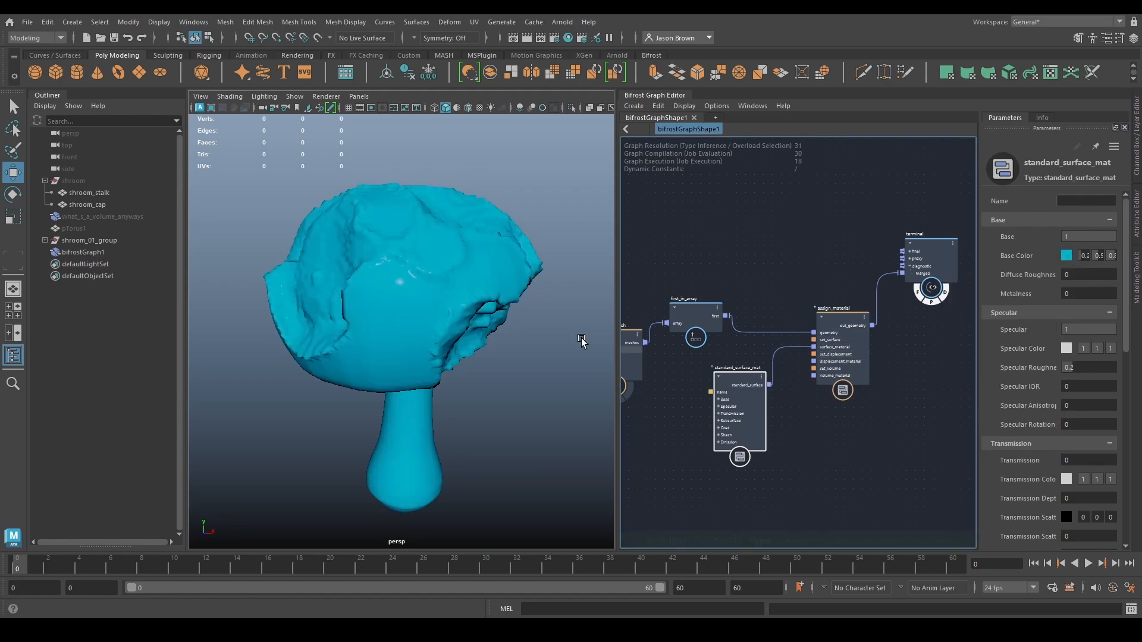
mouse_move(434, 288)
alt+mouse_down()
mouse_move(471, 278)
mouse_move(427, 286)
alt+mouse_up()
drag(736, 391, 757, 364)
alt+drag(416, 290, 489, 298)
scroll(444, 281, down, 4)
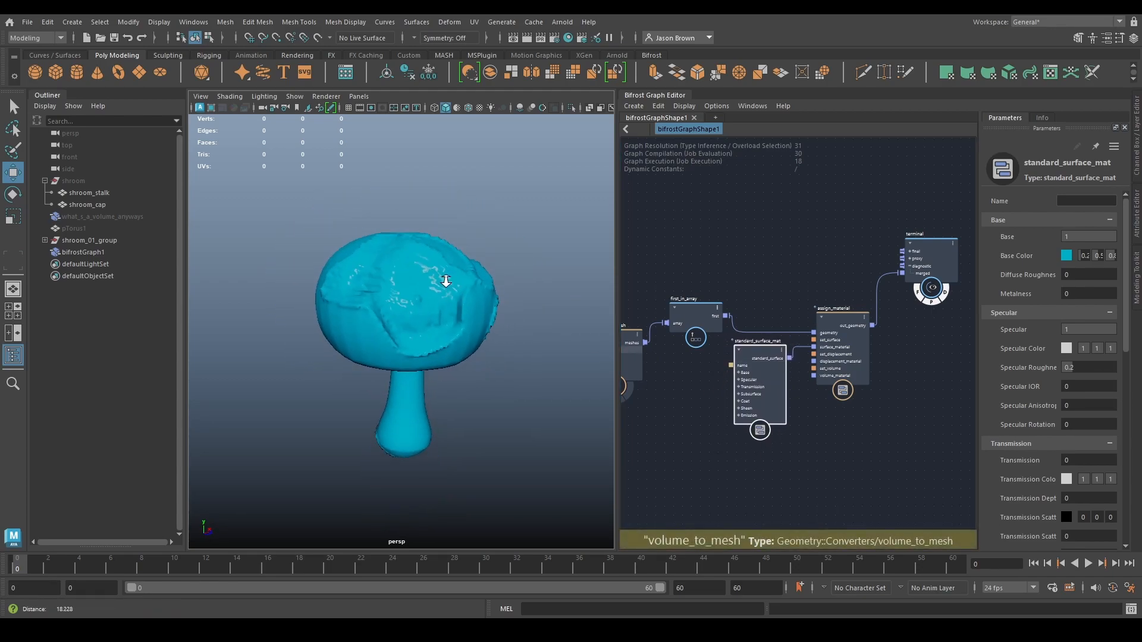
Add a negate node below mask_field and feed it the fractal_noise_field output.
alt+middle_drag(702, 381, 1036, 310)
scroll(874, 339, down, 1)
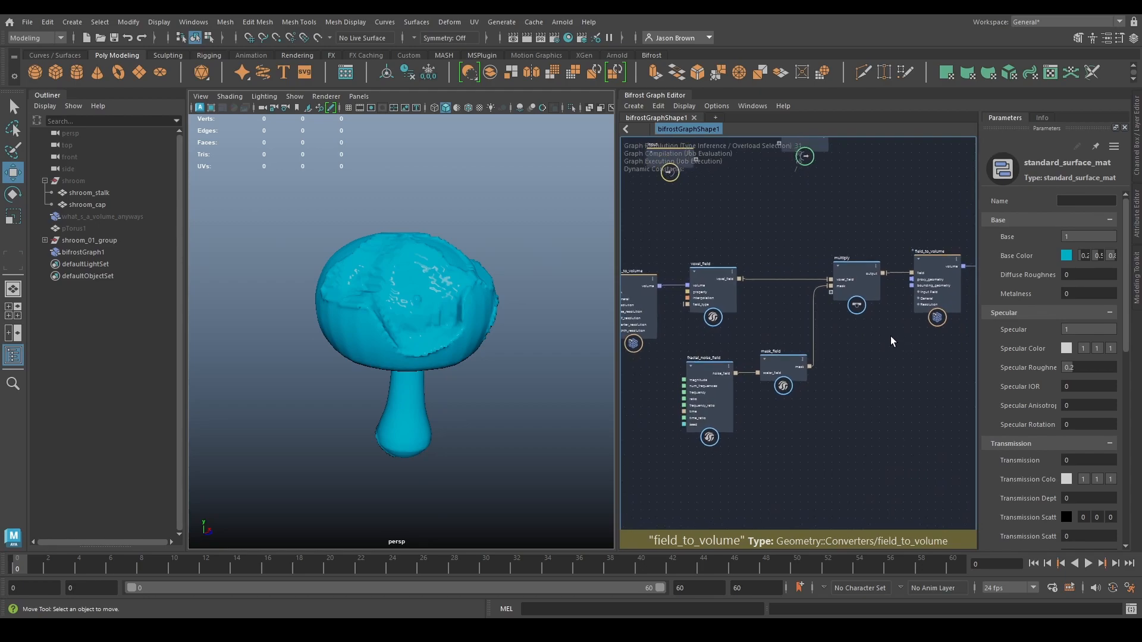
scroll(866, 334, down, 2)
alt+drag(434, 316, 300, 306)
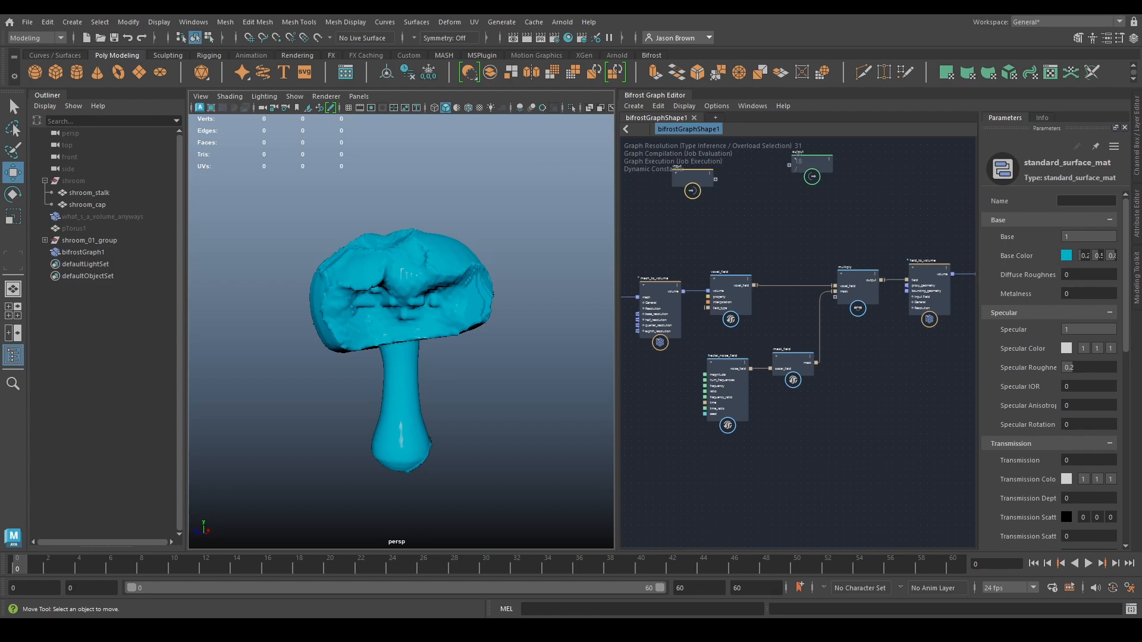
alt+middle_drag(717, 467, 767, 433)
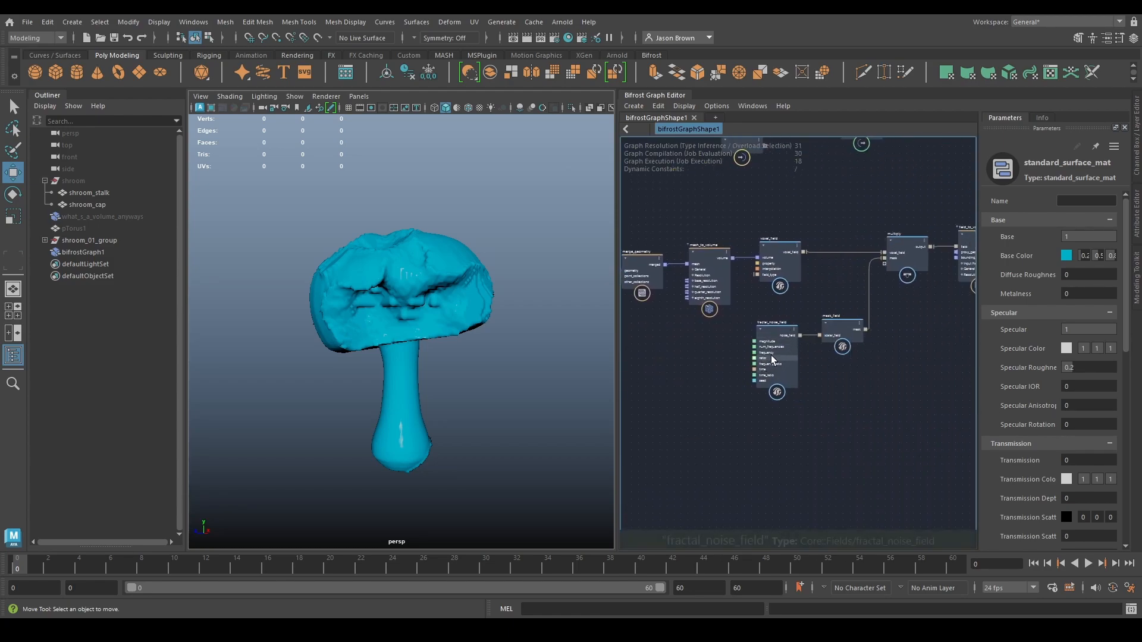
alt+middle_drag(864, 425, 762, 411)
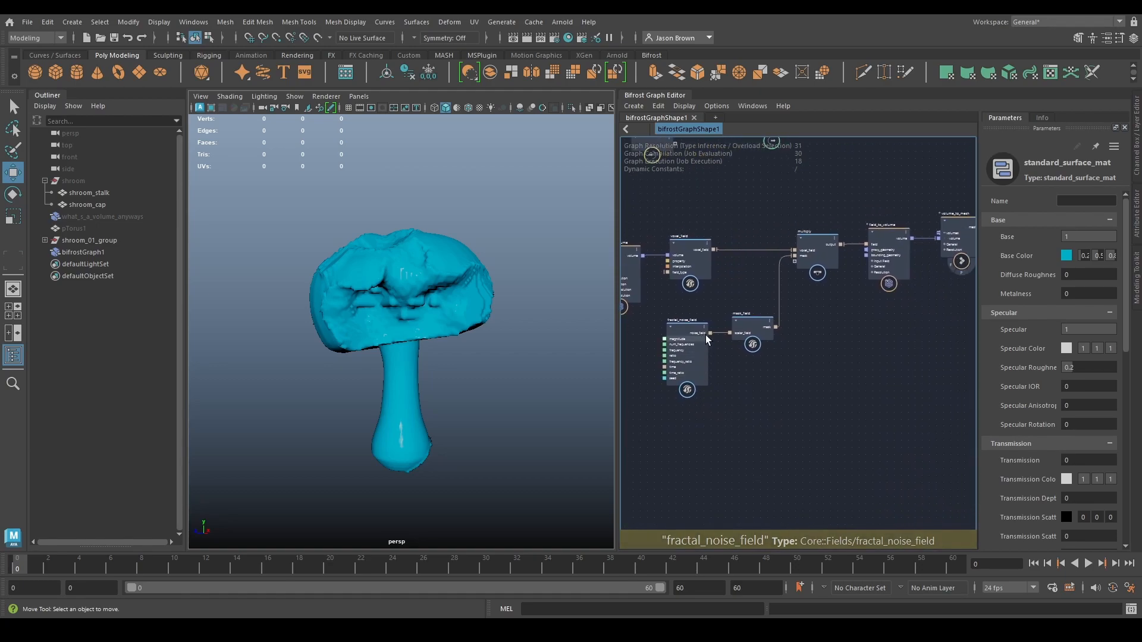
key(Tab)
text(neag)
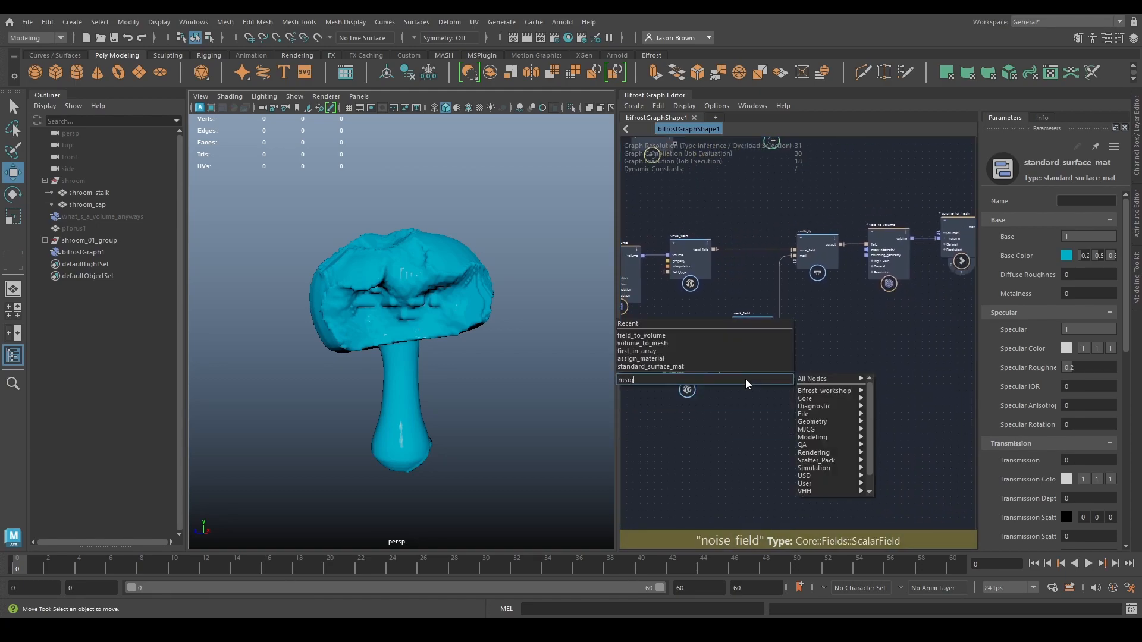
key(BackSpace)
key(BackSpace)
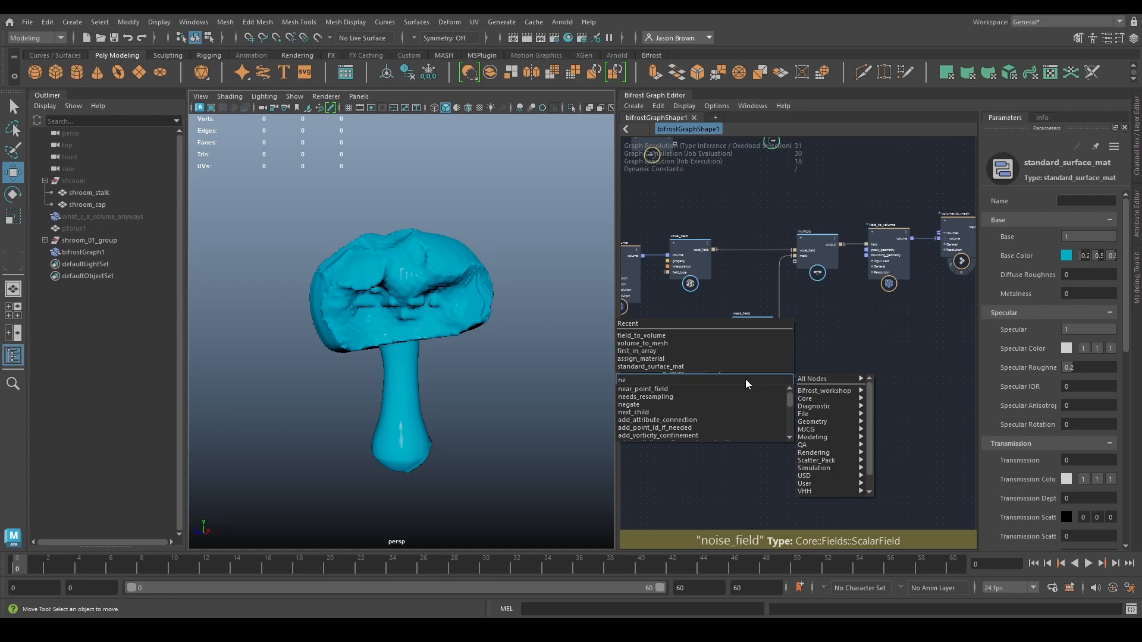
text(gate)
key(Return)
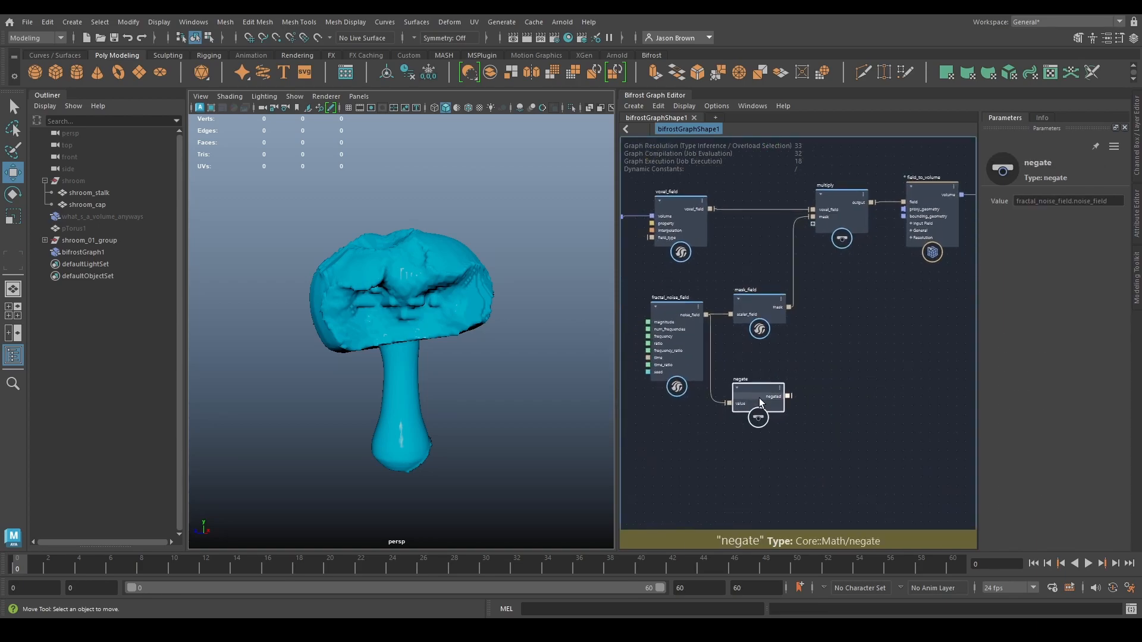
alt+middle_drag(802, 381, 777, 387)
drag(734, 391, 737, 389)
Add a second mask_field node and connect negate's output to its scalar_field input.
alt+middle_drag(774, 373, 744, 394)
key(Tab)
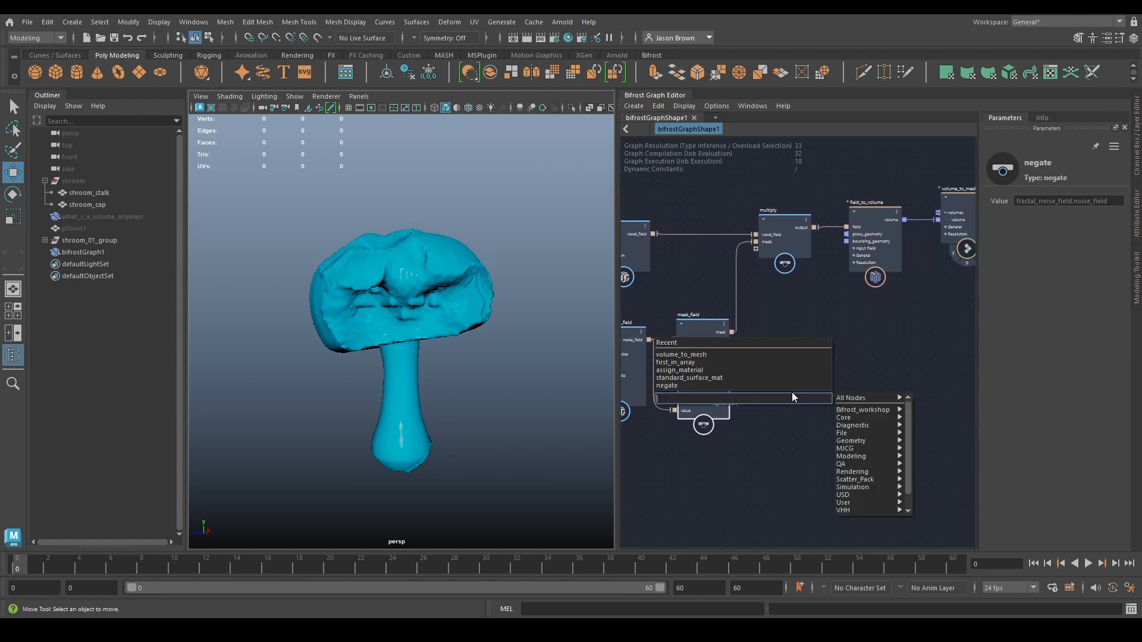
text(mask)
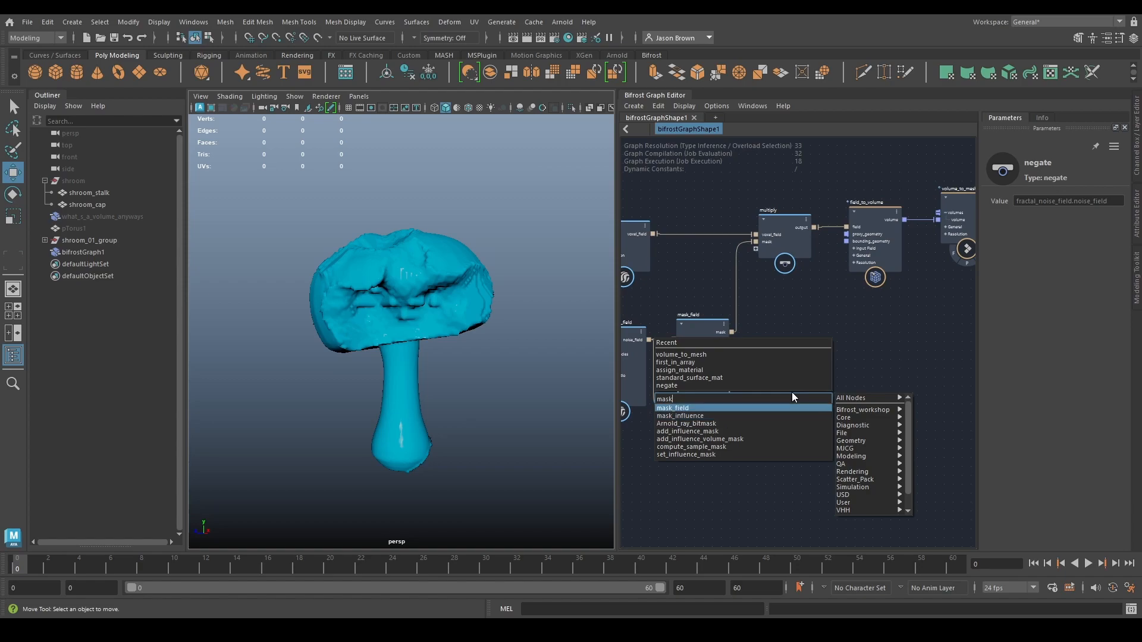
key(Return)
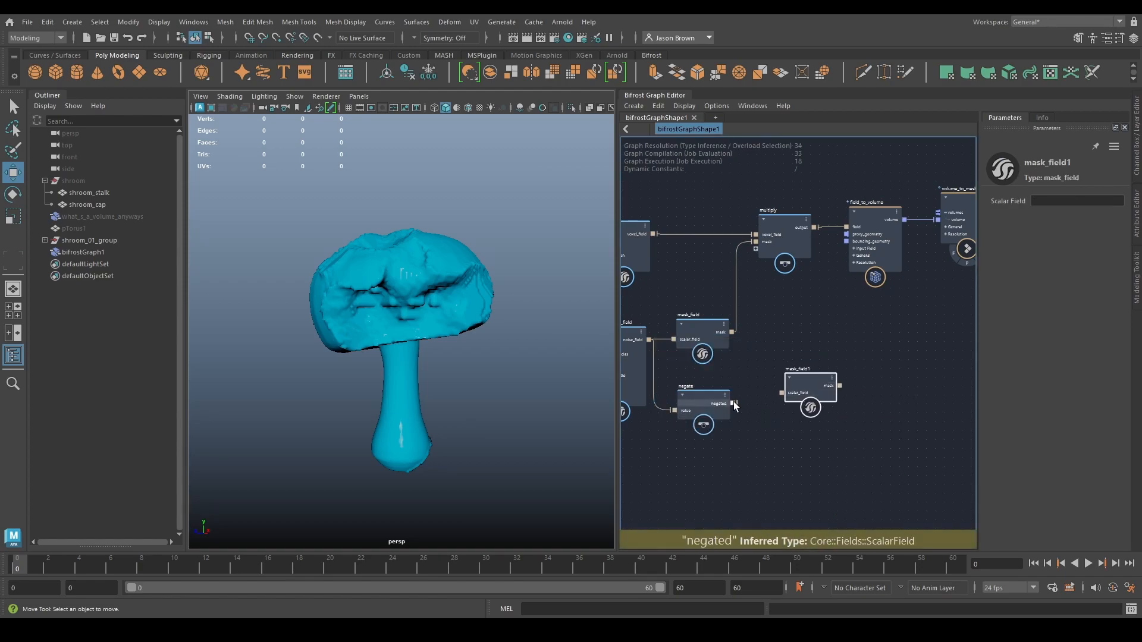
drag(733, 403, 783, 393)
Move the negate node and the second mask_field node lower in the graph to make room.
alt+right_drag(862, 419, 839, 403)
alt+middle_drag(839, 402, 954, 402)
alt+right_drag(955, 401, 823, 309)
alt+middle_drag(823, 309, 780, 299)
alt+middle_drag(883, 408, 860, 370)
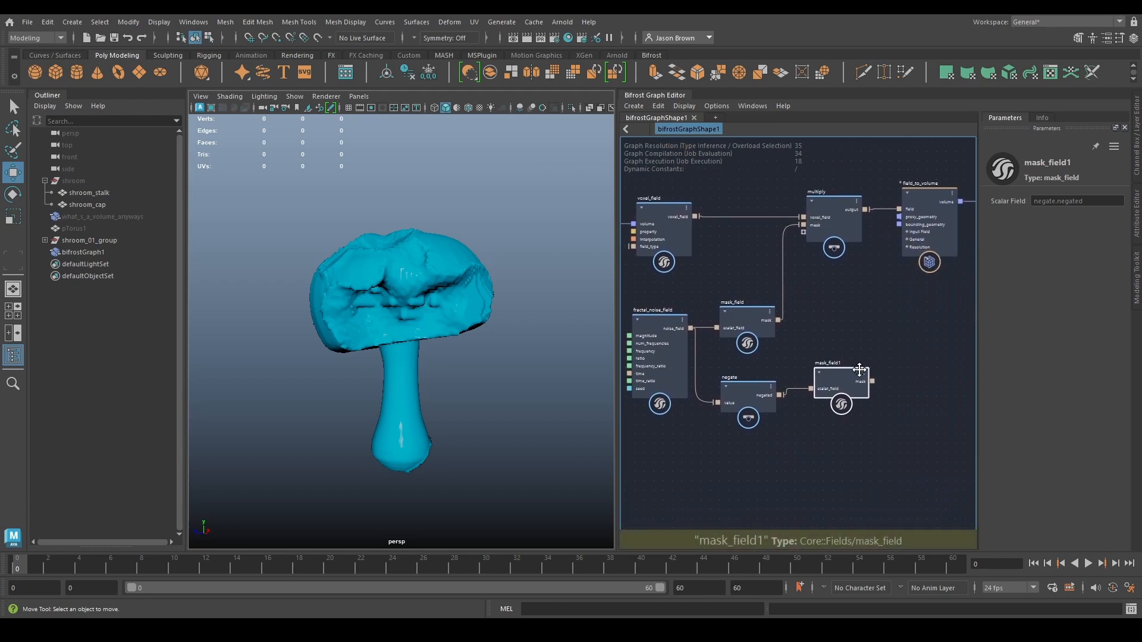
alt+middle_drag(725, 396, 833, 409)
alt+middle_drag(930, 377, 838, 323)
drag(867, 345, 863, 408)
drag(766, 349, 771, 408)
Add a second multiply node combining the voxel_field output with the second mask_field's mask.
mouse_move(781, 387)
alt+middle_down()
mouse_move(787, 373)
mouse_move(773, 401)
alt+middle_up()
drag(708, 202, 809, 378)
text(multi)
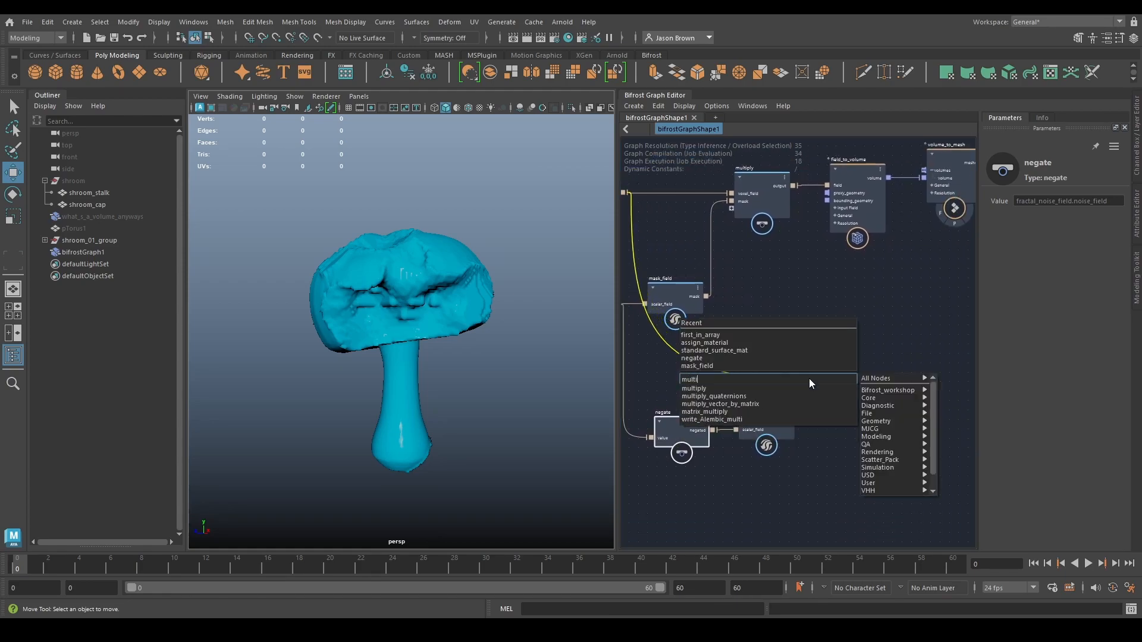
key(Return)
drag(797, 421, 811, 390)
alt+middle_drag(927, 350, 829, 390)
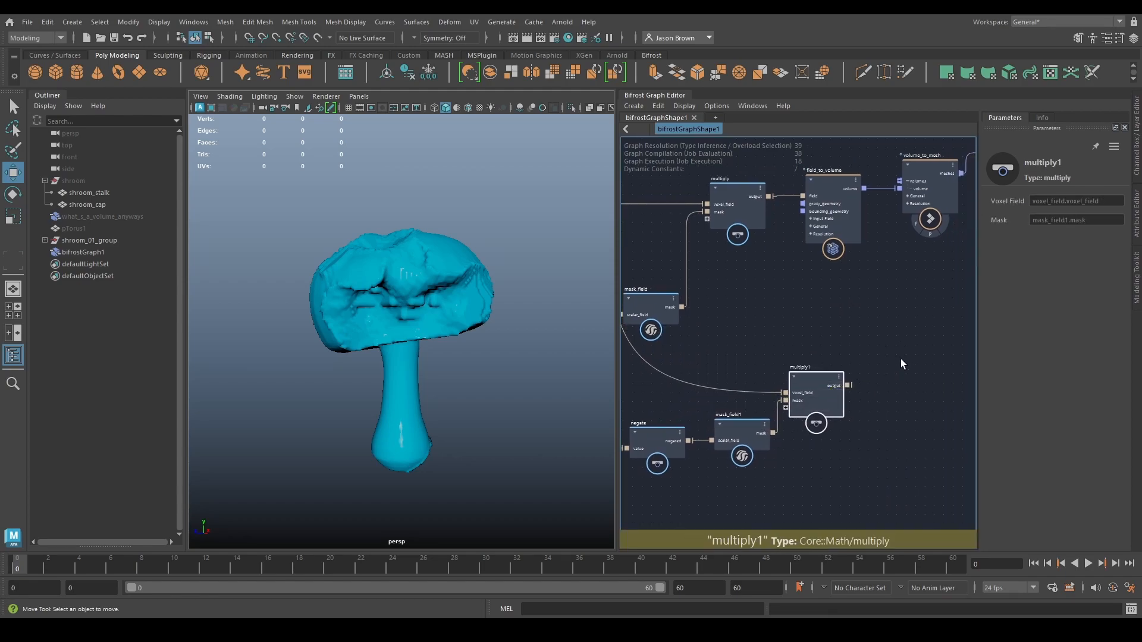
Duplicate the chain from field_to_volume through assign_material, including the surface material, with its incoming connections kept.
alt+middle_drag(898, 364, 789, 337)
click(743, 262)
alt+middle_drag(913, 289, 857, 278)
shift+click(866, 267)
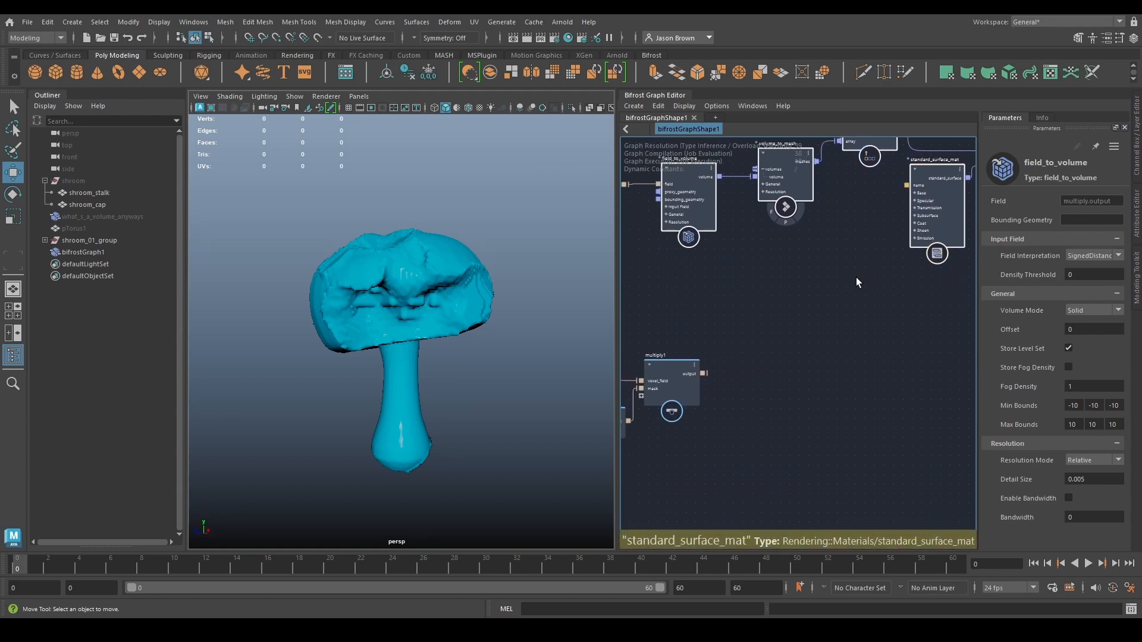
key(ctrl+shift+v)
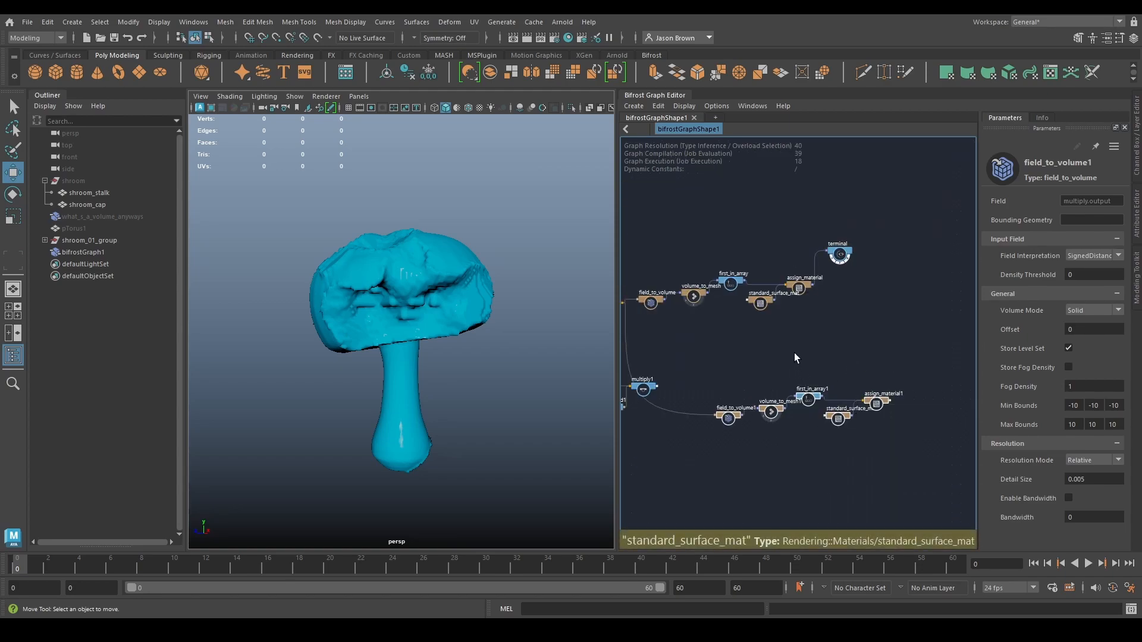
Position the duplicated chain beside the second multiply node and feed that multiply's output into the duplicated field_to_volume.
scroll(835, 349, up, 3)
alt+middle_drag(685, 455, 815, 431)
scroll(807, 438, up, 2)
drag(832, 418, 808, 359)
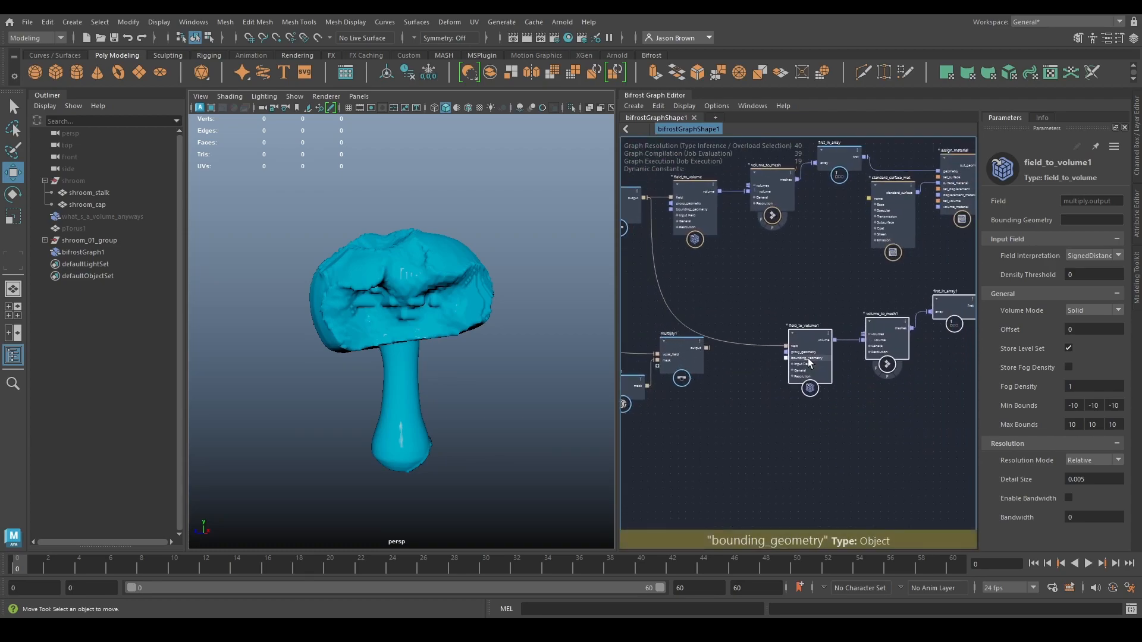
drag(707, 353, 786, 346)
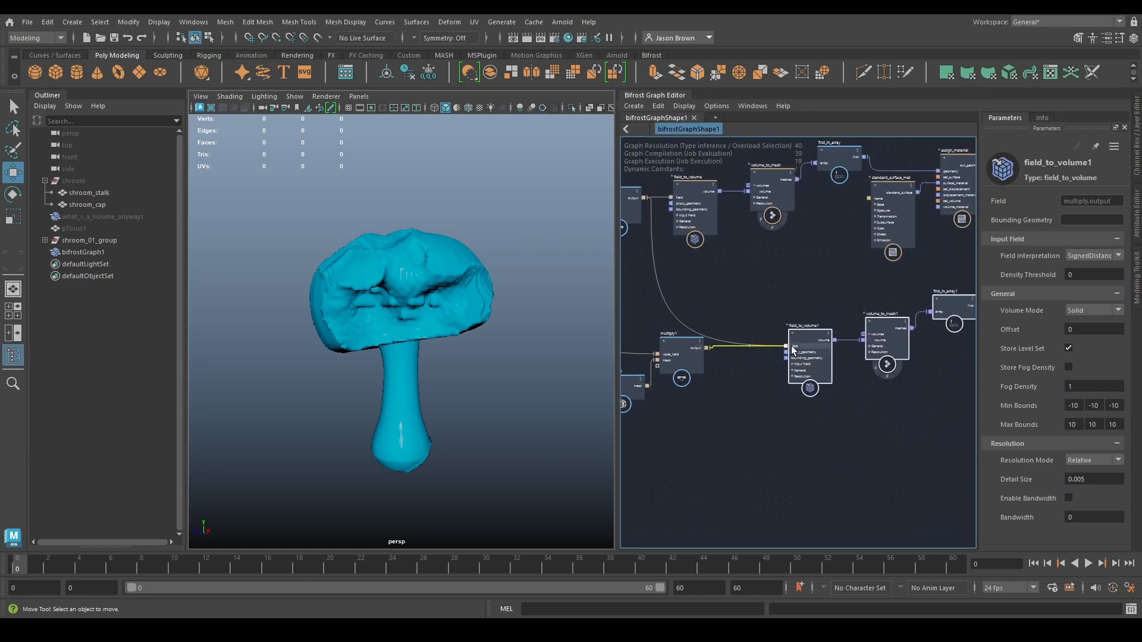
Set the duplicated standard_surface_mat's base color to yellow-orange 0.773, 0.551, 0.
alt+middle_drag(927, 408, 740, 456)
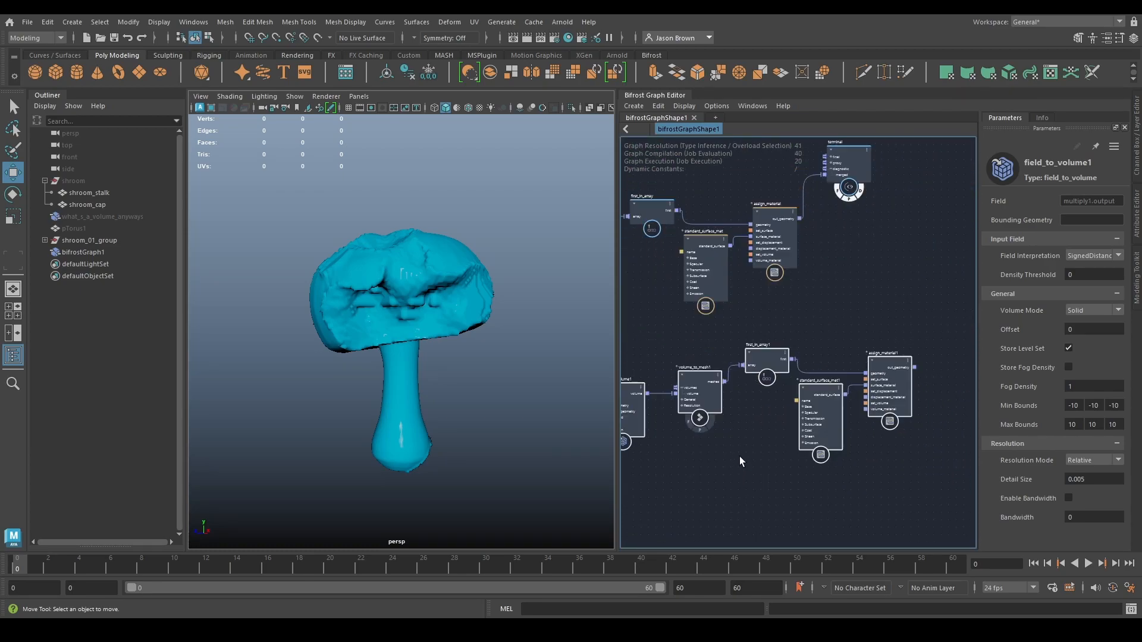
click(818, 397)
click(1068, 256)
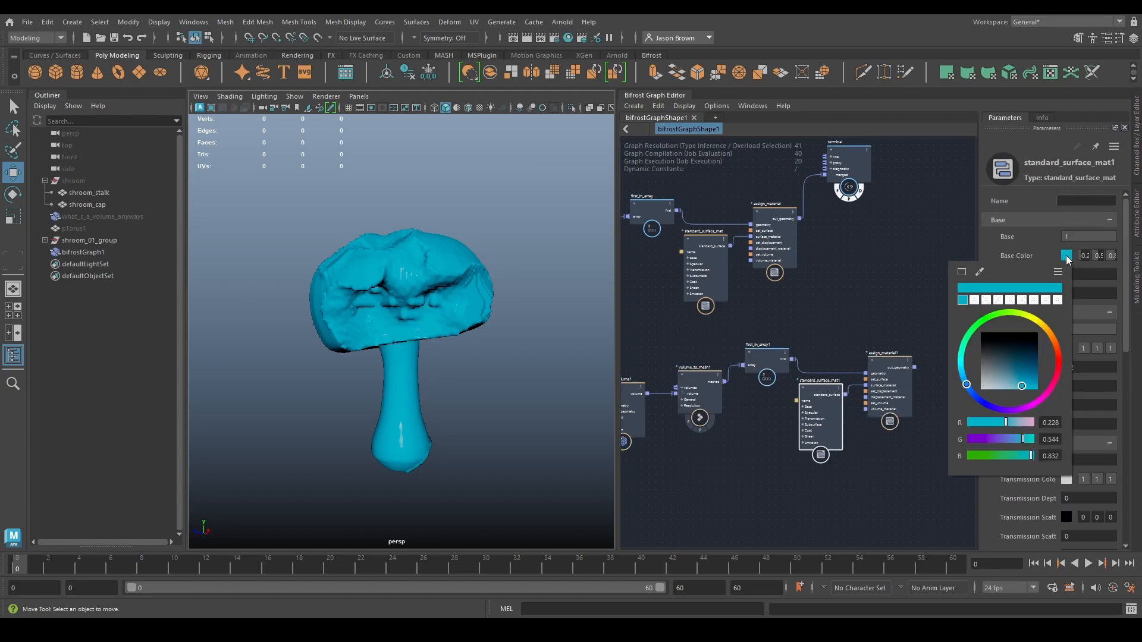
click(1067, 256)
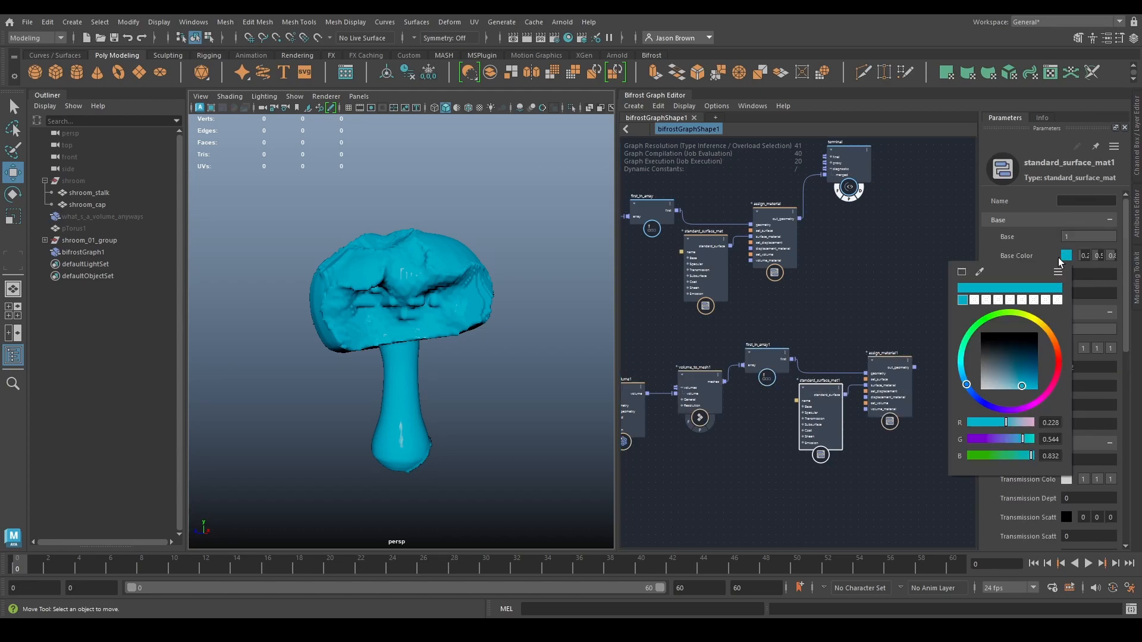
click(1044, 328)
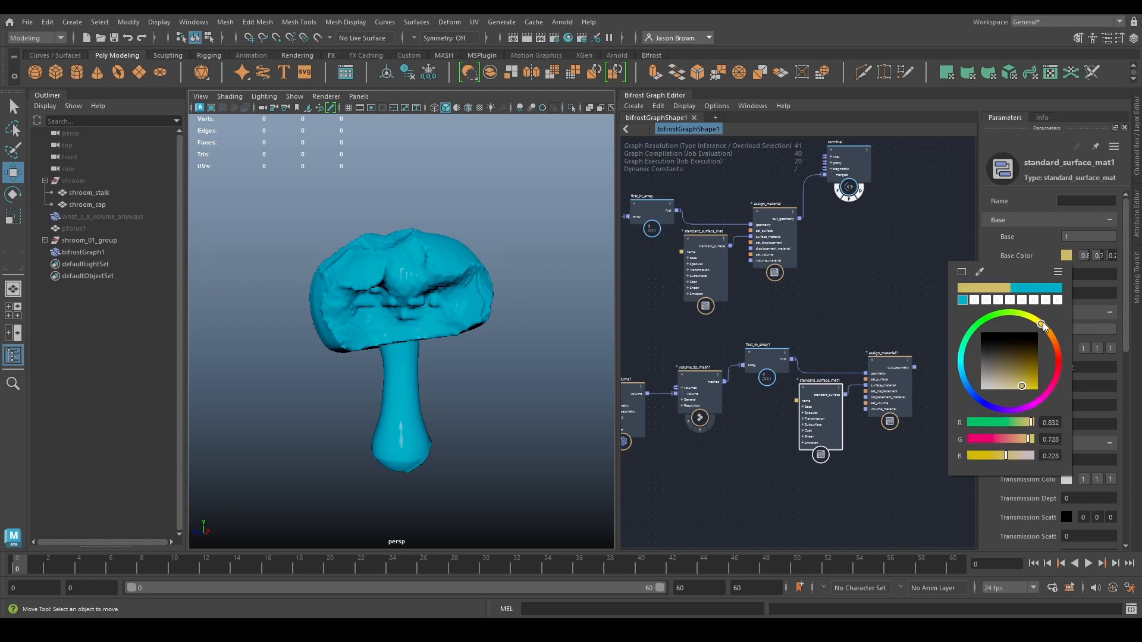
click(1038, 372)
click(1050, 337)
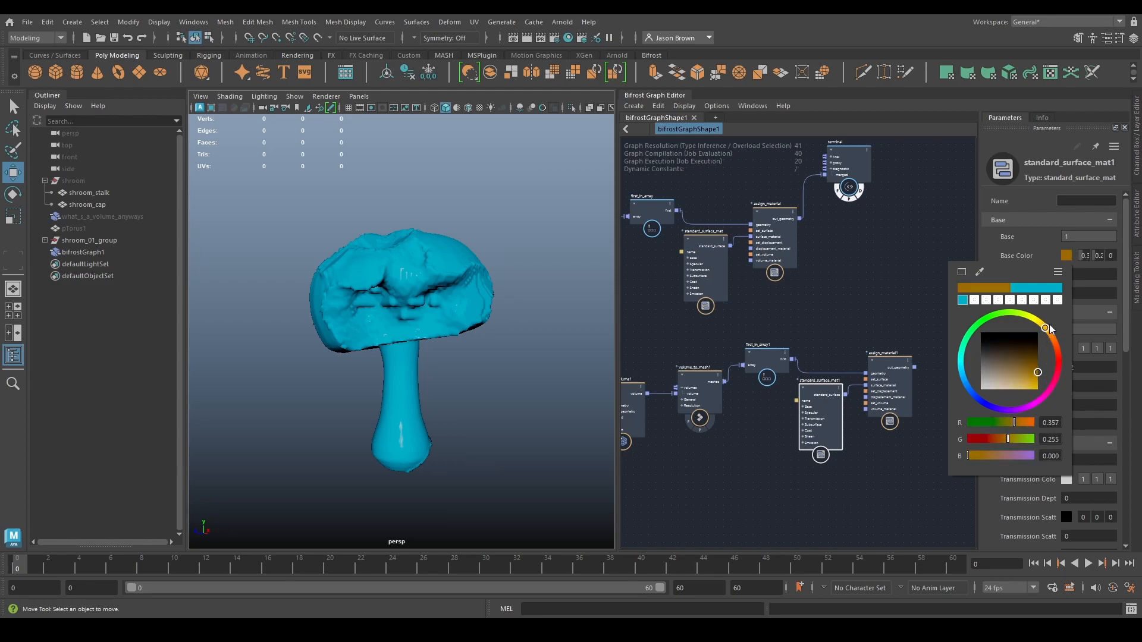
drag(1027, 379, 1041, 385)
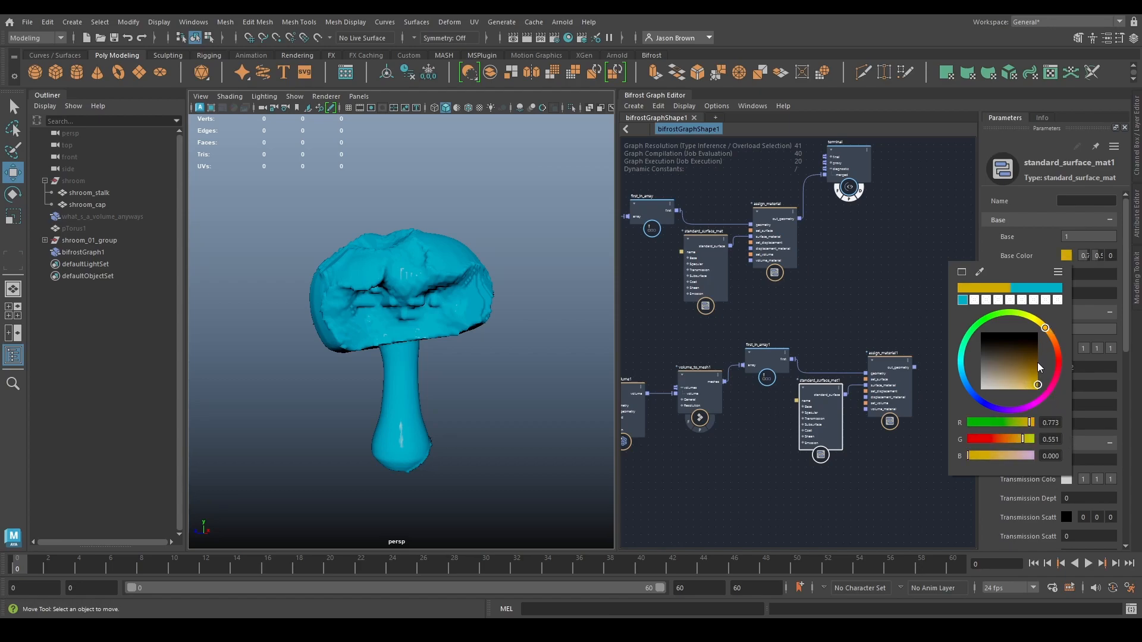
click(883, 492)
Move the terminal farther along the graph and connect the duplicated assign_material's output to its diagnostic port as well.
alt+middle_drag(894, 291, 851, 341)
drag(811, 224, 923, 304)
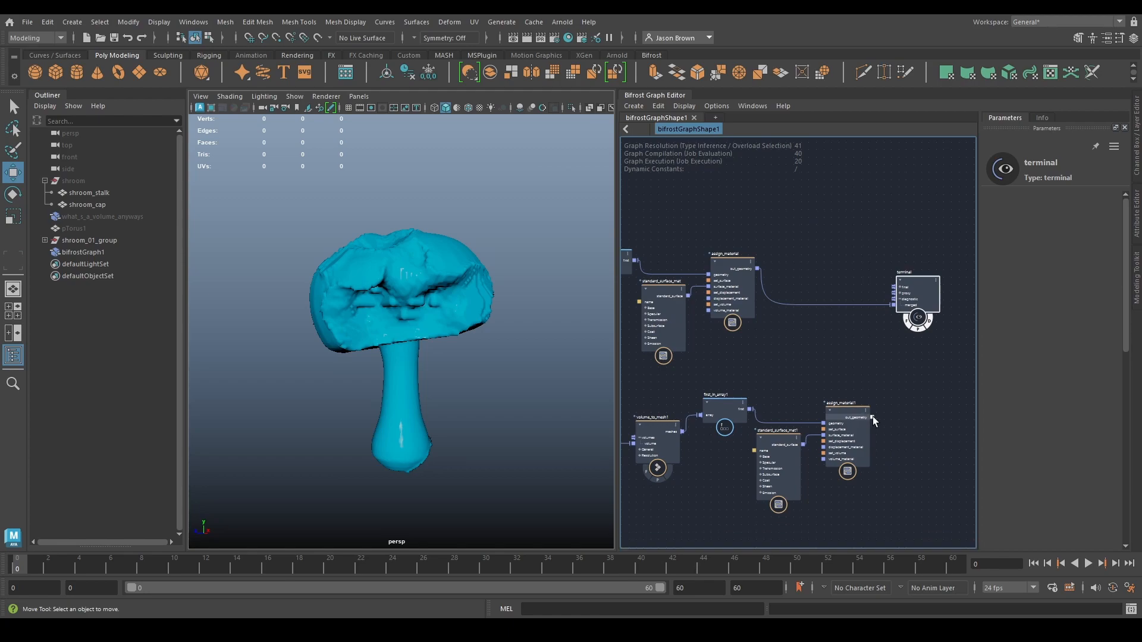
drag(895, 299, 896, 301)
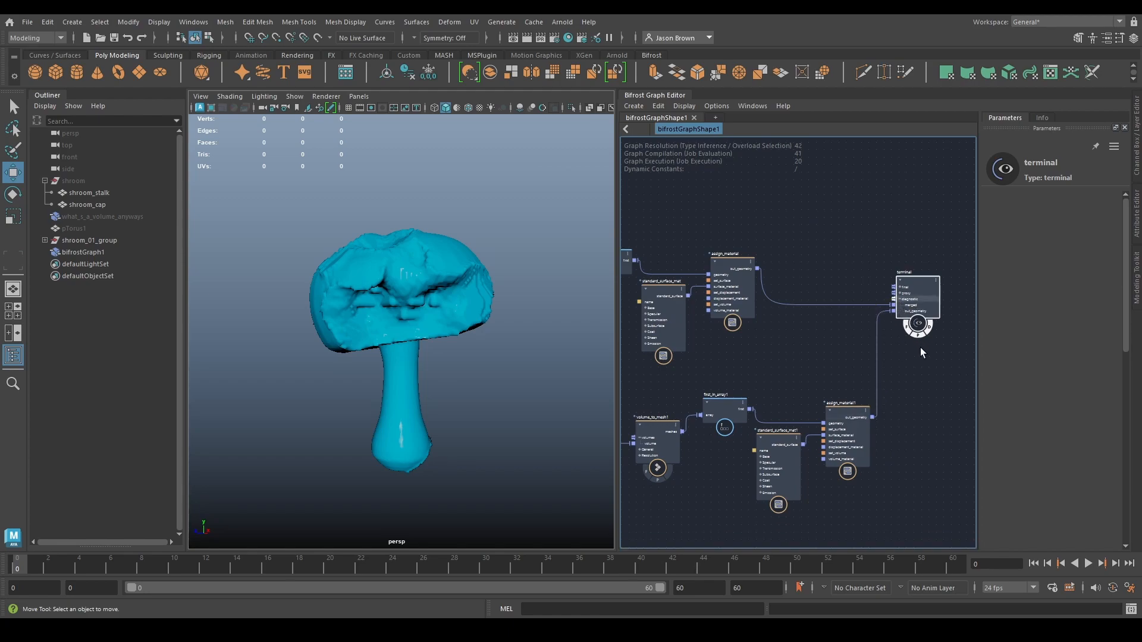
click(804, 360)
alt+drag(454, 329, 490, 347)
Set the fractal_noise_field's frequency to 0.33.
middle_drag(676, 413, 906, 364)
click(760, 368)
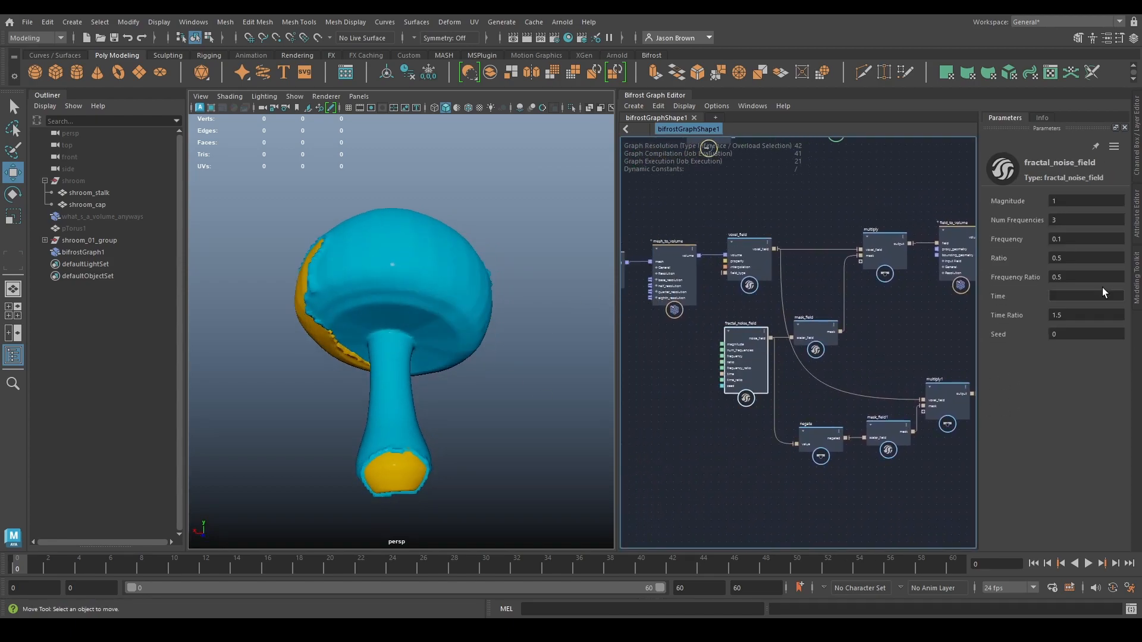
click(1074, 242)
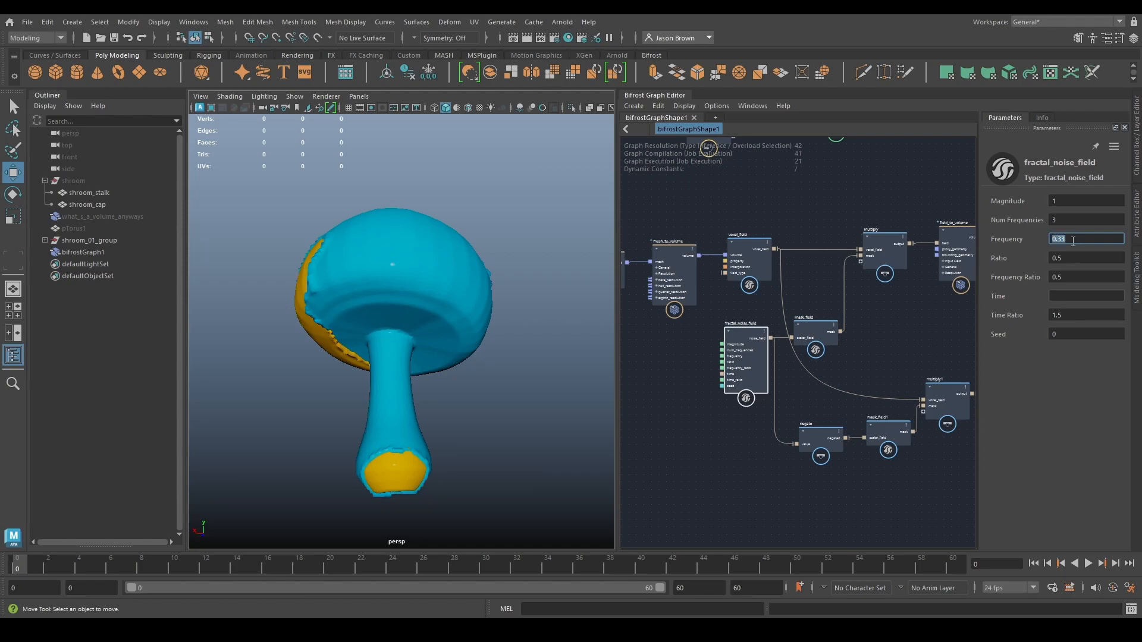
Move field_to_volume1 and volume_to_mesh1 closer to multiply1 to tighten the lower chain.
alt+drag(410, 333, 494, 361)
alt+middle_drag(891, 341, 840, 334)
drag(794, 385, 760, 366)
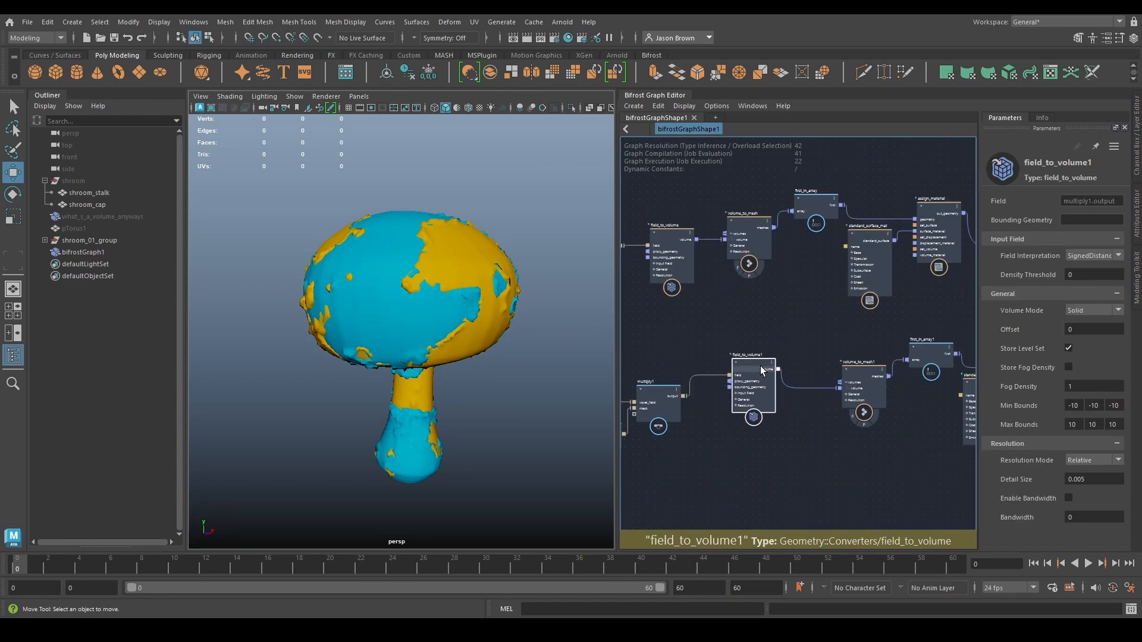
alt+middle_drag(851, 383, 817, 386)
drag(819, 392, 781, 374)
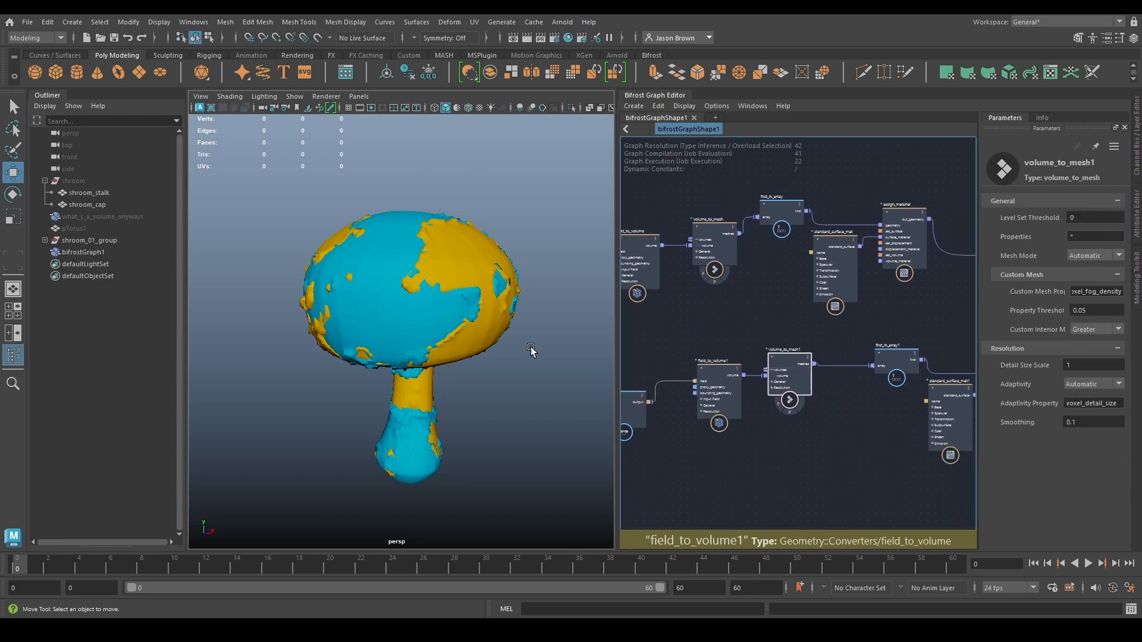
Shift the upper chain, from field_to_volume to assign_material, farther along the graph and place the terminal between both chains' ends.
scroll(747, 312, down, 1)
mouse_move(752, 306)
alt+middle_down()
mouse_move(806, 351)
mouse_move(796, 324)
mouse_move(734, 329)
mouse_move(781, 331)
mouse_move(739, 320)
alt+middle_up()
scroll(800, 316, down, 3)
alt+middle_drag(739, 320, 749, 327)
drag(648, 330, 885, 259)
drag(859, 284, 906, 293)
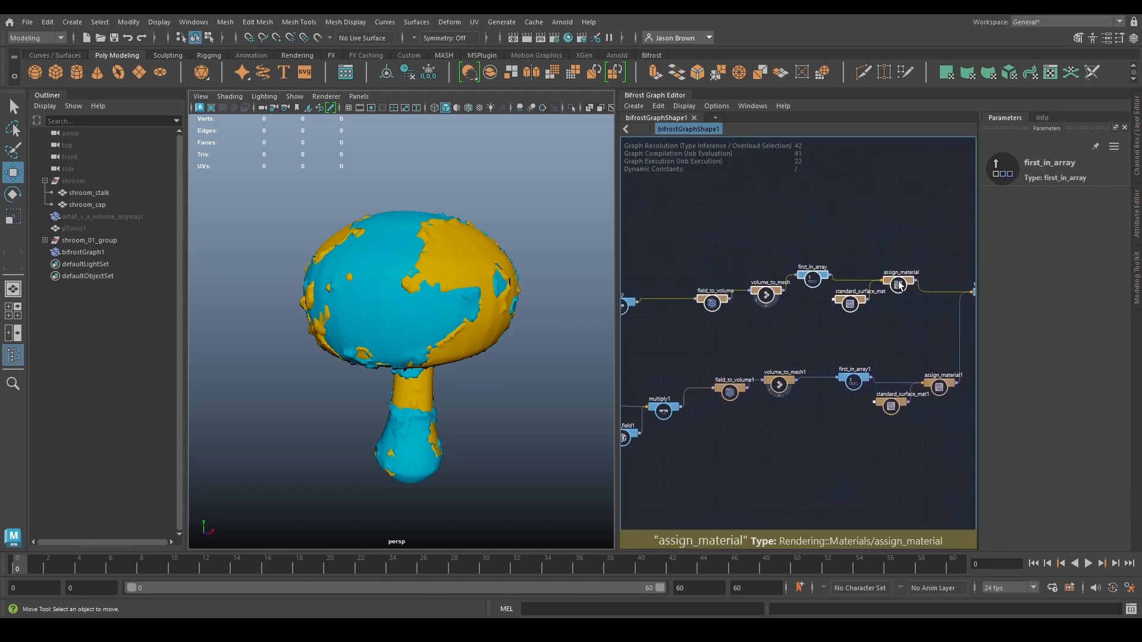
alt+middle_drag(961, 315, 890, 316)
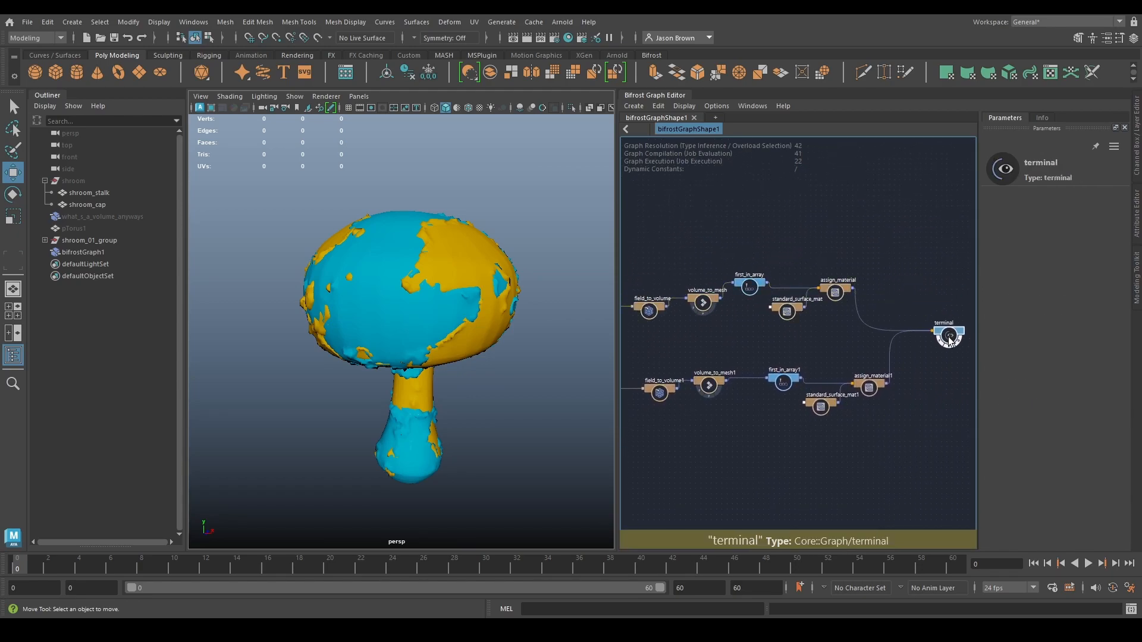
Check the volume_to_mesh and field_to_volume resolution parameters, and set field_to_volume1's detail size to 0.01.
scroll(844, 337, up, 5)
click(769, 348)
alt+middle_drag(769, 349, 788, 354)
alt+right_drag(788, 355, 802, 363)
alt+middle_drag(803, 362, 754, 334)
click(757, 264)
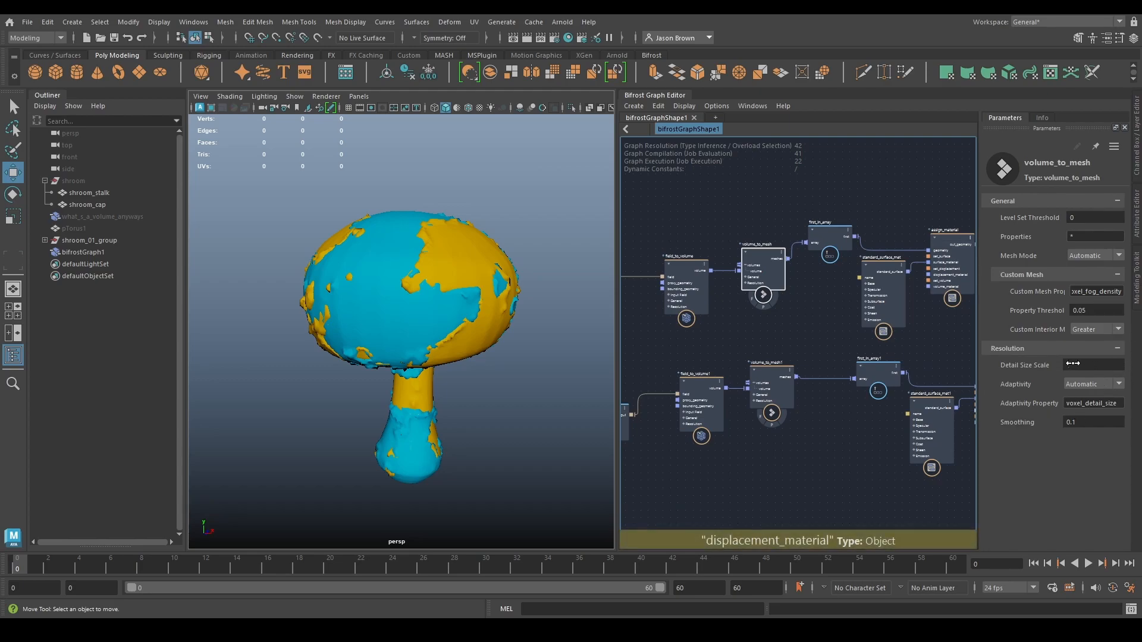
alt+drag(517, 380, 445, 348)
mouse_move(774, 380)
alt+middle_down()
mouse_move(752, 392)
mouse_move(772, 390)
alt+middle_up()
drag(704, 394, 691, 395)
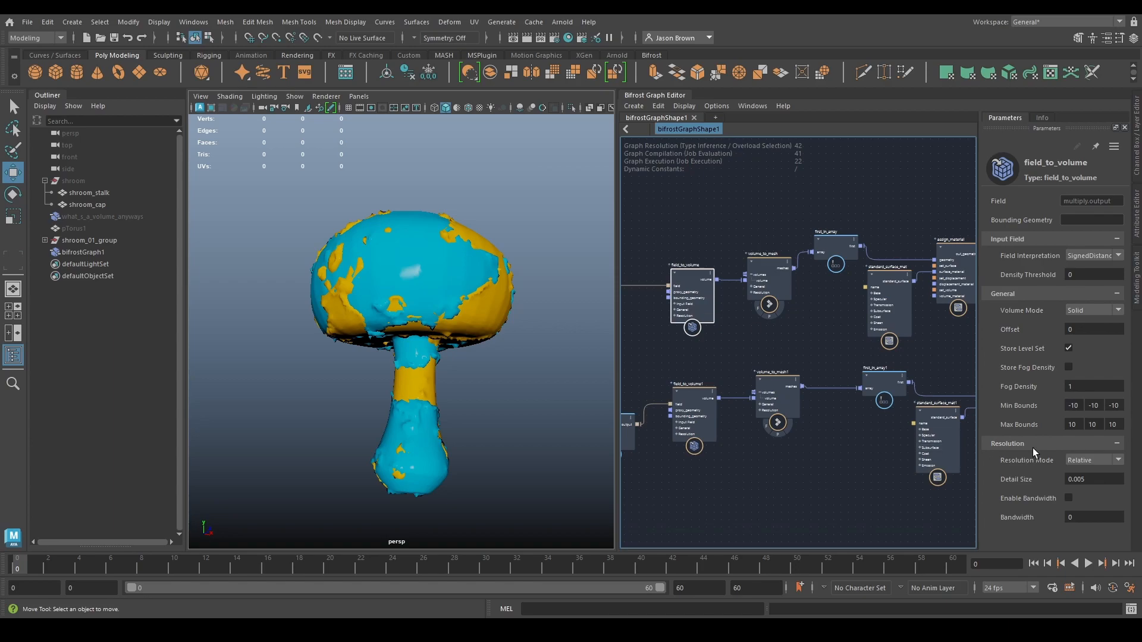
double_click(1079, 480)
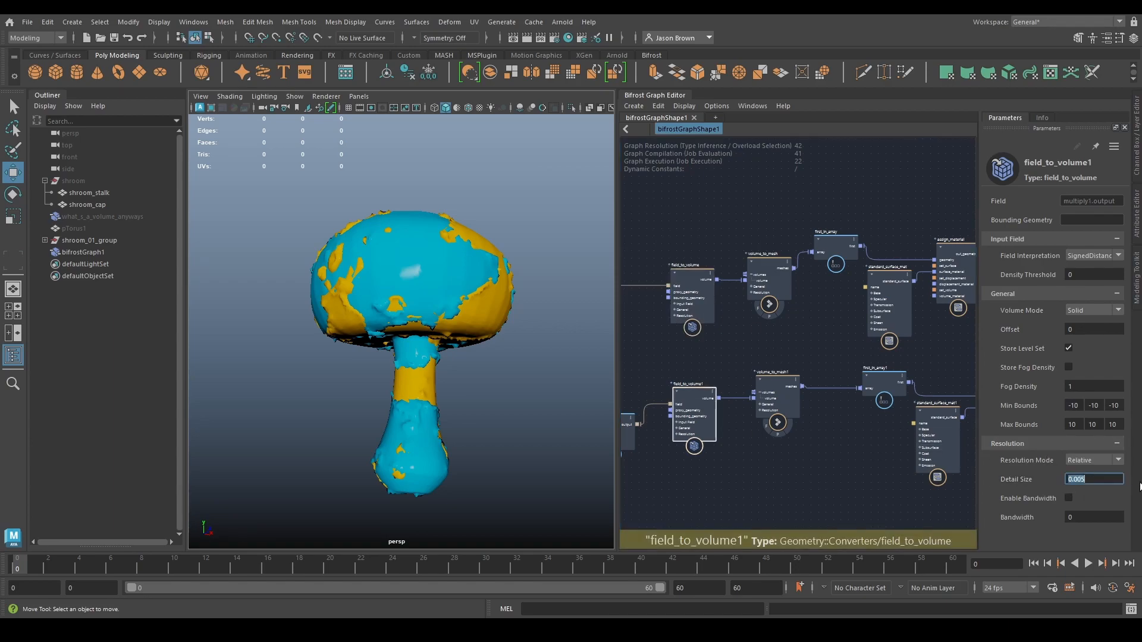
text(0.0)
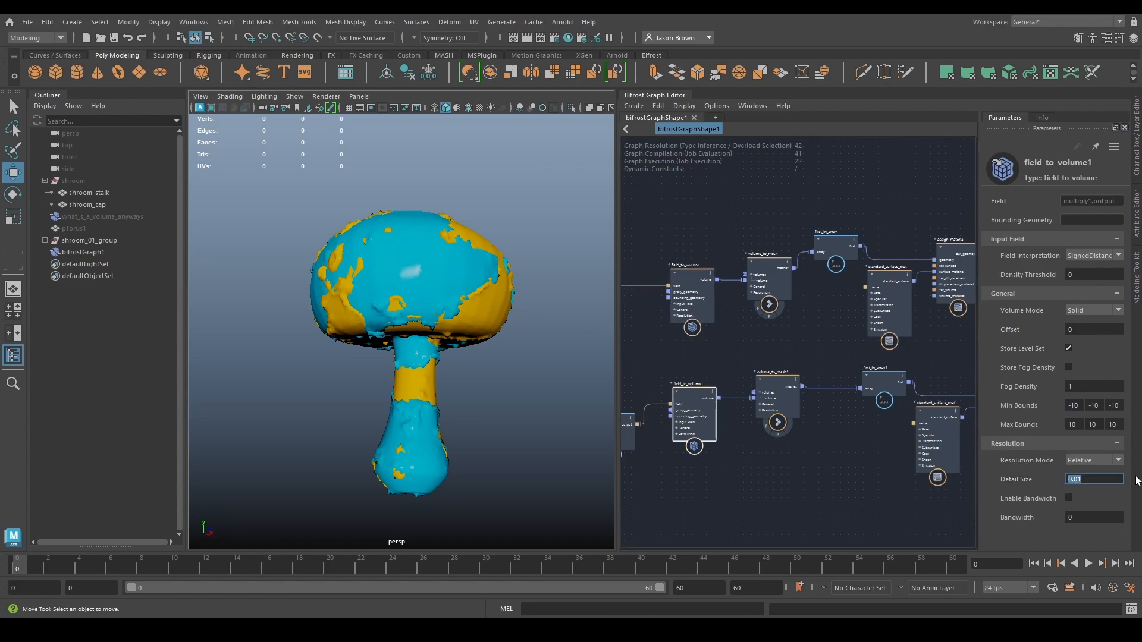
alt+drag(400, 308, 407, 315)
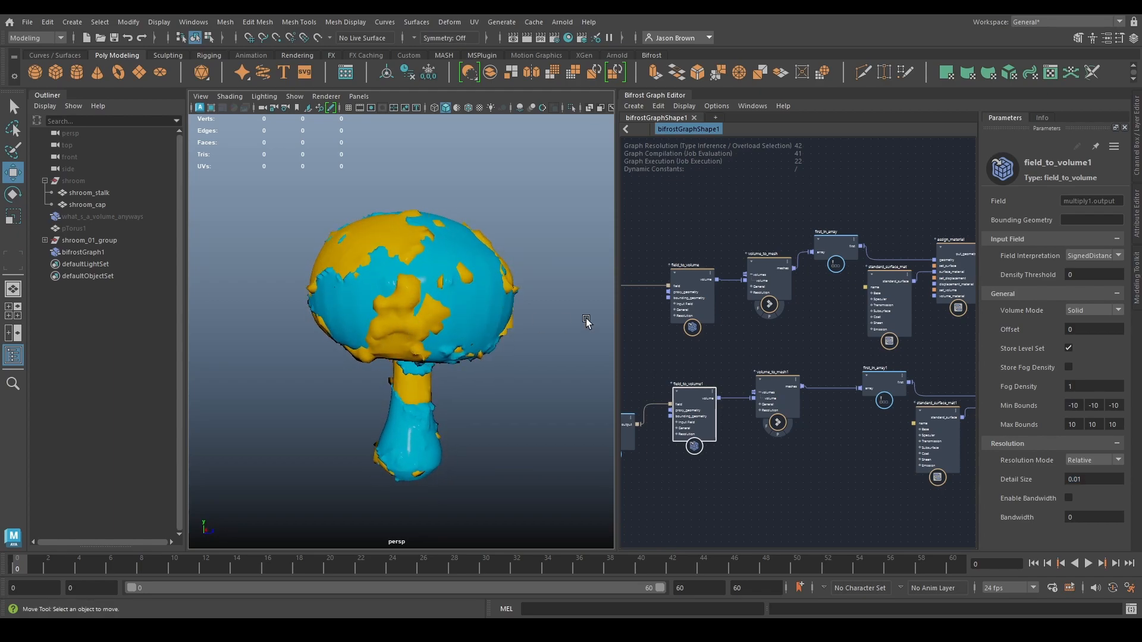
Create a float value node from field_to_volume1's detail_size port and place it between the two multiply nodes.
alt+middle_drag(695, 389, 819, 356)
scroll(819, 355, up, 3)
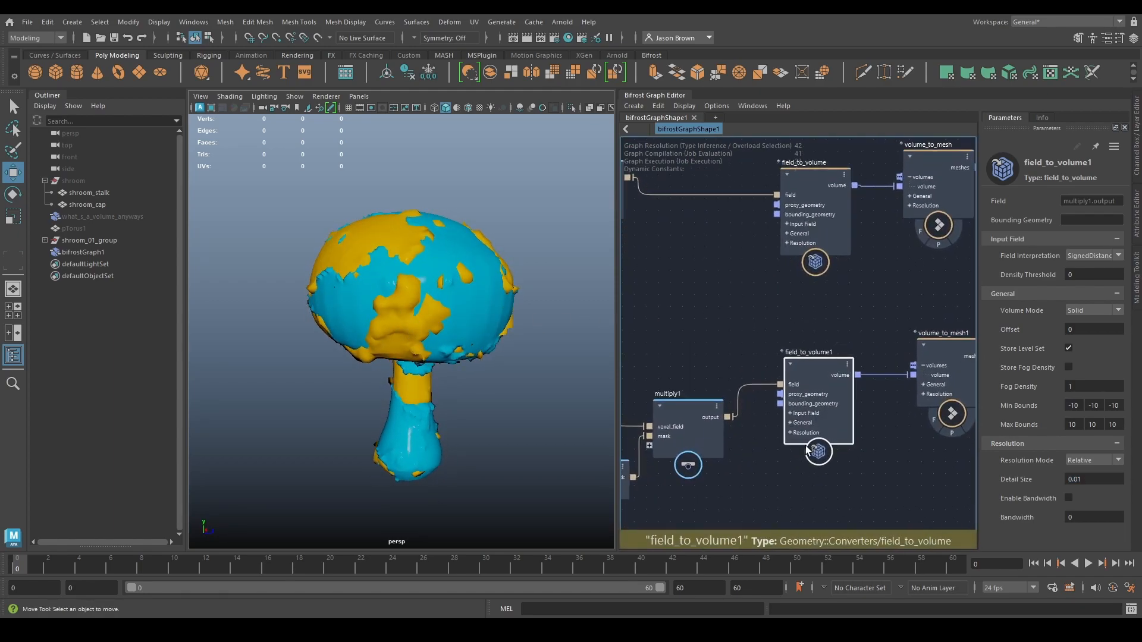
click(790, 432)
alt+middle_drag(785, 458, 808, 430)
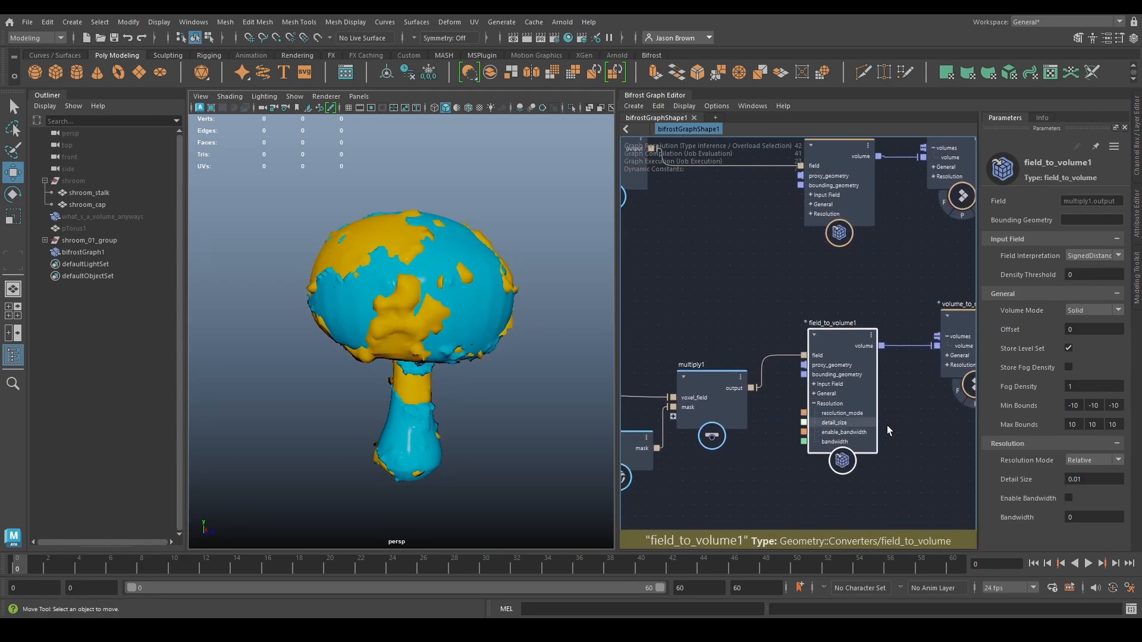
right_click(808, 426)
click(827, 448)
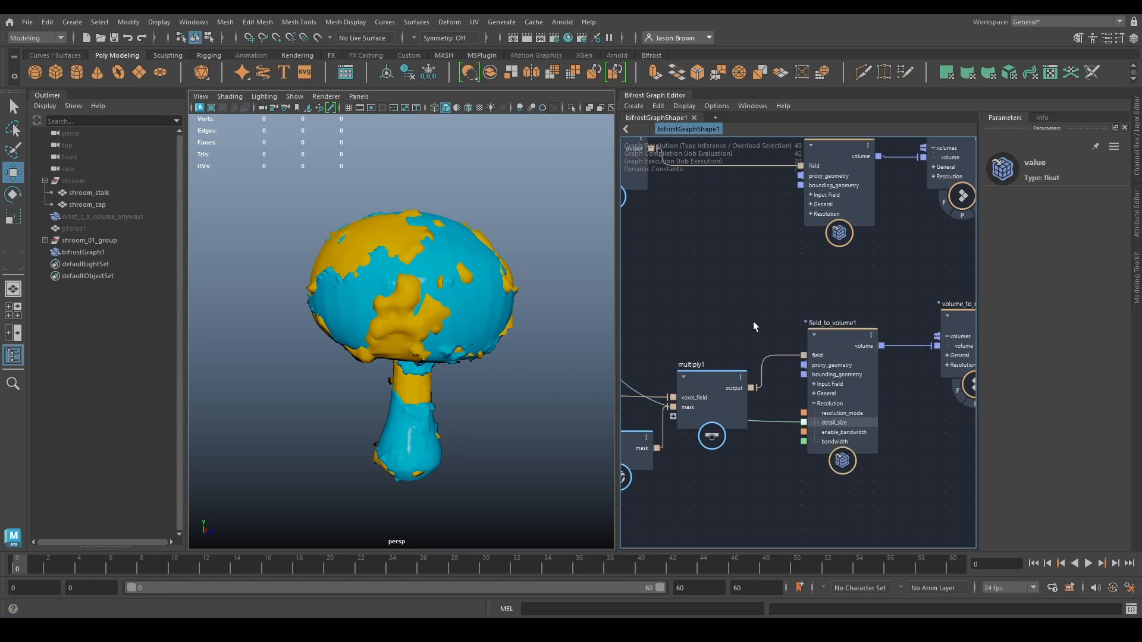
drag(766, 323, 760, 282)
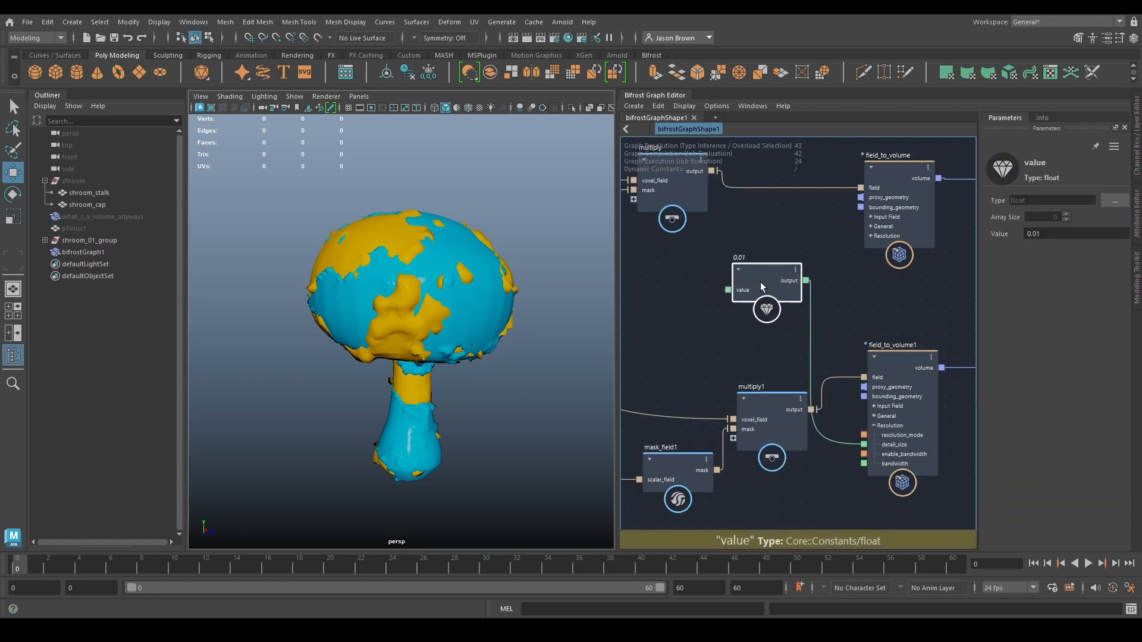
Connect the float value node's output to field_to_volume's detail_size as well, and position the node between both chains.
alt+middle_drag(760, 282, 701, 313)
drag(747, 310, 821, 284)
drag(713, 305, 710, 344)
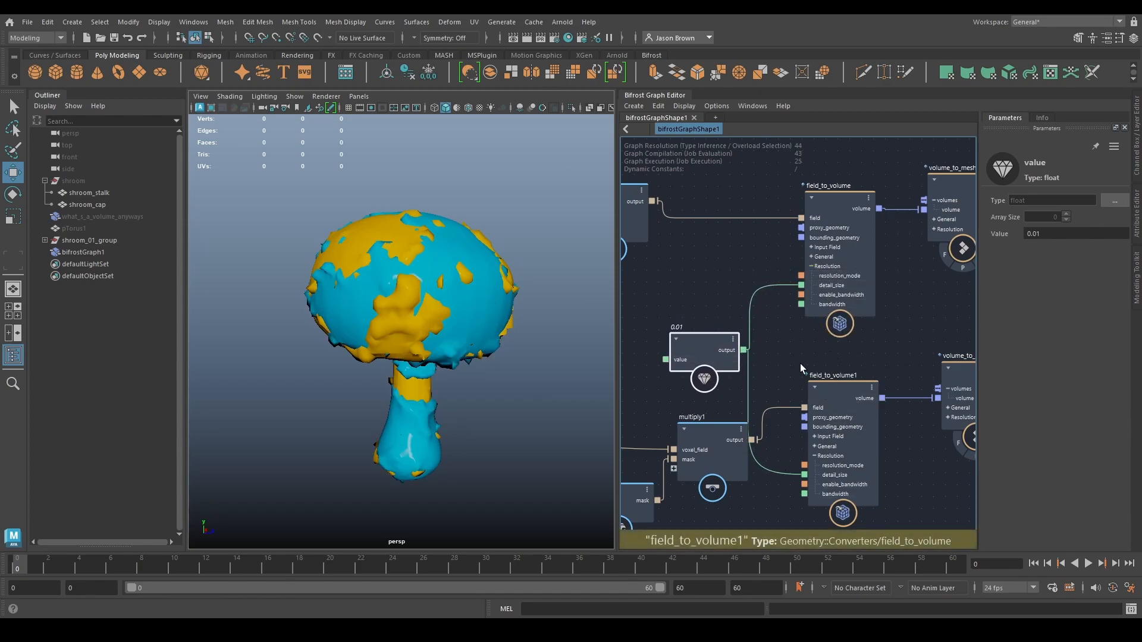
Try the shared detail size at 0.1 and at 0.005, checking the mushroom from above.
click(1052, 236)
text(0.1)
key(Return)
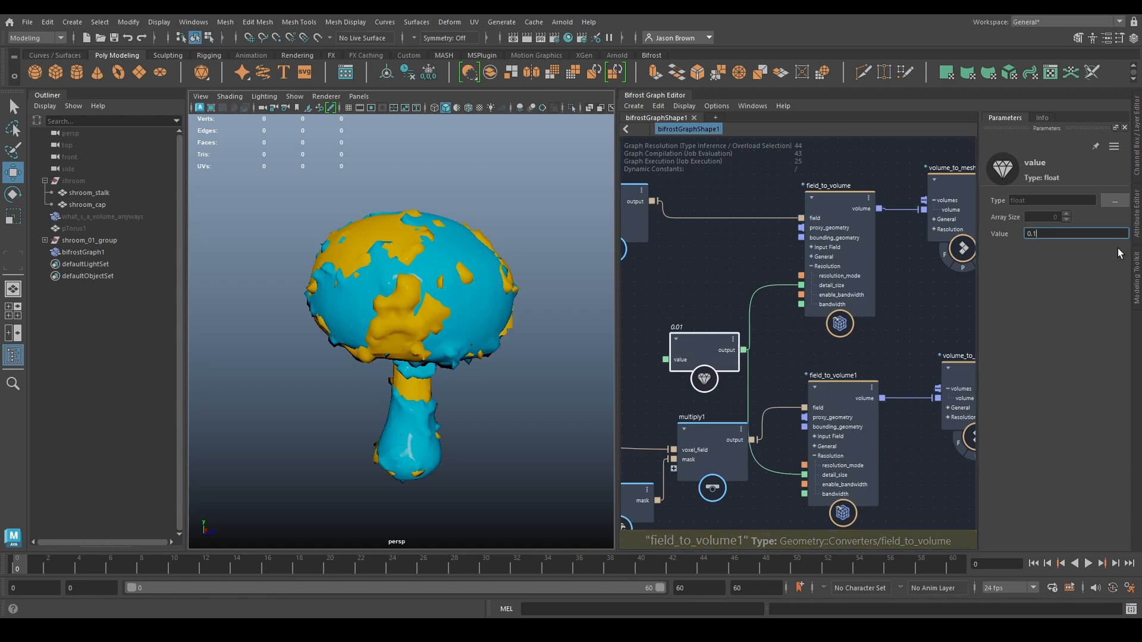
text(0.005)
key(Return)
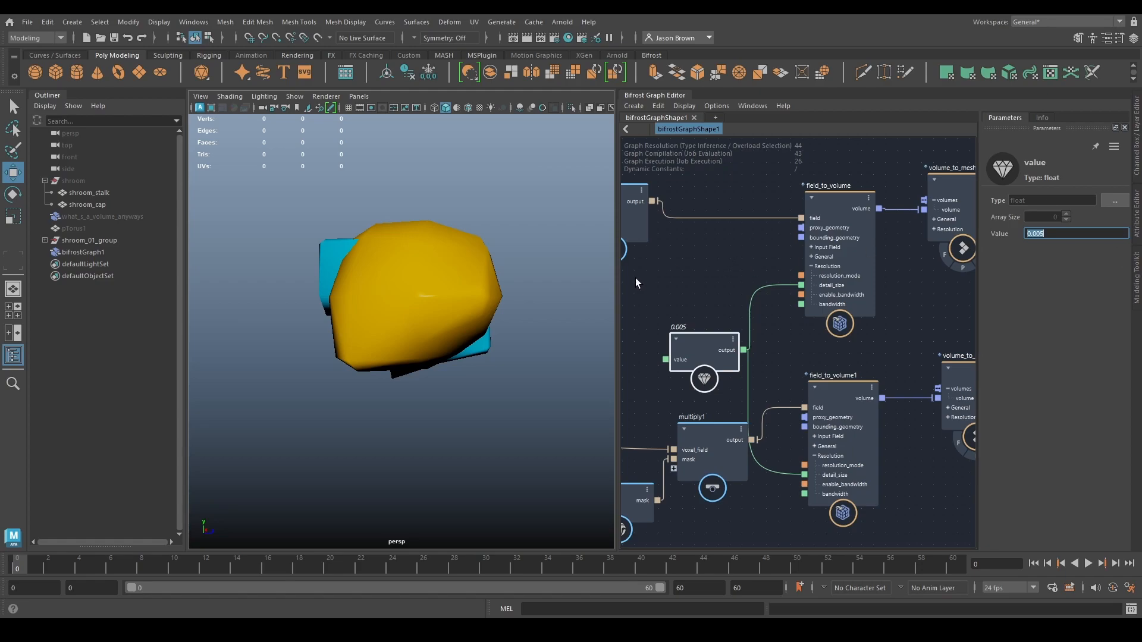
alt+drag(474, 322, 381, 351)
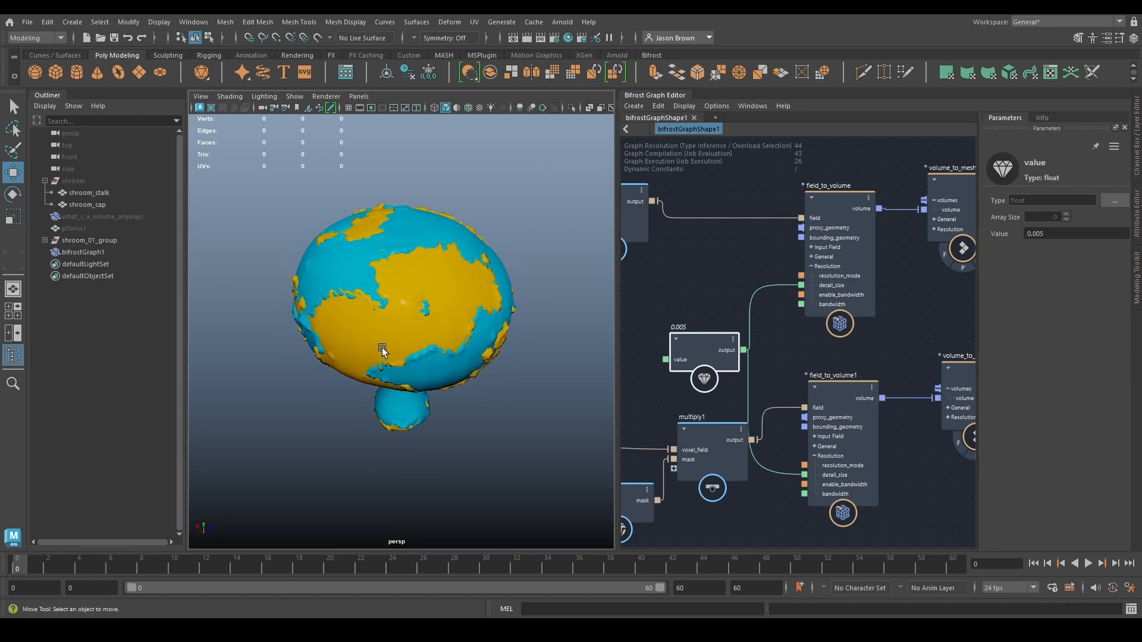
Set the shared detail size value node to 0.05.
alt+middle_drag(728, 273, 730, 267)
click(1047, 233)
text(0.)
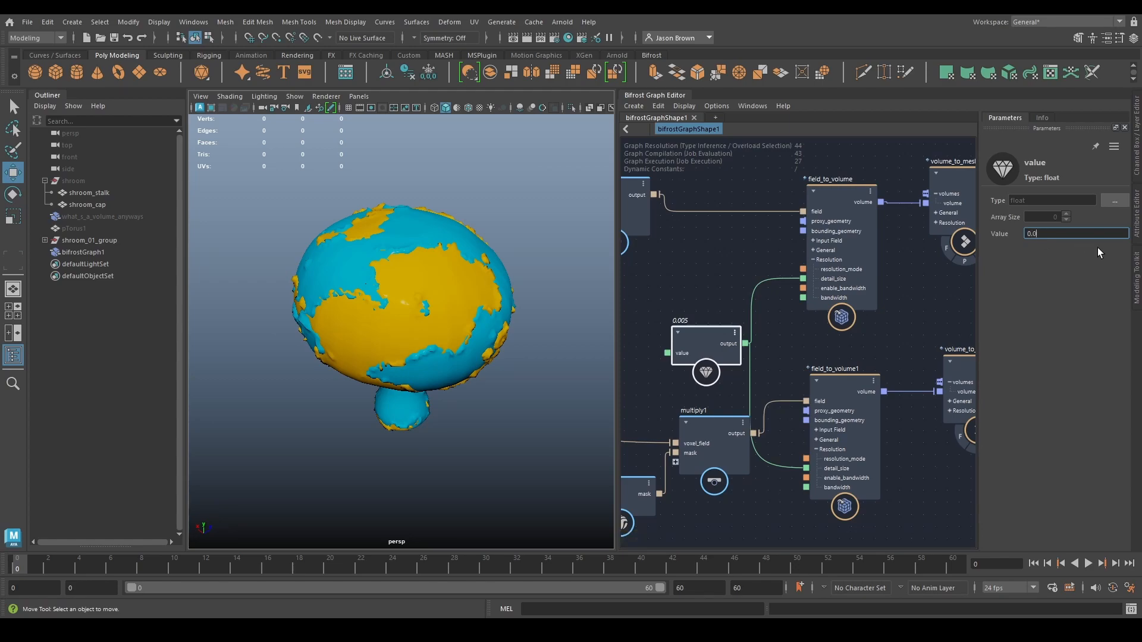
text(05)
key(Return)
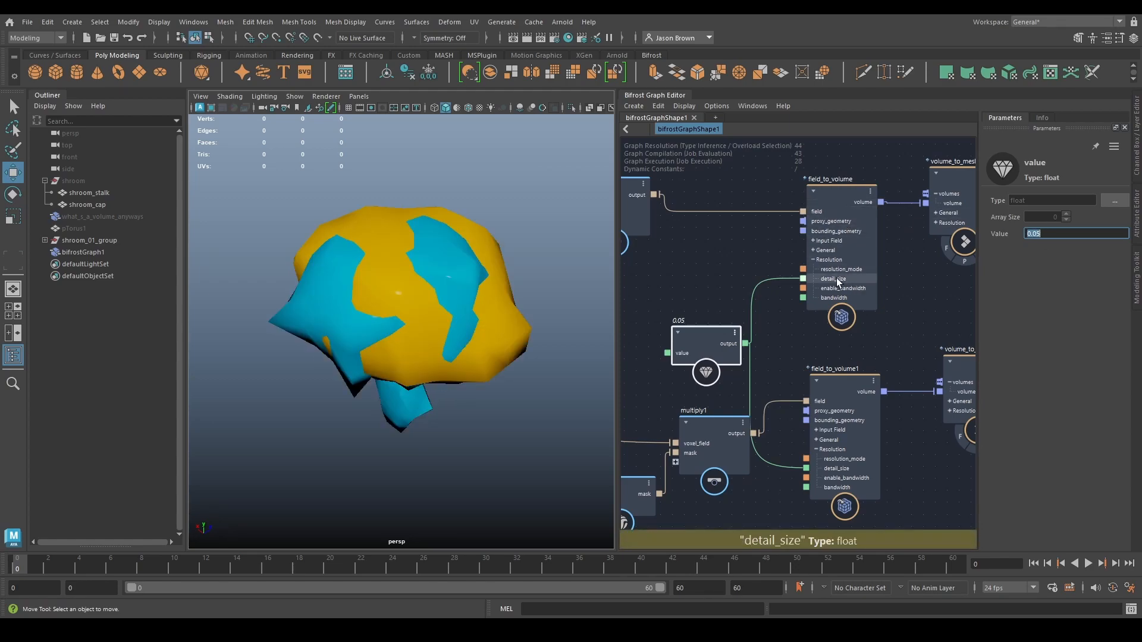
Create a value node for field_to_volume's resolution_mode, connect it to field_to_volume1's resolution_mode too, and set it to Absolute.
click(845, 200)
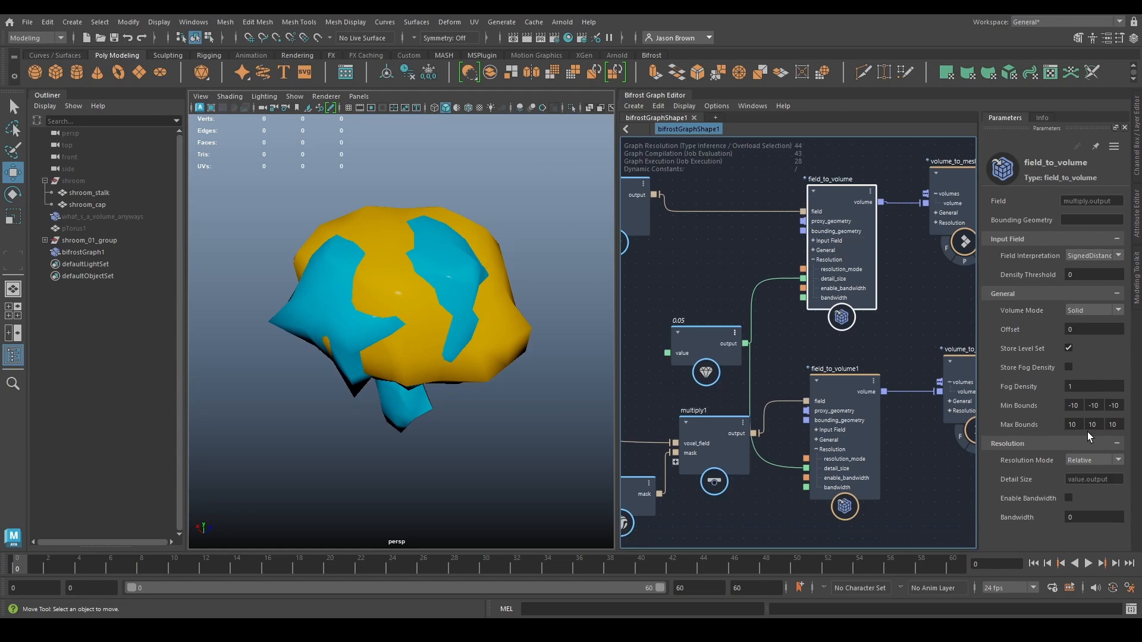
right_click(840, 271)
click(845, 291)
drag(729, 364, 807, 459)
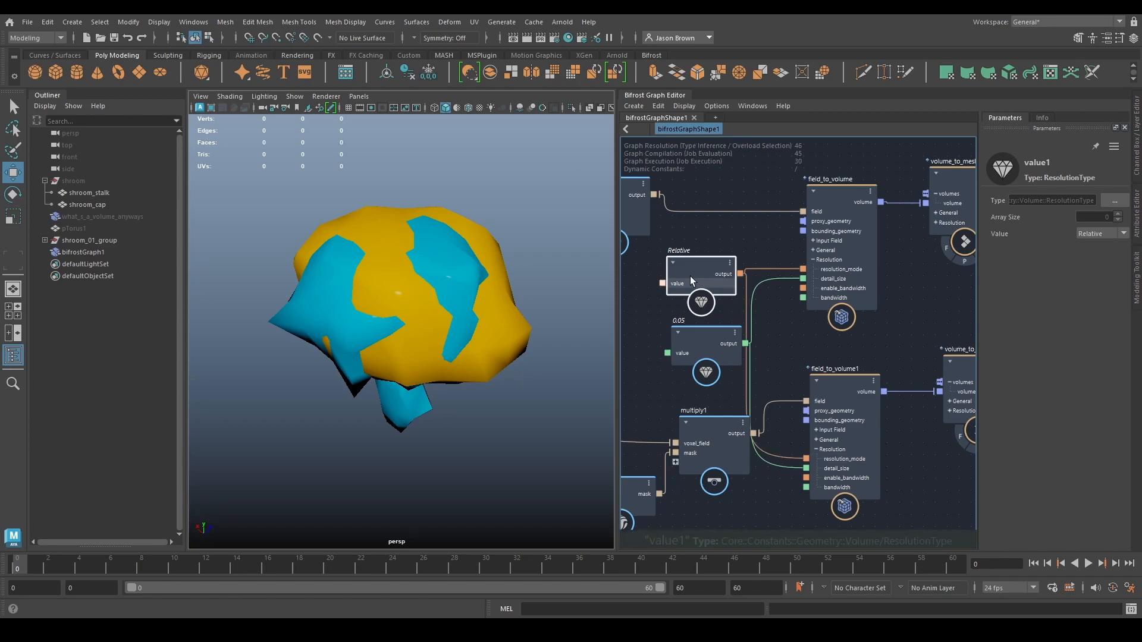
click(1100, 233)
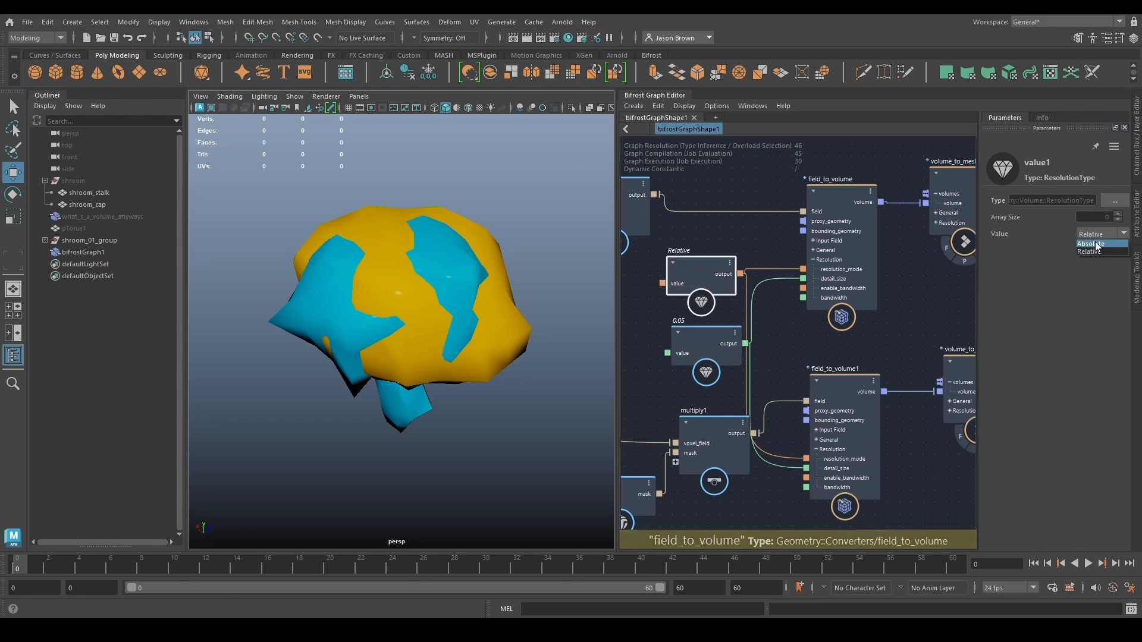
click(1094, 247)
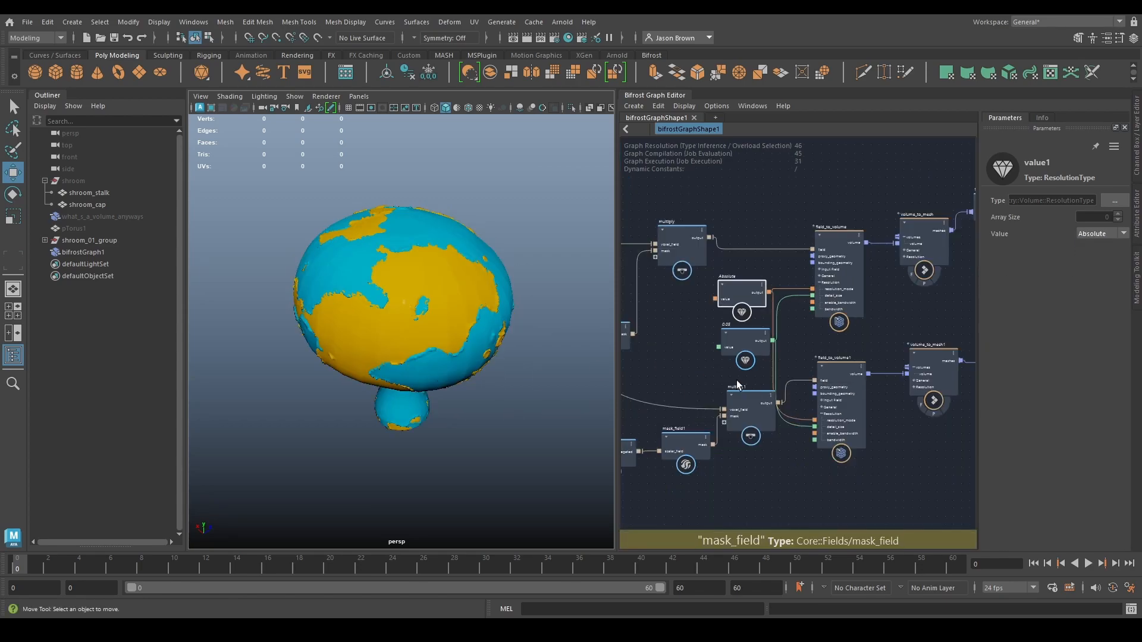
Rearrange the mask_field, negate and mask_field1 nodes to spread out the branches after the fractal_noise_field.
alt+middle_drag(739, 386, 956, 345)
click(726, 344)
alt+middle_drag(726, 344, 659, 375)
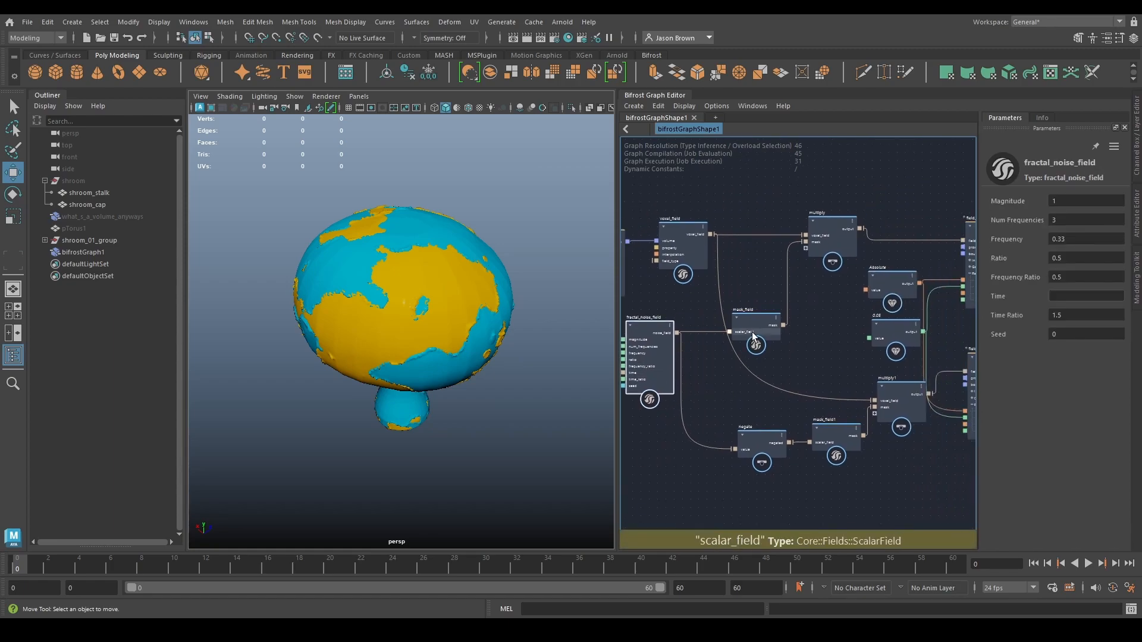
drag(751, 337, 748, 299)
alt+middle_drag(829, 364, 829, 339)
drag(760, 431, 717, 431)
drag(854, 413, 806, 412)
alt+middle_drag(851, 420, 736, 434)
alt+middle_drag(951, 435, 881, 439)
alt+middle_drag(732, 455, 772, 450)
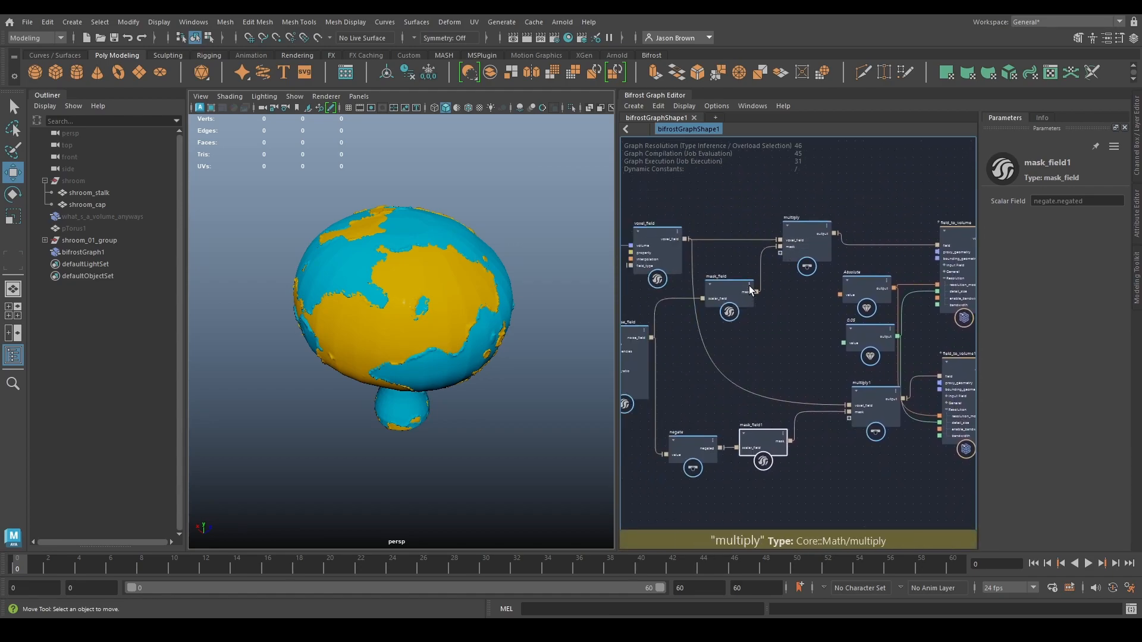
Move the multiply node above the two shared value nodes and nudge field_to_volume into line beside it.
alt+middle_drag(834, 337, 766, 339)
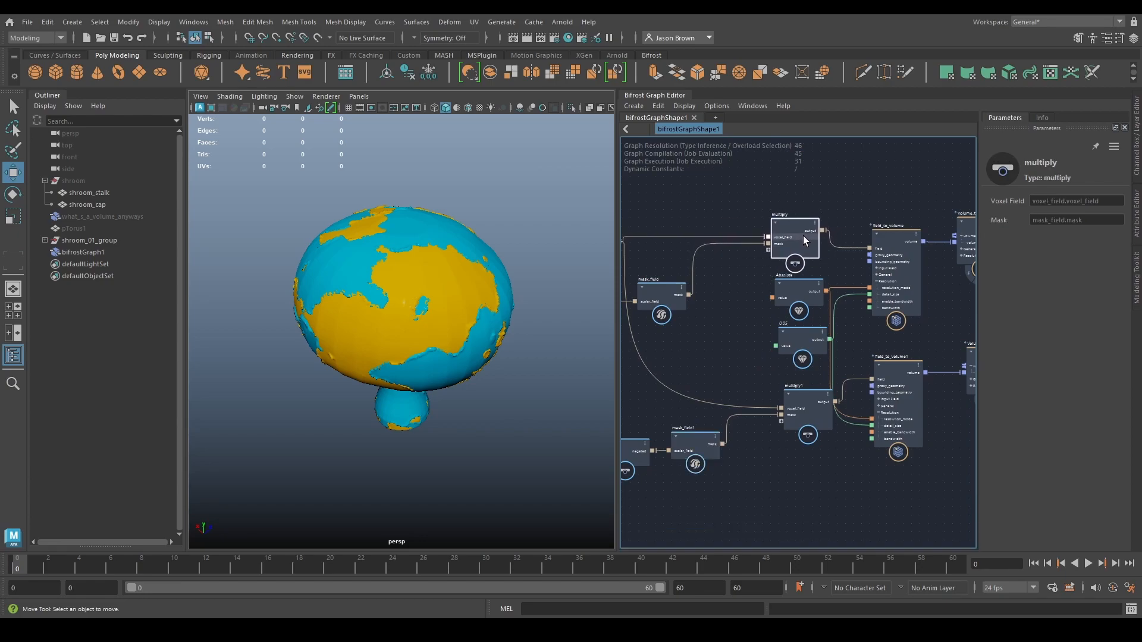
alt+middle_drag(803, 235, 730, 237)
click(819, 228)
drag(819, 229, 818, 224)
Examine the two-coloured mushroom from several angles and distances, and review both chains of the graph.
mouse_move(390, 397)
alt+mouse_down()
mouse_move(516, 362)
mouse_move(628, 352)
mouse_move(395, 377)
alt+mouse_up()
alt+right_drag(395, 378, 524, 389)
alt+drag(524, 390, 450, 402)
alt+right_drag(451, 404, 298, 367)
alt+drag(298, 367, 467, 401)
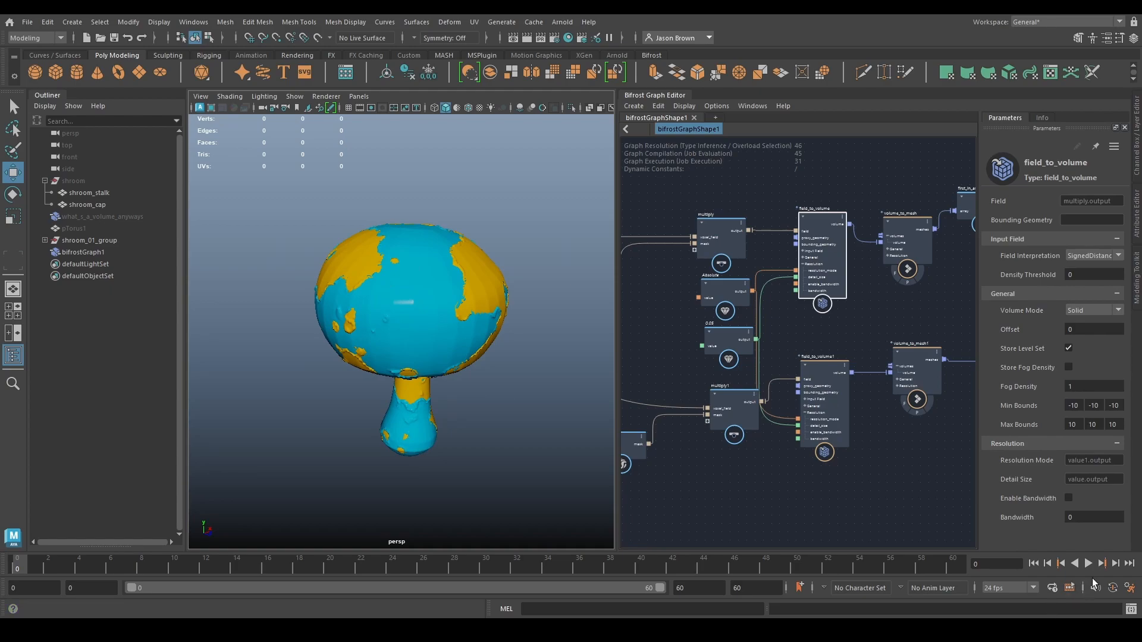
middle_drag(891, 309, 648, 292)
middle_drag(826, 295, 676, 302)
middle_drag(750, 326, 905, 330)
alt+drag(391, 356, 584, 301)
alt+drag(369, 300, 515, 342)
alt+drag(369, 327, 523, 357)
alt+middle_drag(439, 349, 453, 434)
alt+right_drag(452, 434, 506, 437)
alt+drag(414, 437, 500, 371)
alt+drag(472, 413, 432, 406)
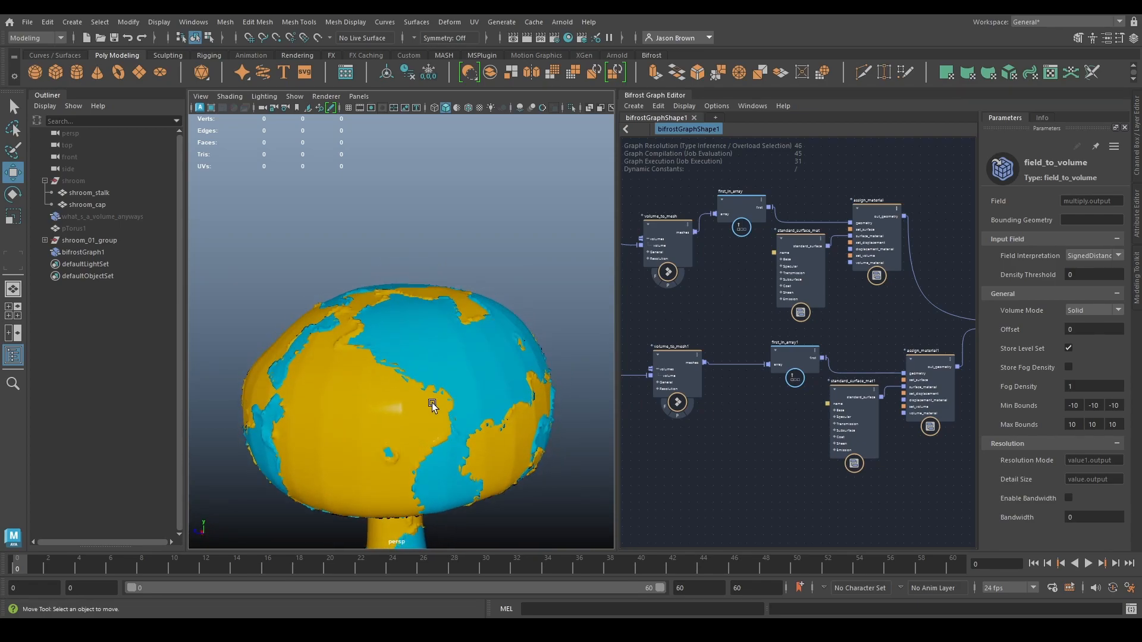
Frame the shroom group and compare the meshes in wireframe and shaded display.
click(74, 181)
key(f)
key(4)
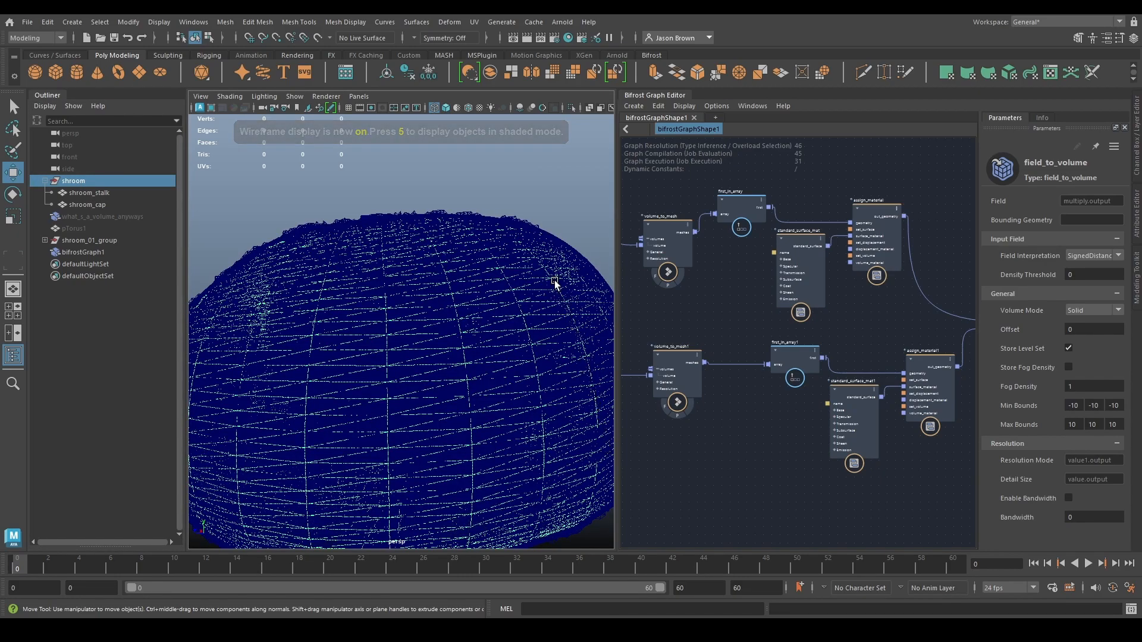
key(5)
key(4)
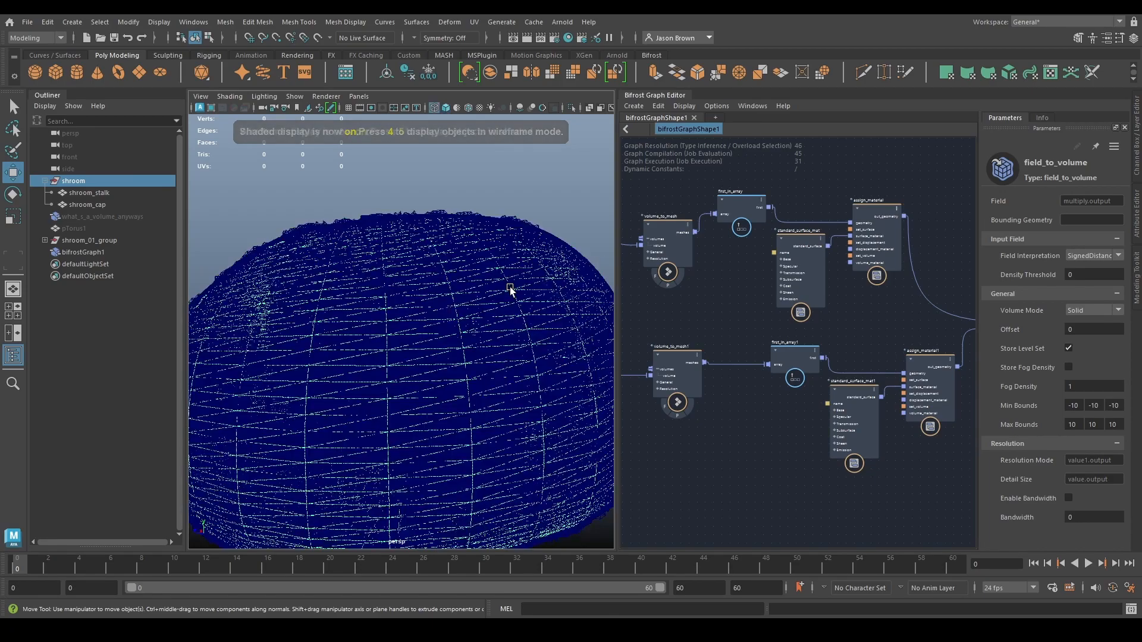
key(5)
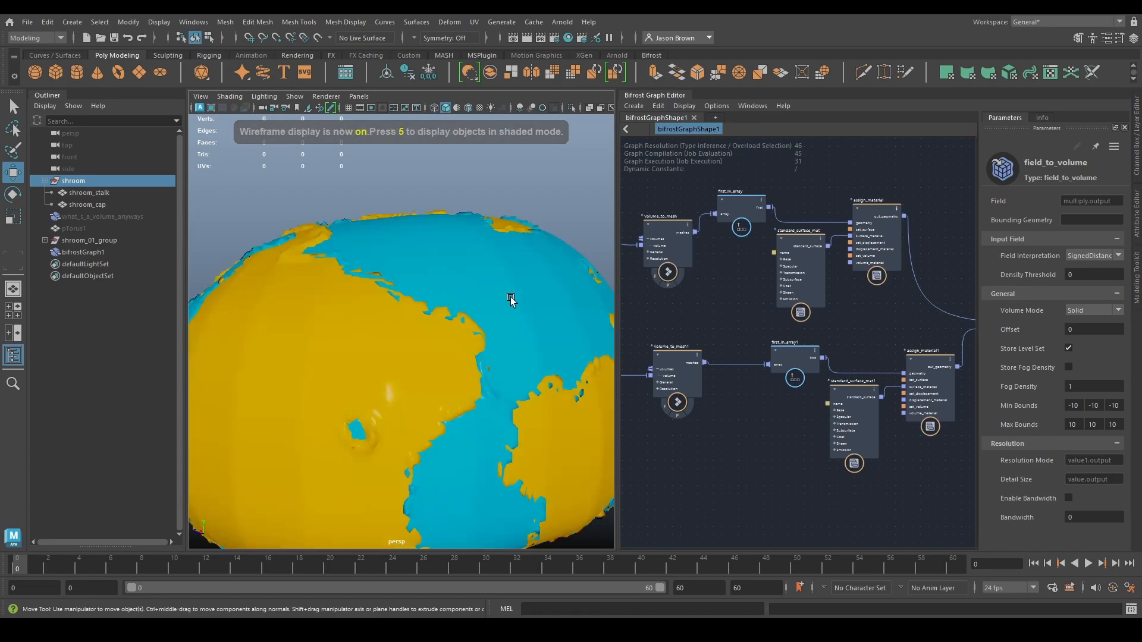
Review the volume_to_mesh parameters and both chains up to the terminal, and inspect the whole mushroom.
middle_drag(734, 390, 764, 415)
click(690, 253)
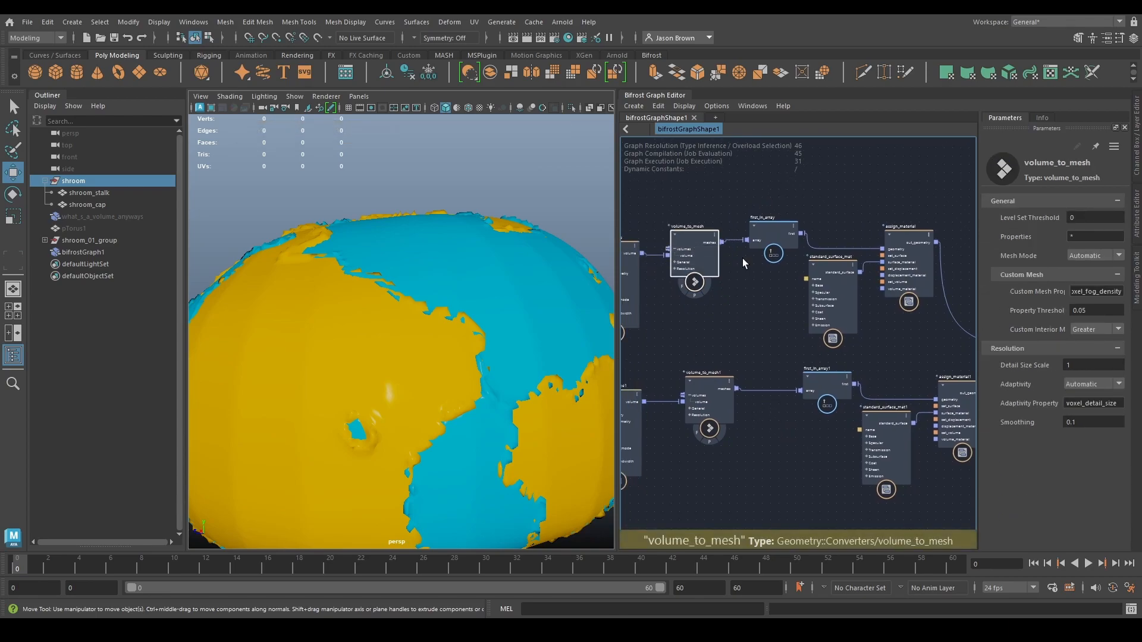
scroll(743, 264, down, 2)
middle_drag(748, 307, 678, 303)
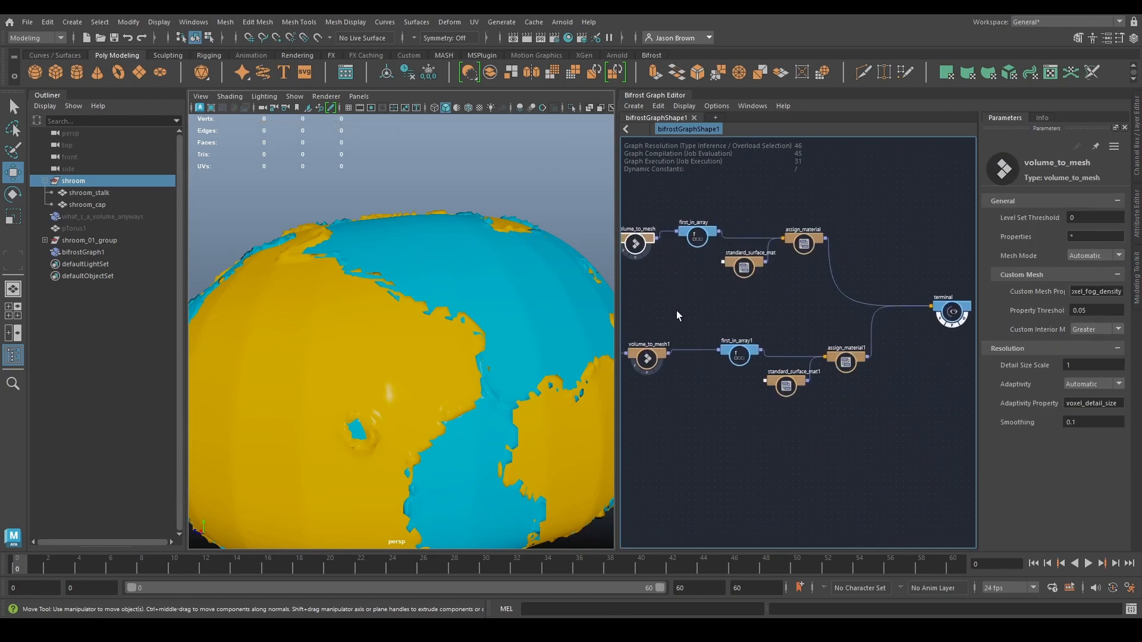
alt+right_drag(540, 316, 381, 315)
alt+drag(381, 315, 485, 329)
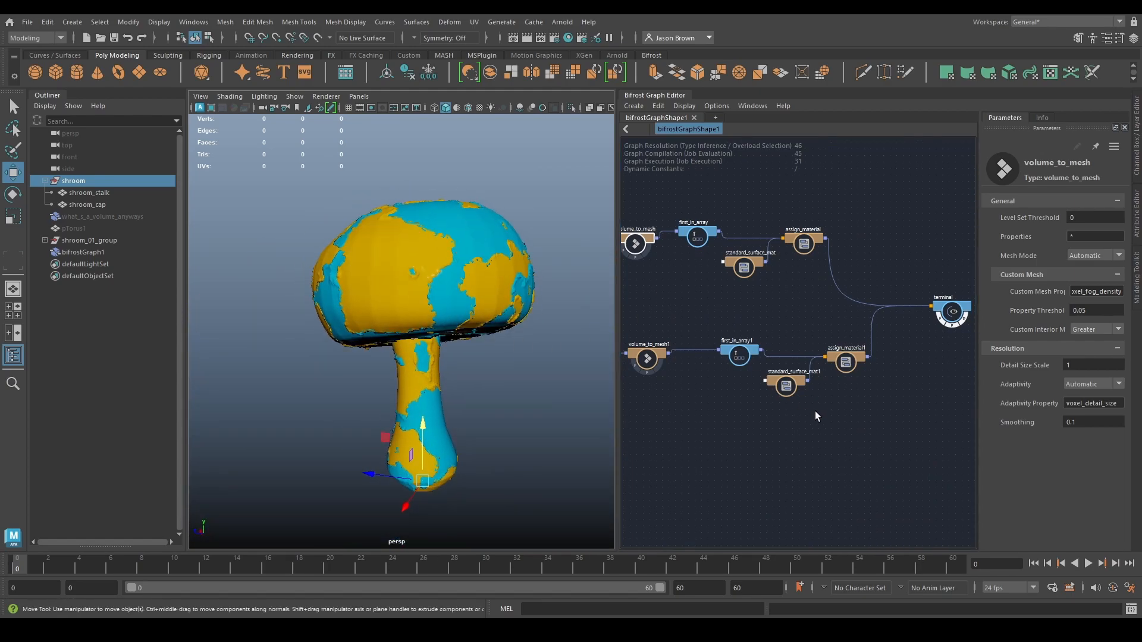